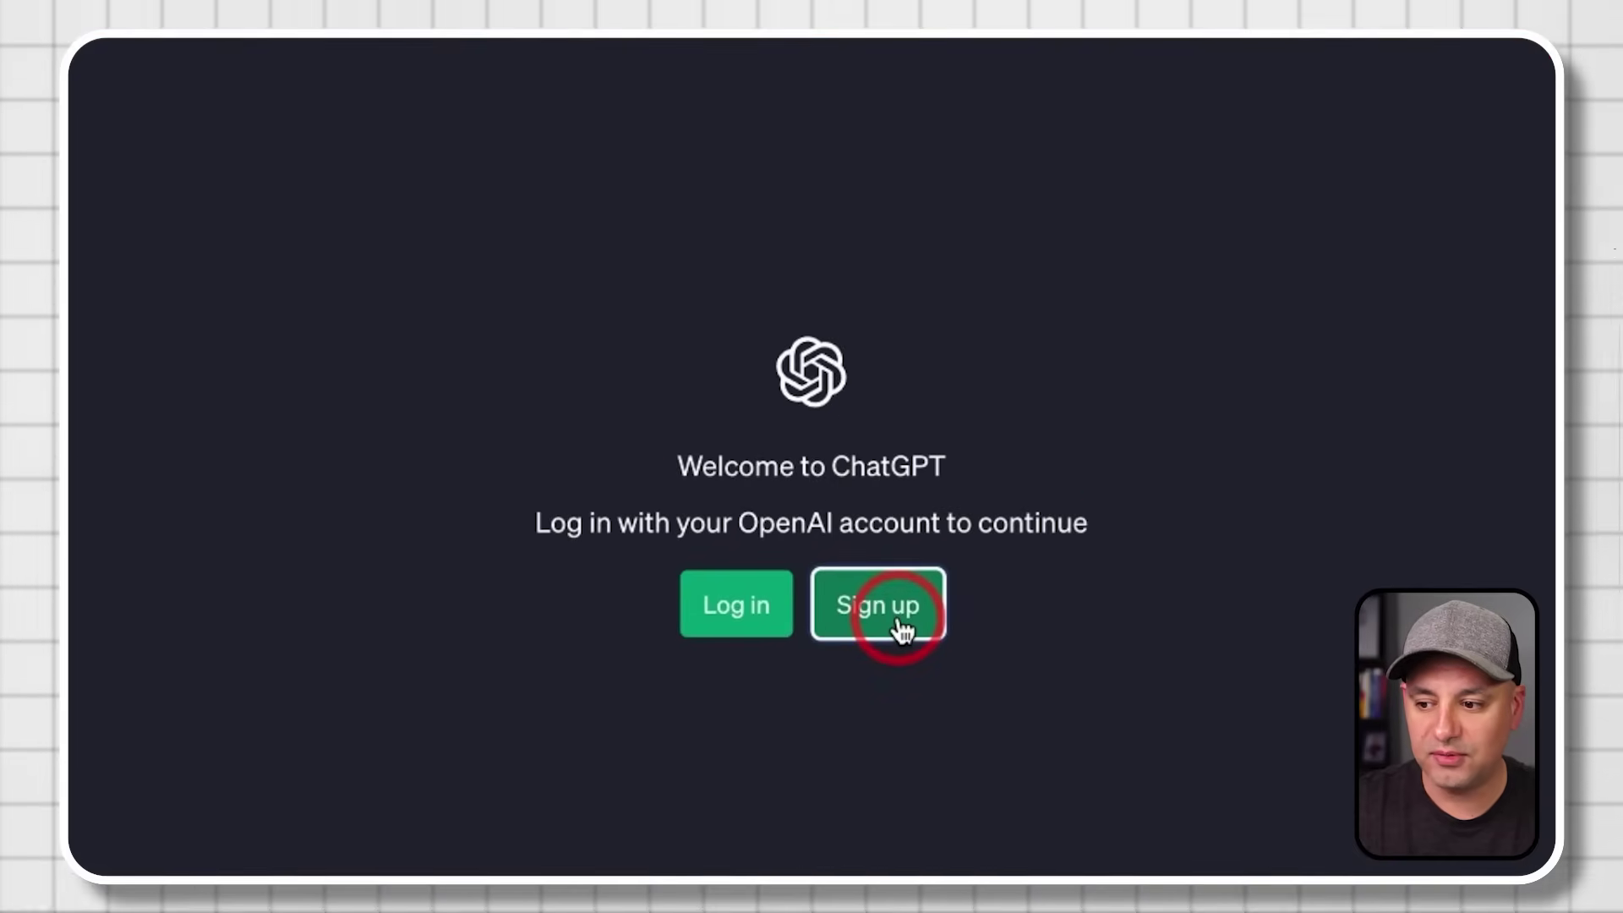
Step: Open the account sign-up form and review its email, Google, Microsoft and Apple registration options
left_click(901, 628)
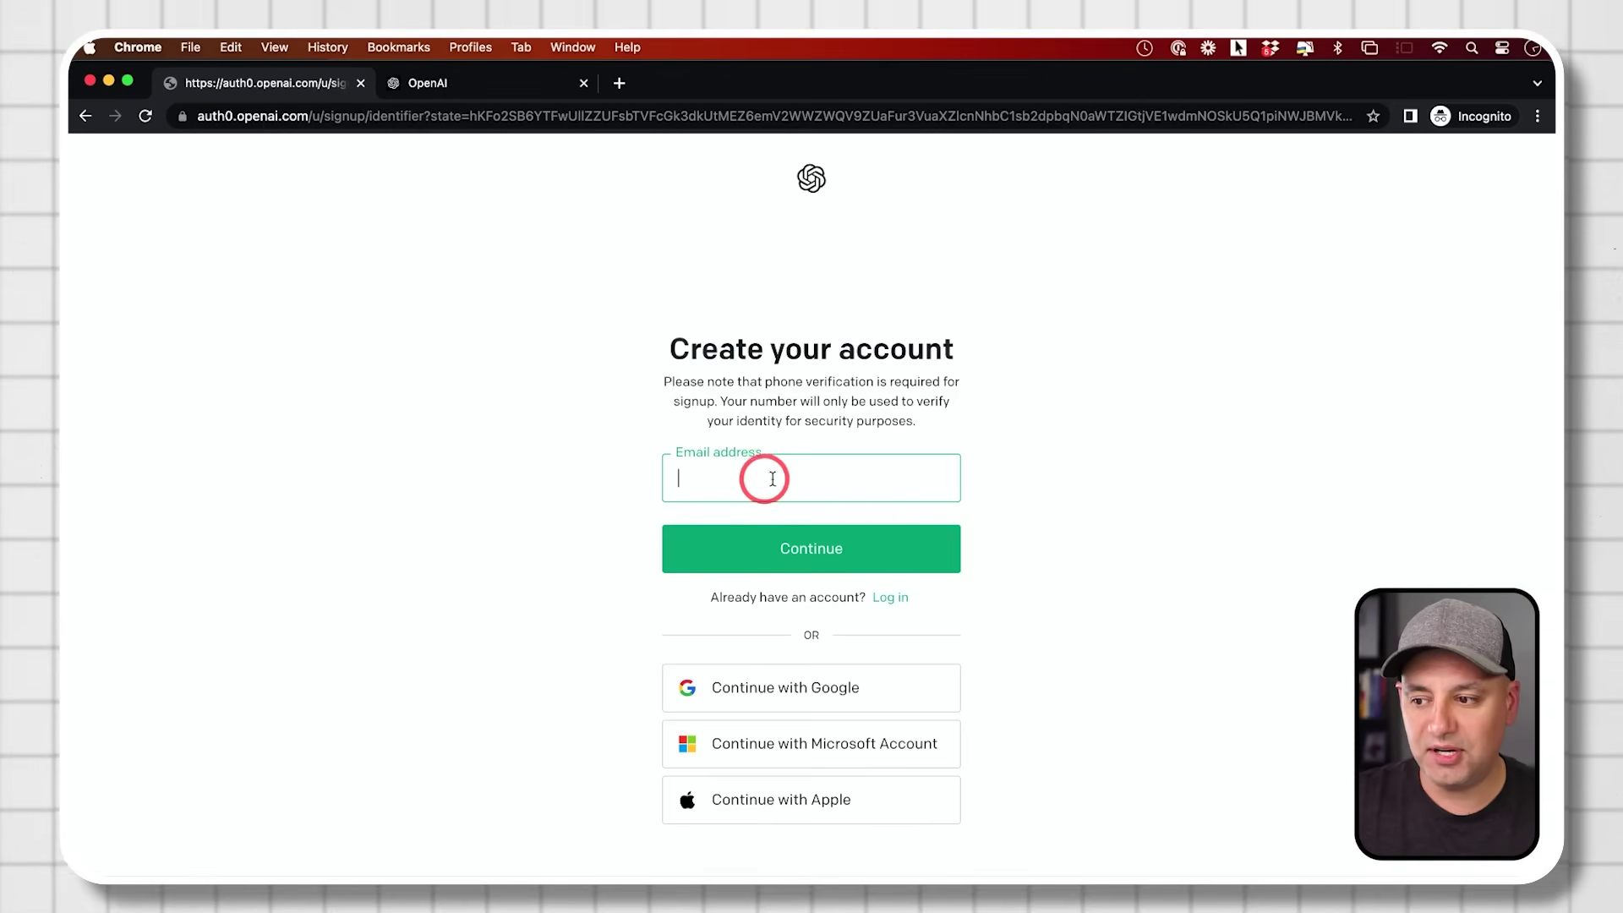
scroll(1044, 545, "down", 2)
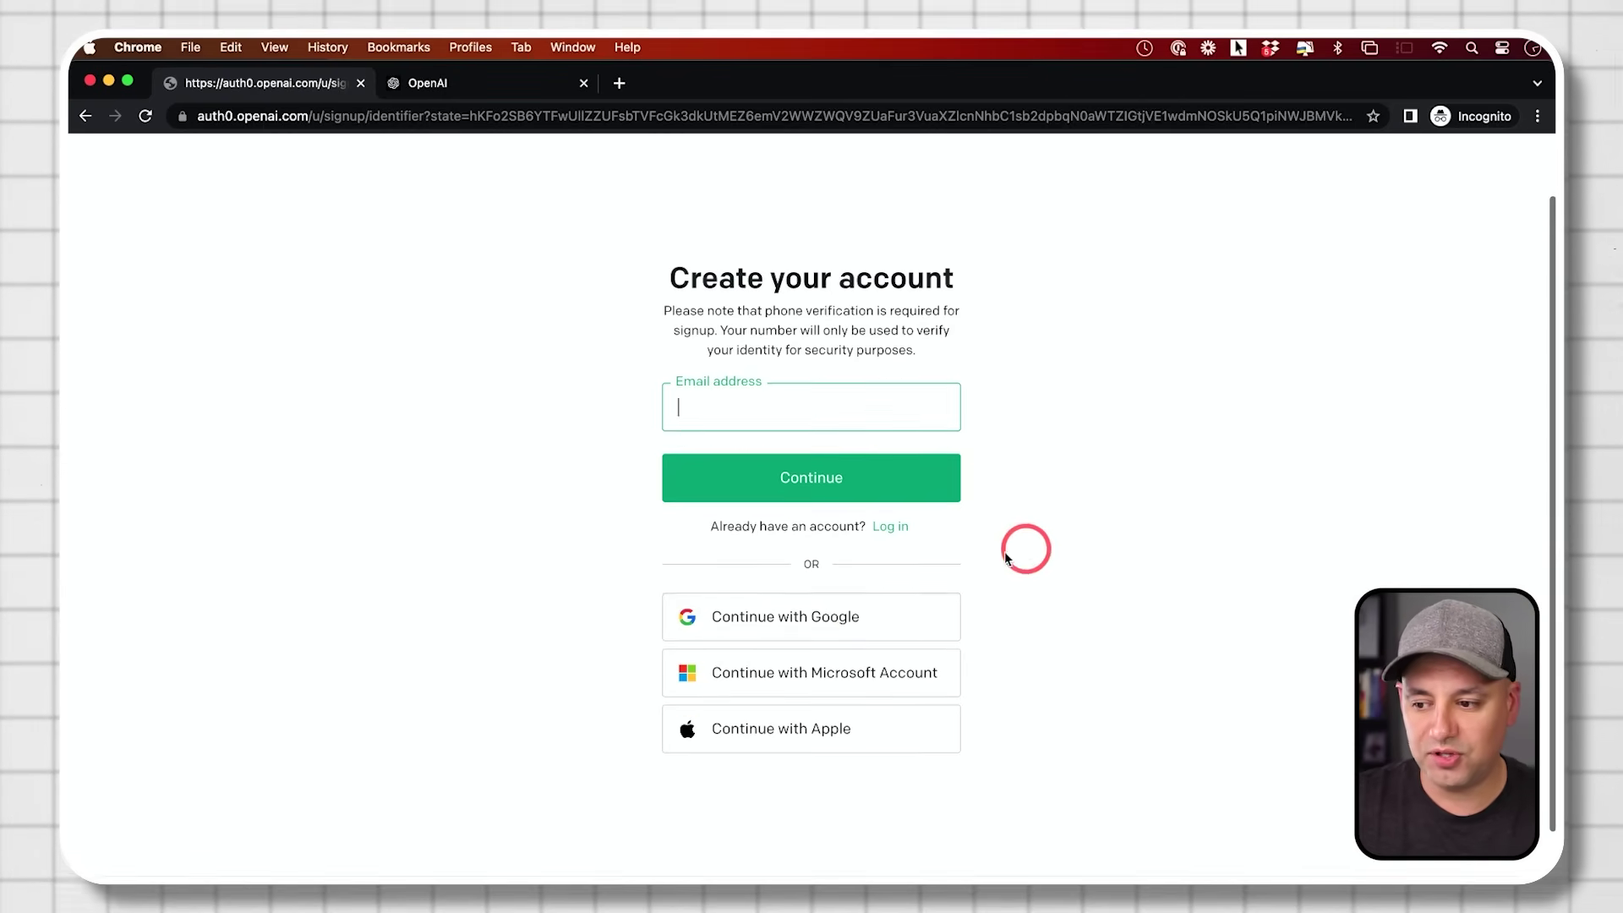
scroll(1001, 665, "up", 1)
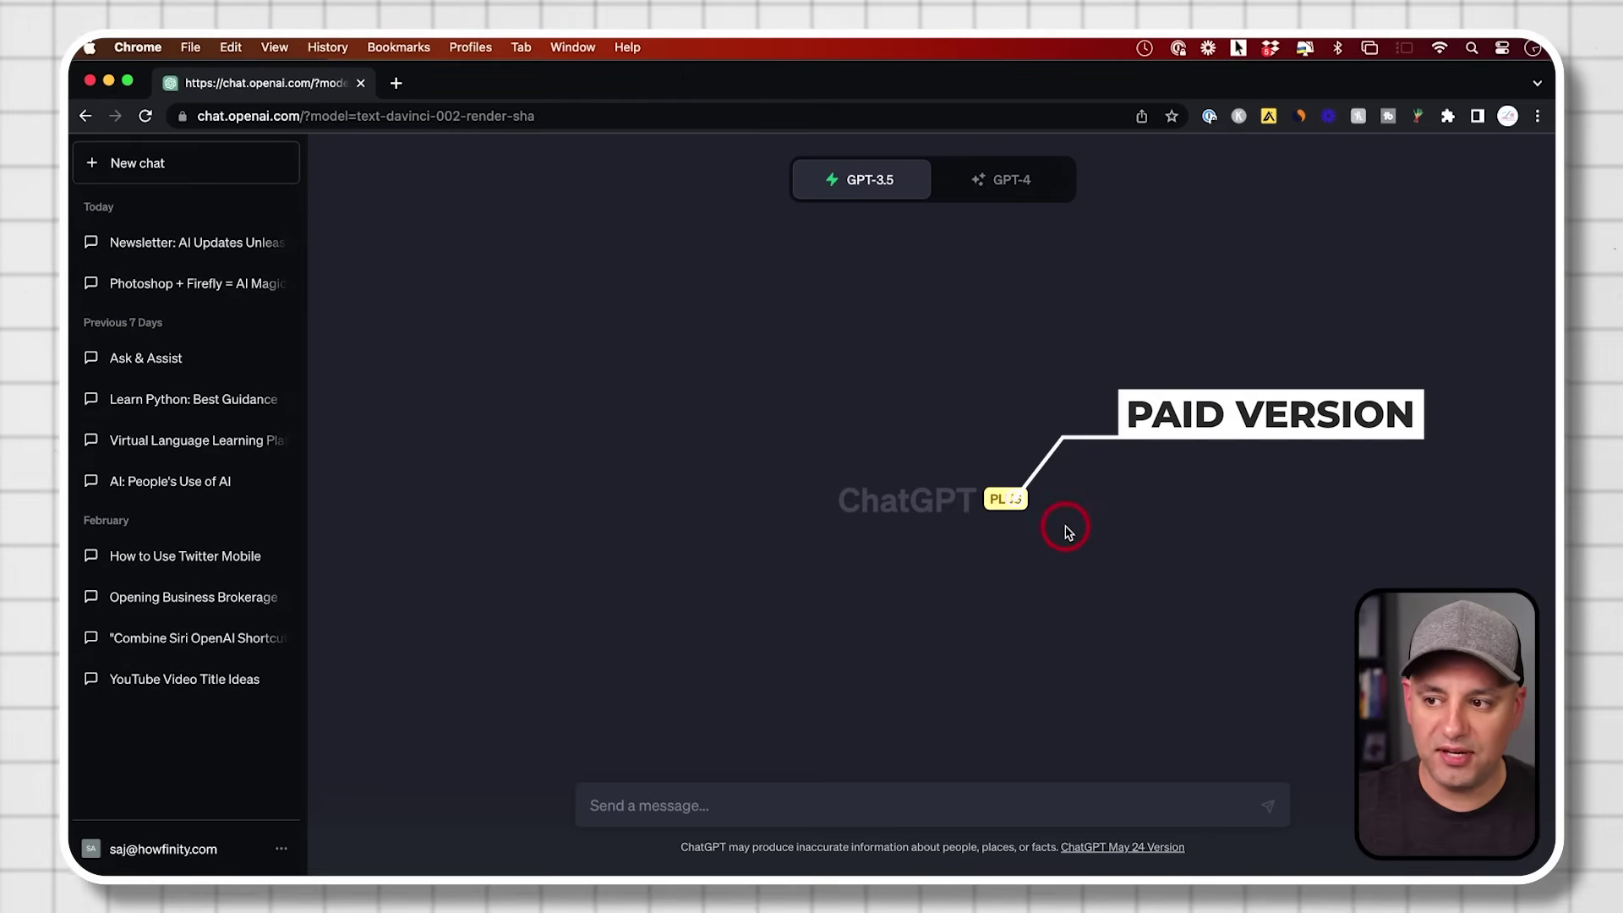
Step: Compare the descriptions of GPT-3.5 and GPT-4, switching to GPT-4 and back to GPT-3.5 for the new chat
mouse_move(848, 192)
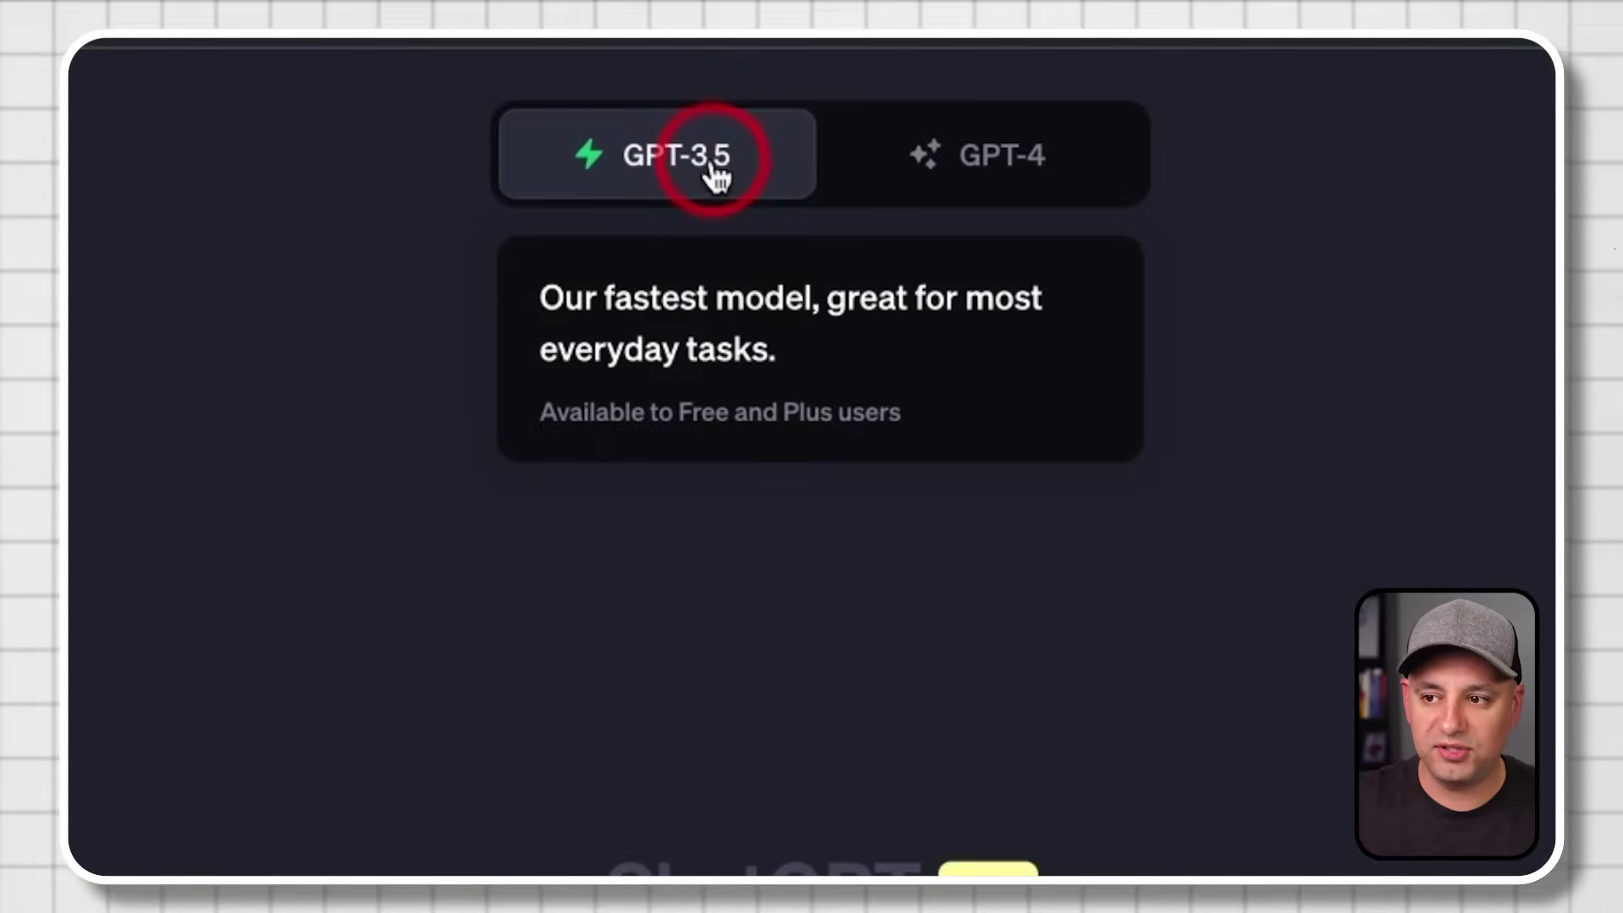
mouse_move(952, 181)
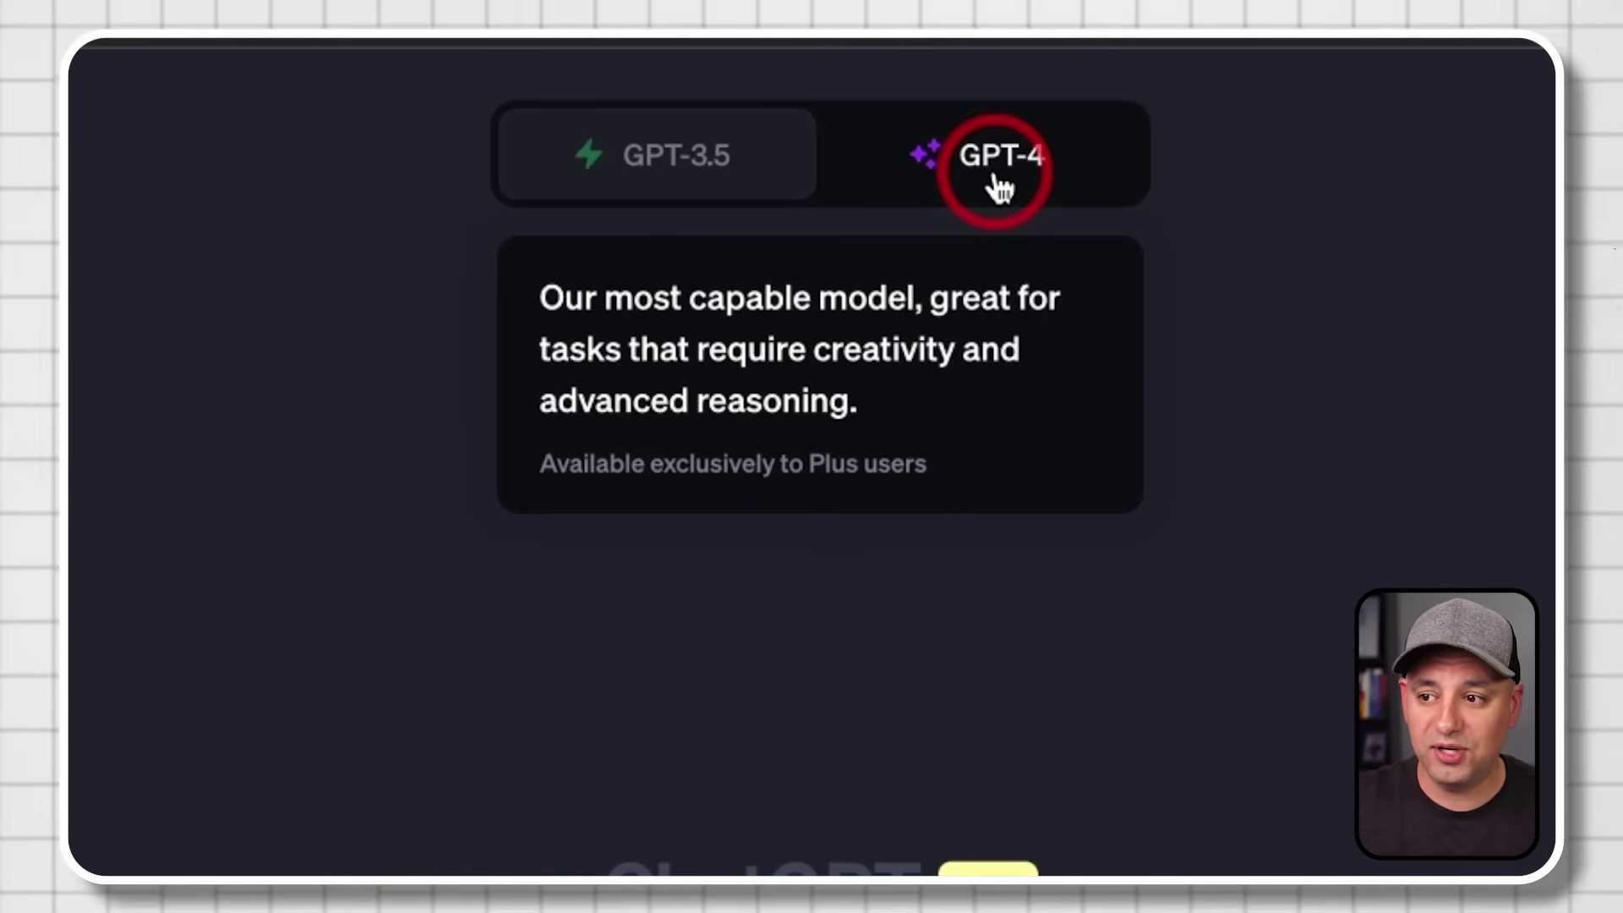
mouse_move(814, 173)
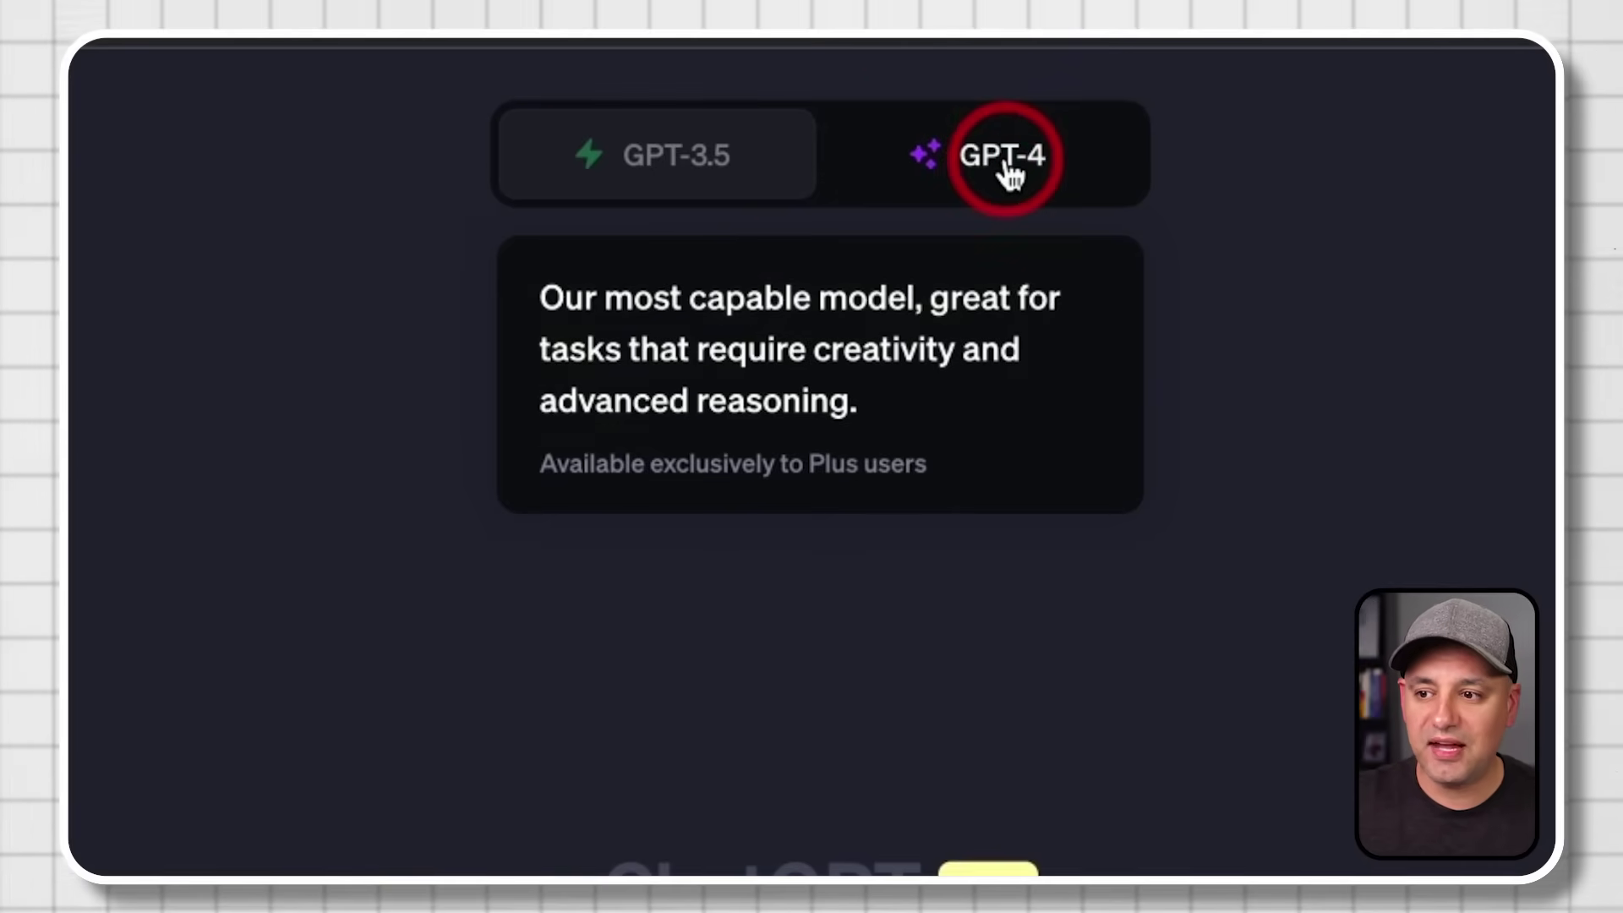
left_click(1010, 175)
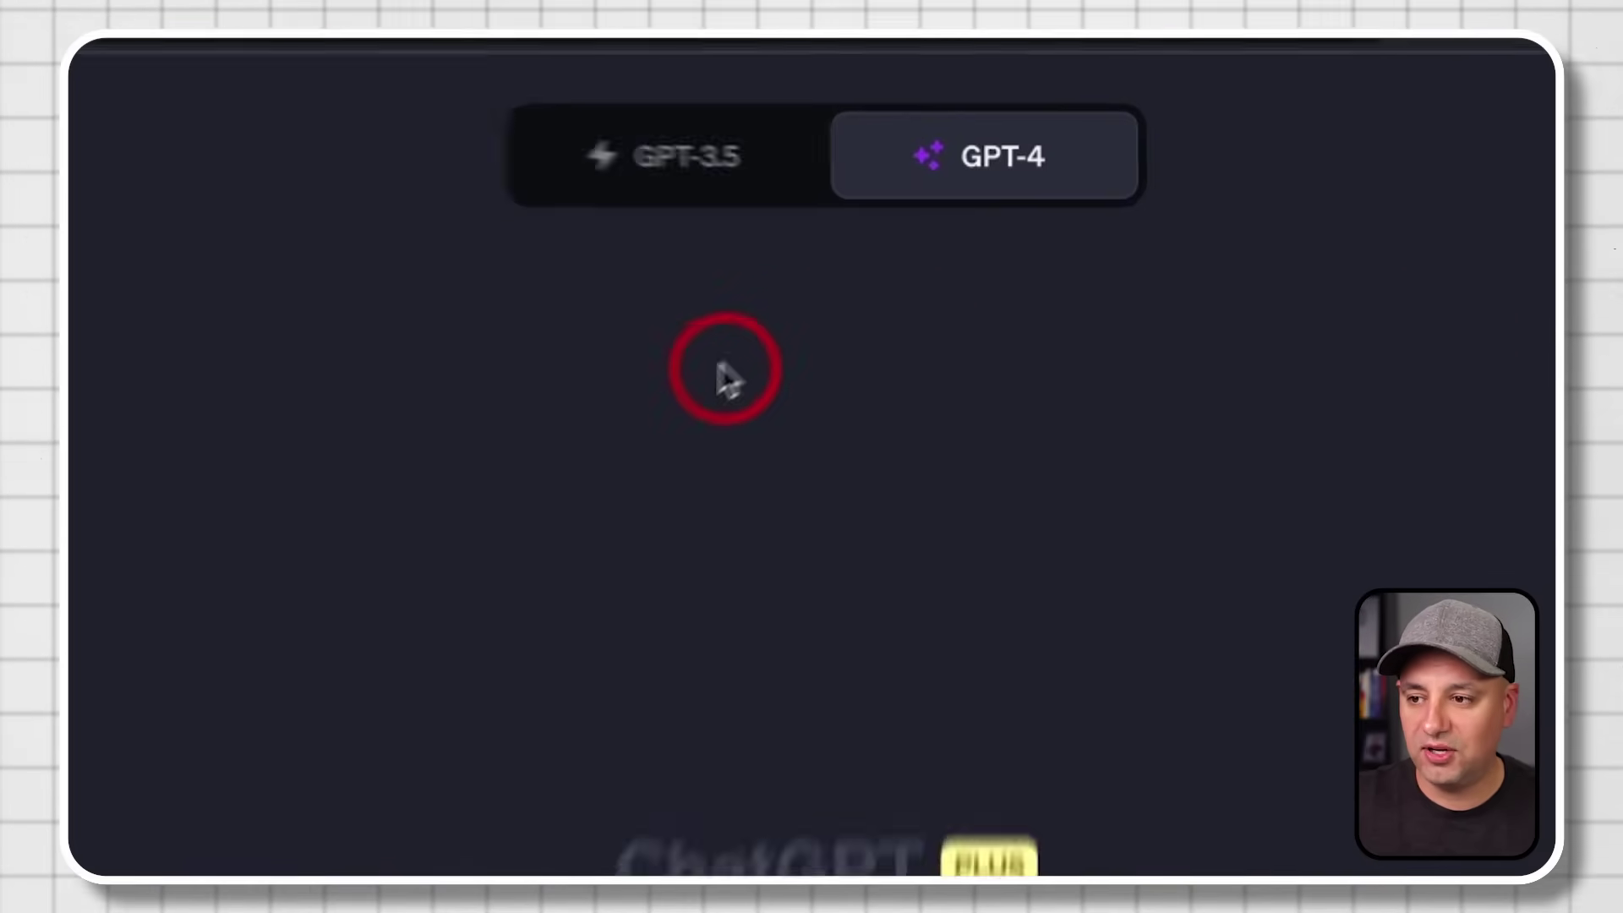
left_click(691, 170)
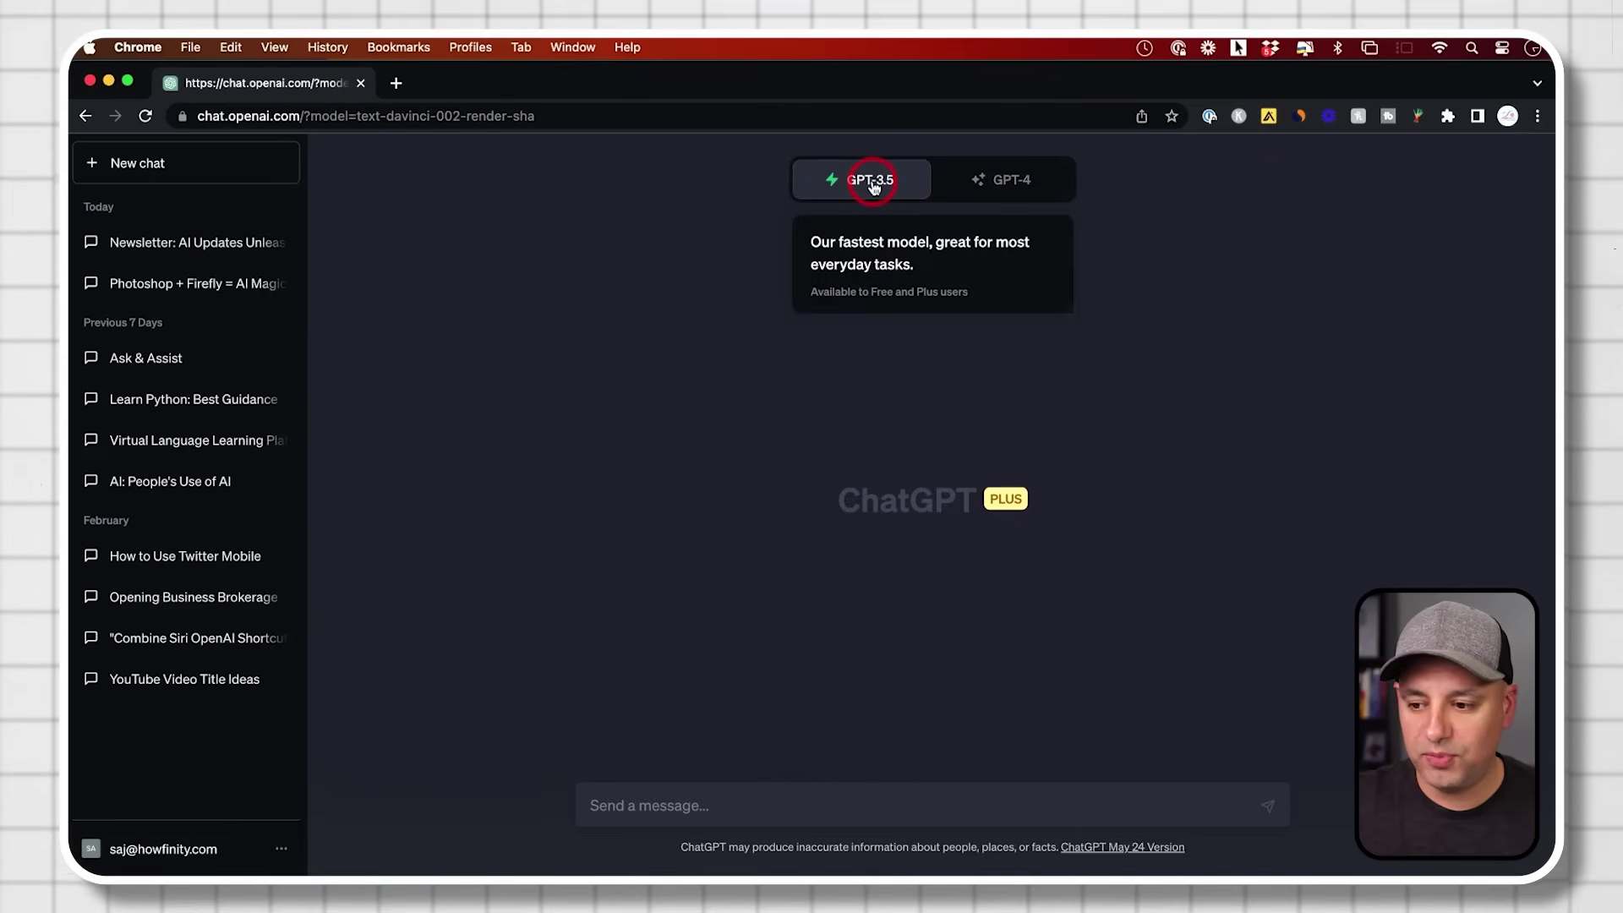
left_click(741, 797)
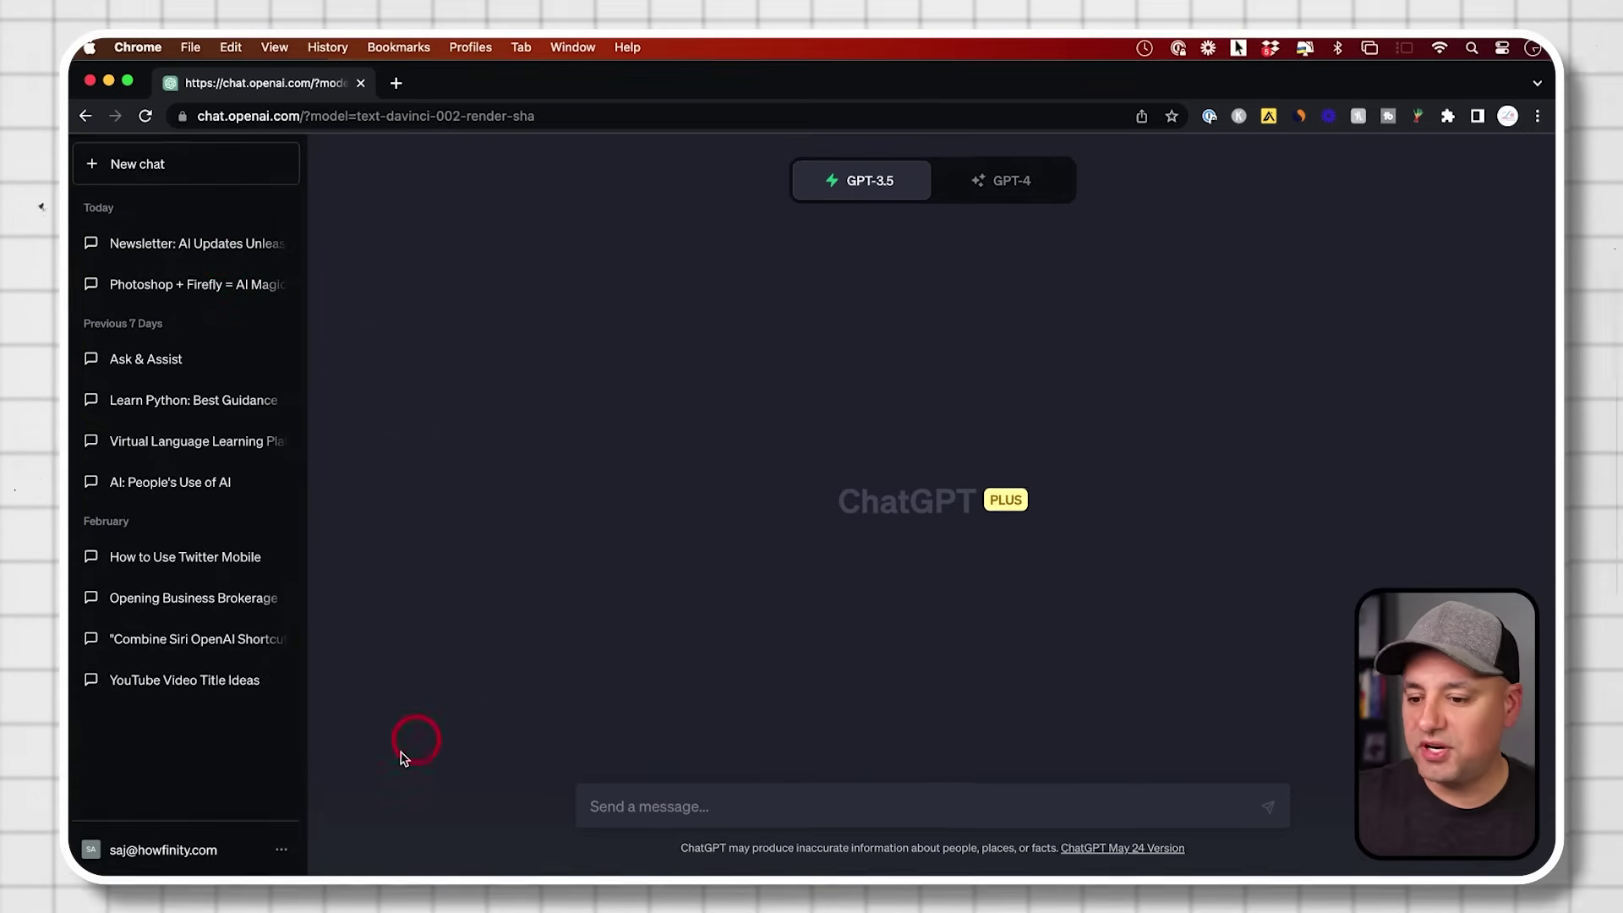
Step: View the available theme options in the general settings, keep Dark, and close the settings
left_click(281, 849)
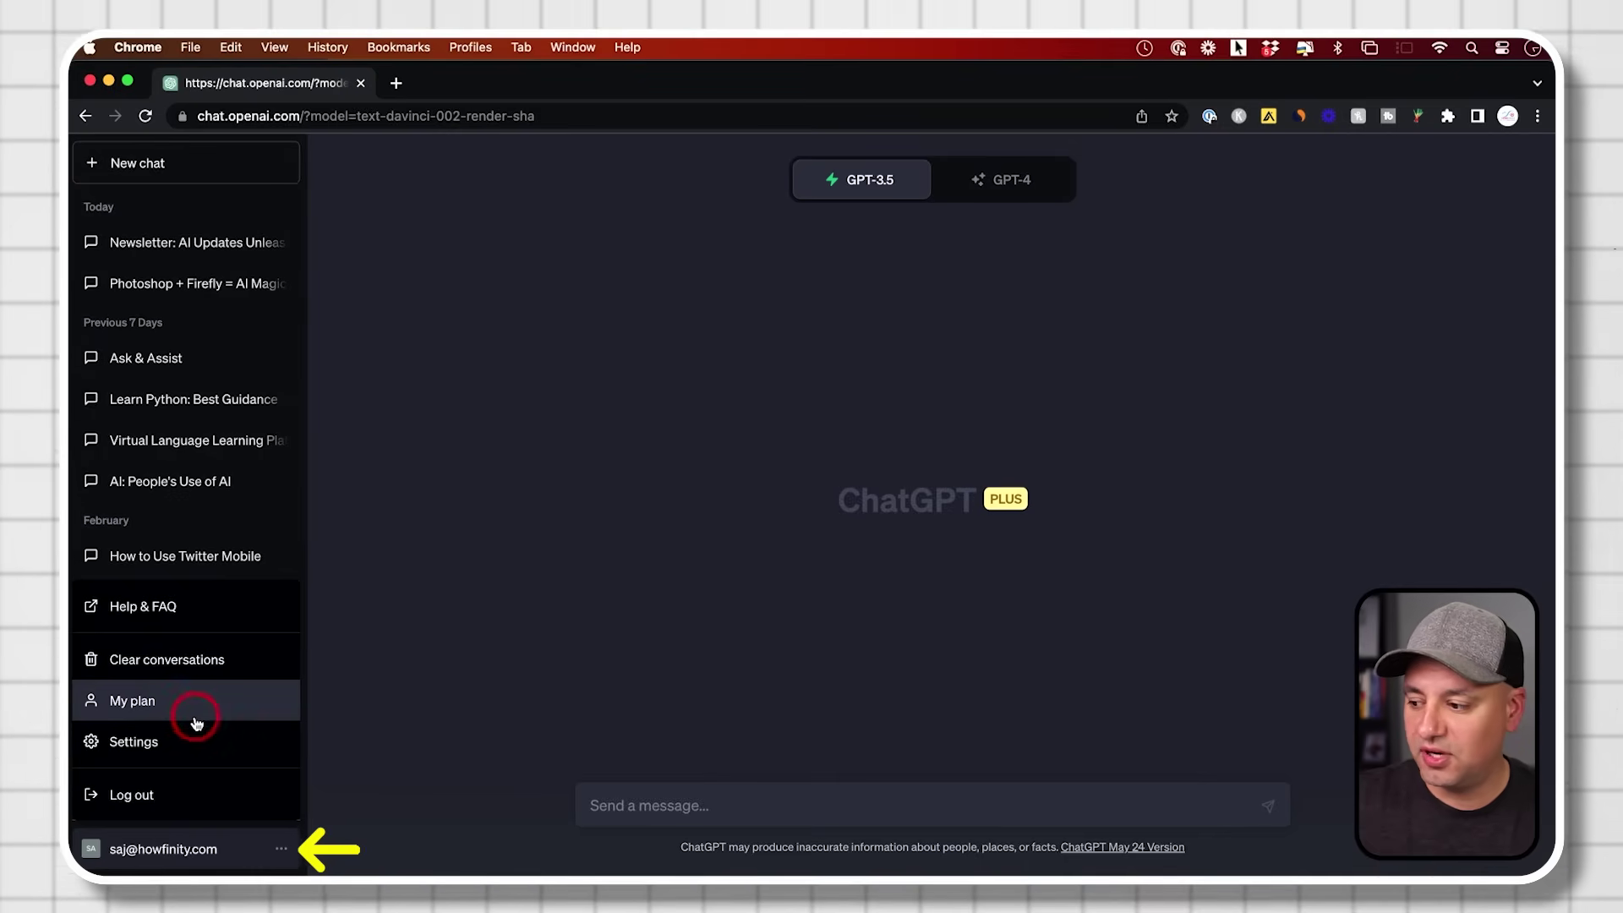
left_click(180, 742)
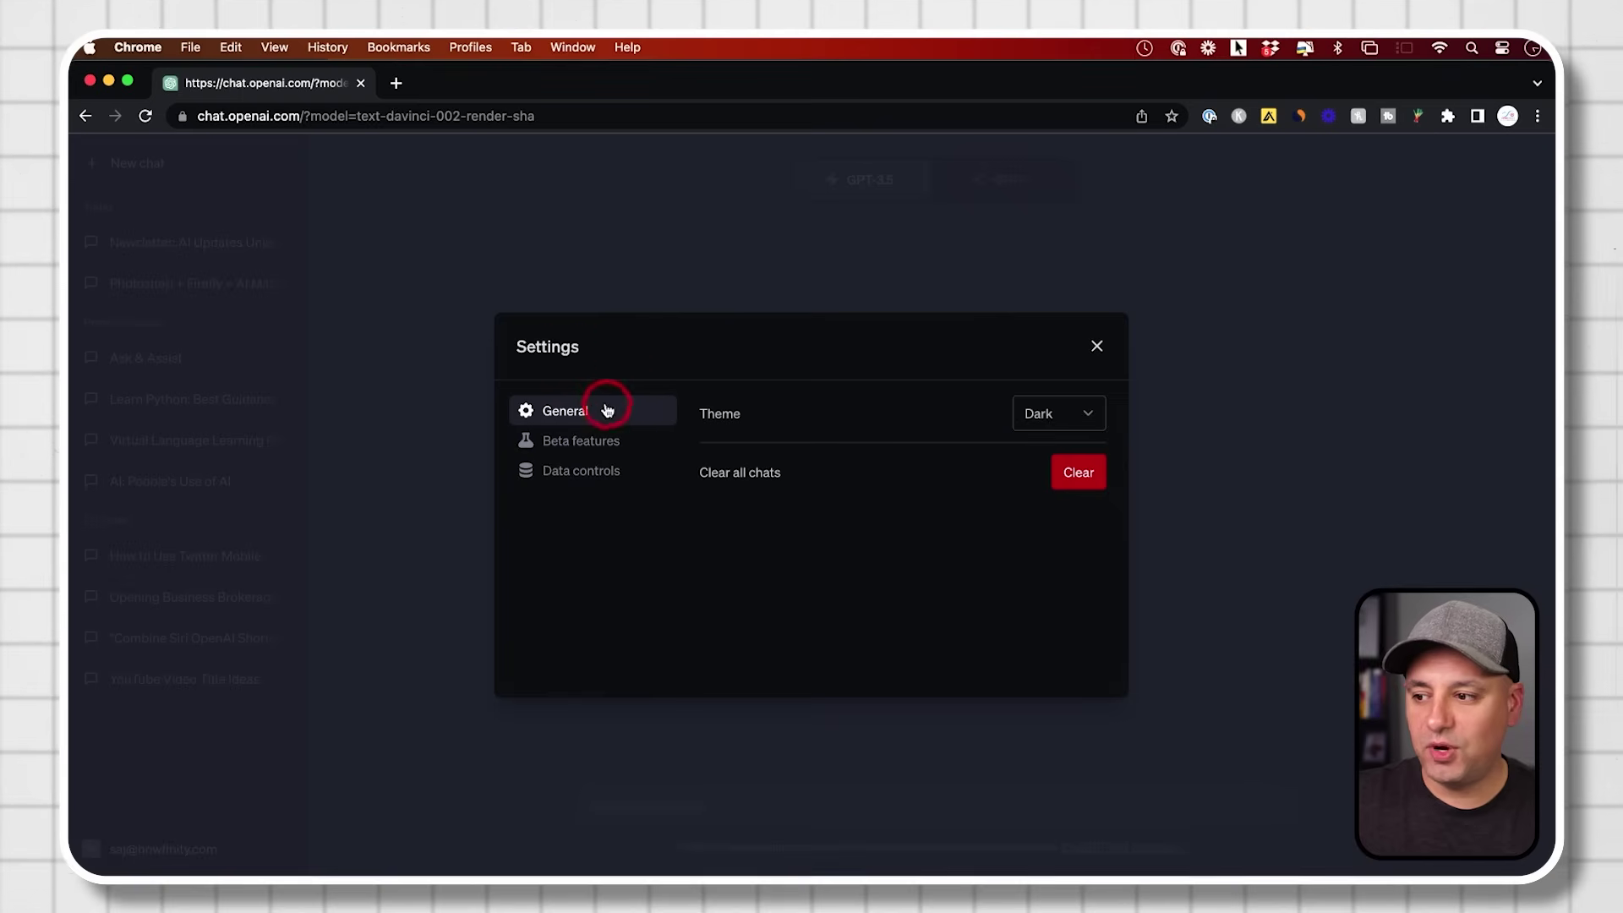
left_click(1091, 414)
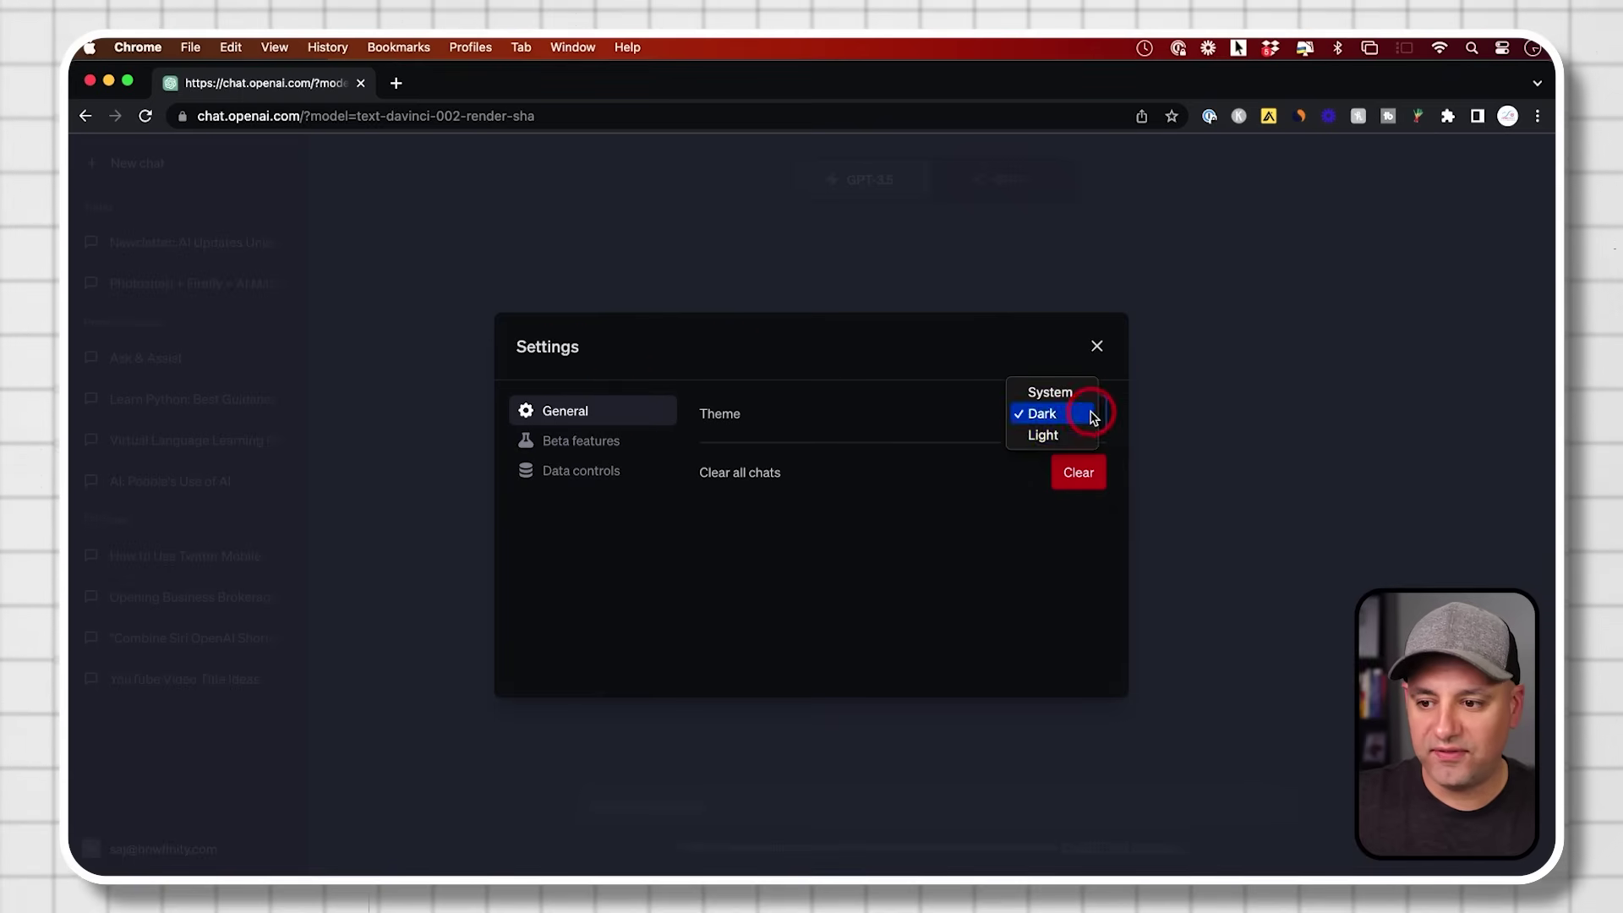
left_click(927, 416)
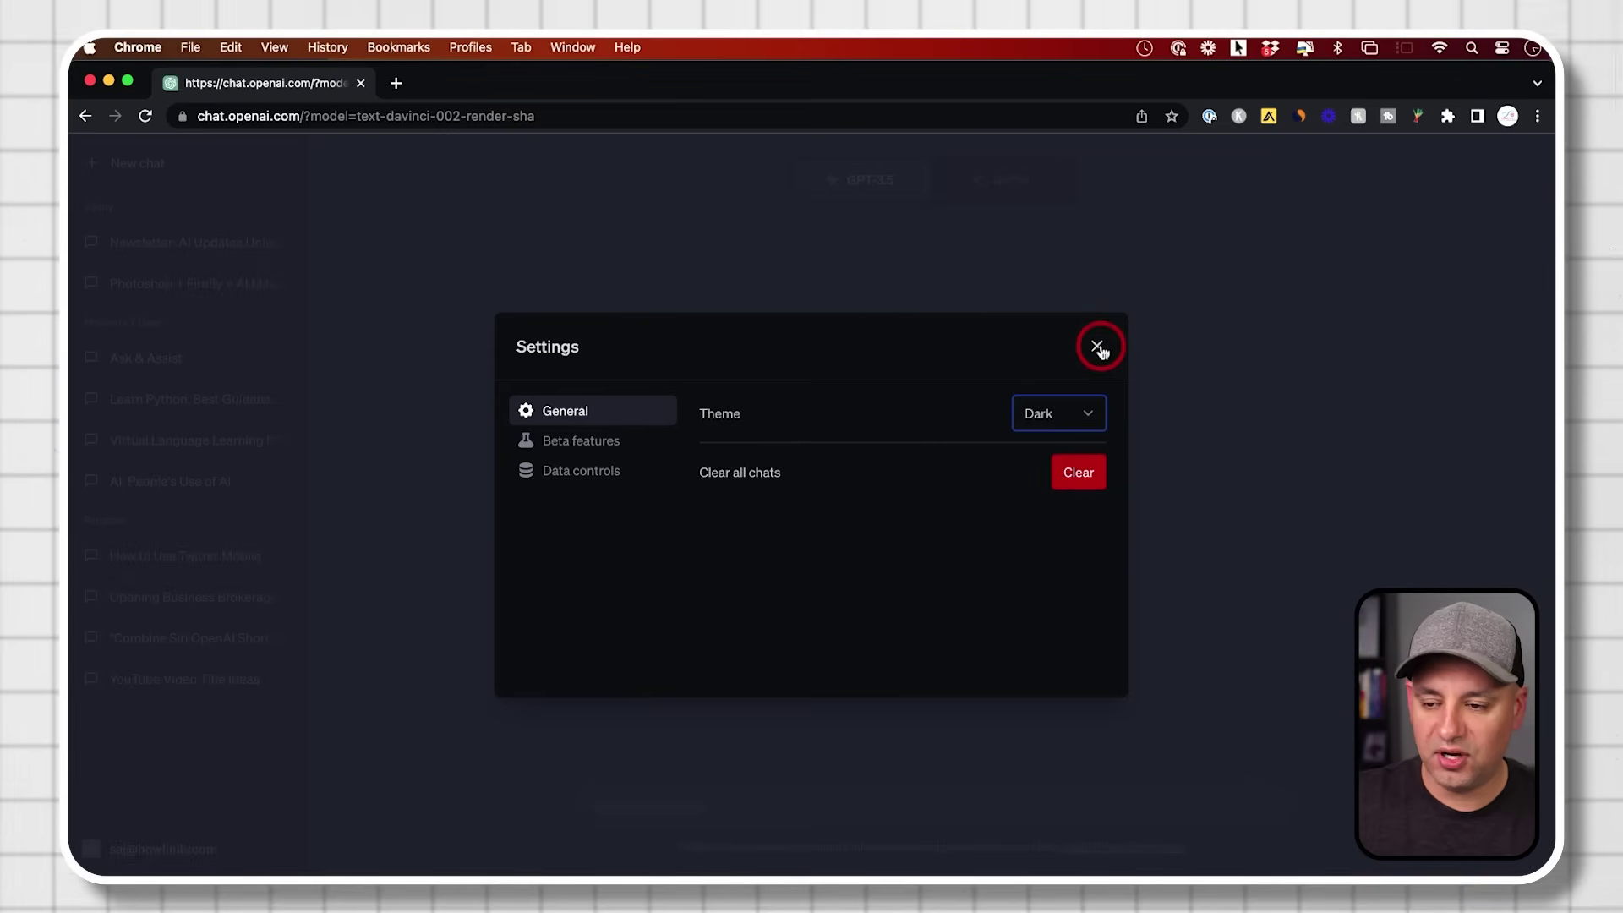
left_click(1098, 346)
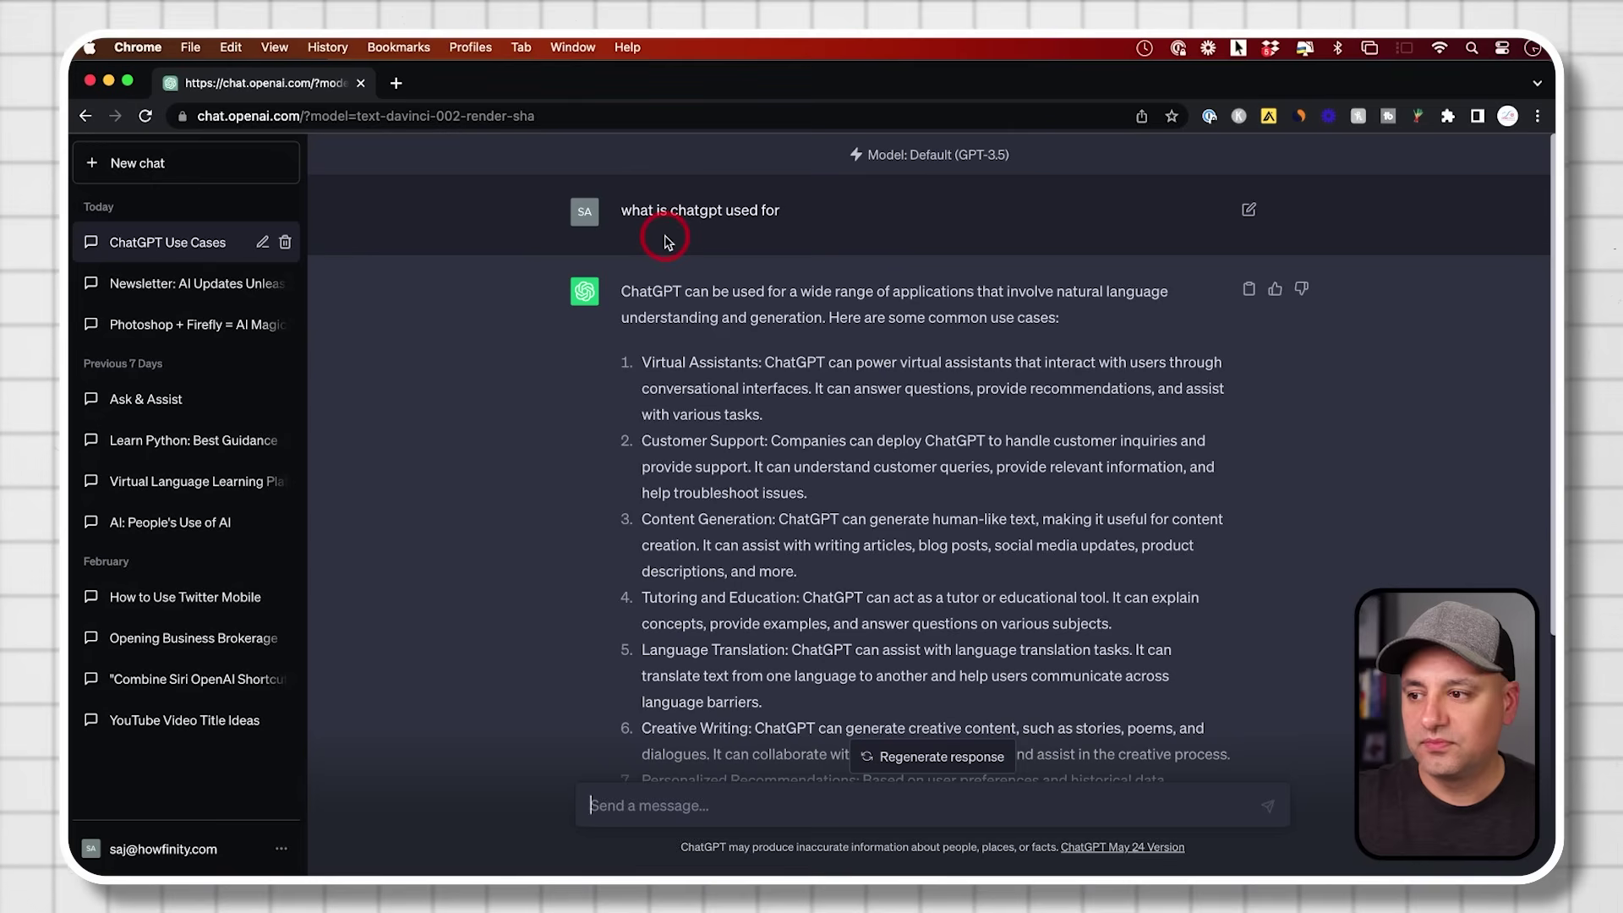
Step: Read through the answer to "what is chatgpt used for" and regenerate the response
scroll(827, 351, "down", 2)
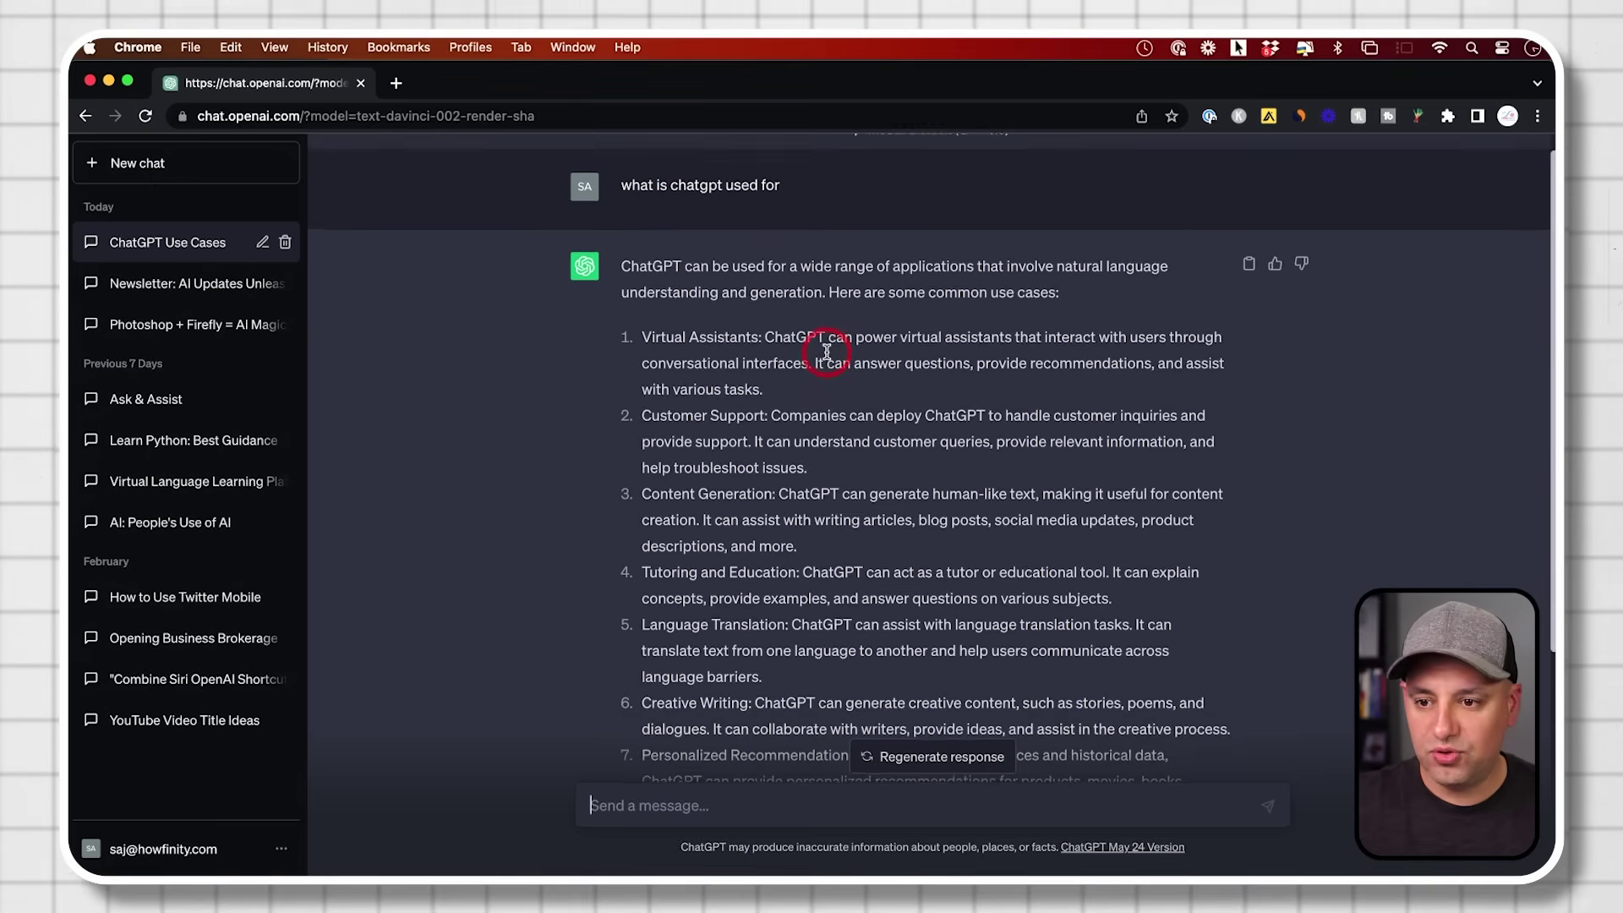
scroll(751, 298, "down", 1)
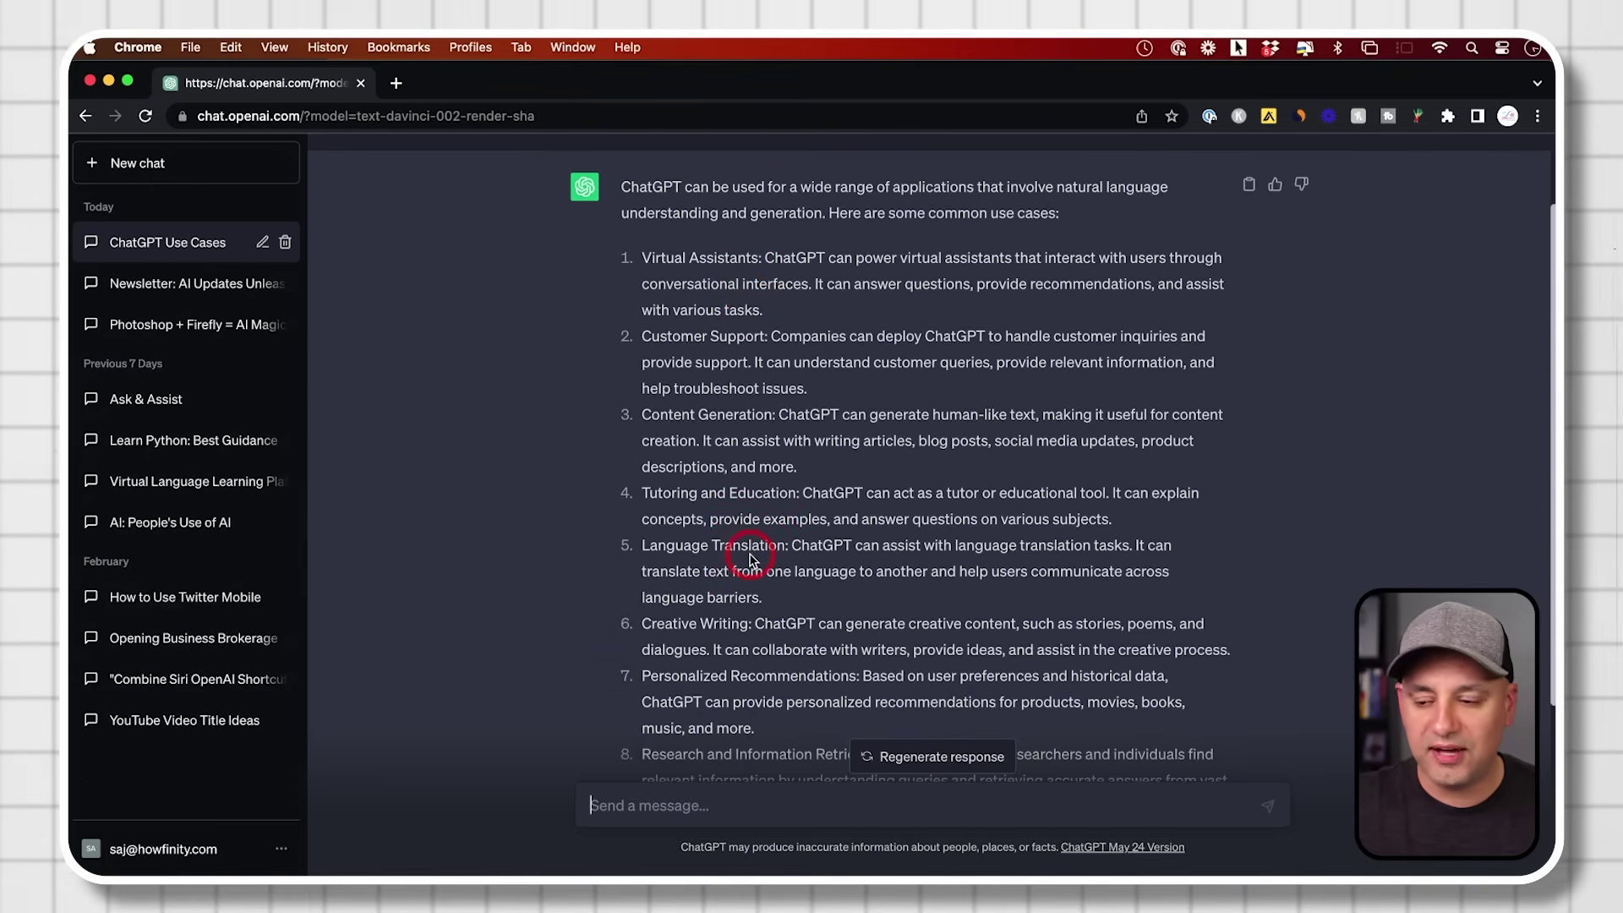
scroll(749, 558, "down", 6)
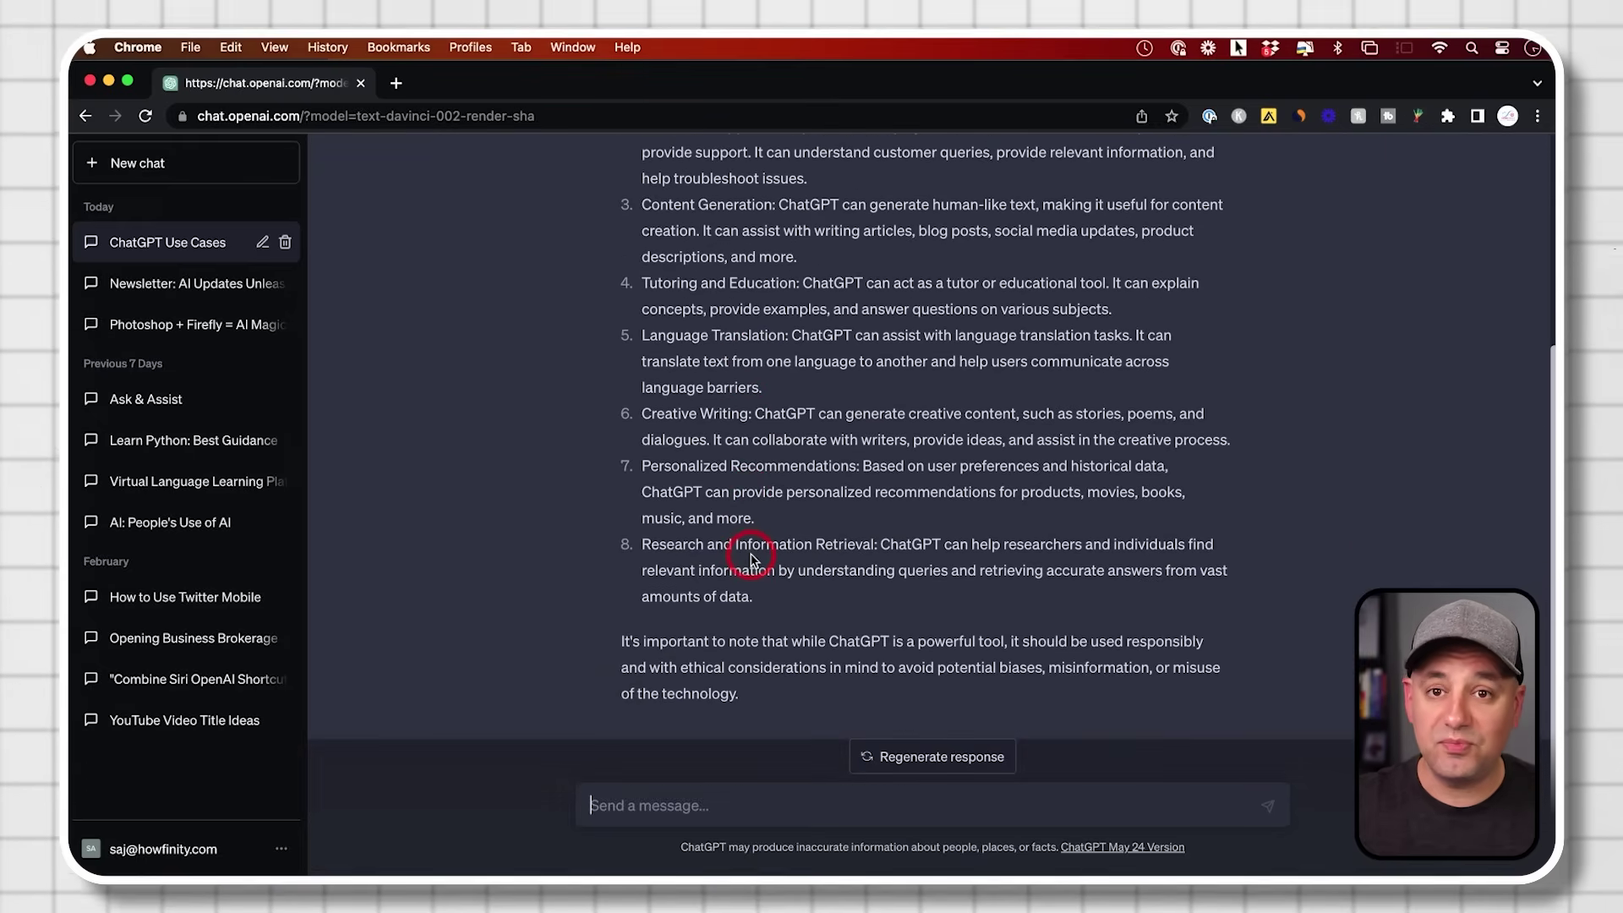
scroll(900, 727, "up", 1)
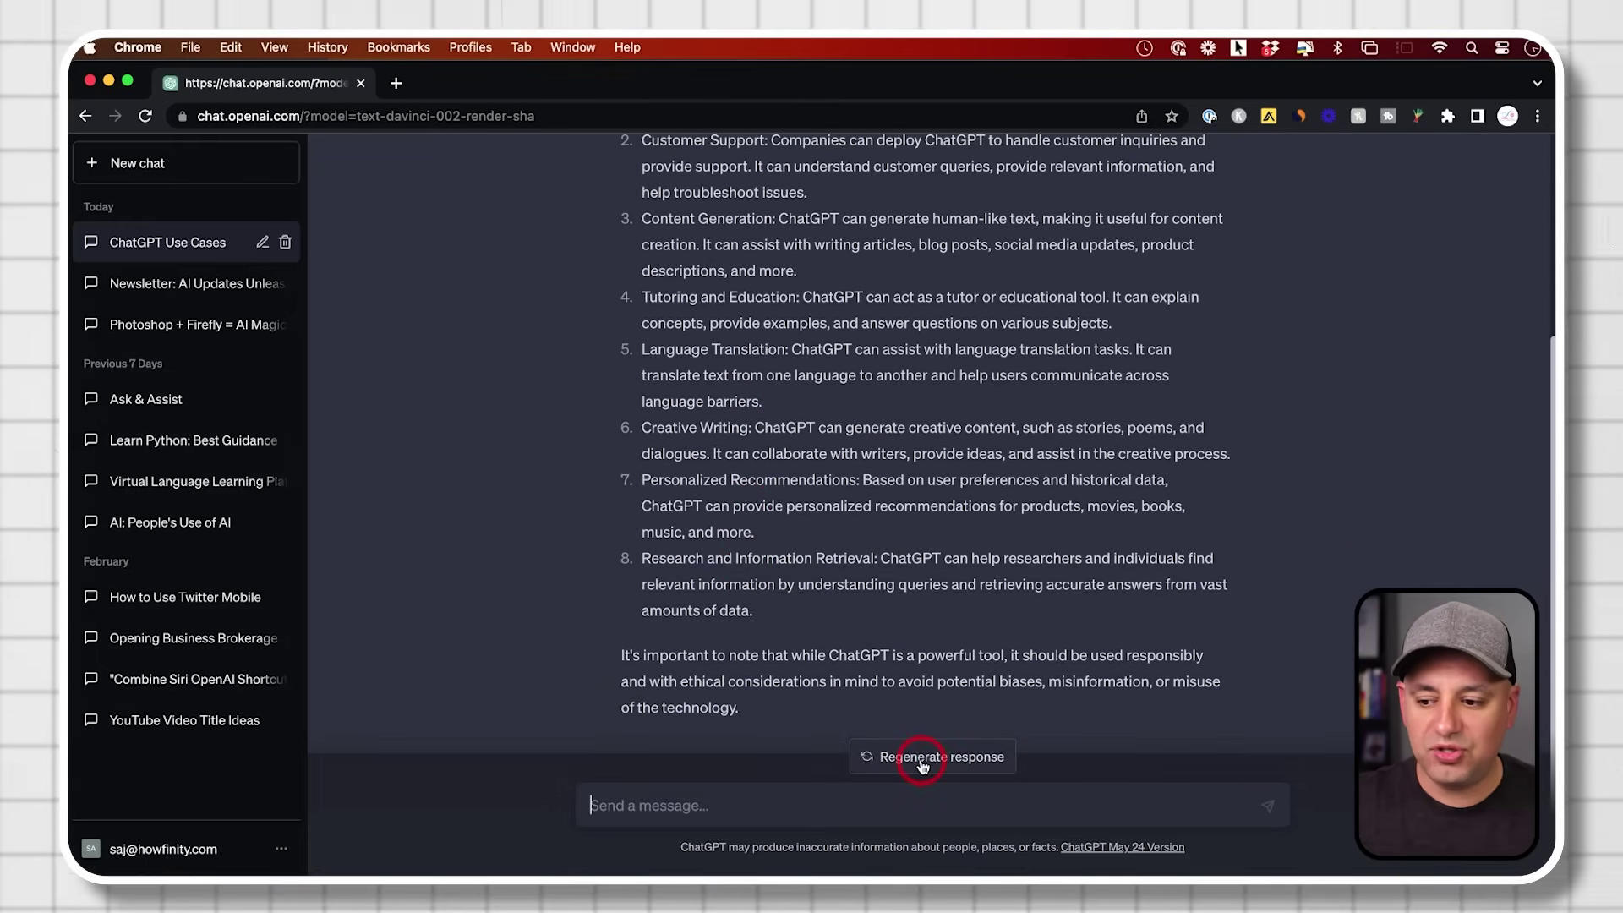
left_click(922, 766)
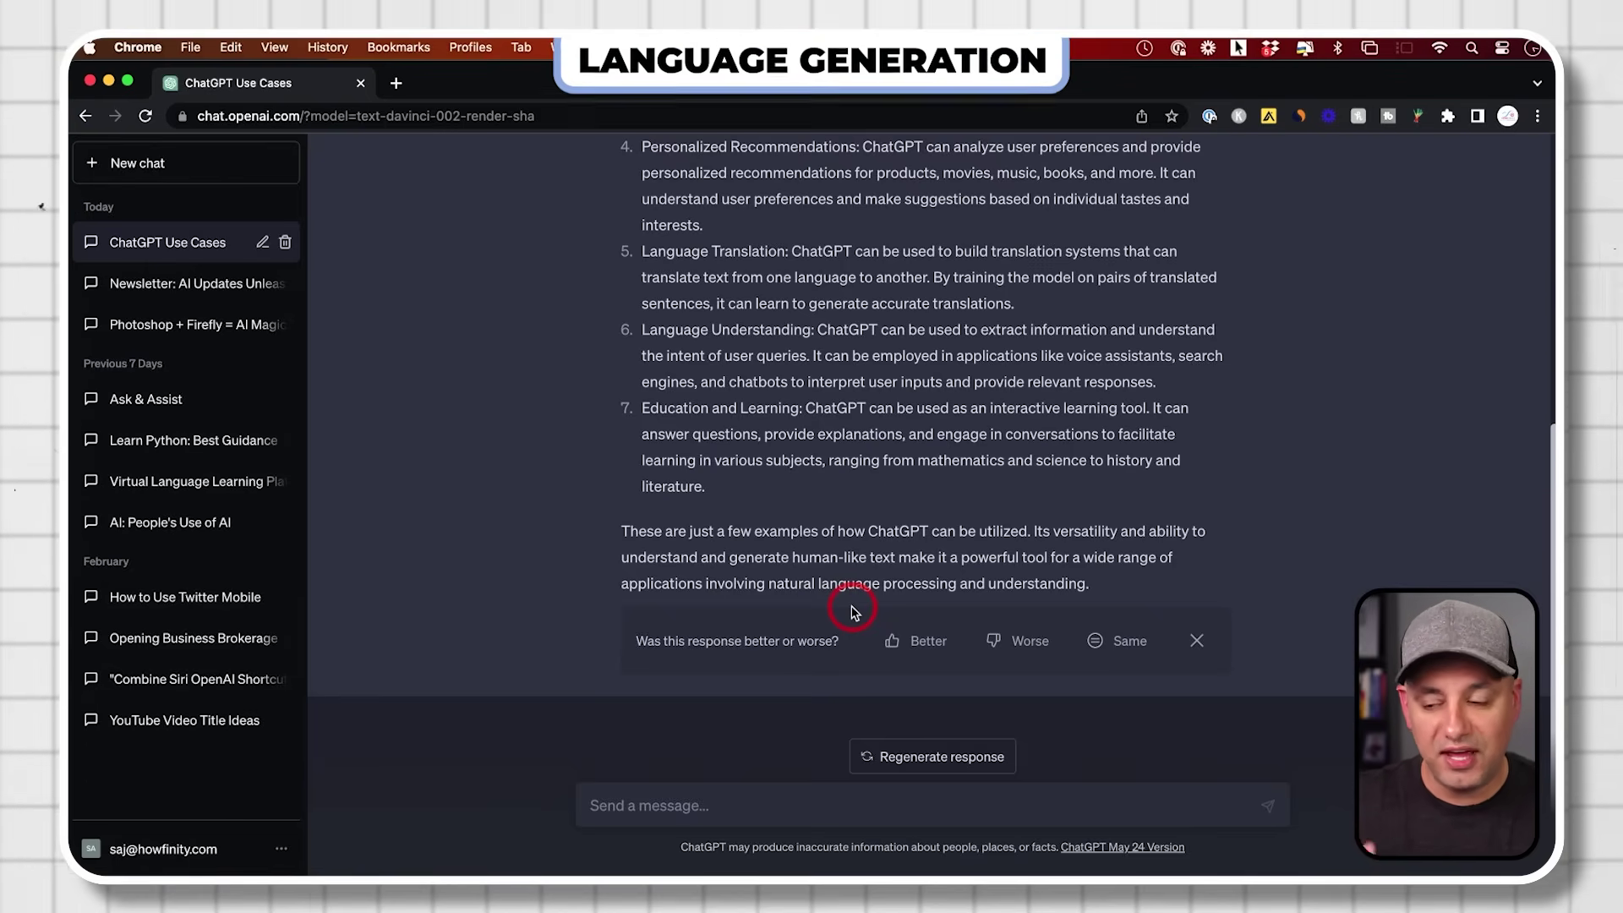
Step: Compare the two versions of the answer by switching to the first one and back to the second
scroll(852, 609, "up", 1)
scroll(852, 606, "up", 8)
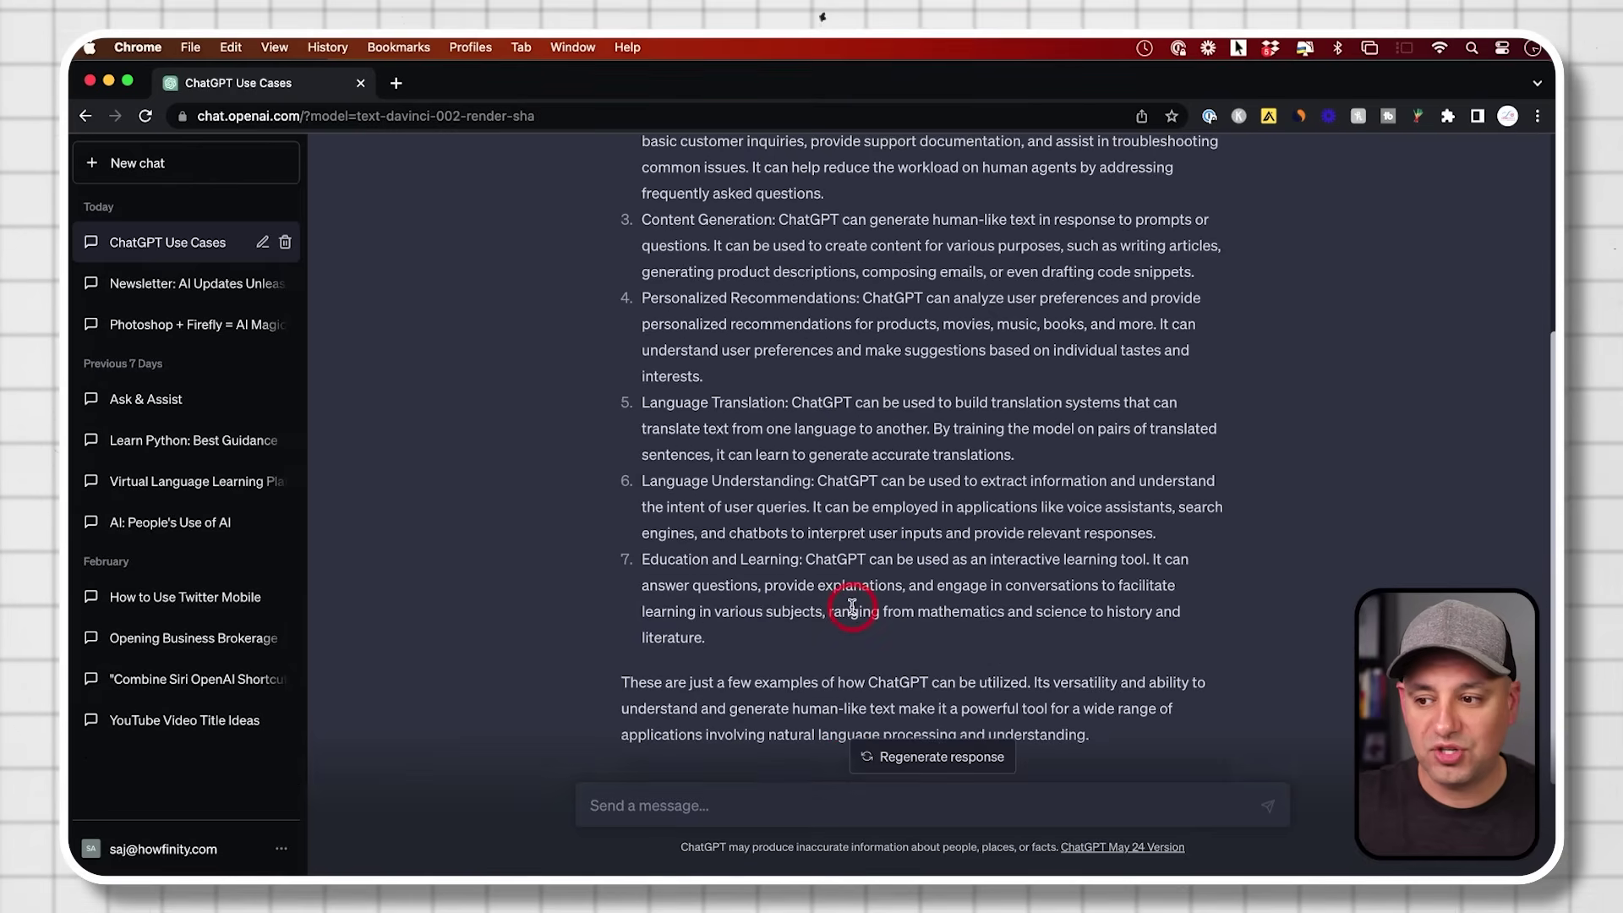
scroll(850, 609, "up", 1)
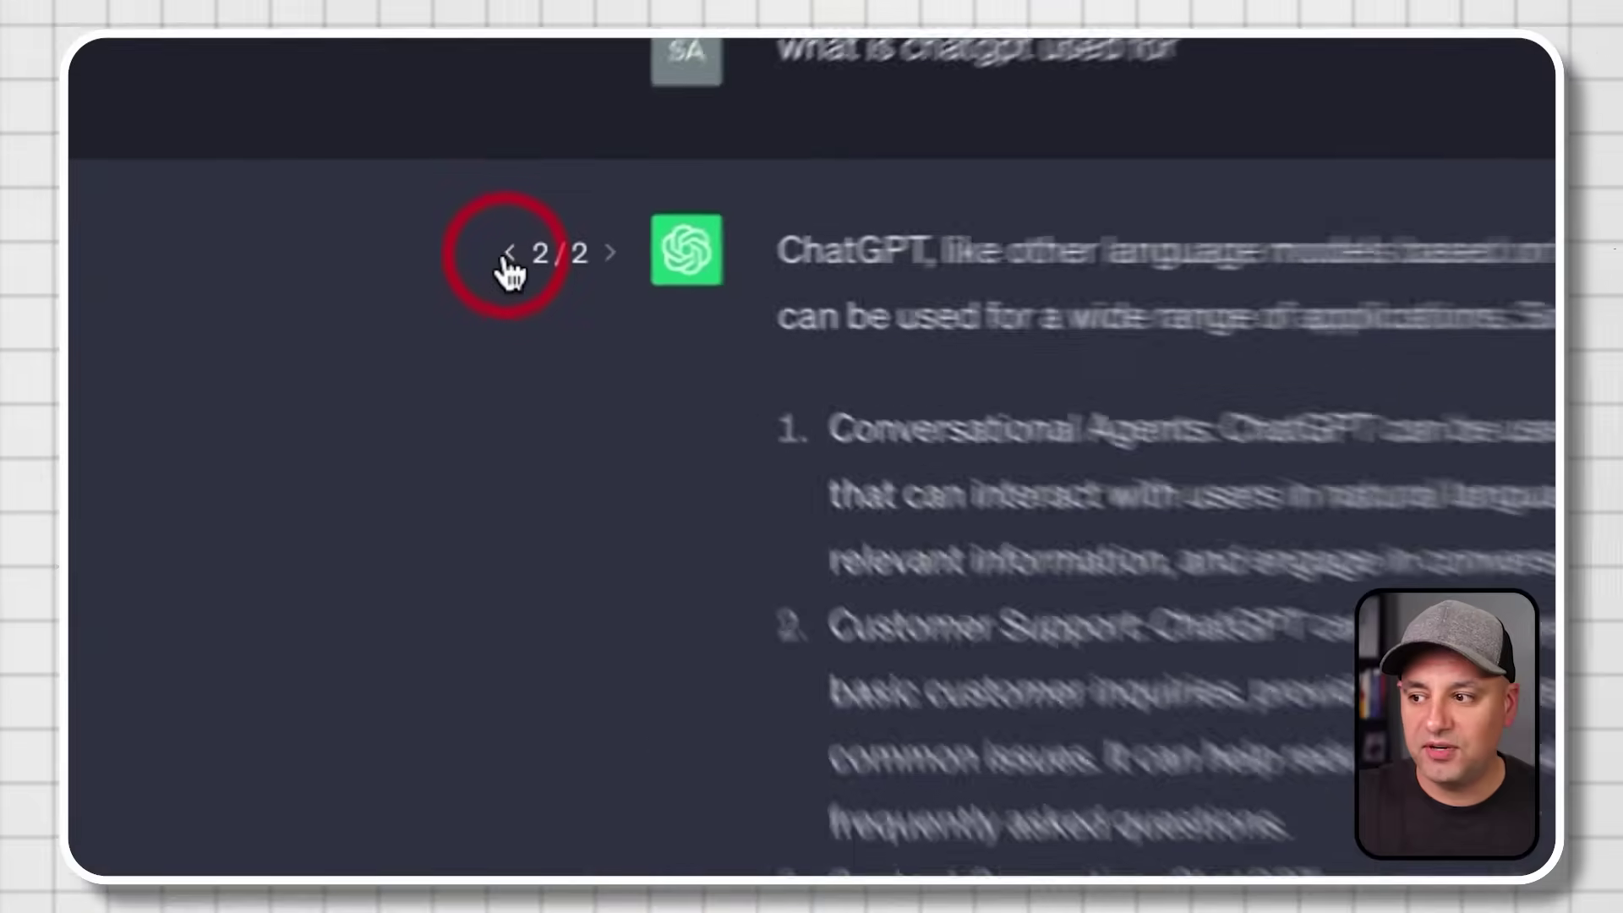
left_click(513, 253)
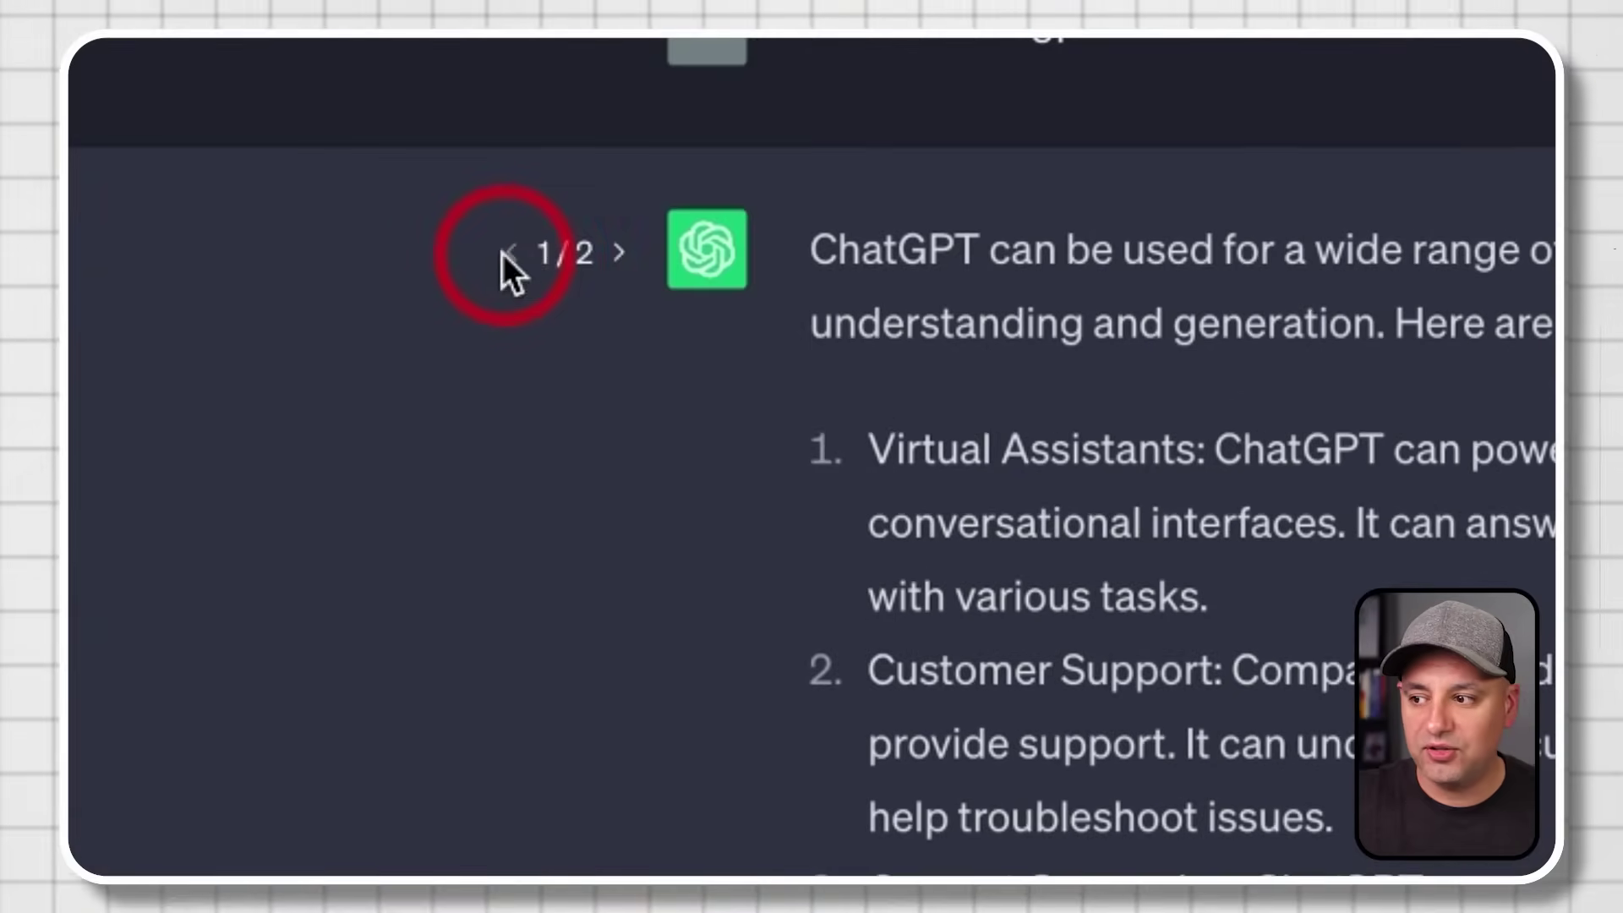
left_click(619, 253)
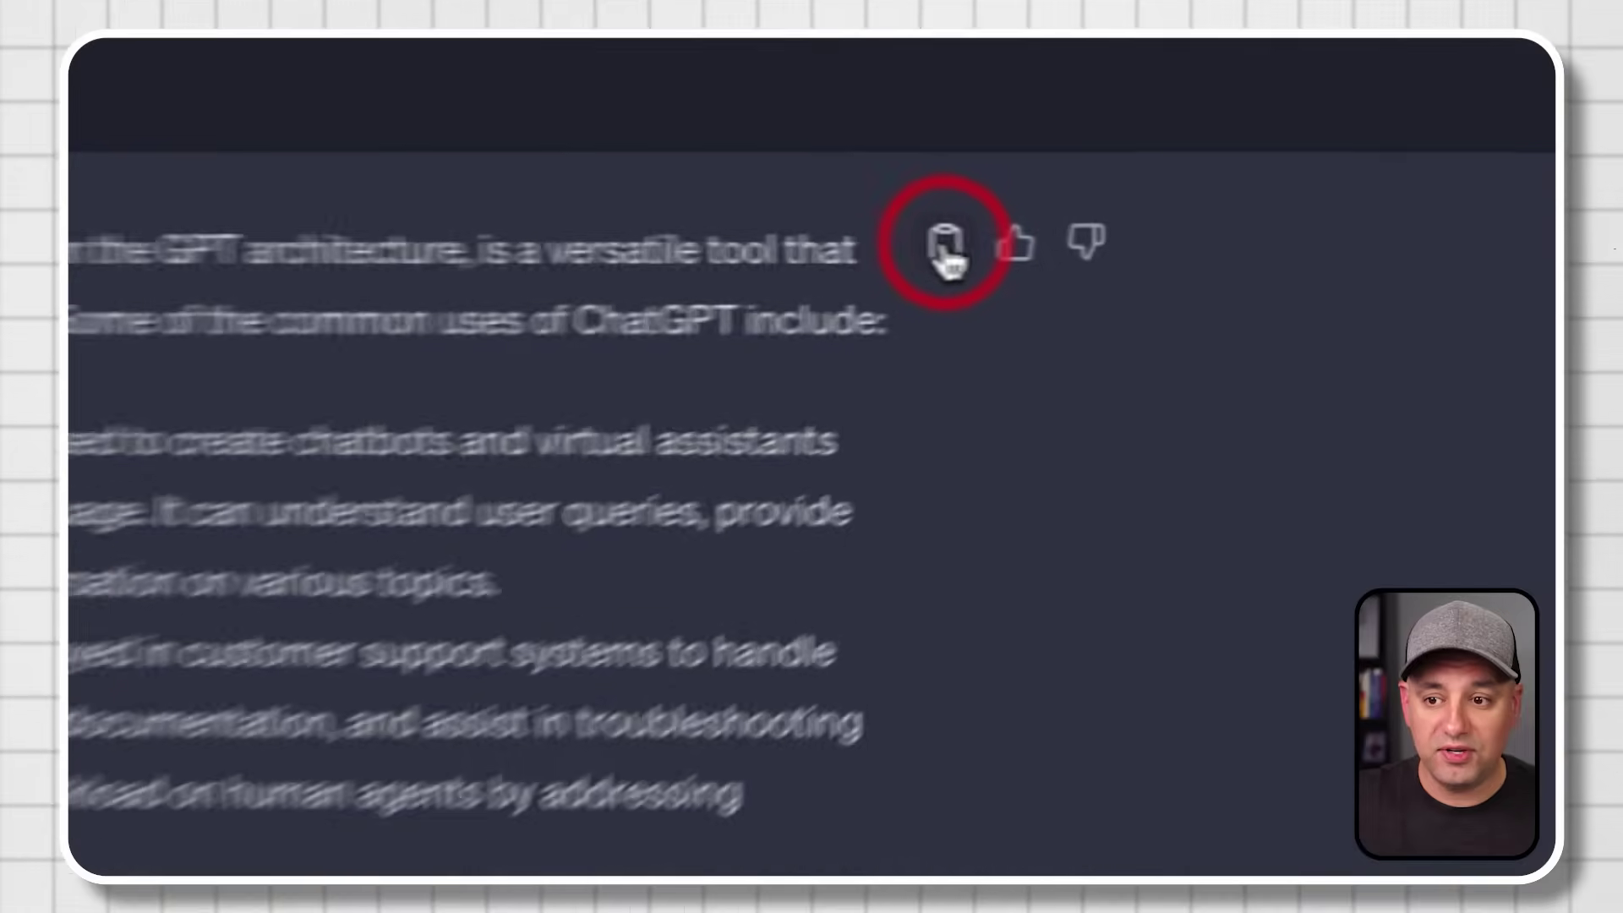
Step: Copy the regenerated answer and dismiss the question asking whether it was better or worse
left_click(1249, 250)
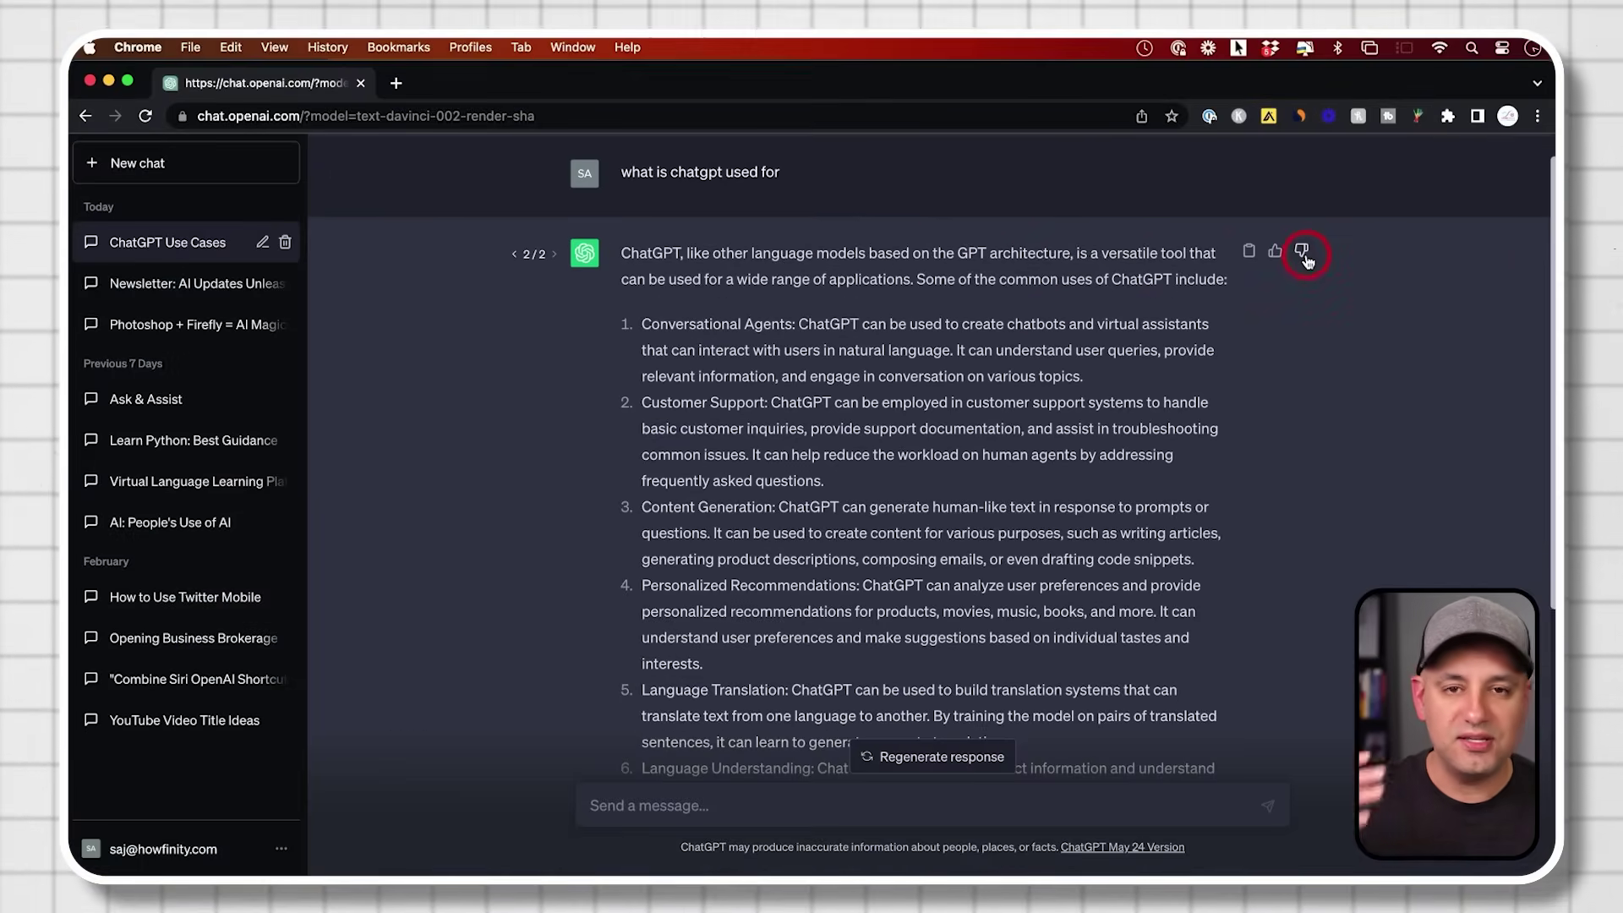
scroll(1124, 471, "down", 5)
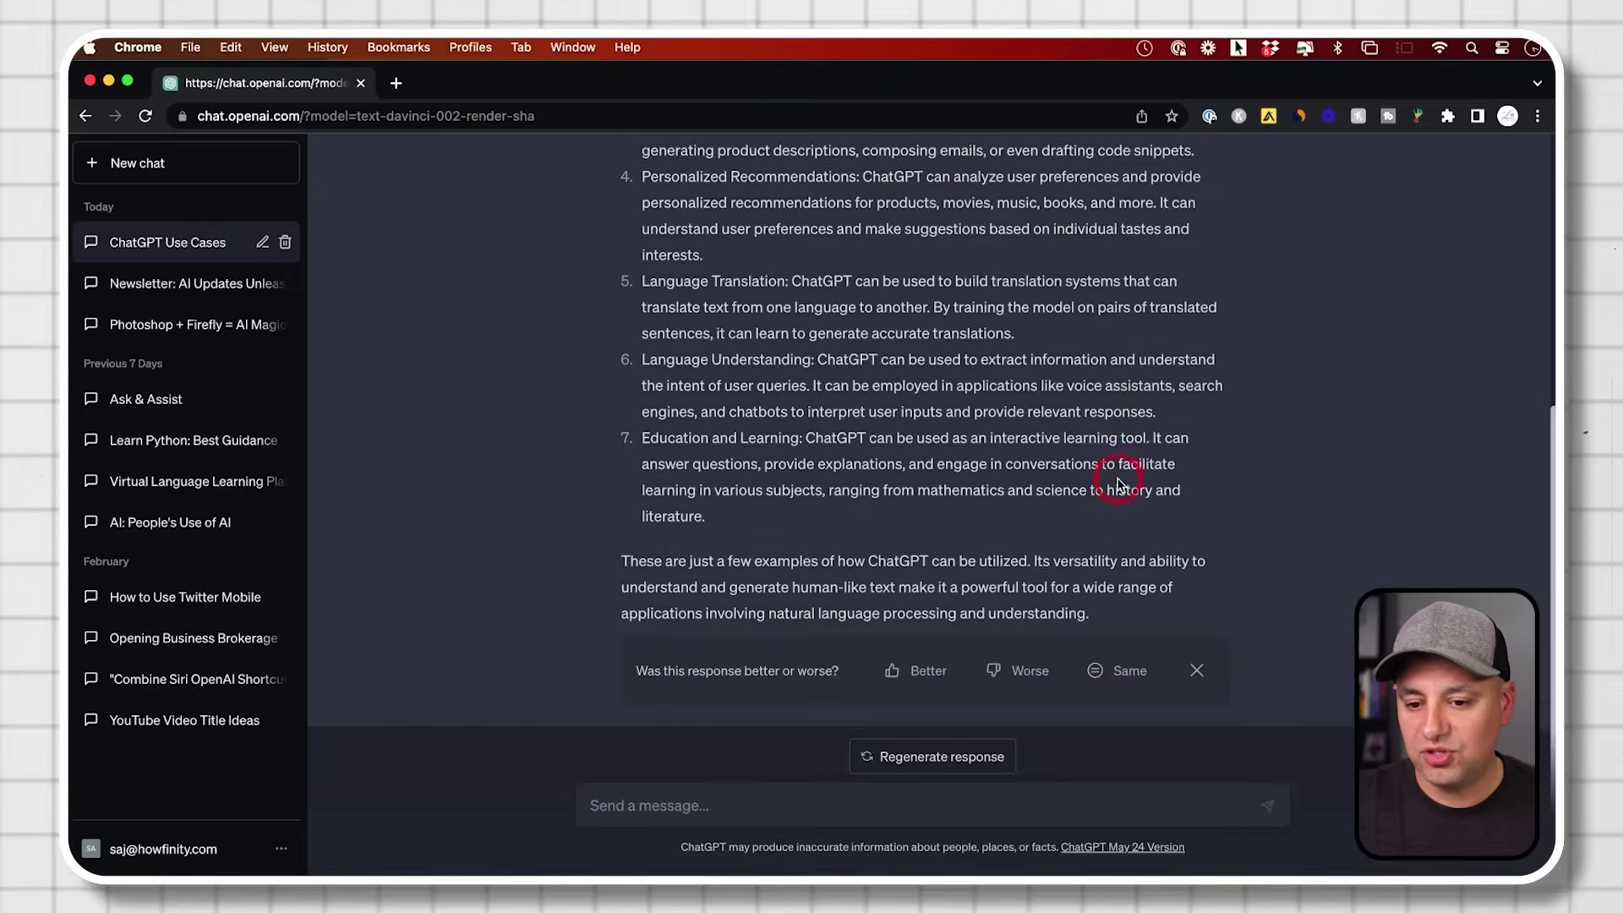
left_click(1196, 641)
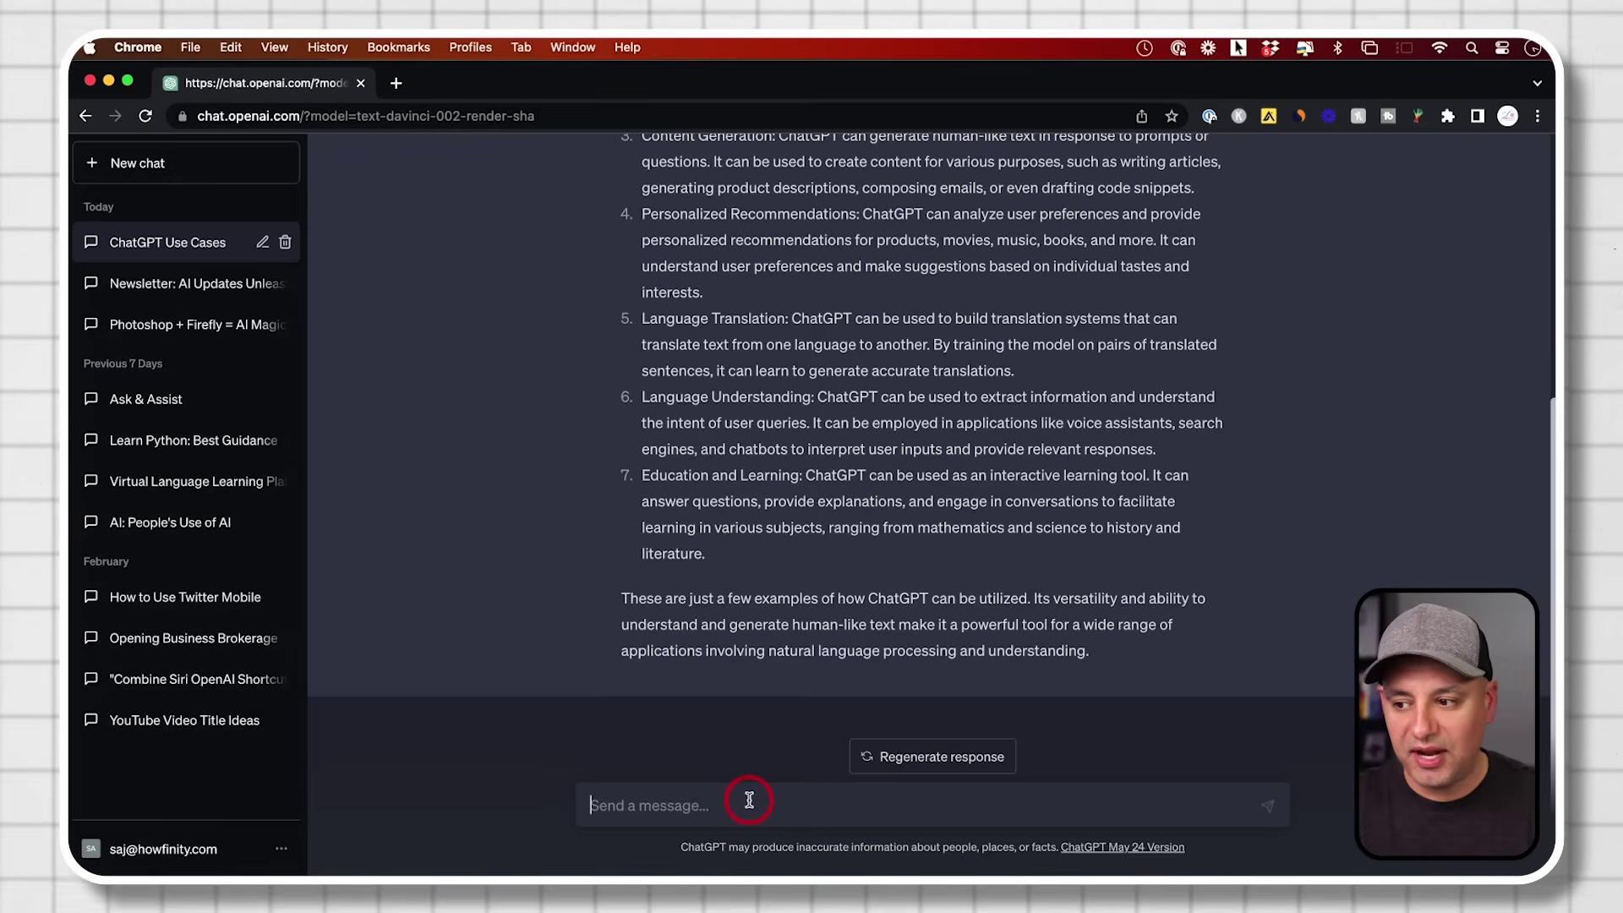
Step: Ask for more ChatGPT use cases and send the follow-up "give me a list of each and limit it to one sentence"
type("Giv")
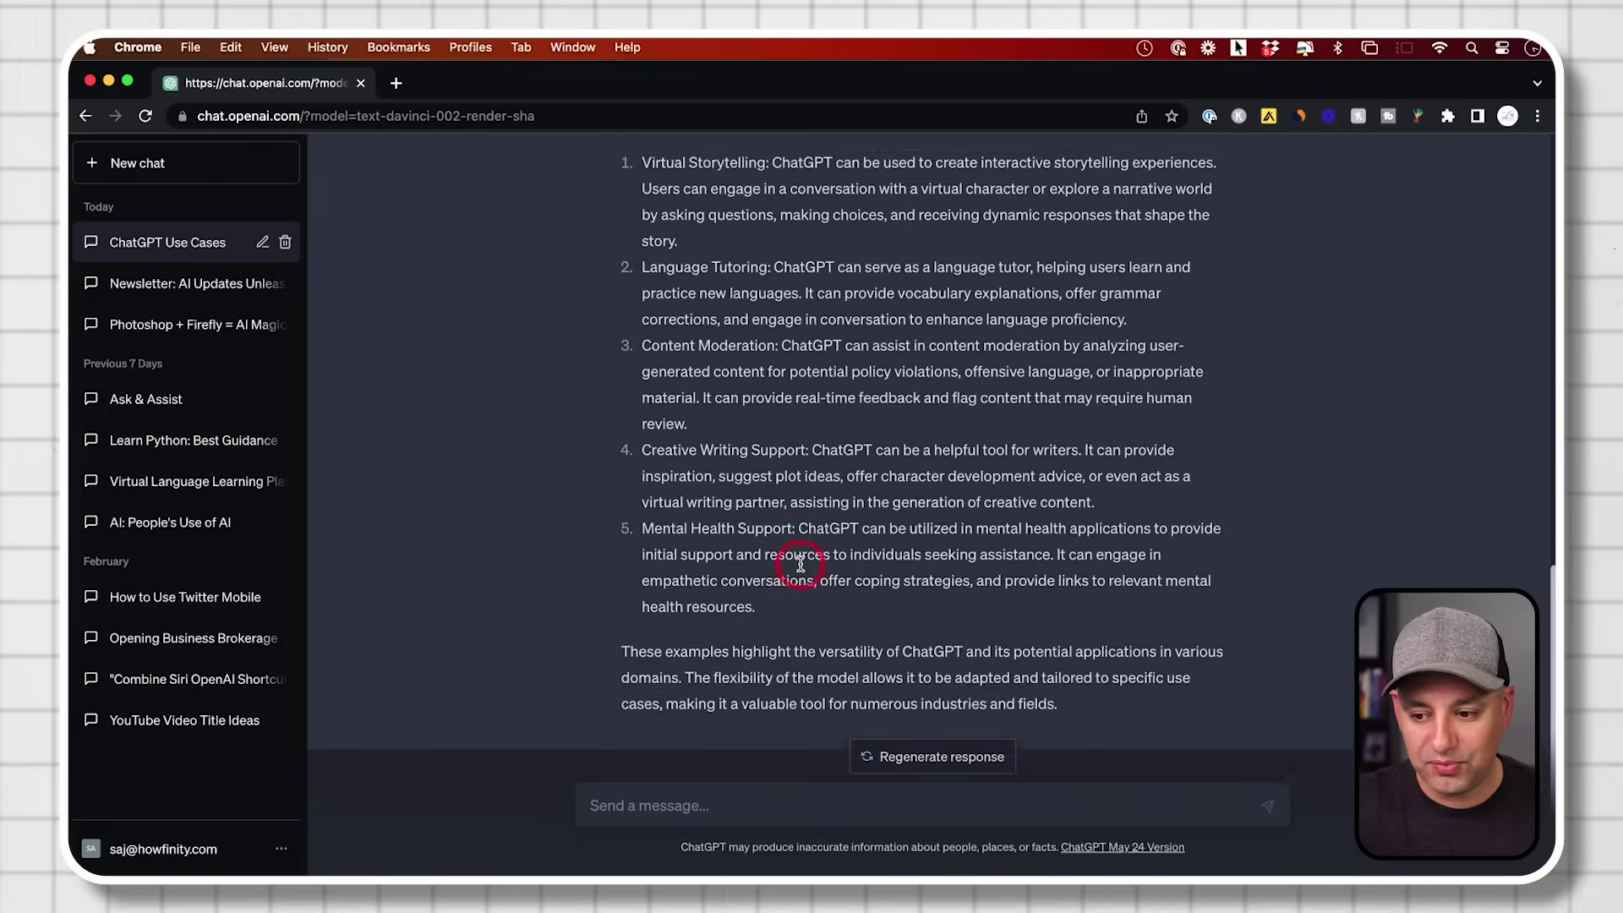
scroll(799, 592, "down", 3)
left_click(772, 804)
type("give me a list of each and limit it to one sentence")
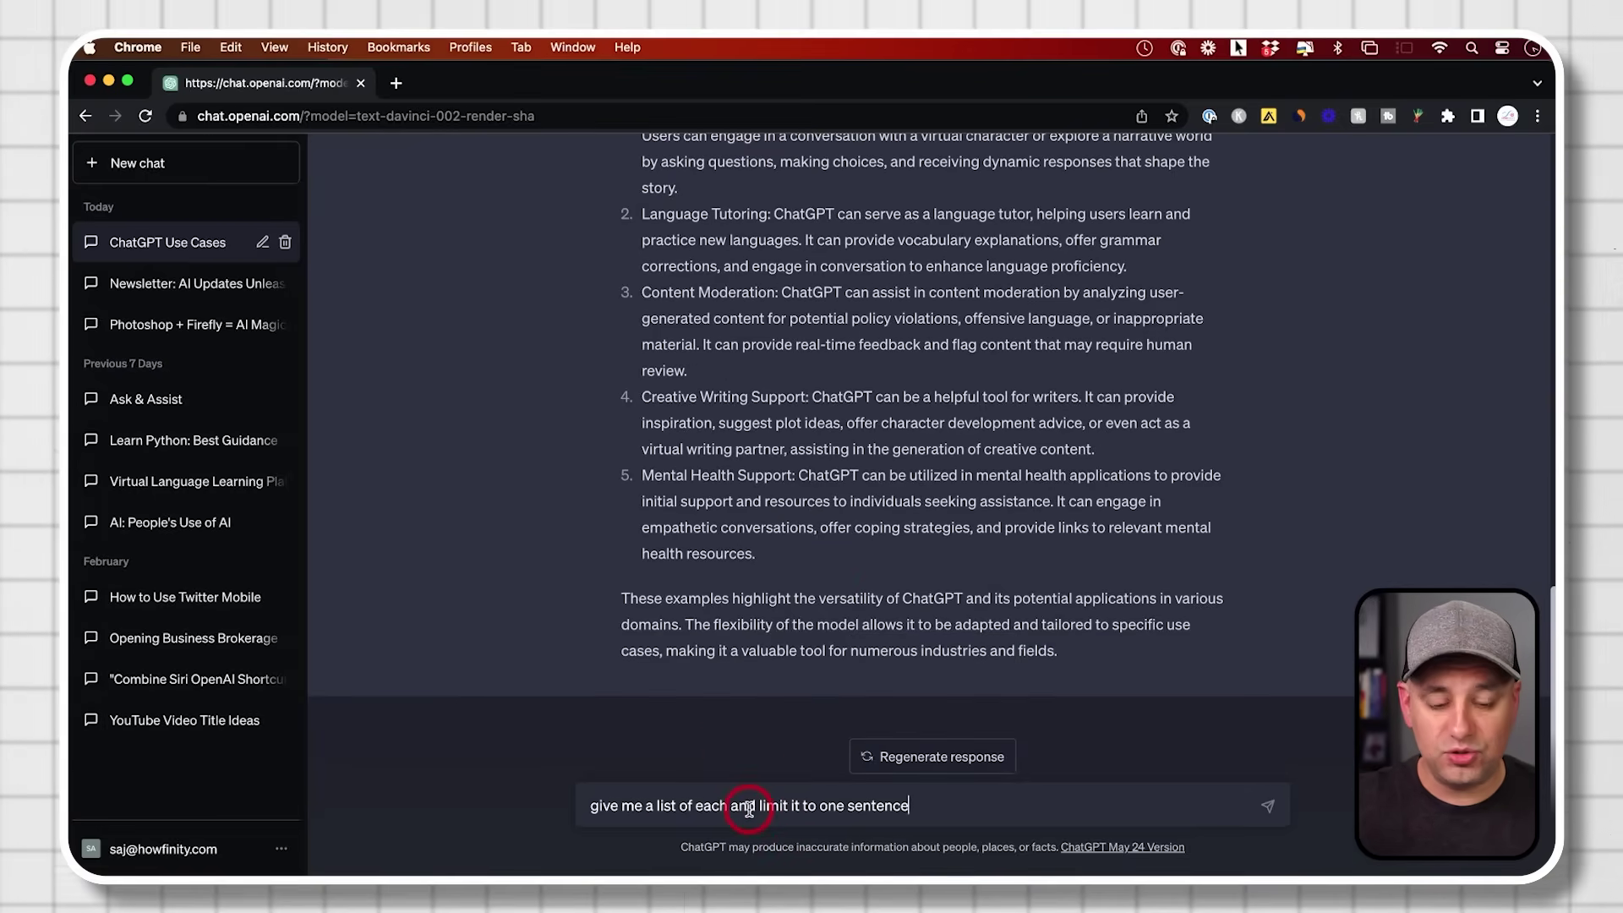
key("Return")
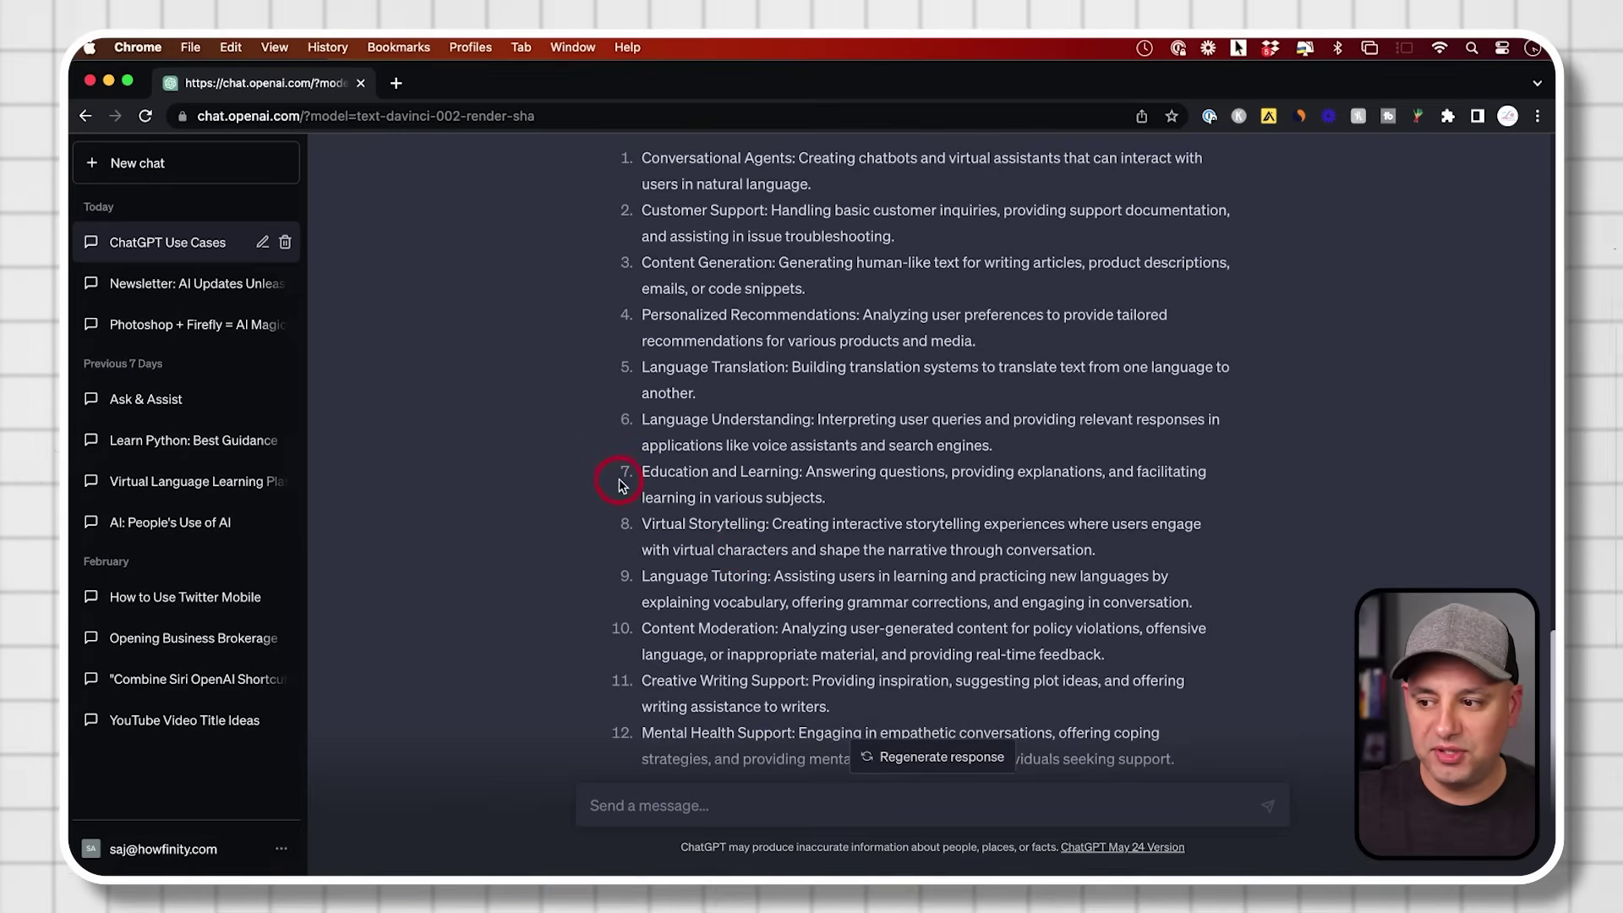
Step: Read through the one-sentence list of ChatGPT use cases to its closing paragraph
scroll(660, 511, "down", 1)
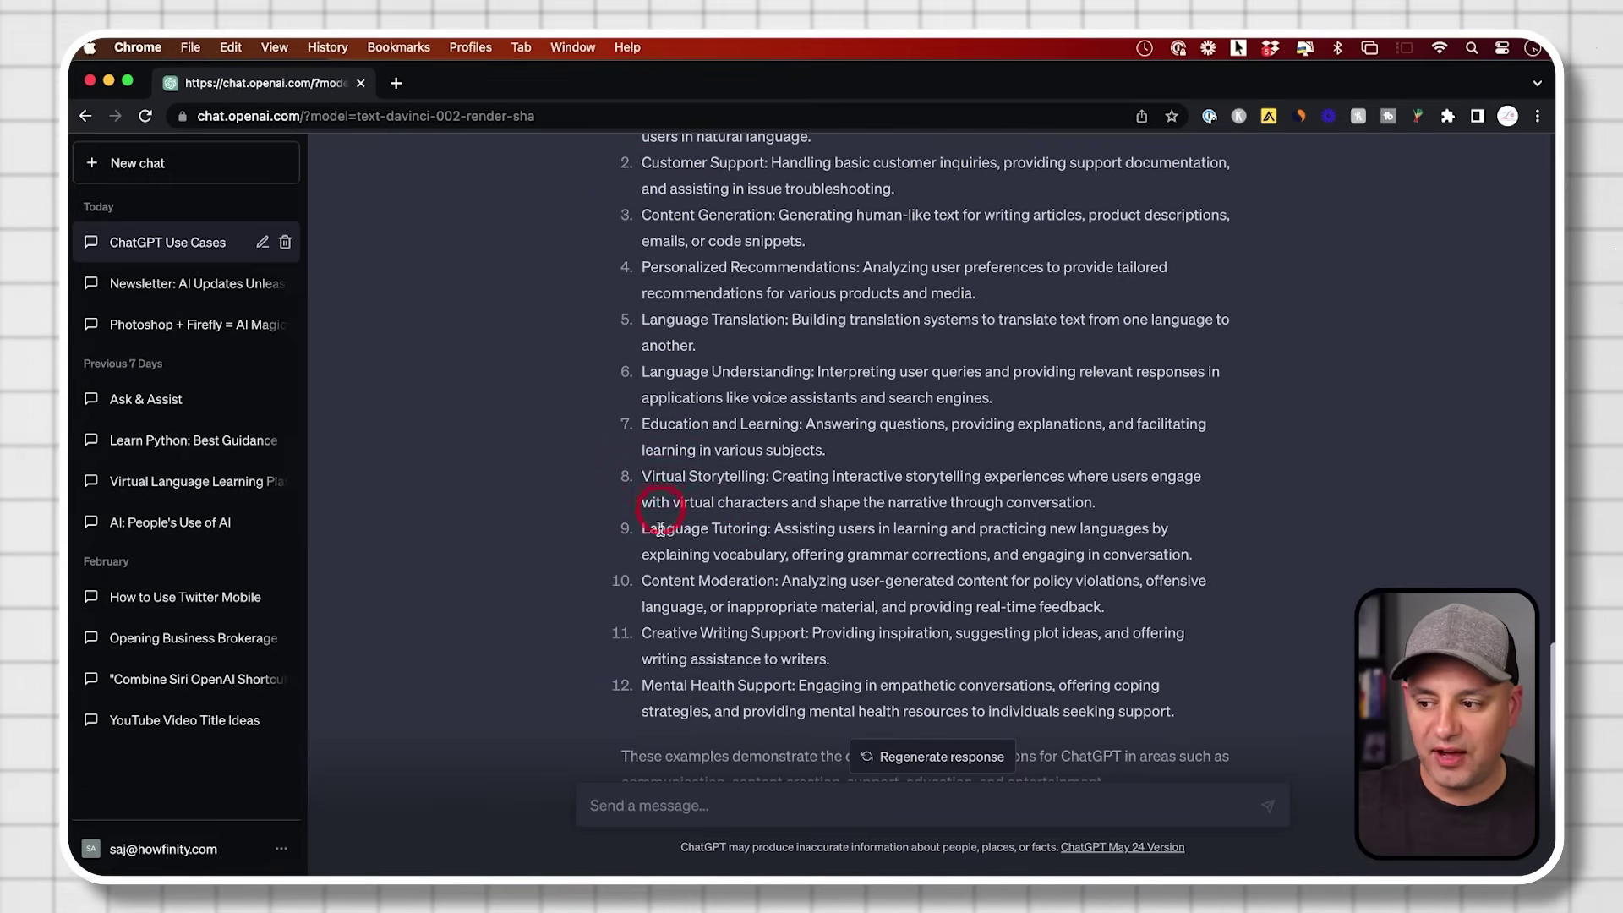
scroll(645, 590, "down", 1)
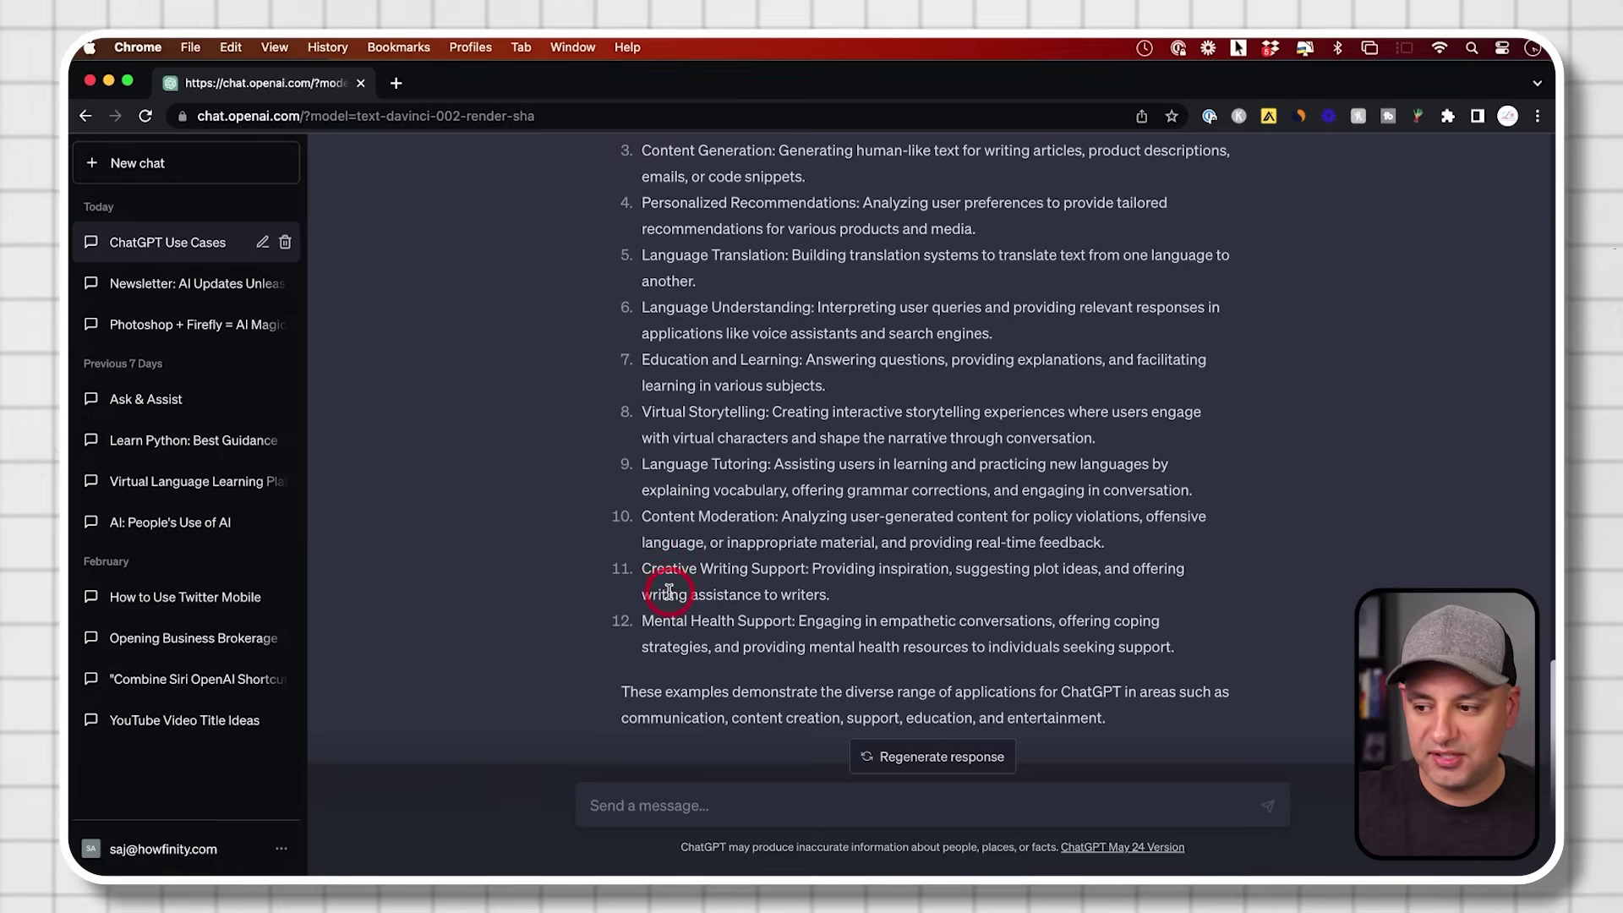
scroll(934, 579, "down", 1)
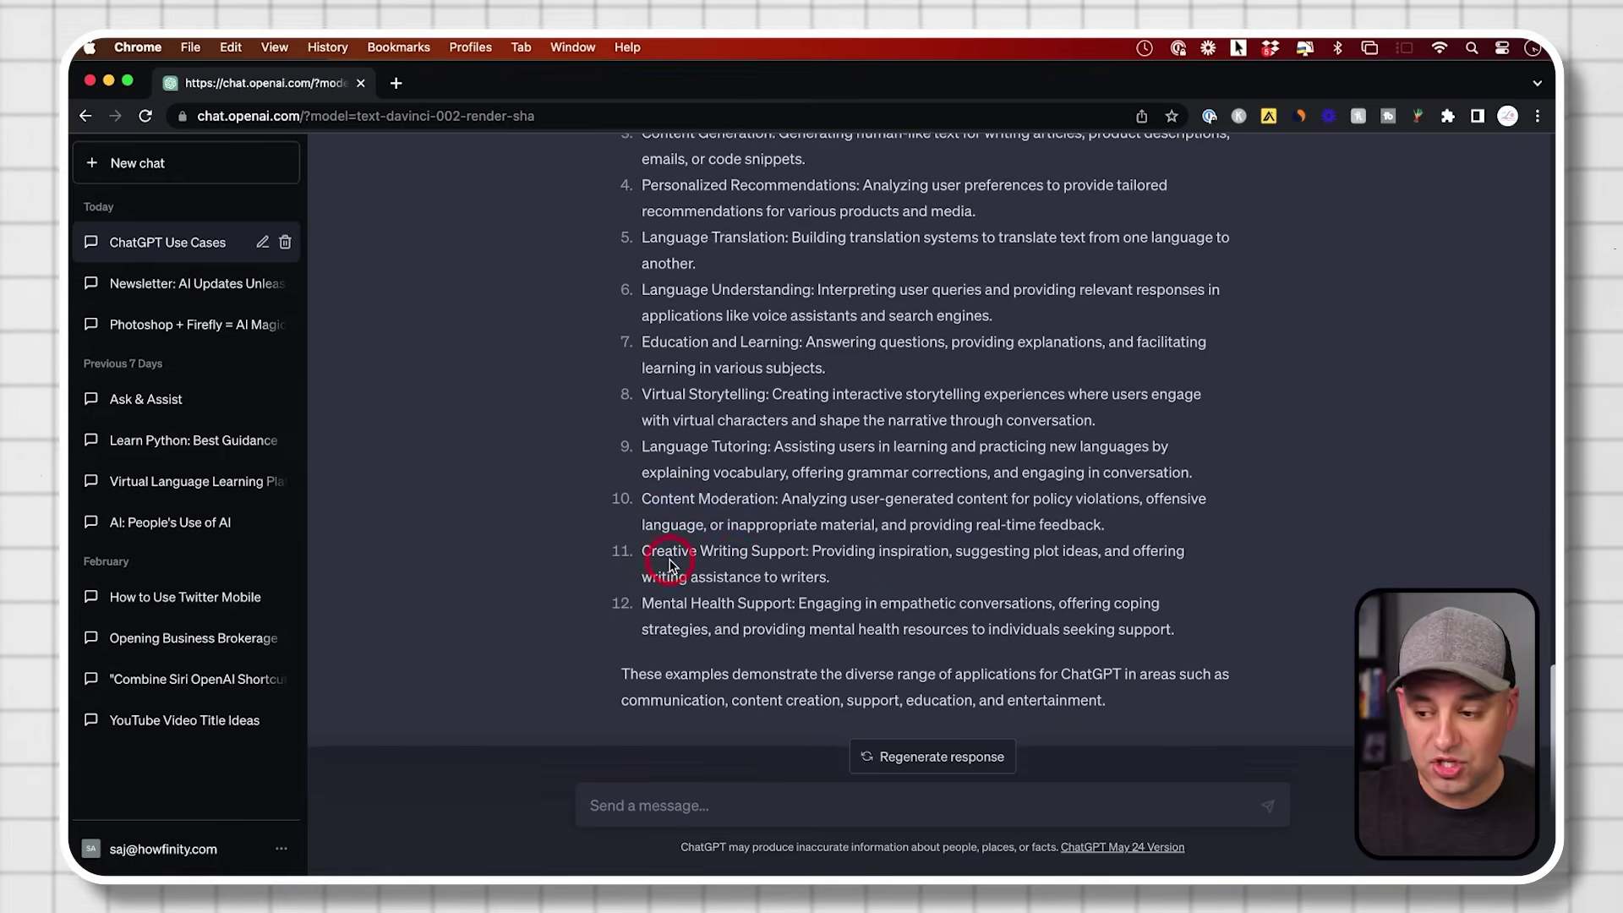
scroll(663, 564, "down", 1)
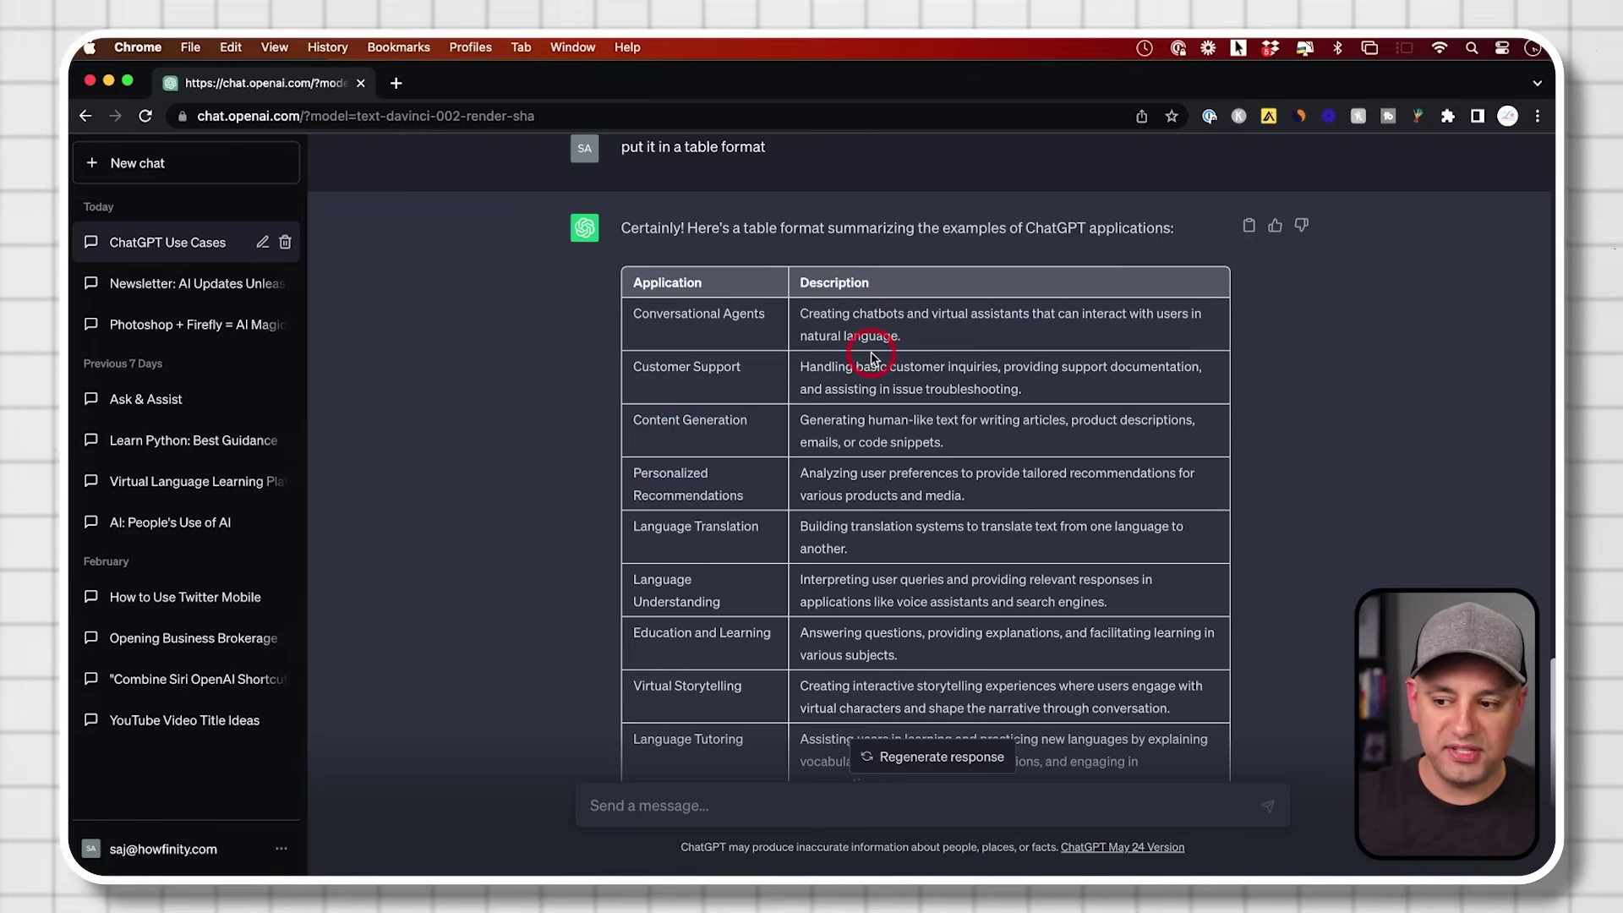
Step: Look over the table of ChatGPT applications and their descriptions
scroll(870, 351, "down", 3)
scroll(928, 346, "up", 3)
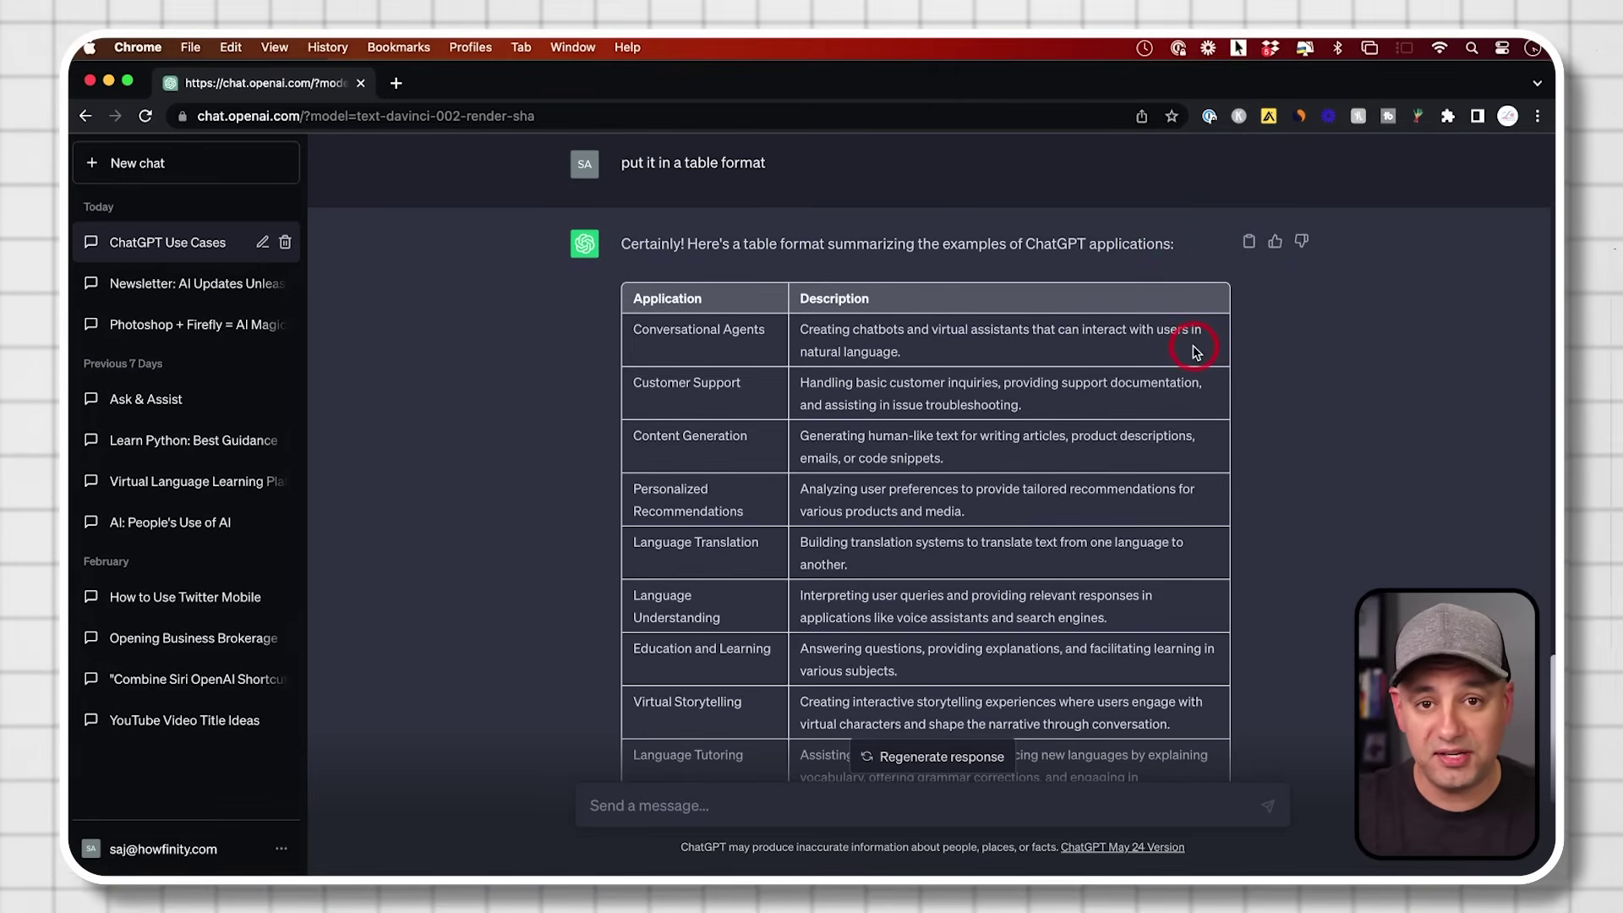
scroll(1197, 351, "down", 2)
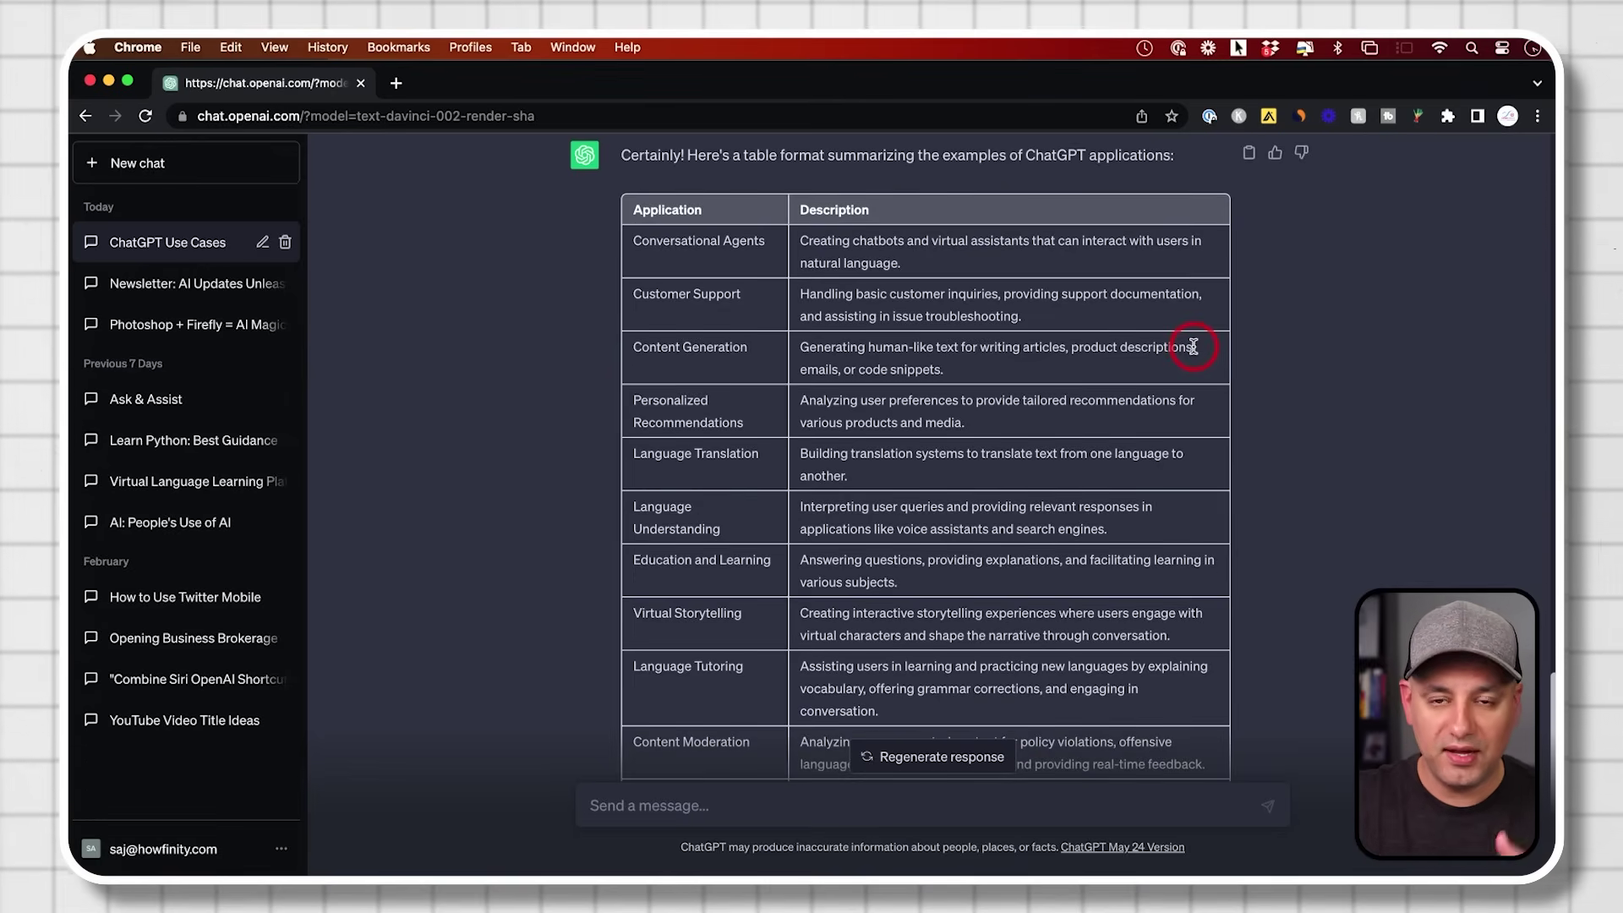
Step: Start a new chat, look at the GPT-4 model options beside GPT-3.5, and leave GPT-3.5 selected
scroll(1223, 717, "down", 5)
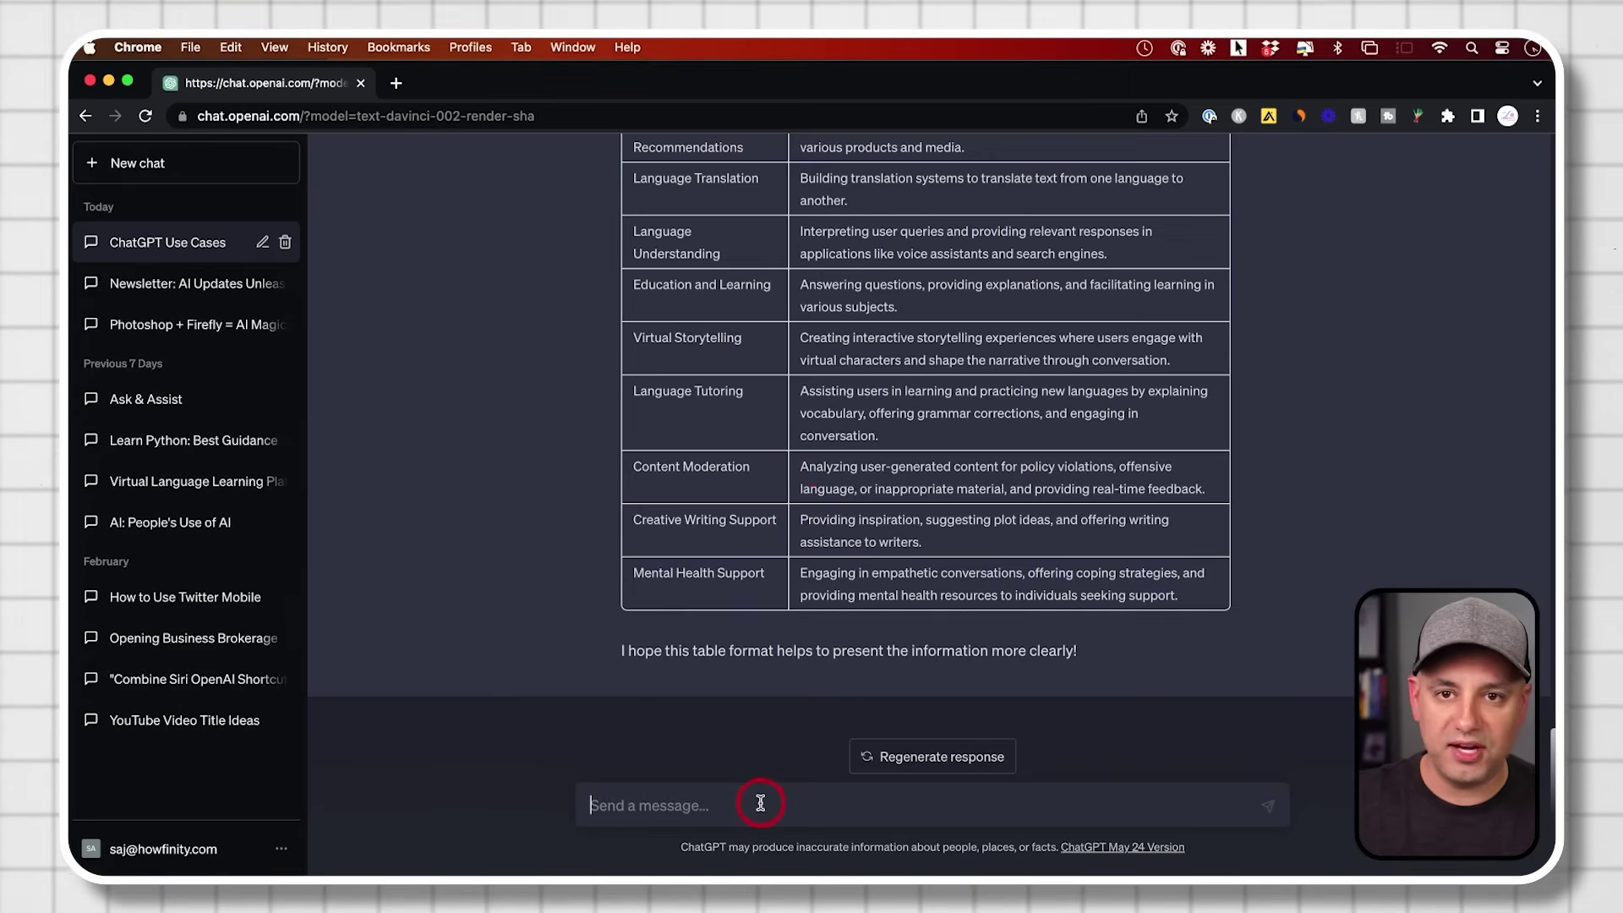
left_click(164, 166)
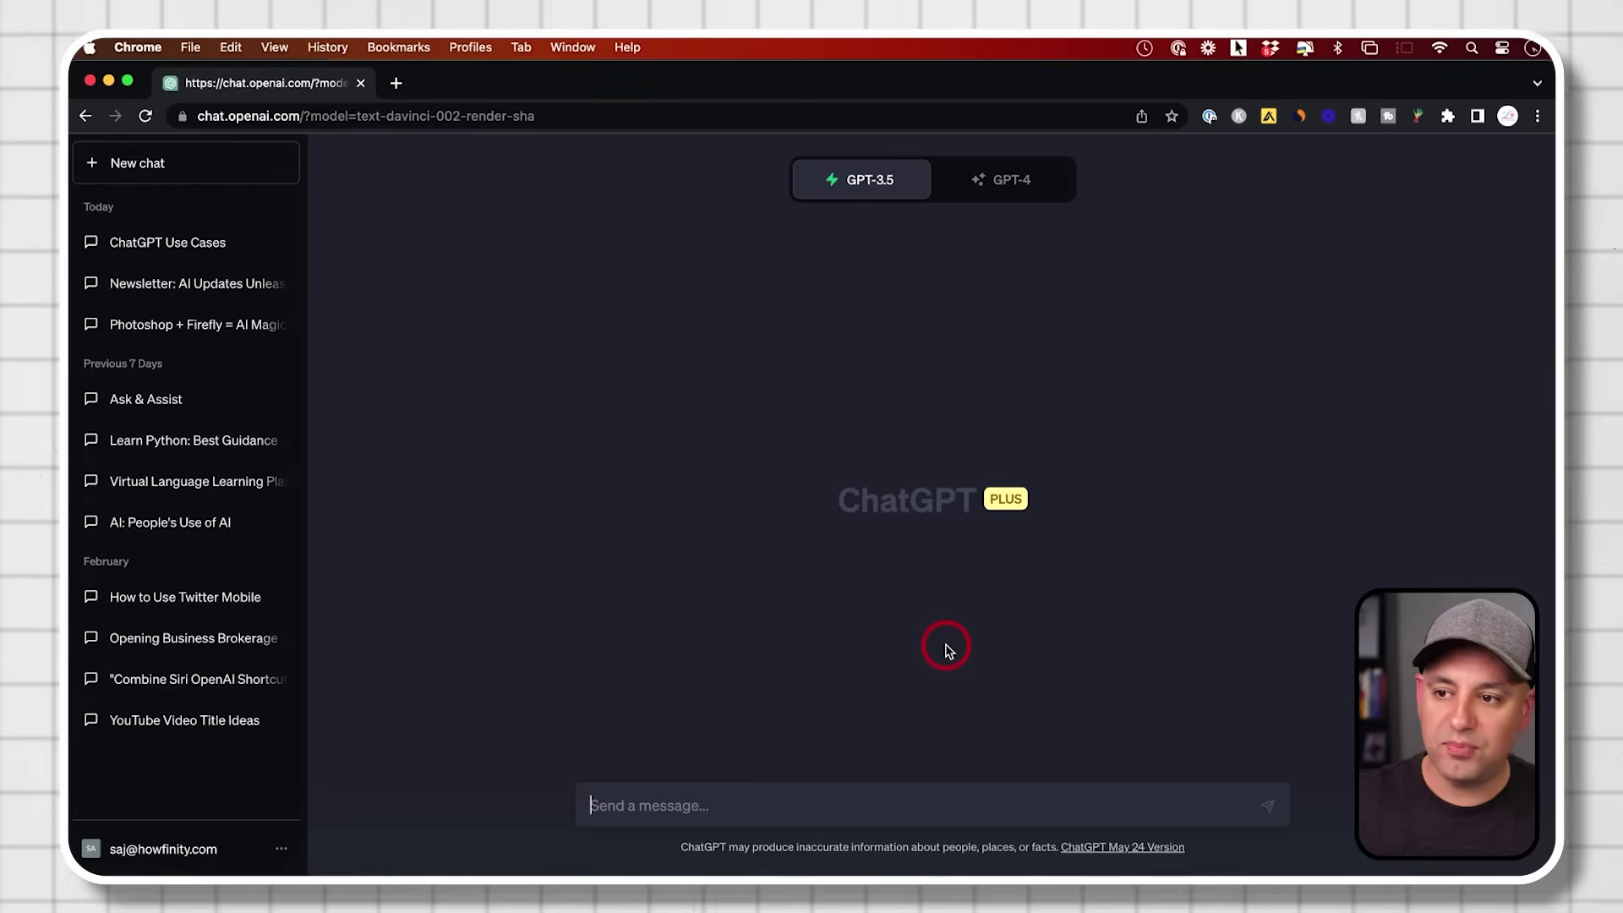
left_click(1008, 182)
left_click(870, 188)
left_click(1011, 180)
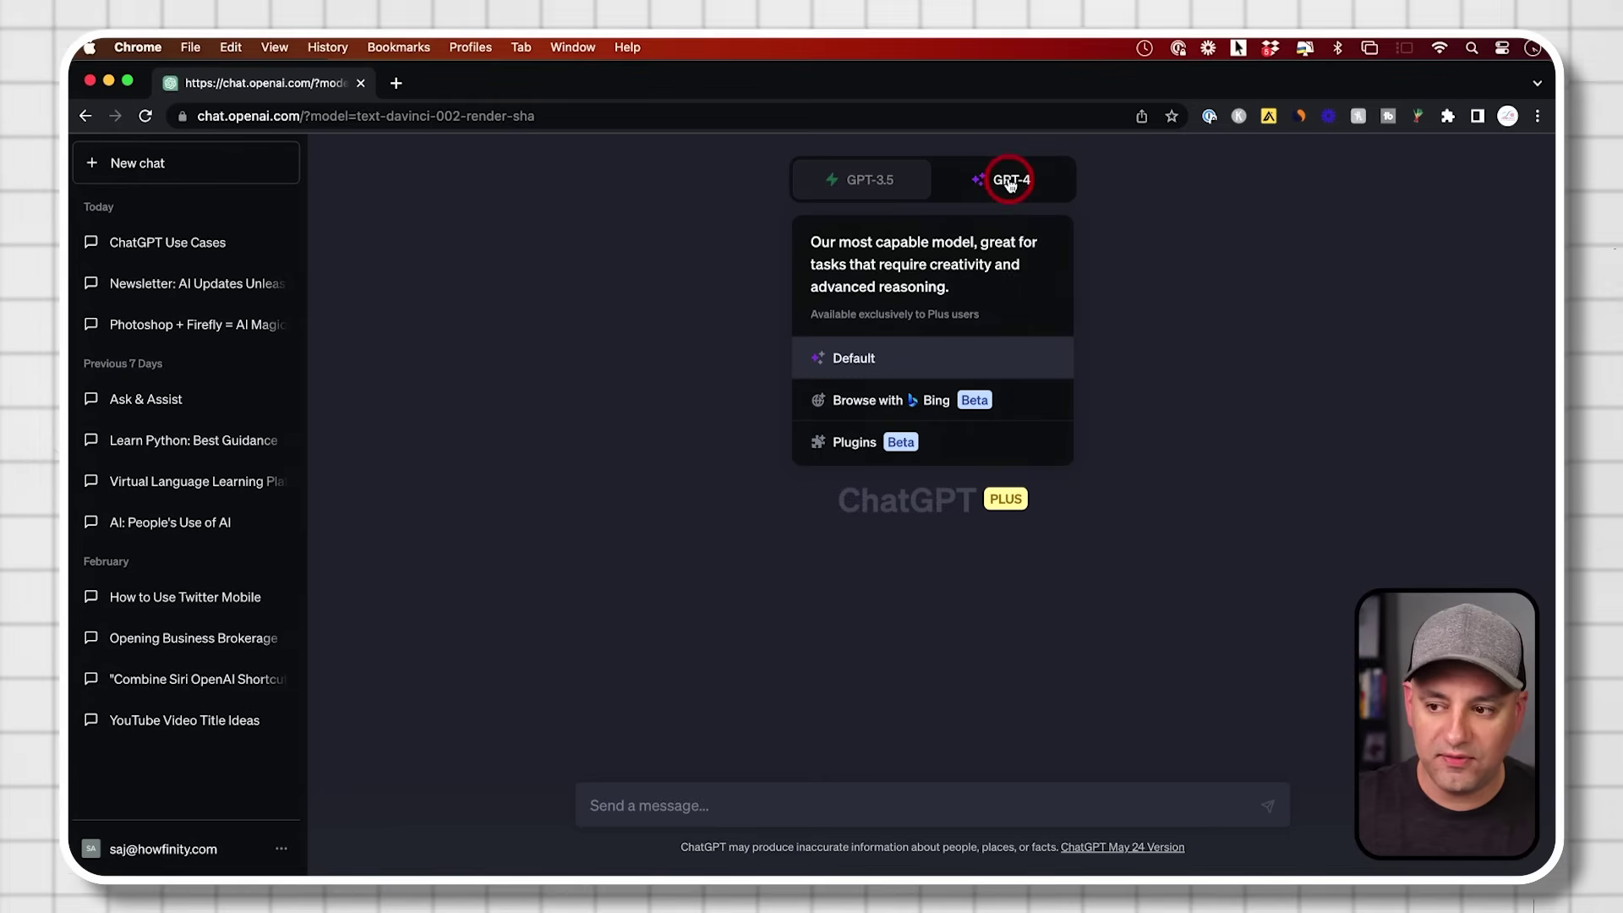
left_click(917, 178)
left_click(1014, 180)
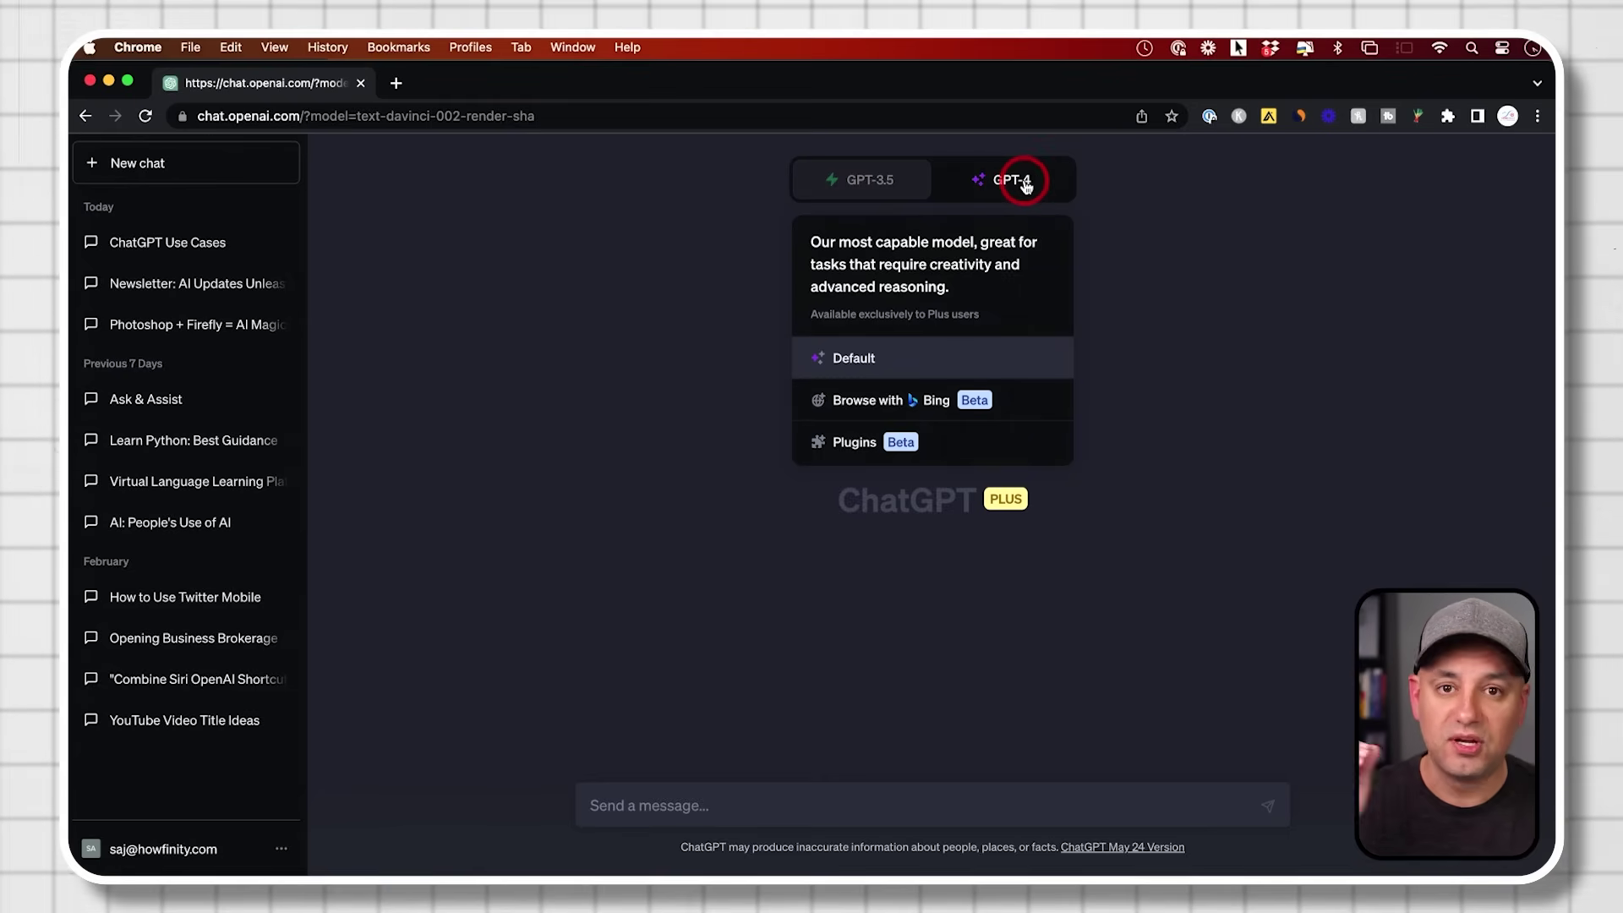
left_click(845, 178)
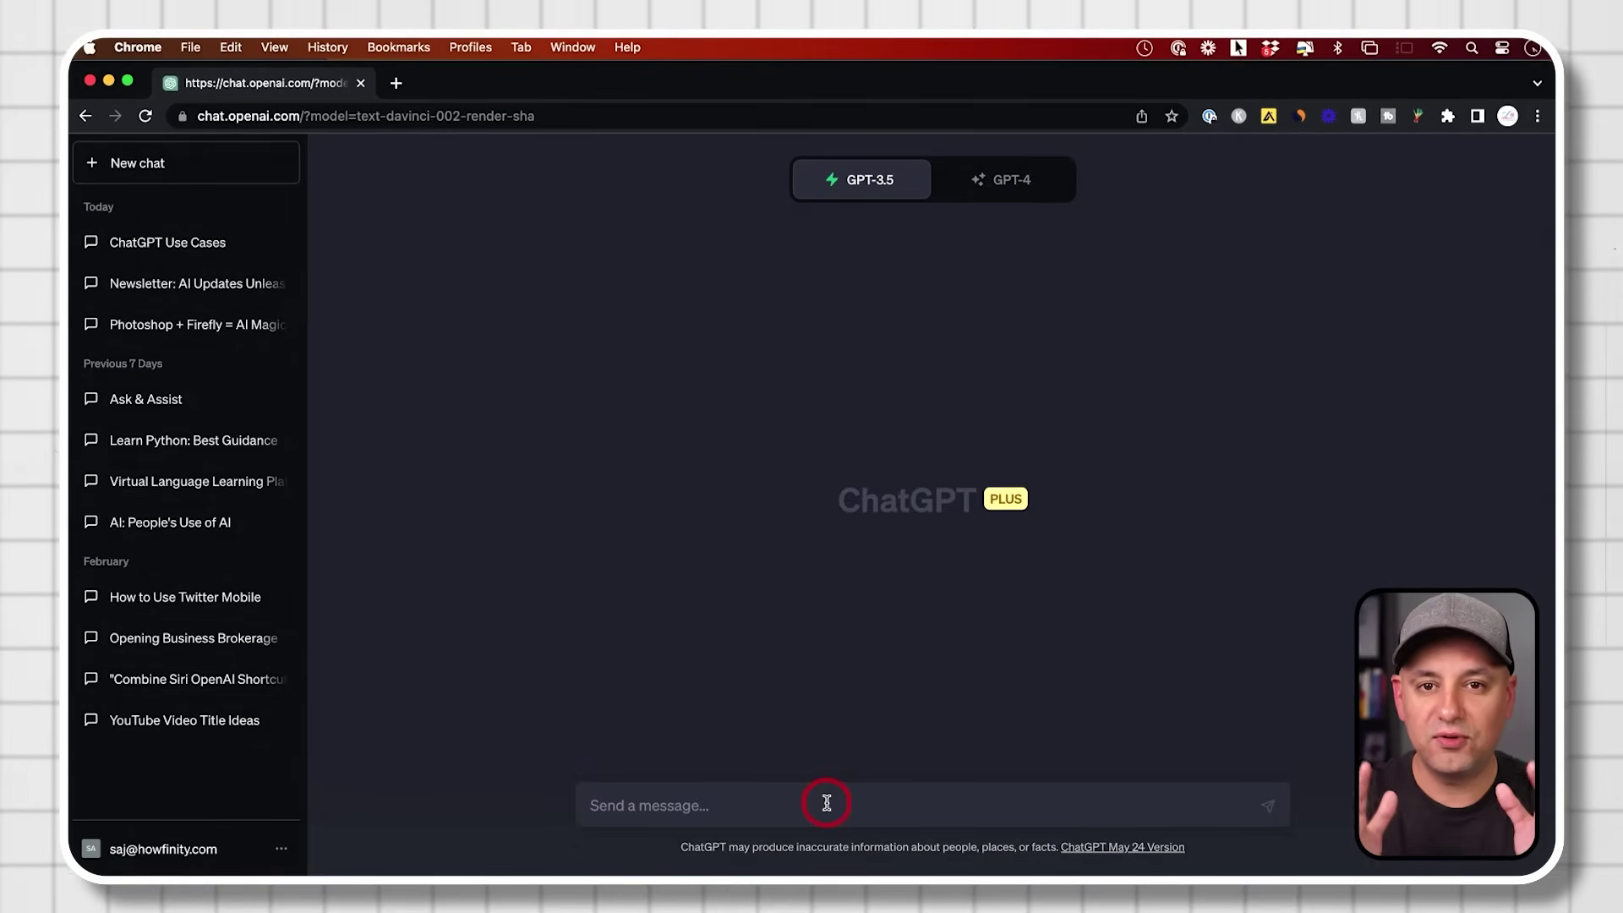
Step: Send "help me develop a business plan for teaching people online" and read through the generated plan to its end
type("help me develop a business plan for teaching people online")
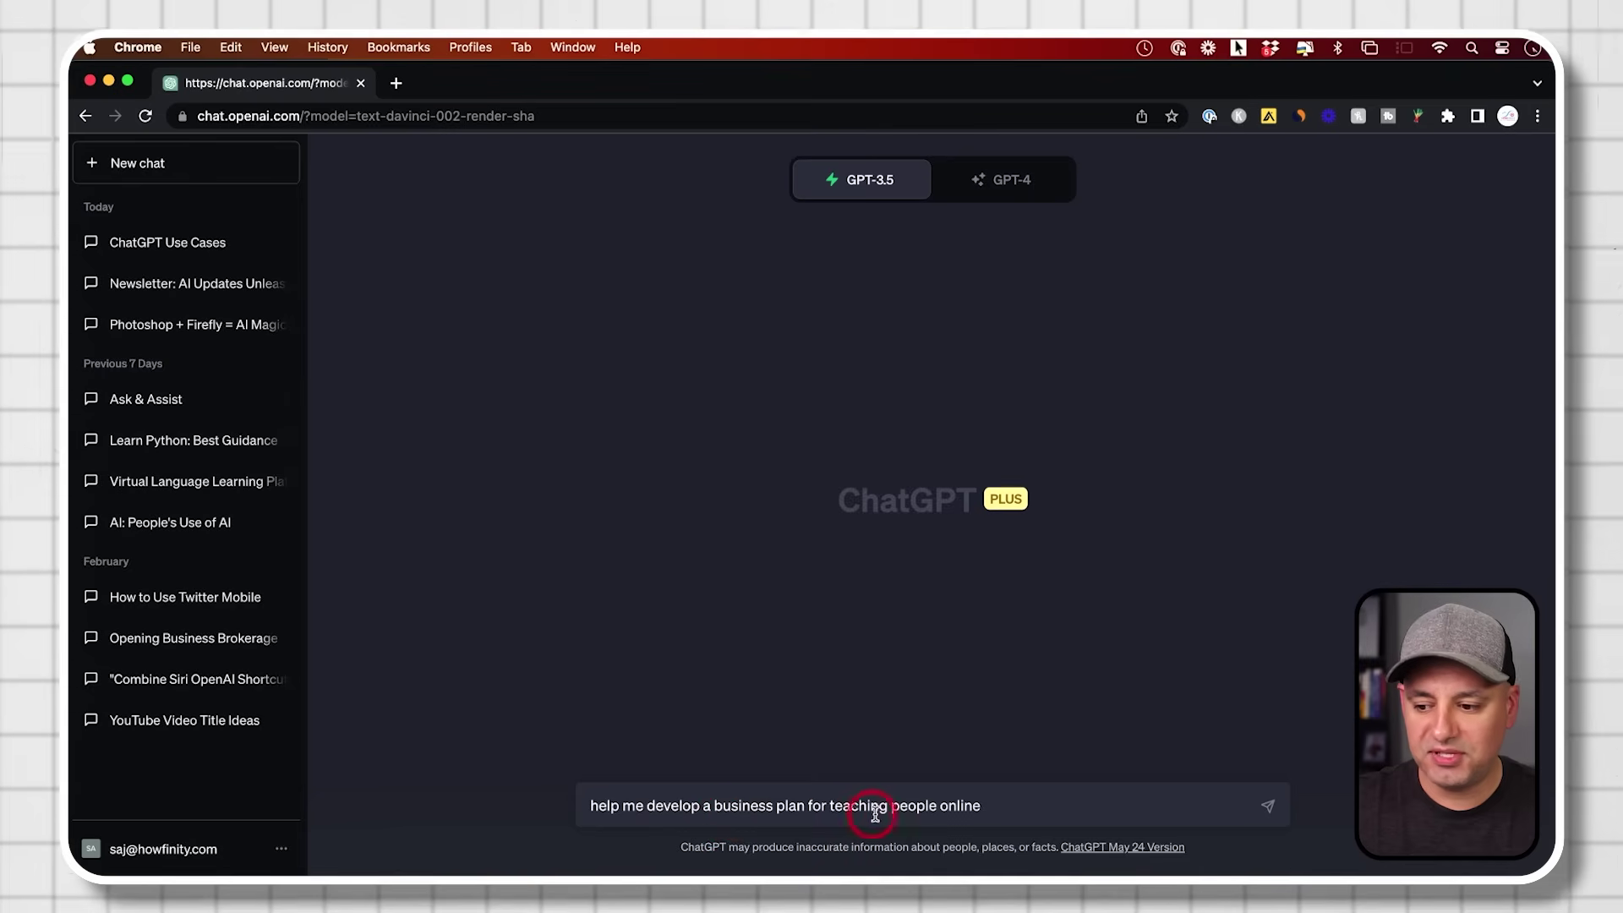
key("Return")
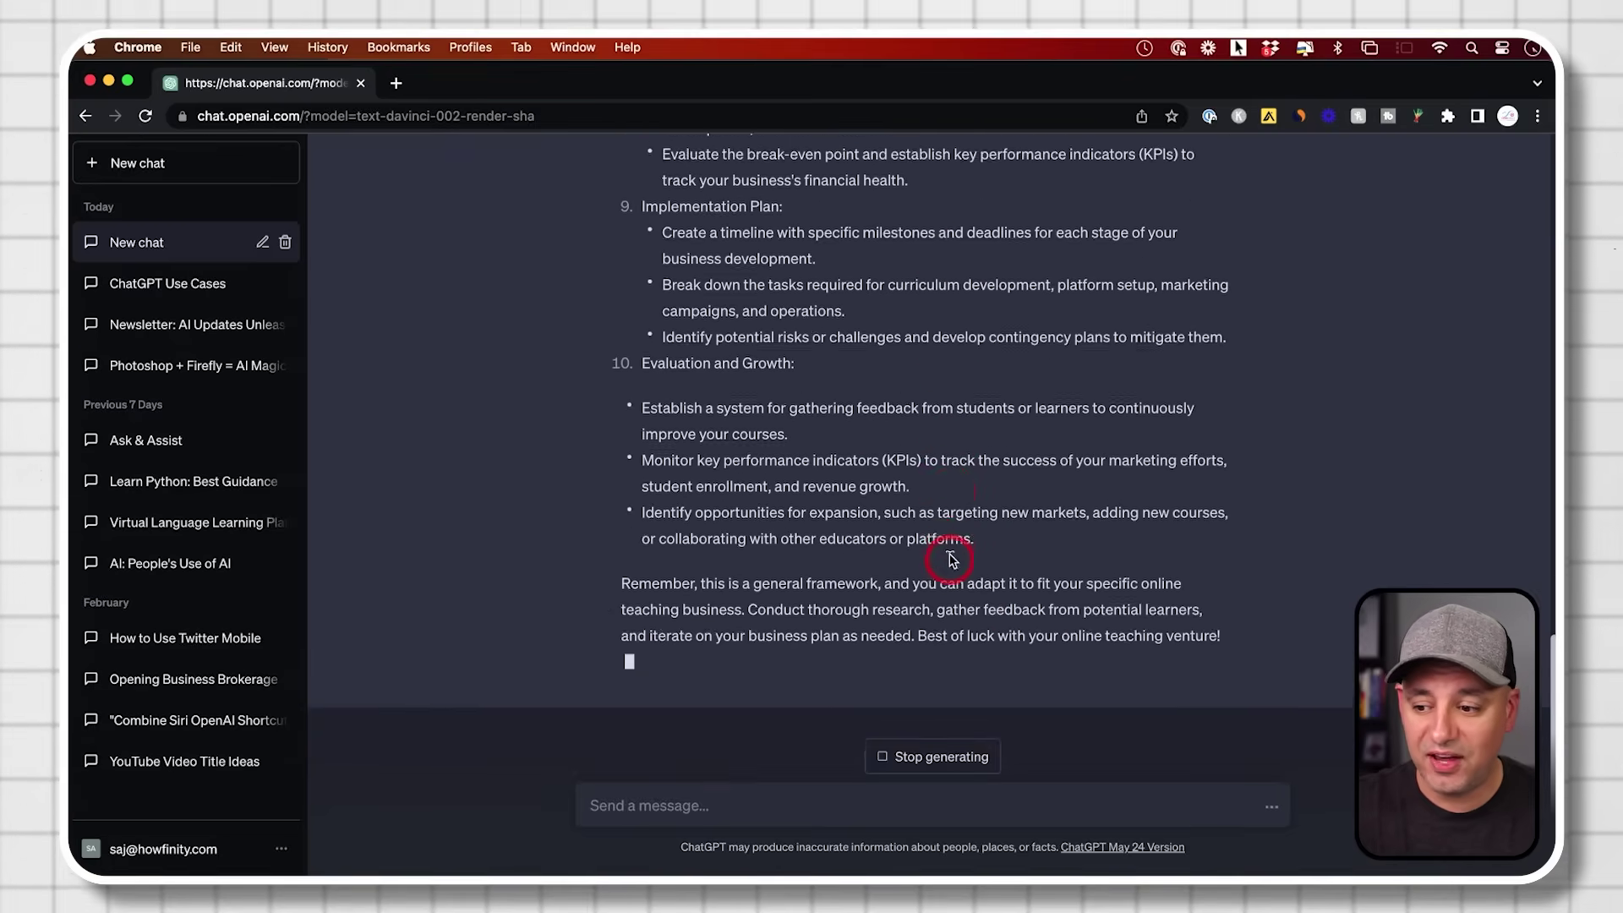
scroll(950, 558, "up", 10)
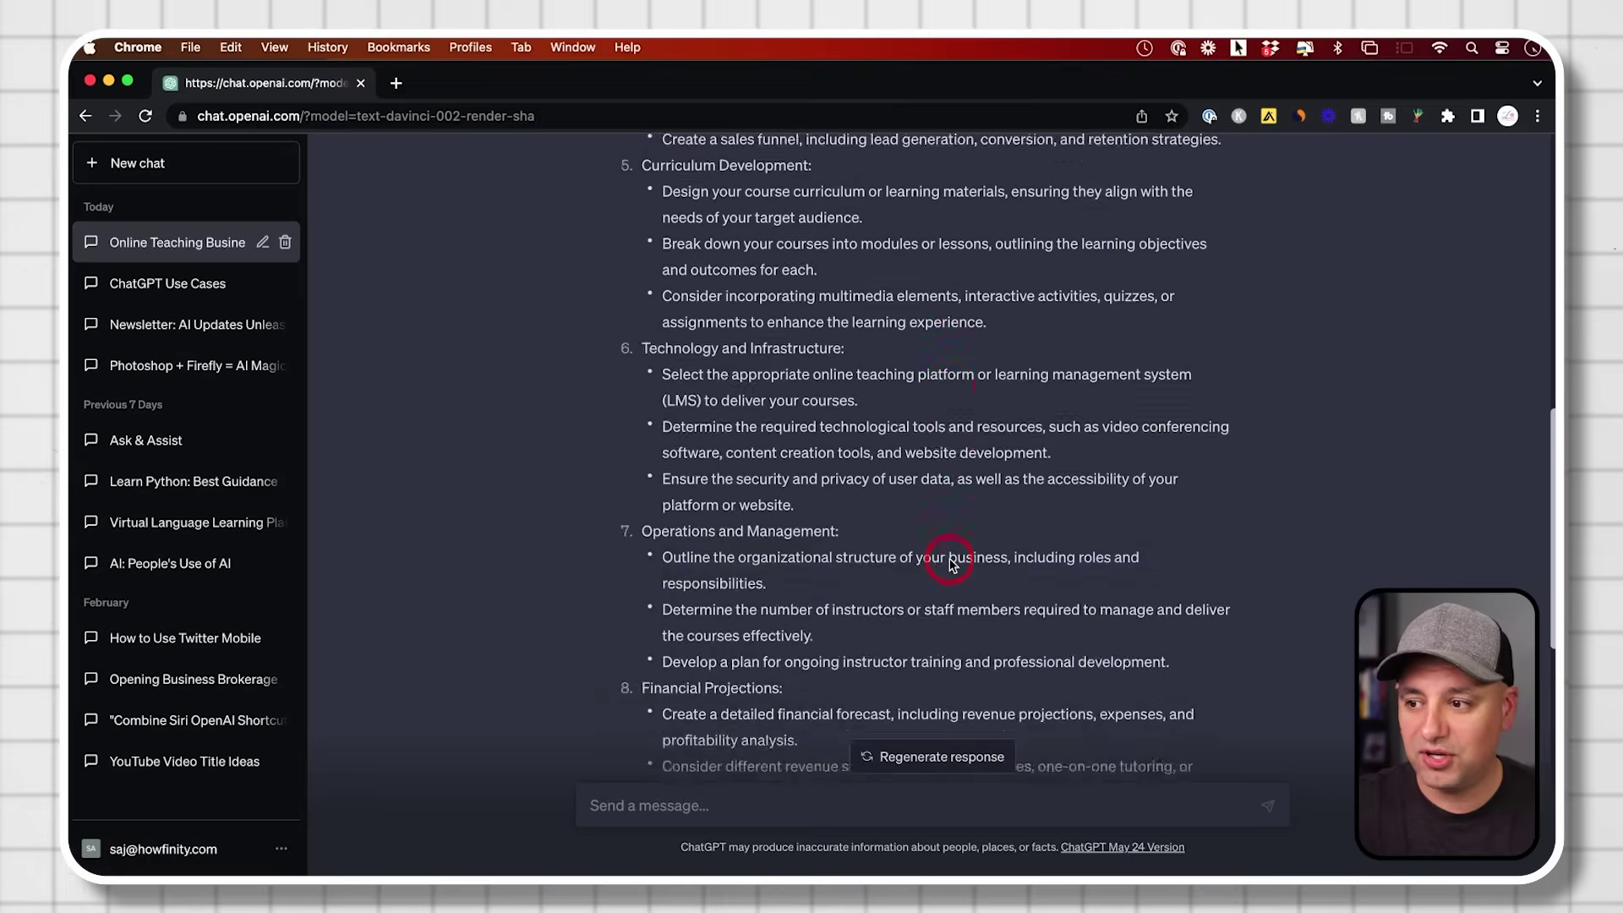
scroll(950, 558, "up", 8)
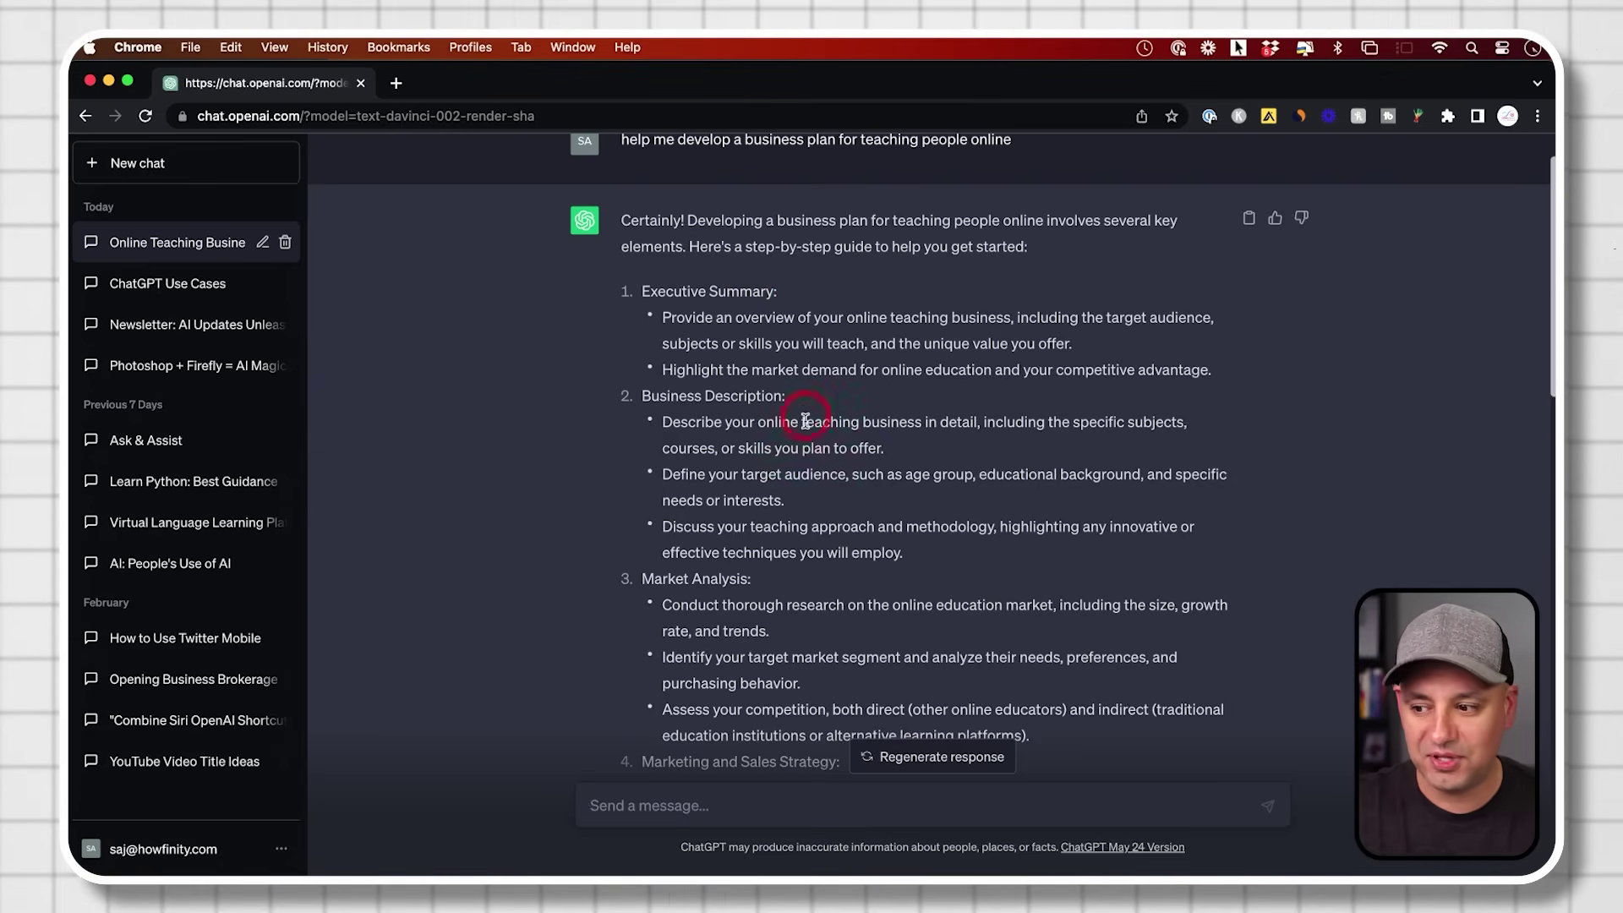
scroll(727, 569, "down", 4)
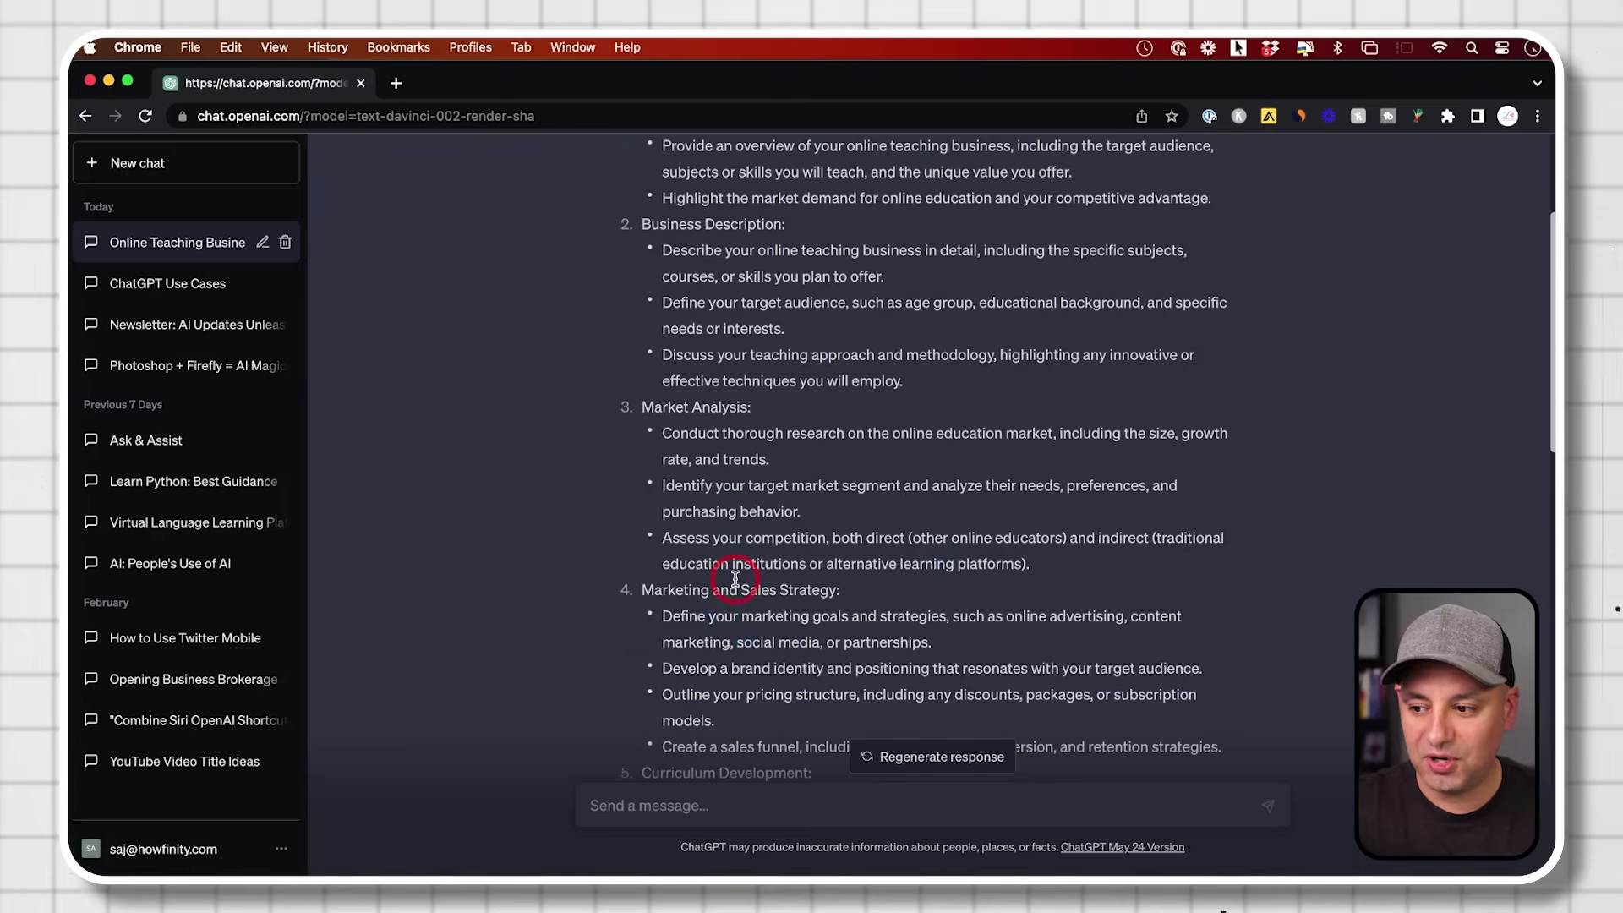
scroll(956, 575, "down", 20)
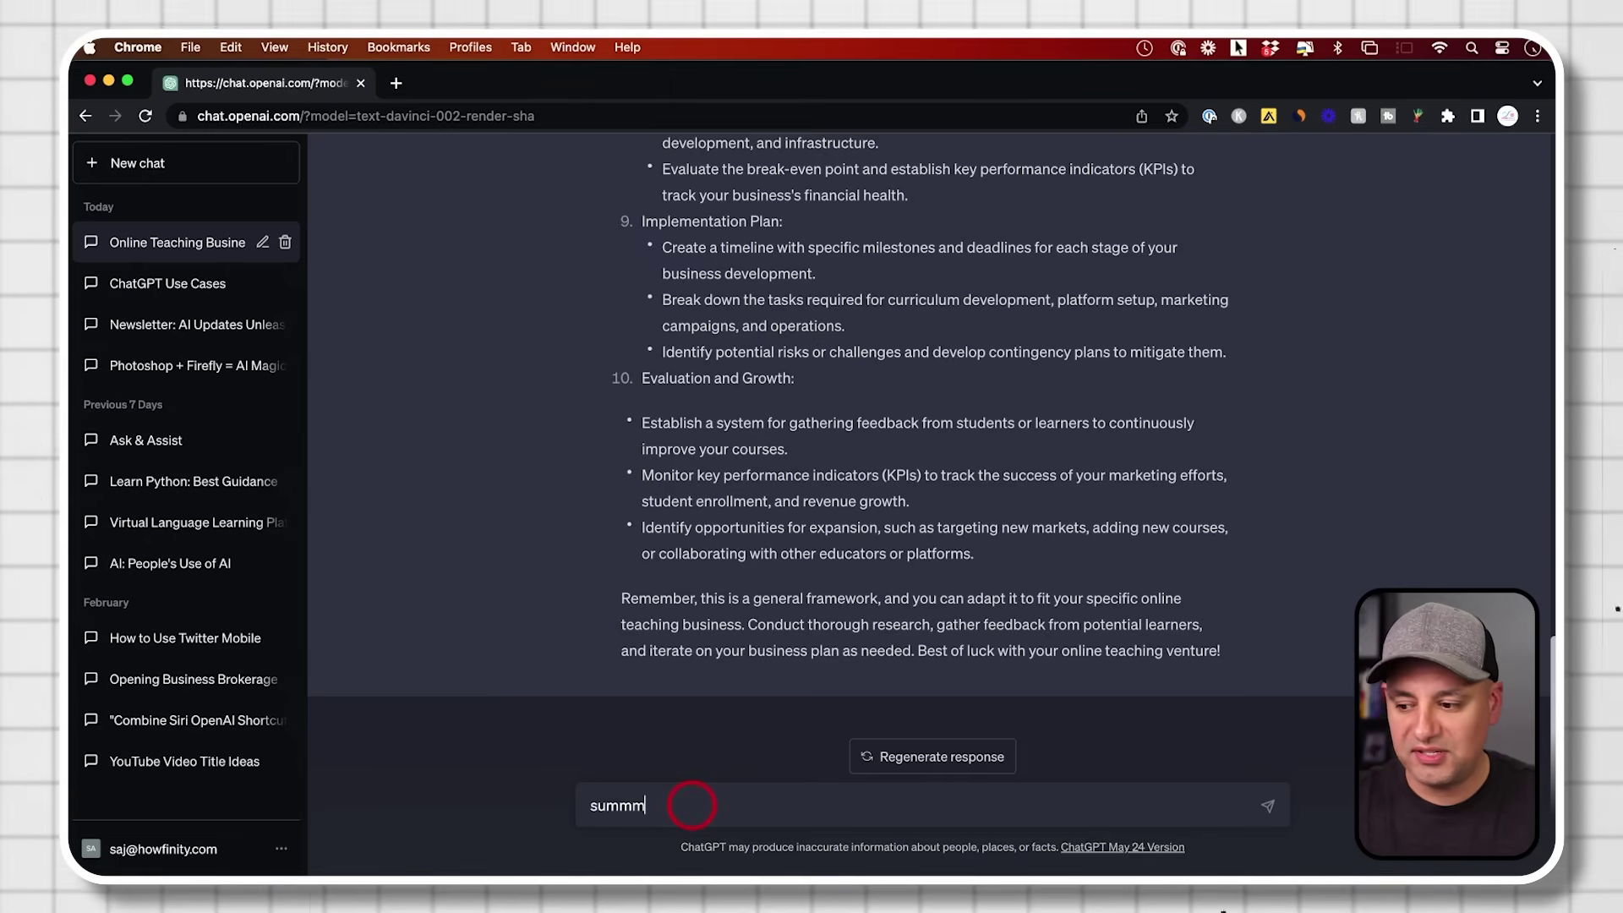
Step: Condense the plan with the follow-ups "summarize this into one paragraph" and "summarize into one sentence"
key("BackSpace")
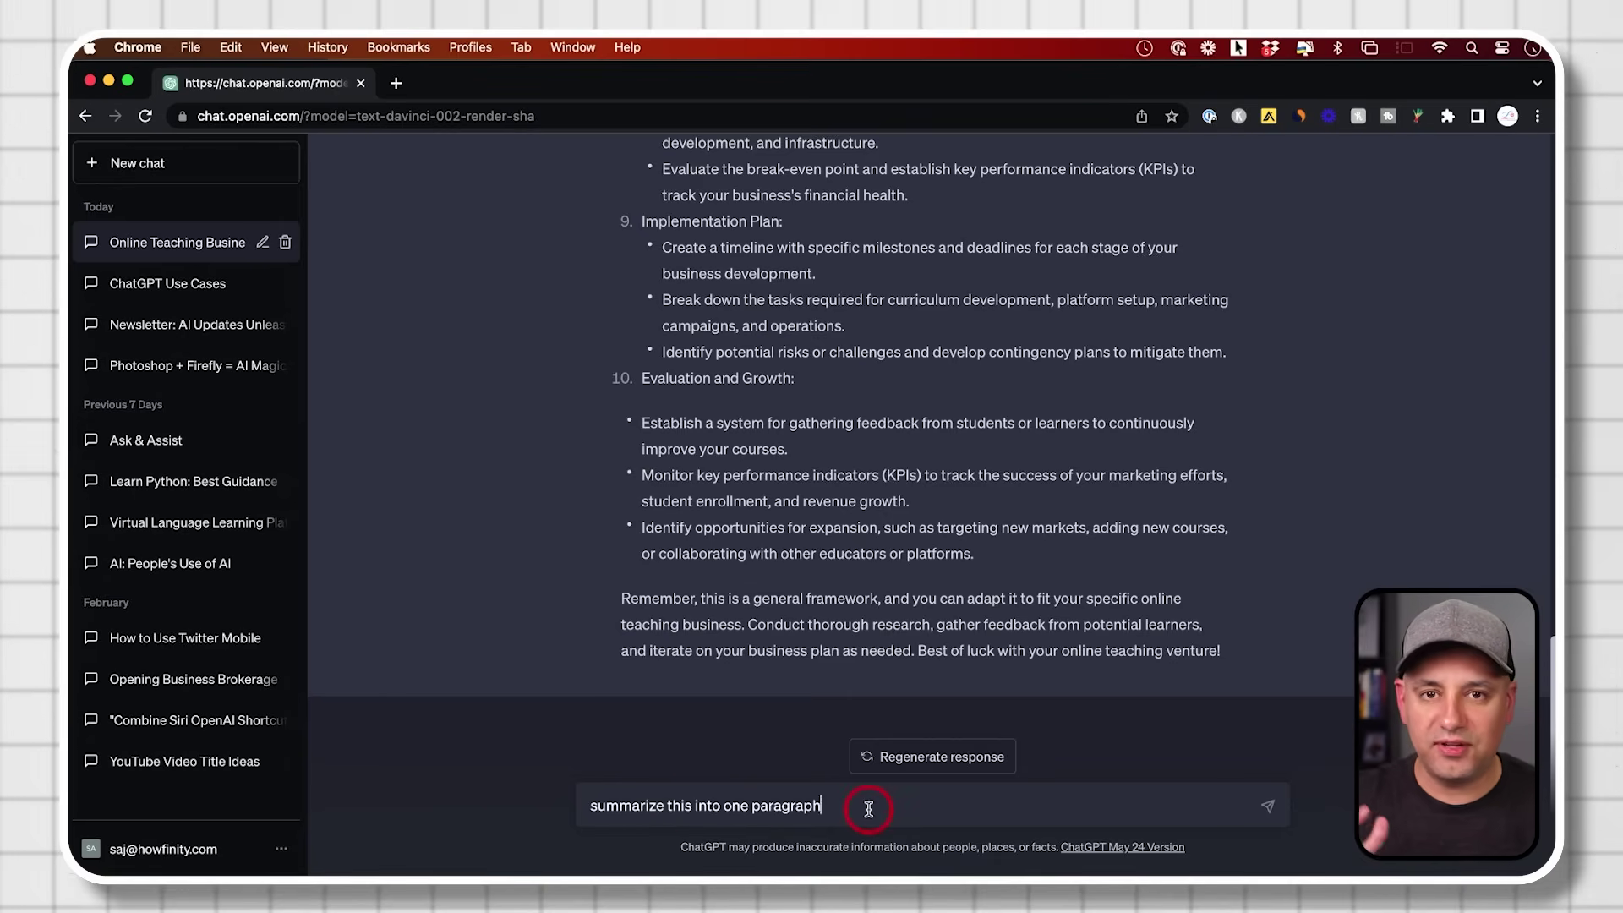
key("Return")
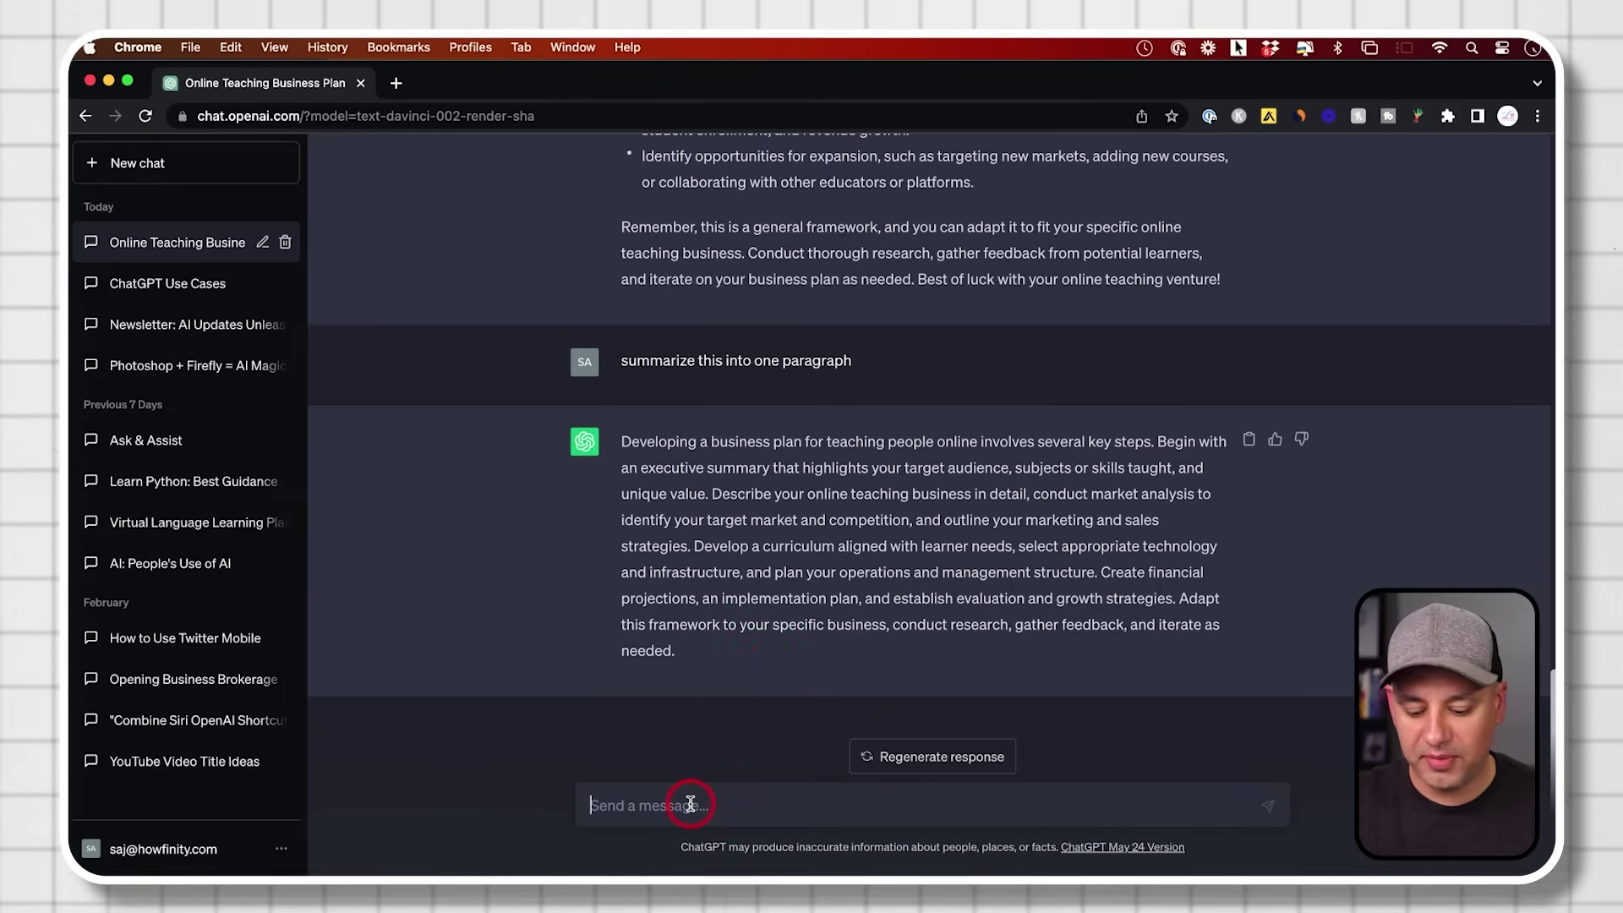
type("summarize into one sentence")
key("Return")
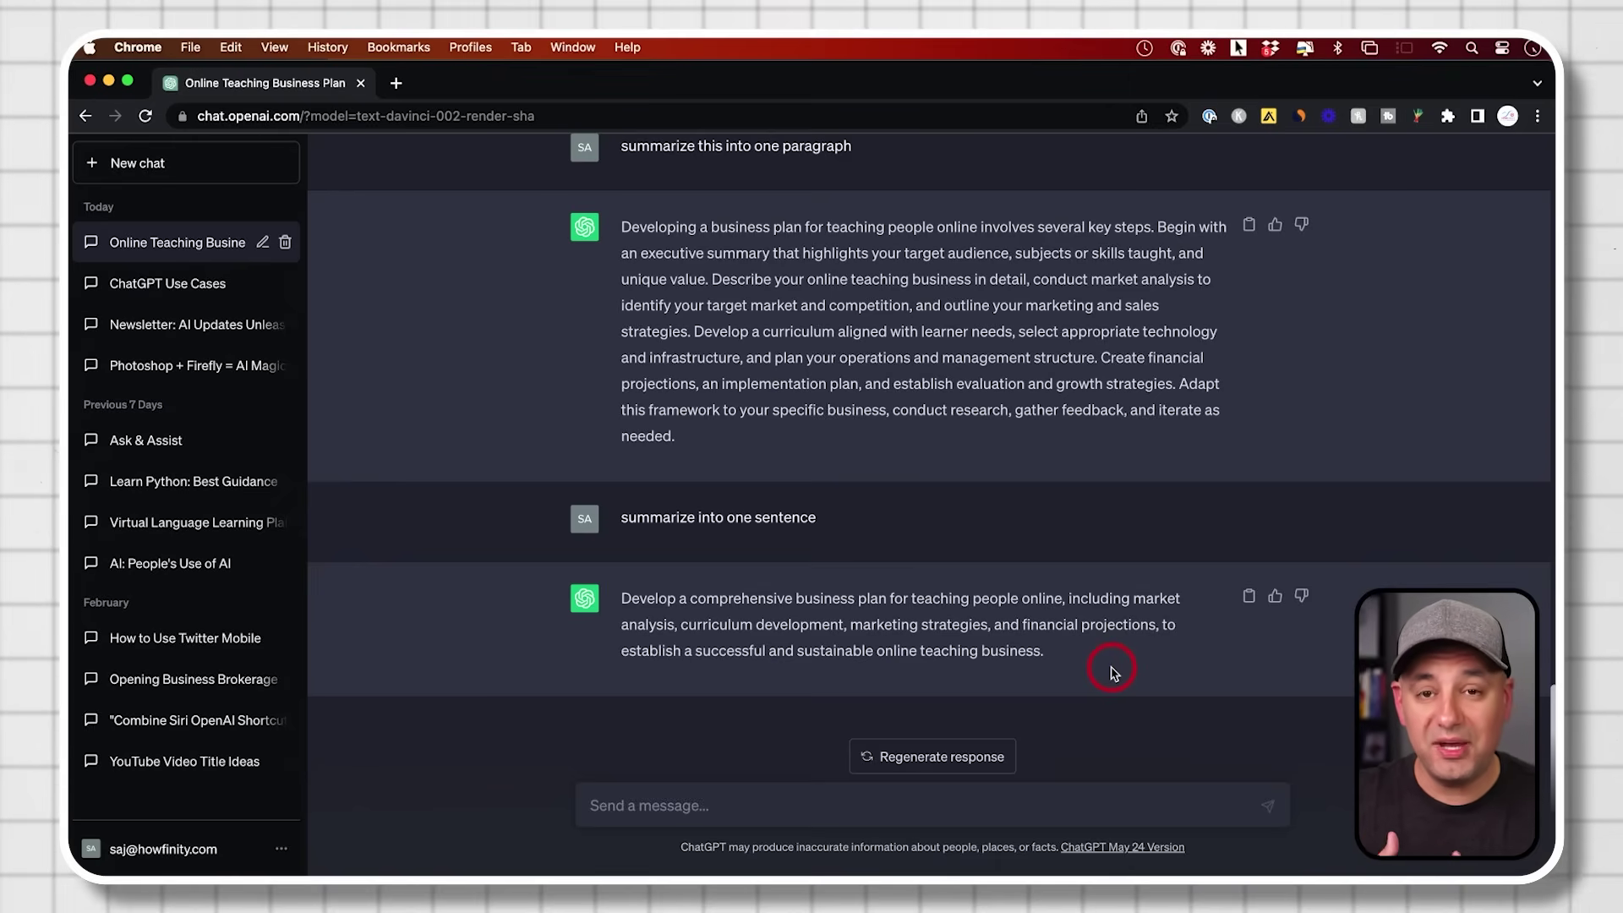
Step: Send "write a 1000 word blog about this" and go back through the draft to its title
type("write a 1000 word blog about this")
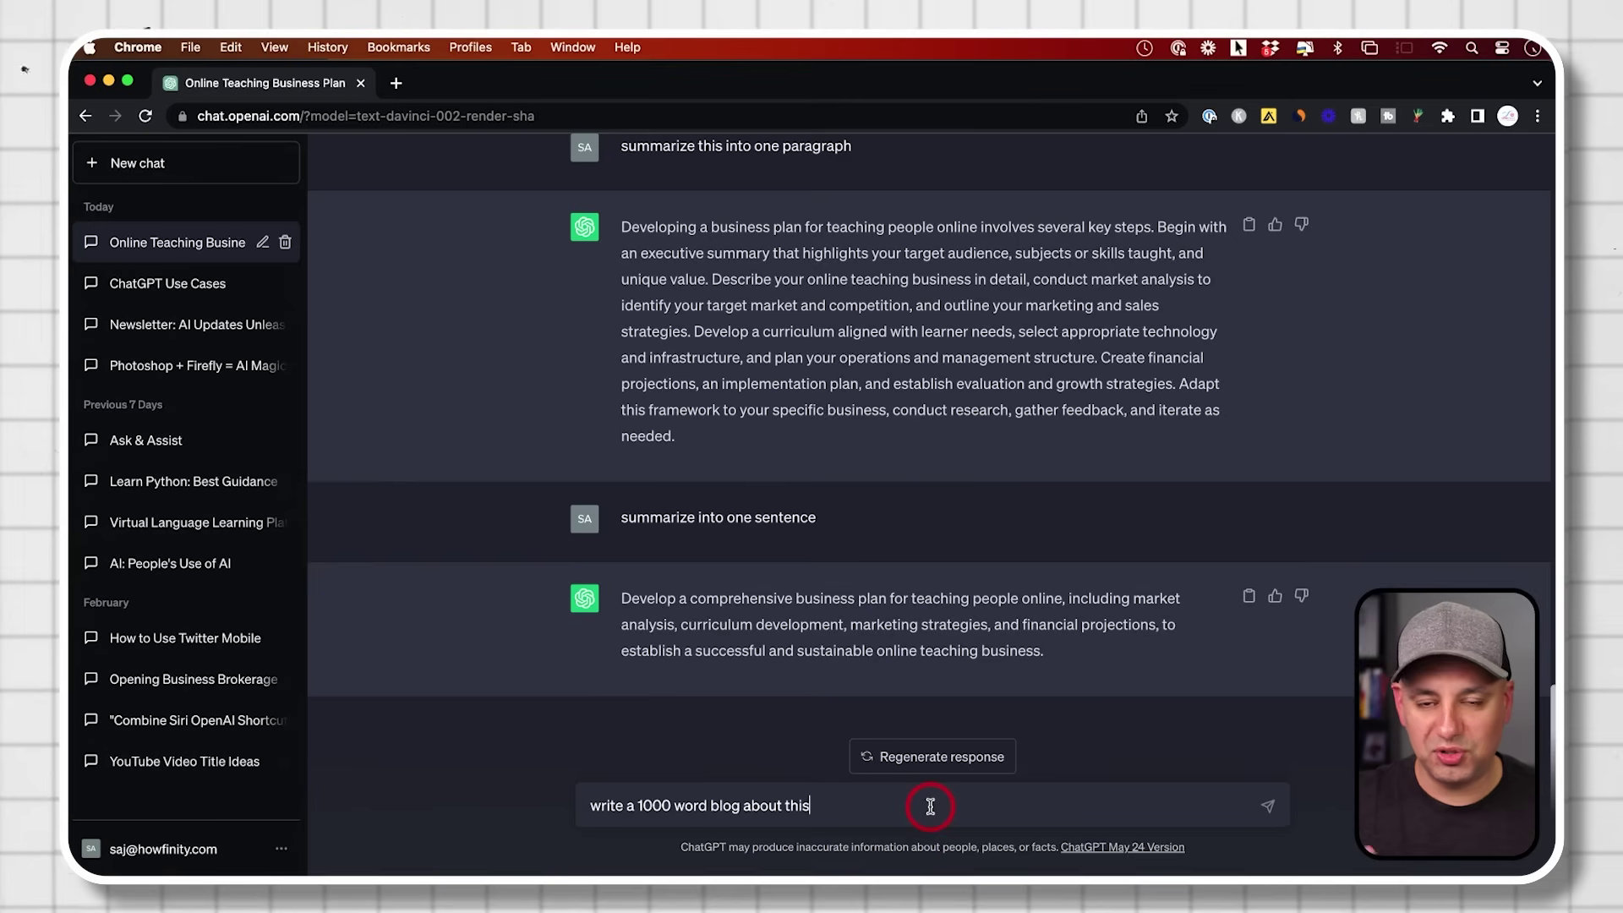
key("Return")
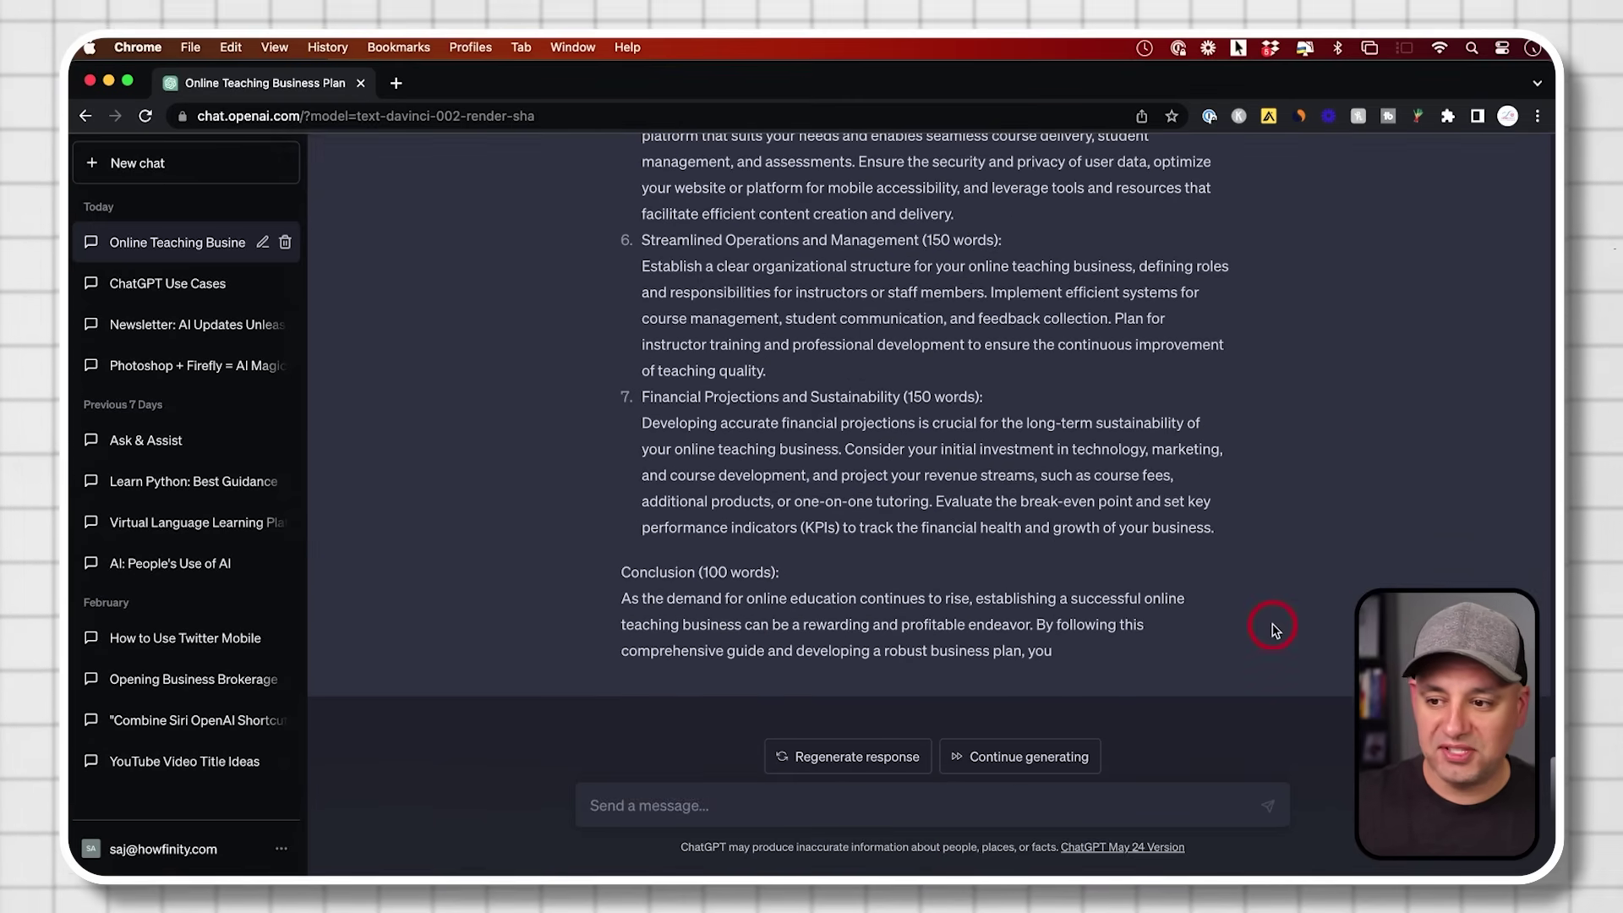
scroll(1275, 630, "up", 5)
scroll(1145, 592, "up", 6)
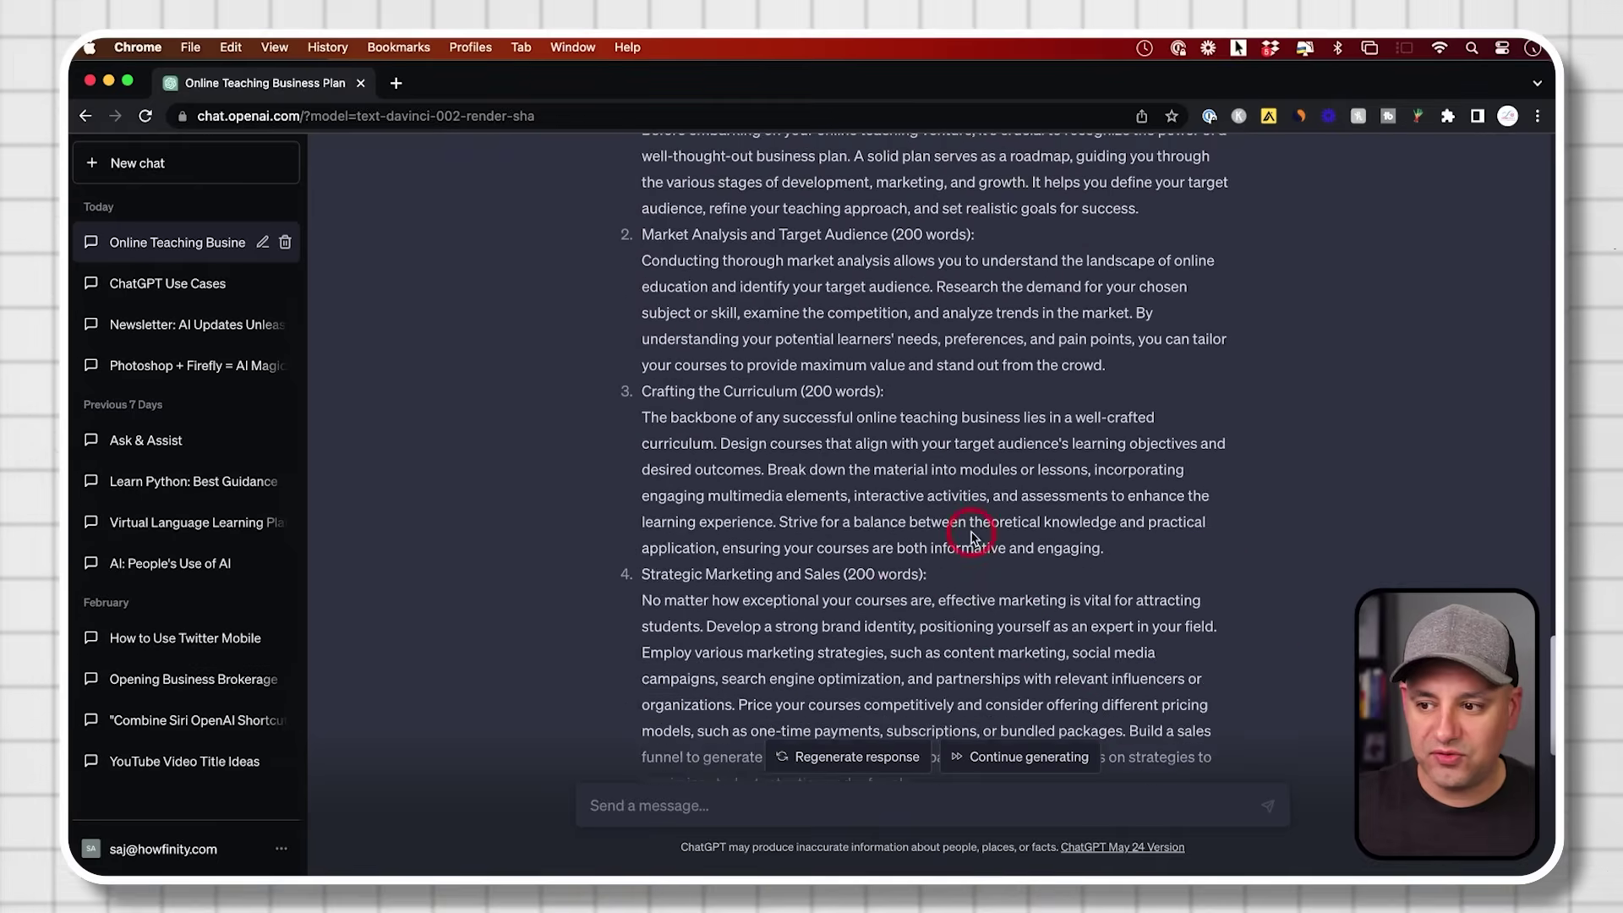
scroll(822, 592, "up", 1)
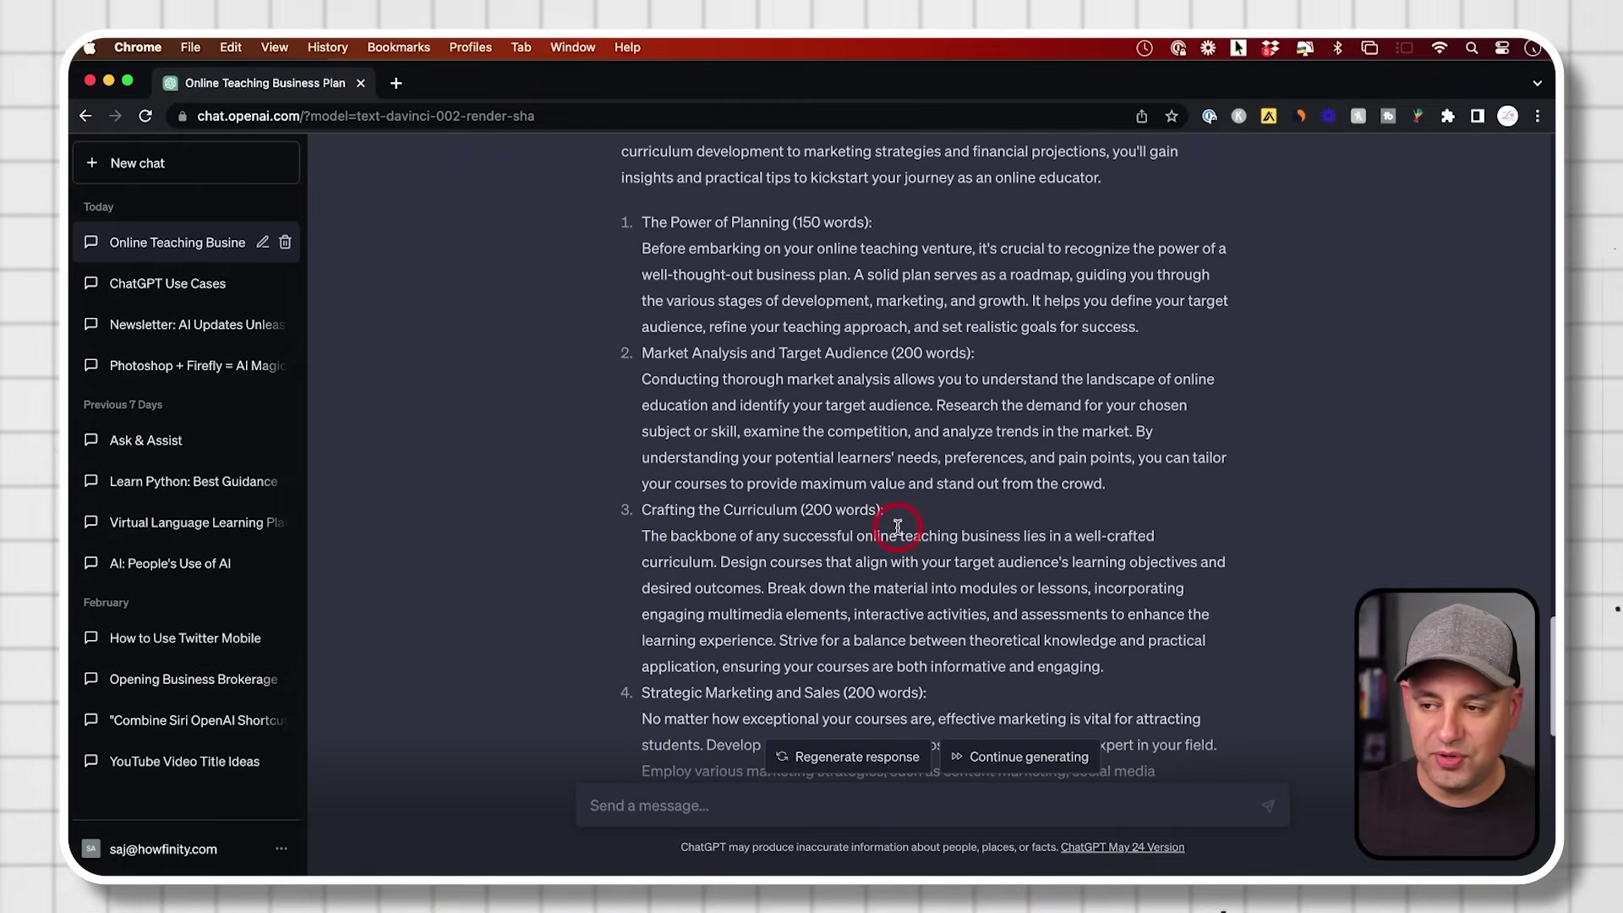
scroll(898, 525, "up", 5)
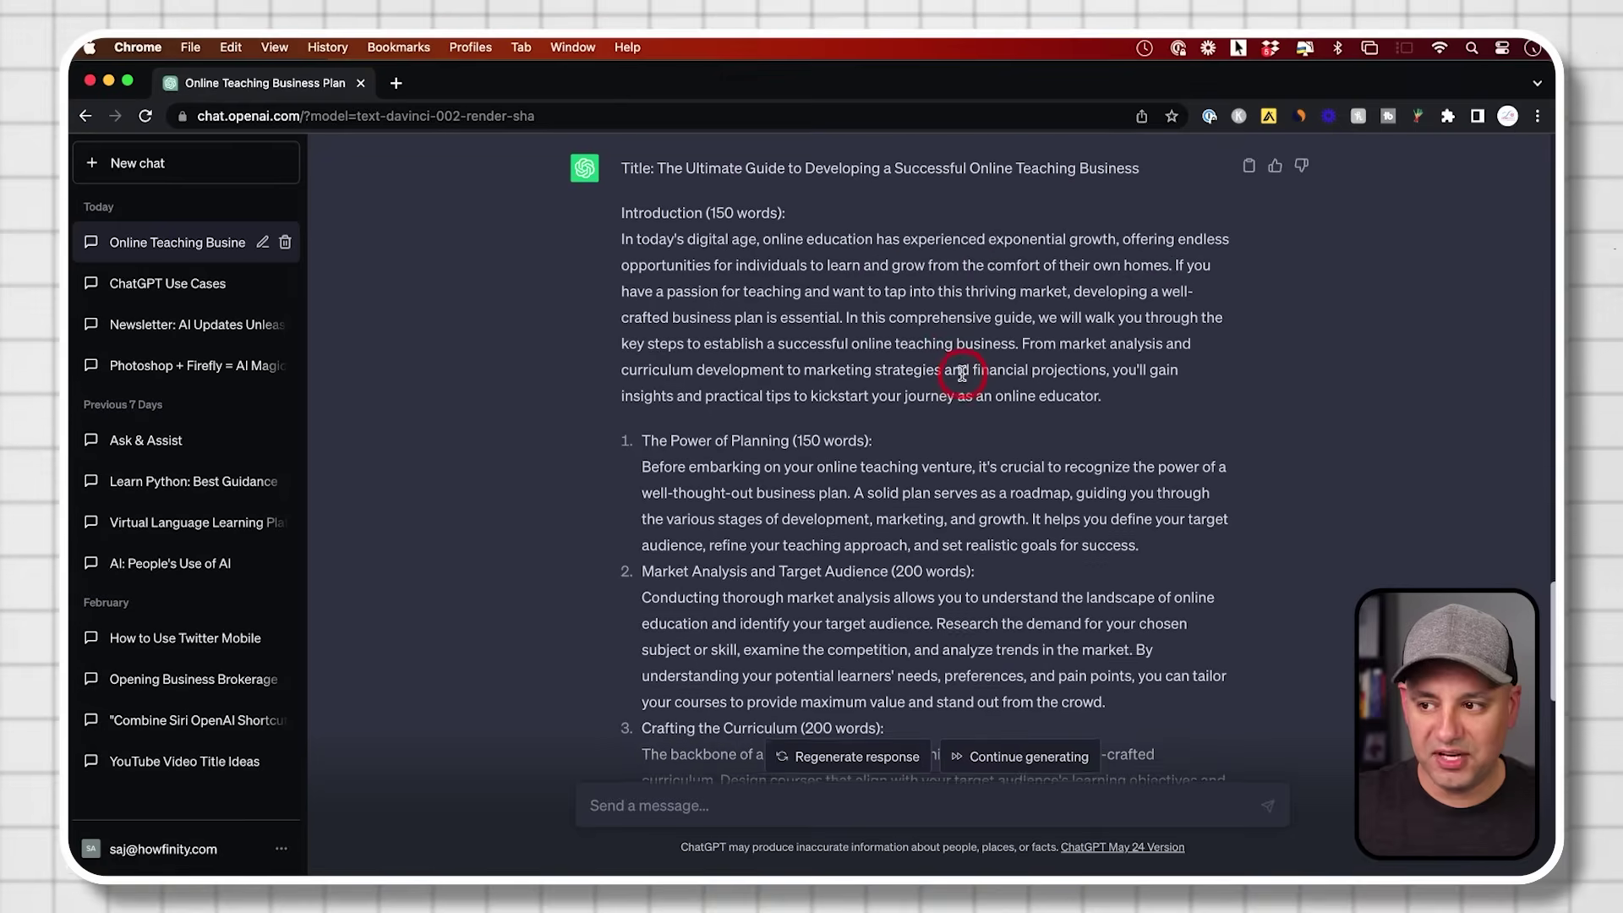
scroll(963, 372, "up", 2)
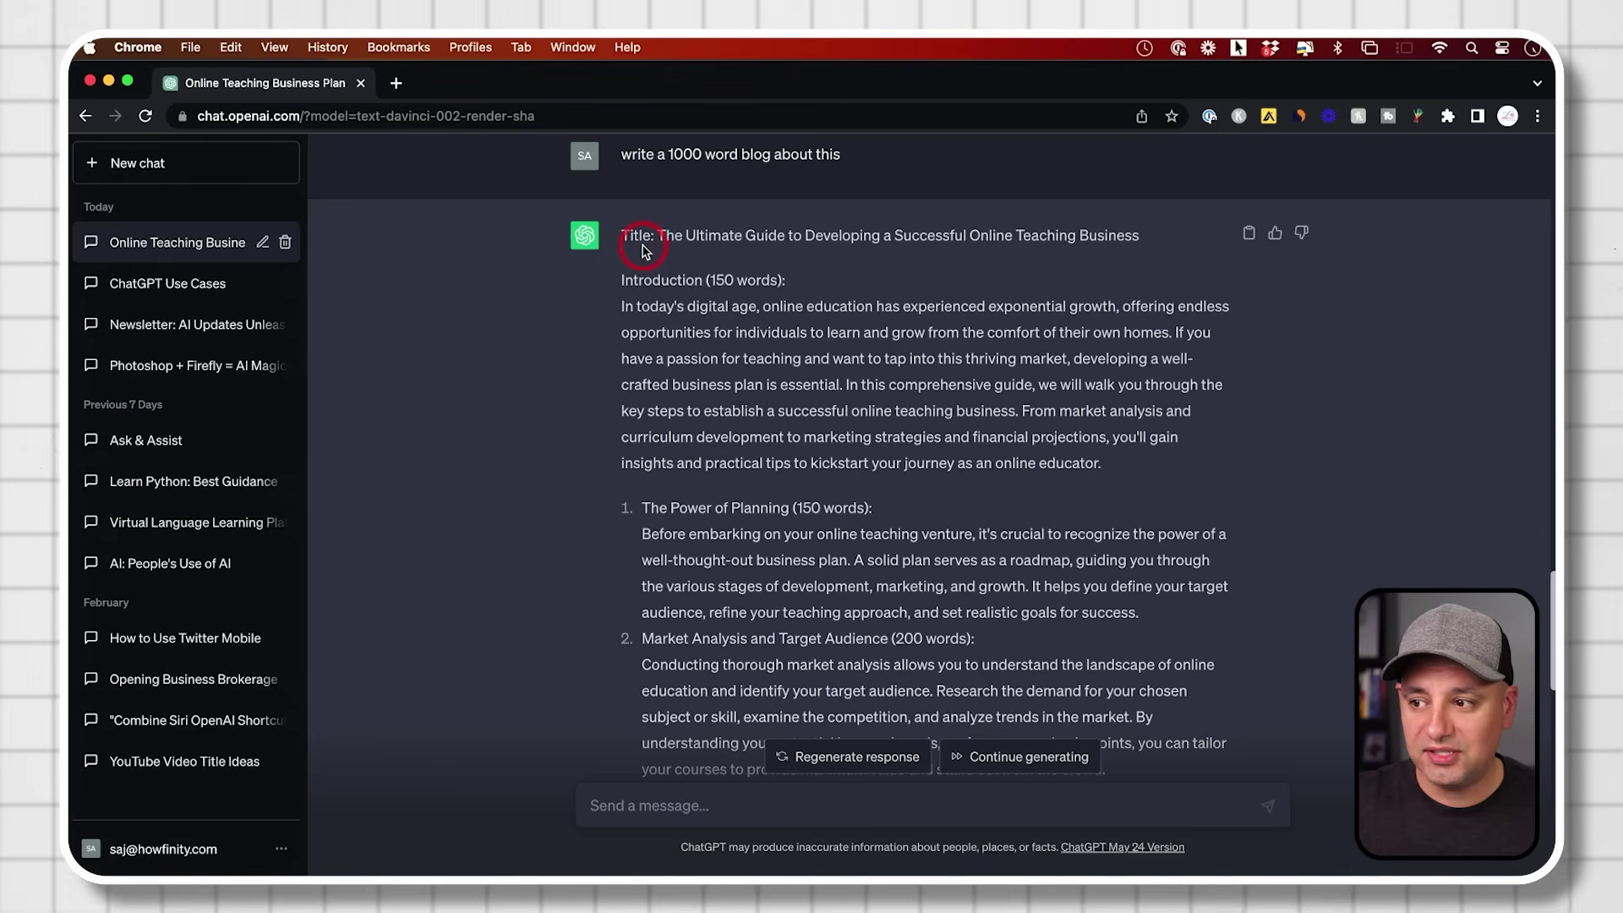
Step: Read down to the blog's cut-off conclusion and have ChatGPT continue generating it
scroll(677, 500, "down", 10)
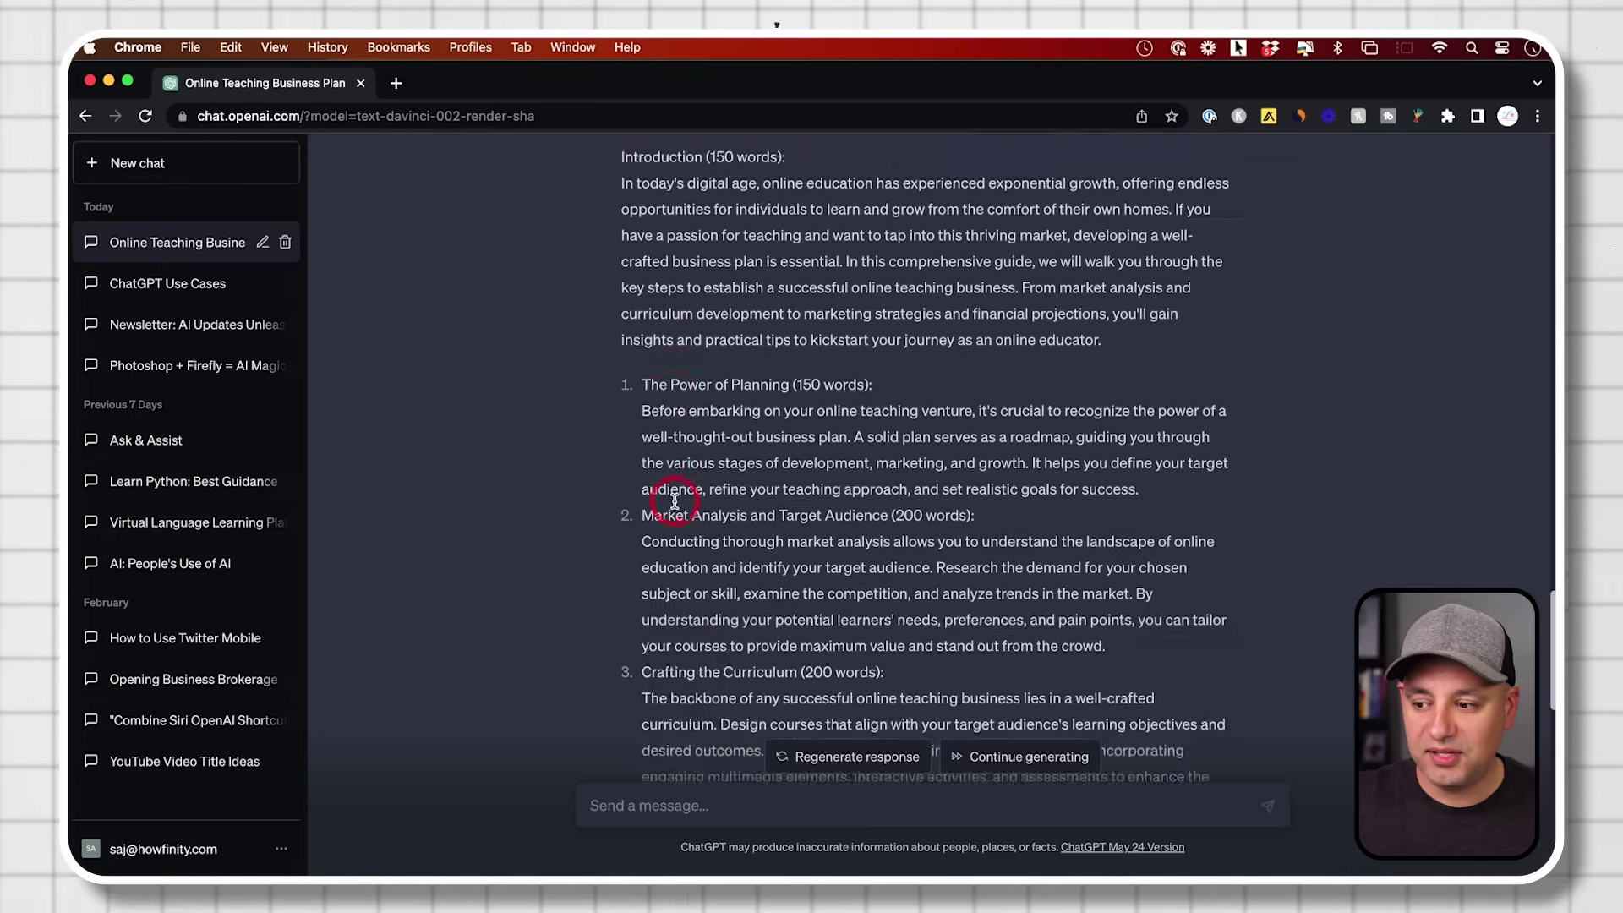
scroll(674, 502, "down", 5)
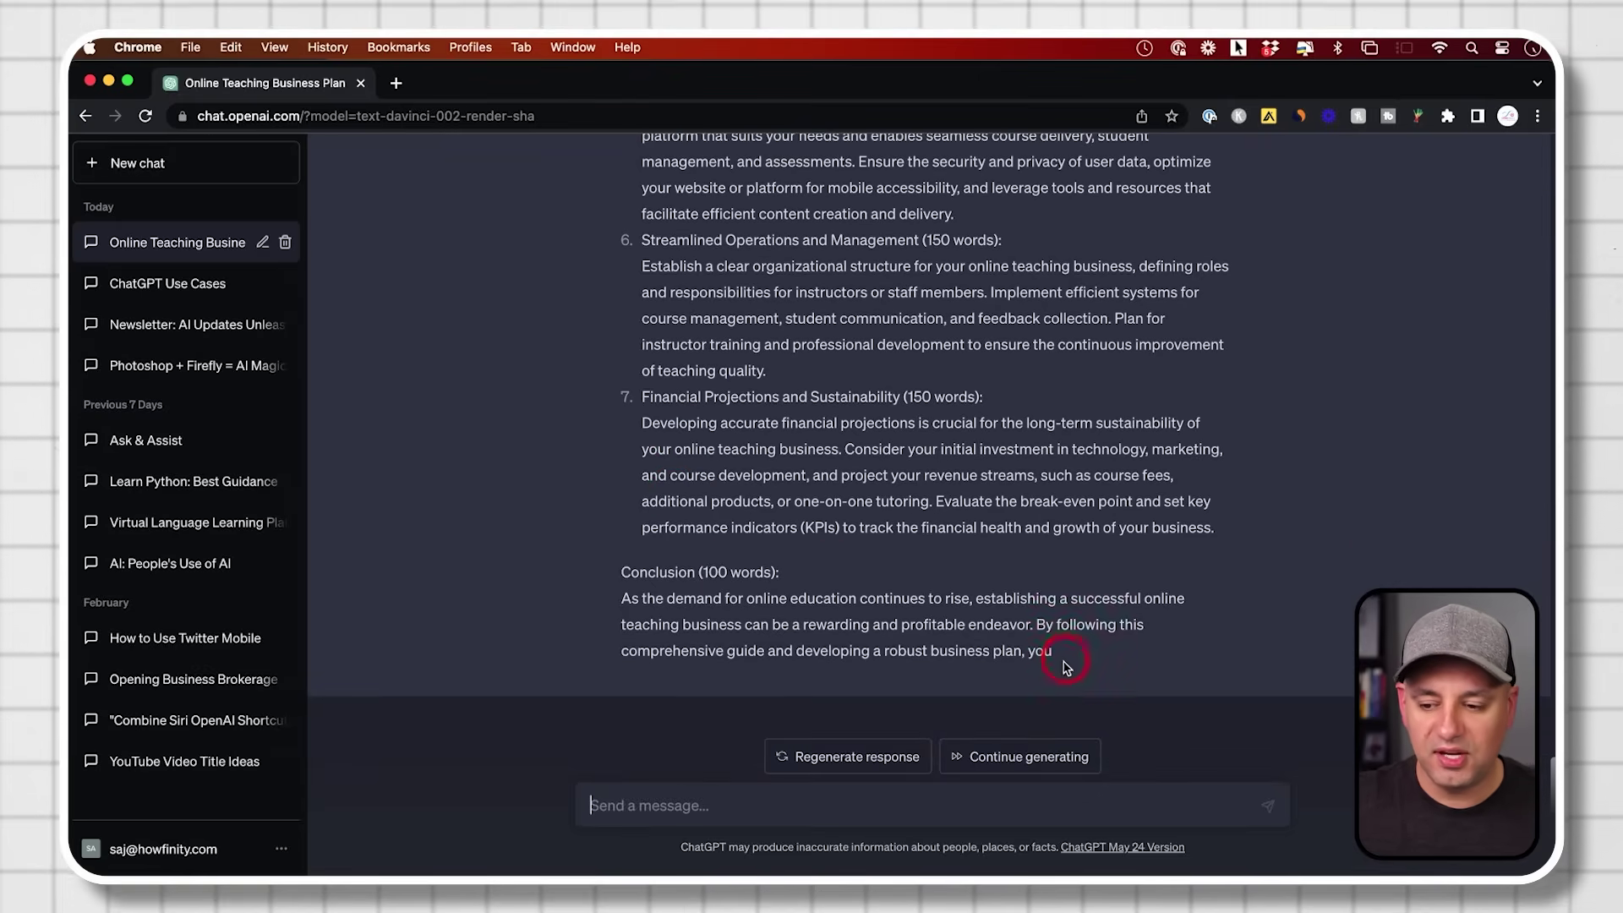
left_click(1023, 757)
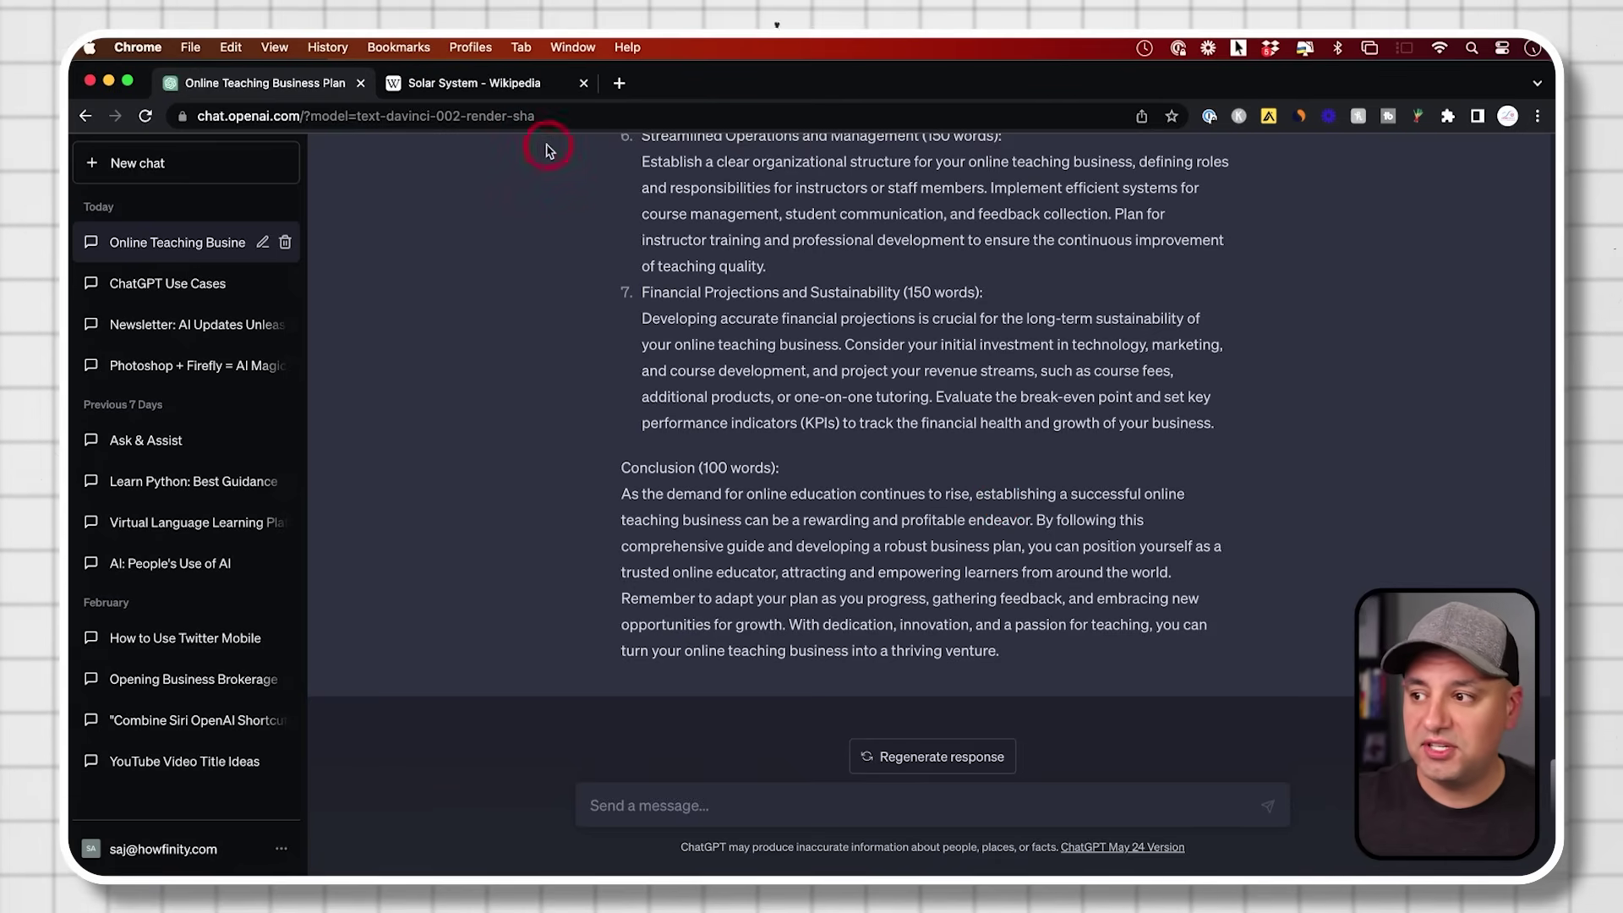
Step: Switch to the Wikipedia Solar System article and select its text from the top through the opening paragraph of "Structure and composition"
left_click(454, 88)
left_click(401, 369)
left_click_drag(395, 373, 863, 867)
left_click_drag(861, 809, 862, 617)
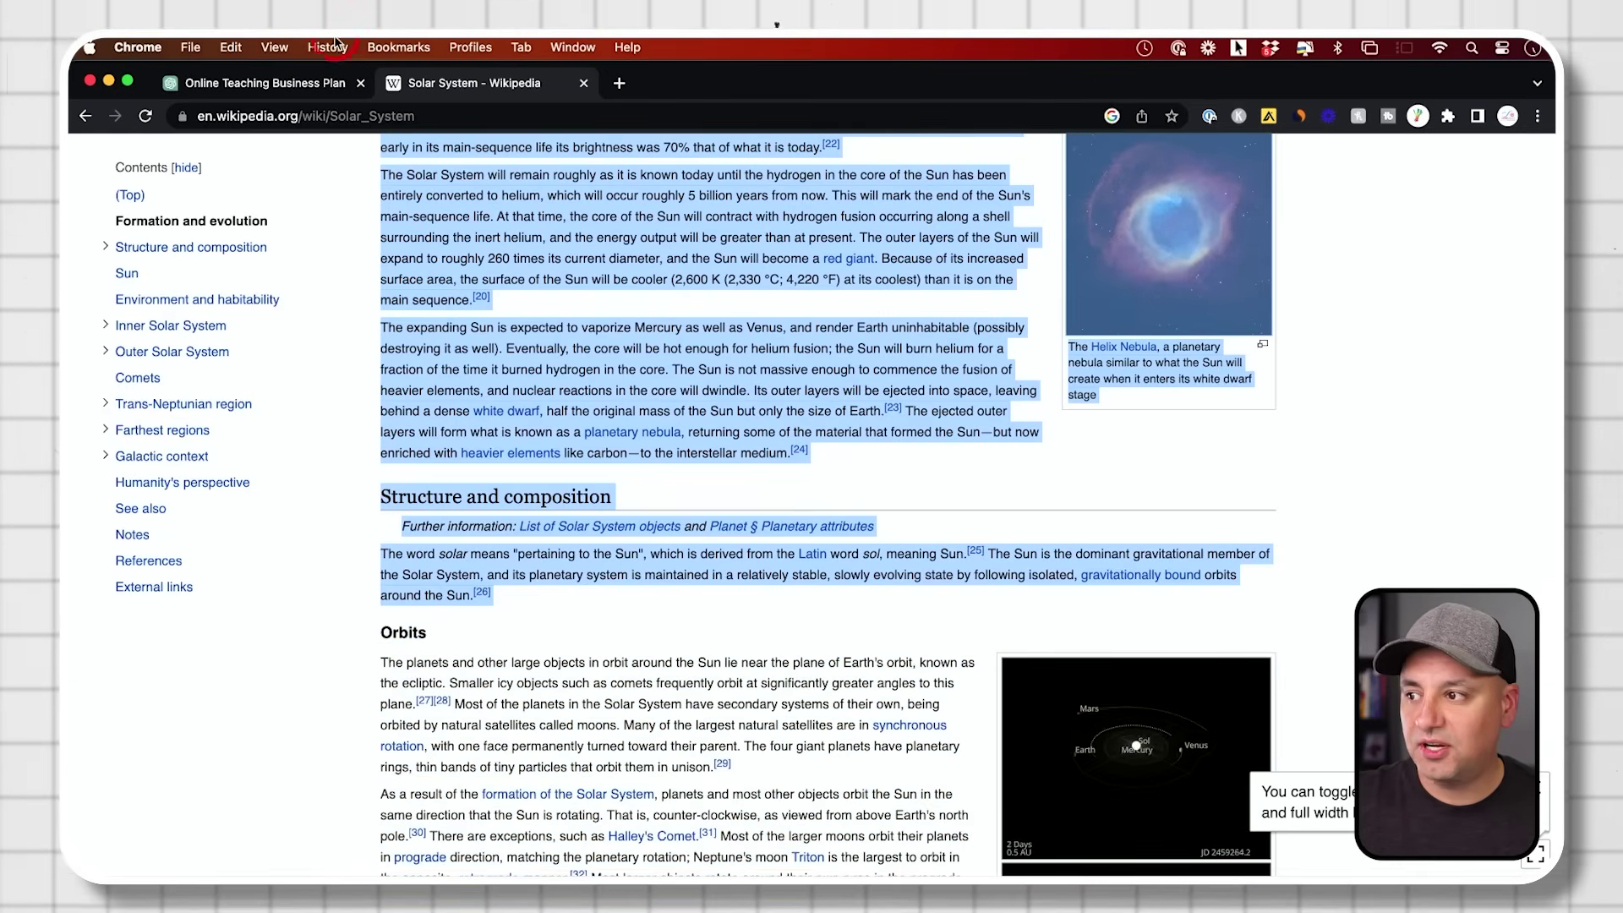
Step: Return to the ChatGPT conversation and send the copied article text preceded by "summarize this text in one paragraph."
left_click(296, 85)
left_click(777, 652)
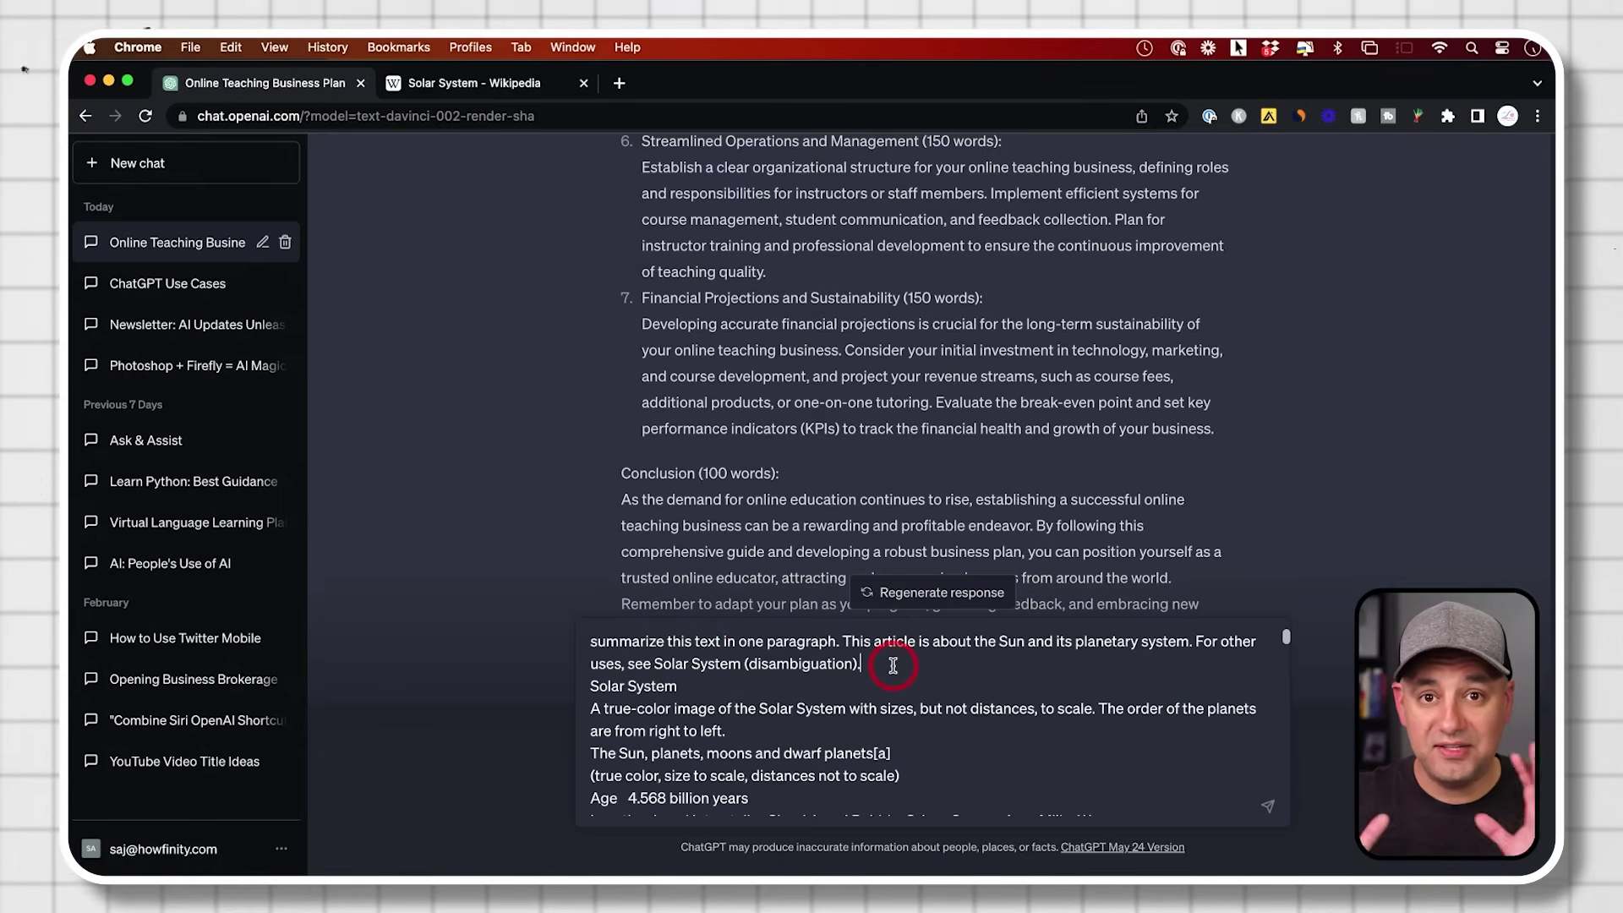
key("Return")
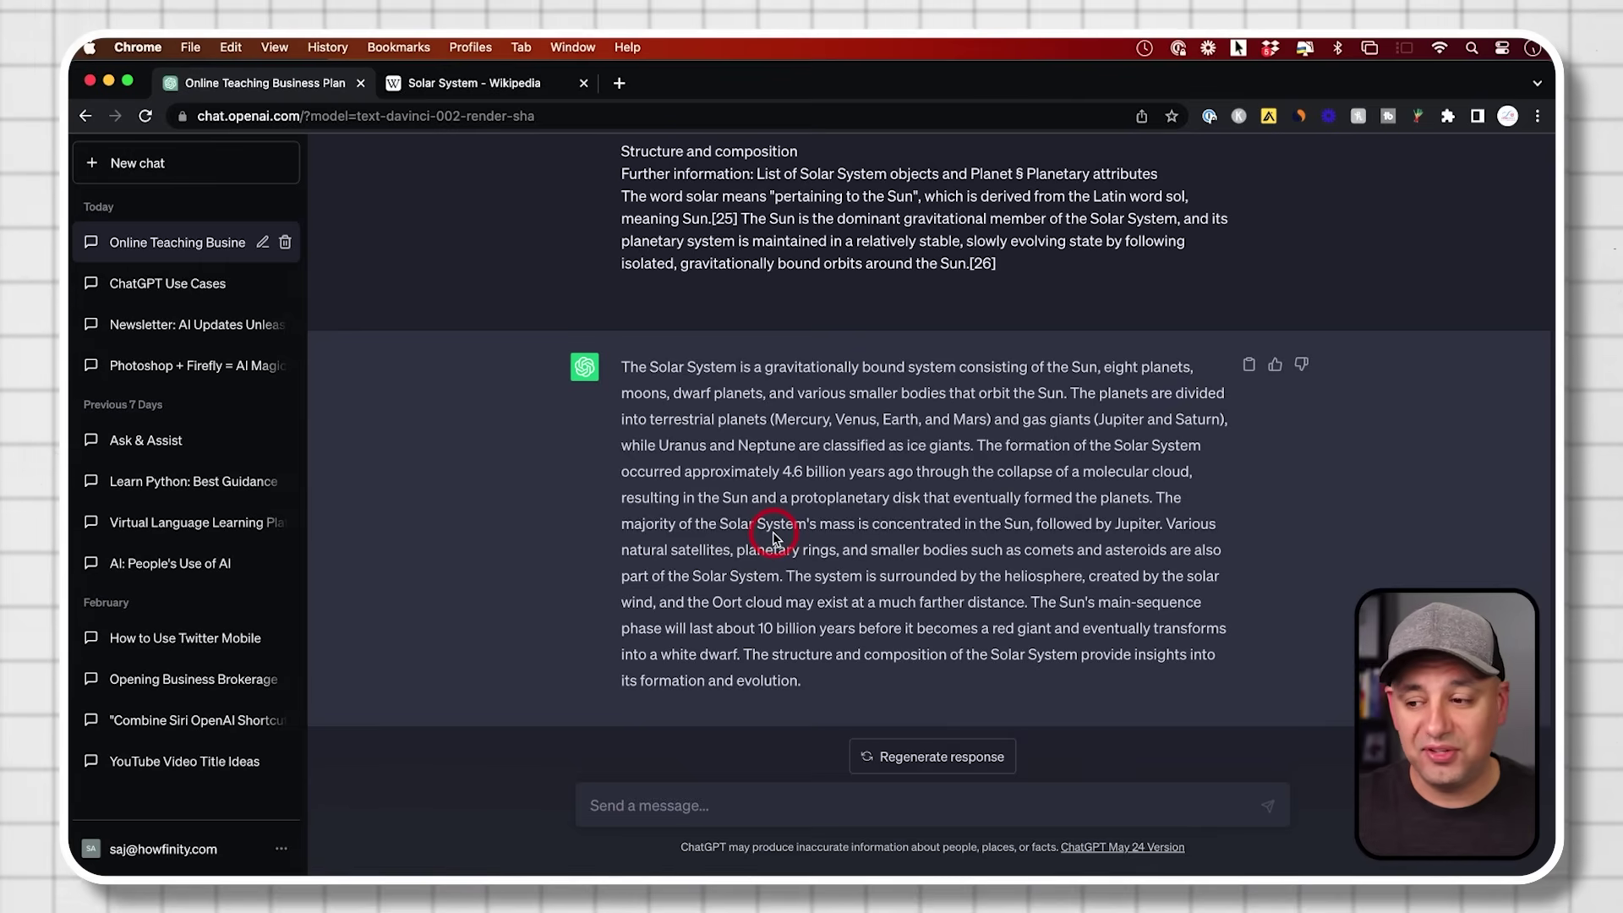
Step: Rework the Solar System summary with the follow-ups "write it in bullet points" and "explain this to me like I'm 8 years old."
left_click(756, 799)
type("write it in bullet points")
key("Return")
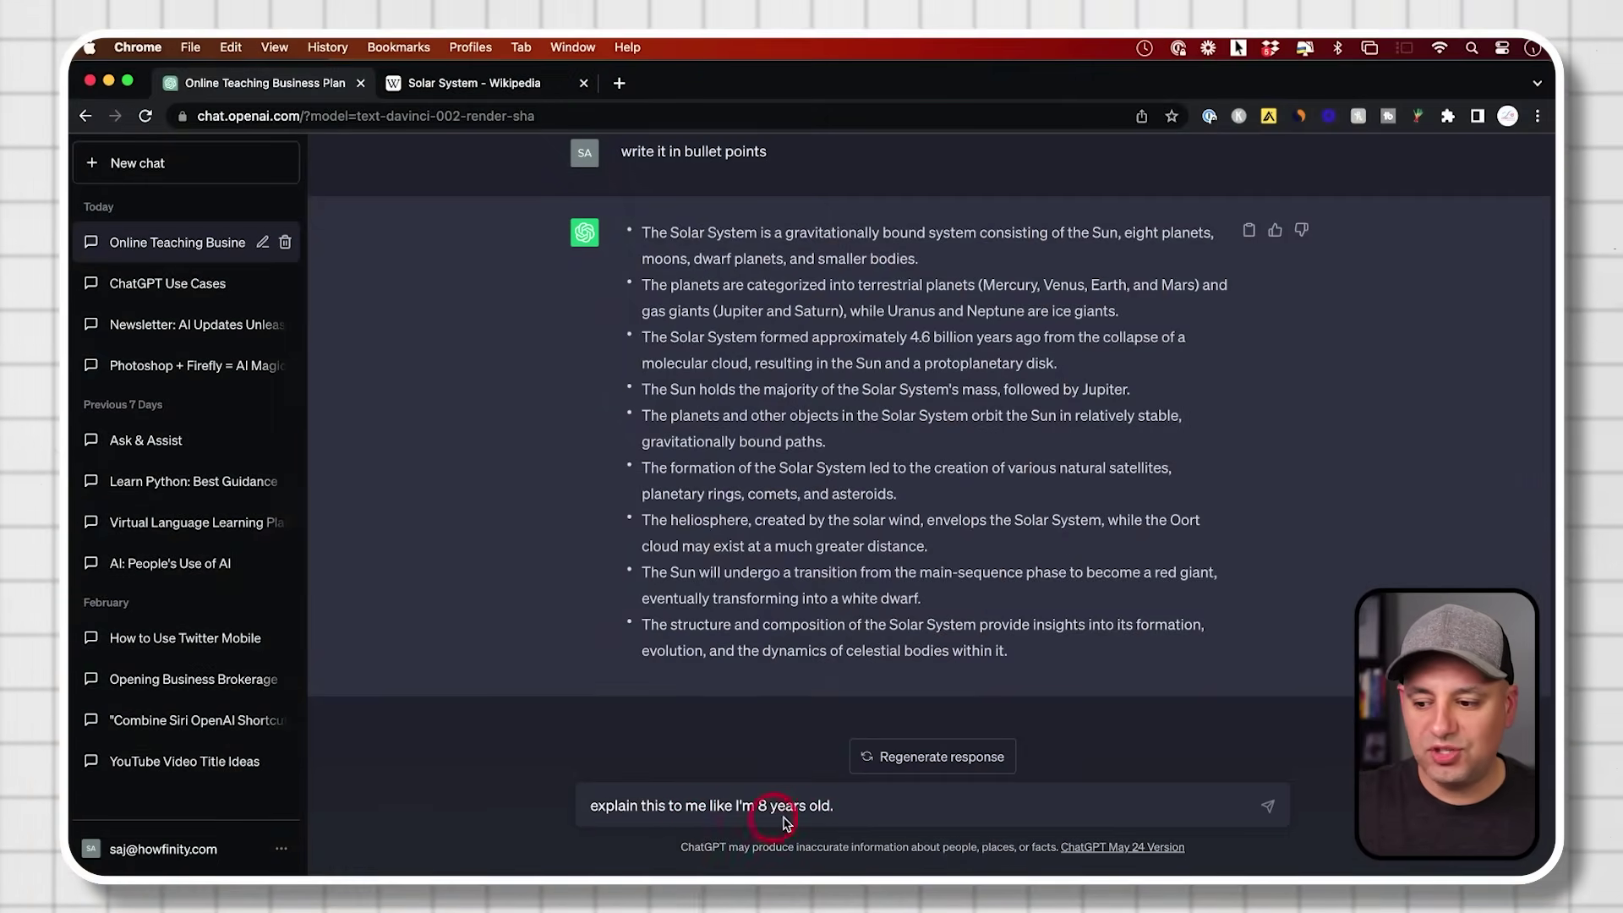
key("Return")
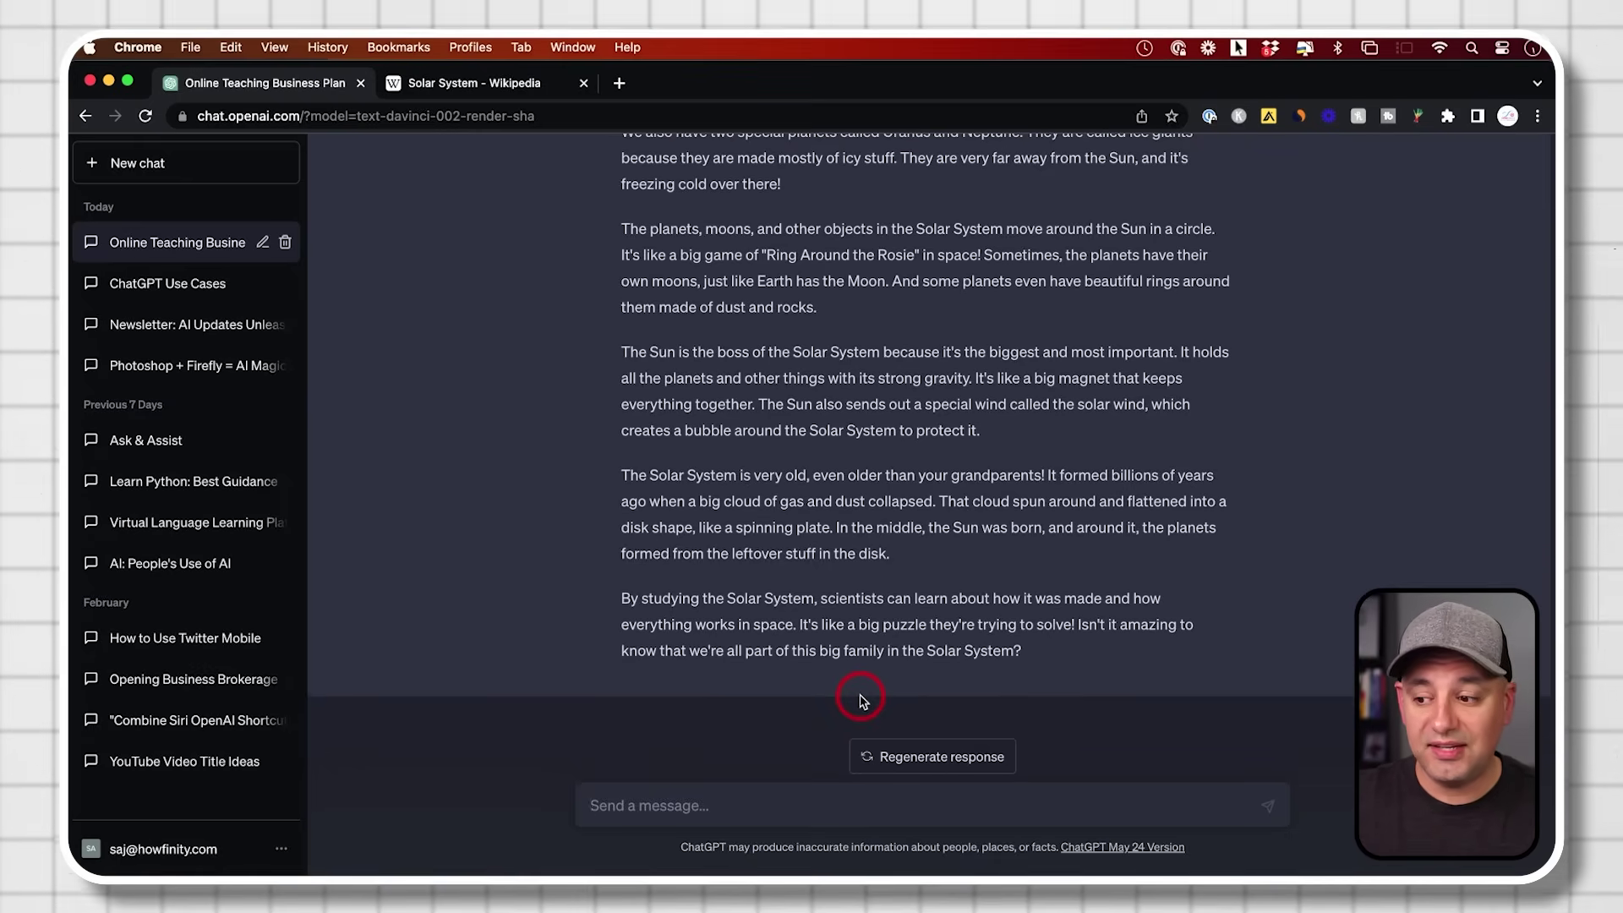
Step: Request the explanation in other styles with "write it as a college professor" and then as a poem
type("write it as a college professor")
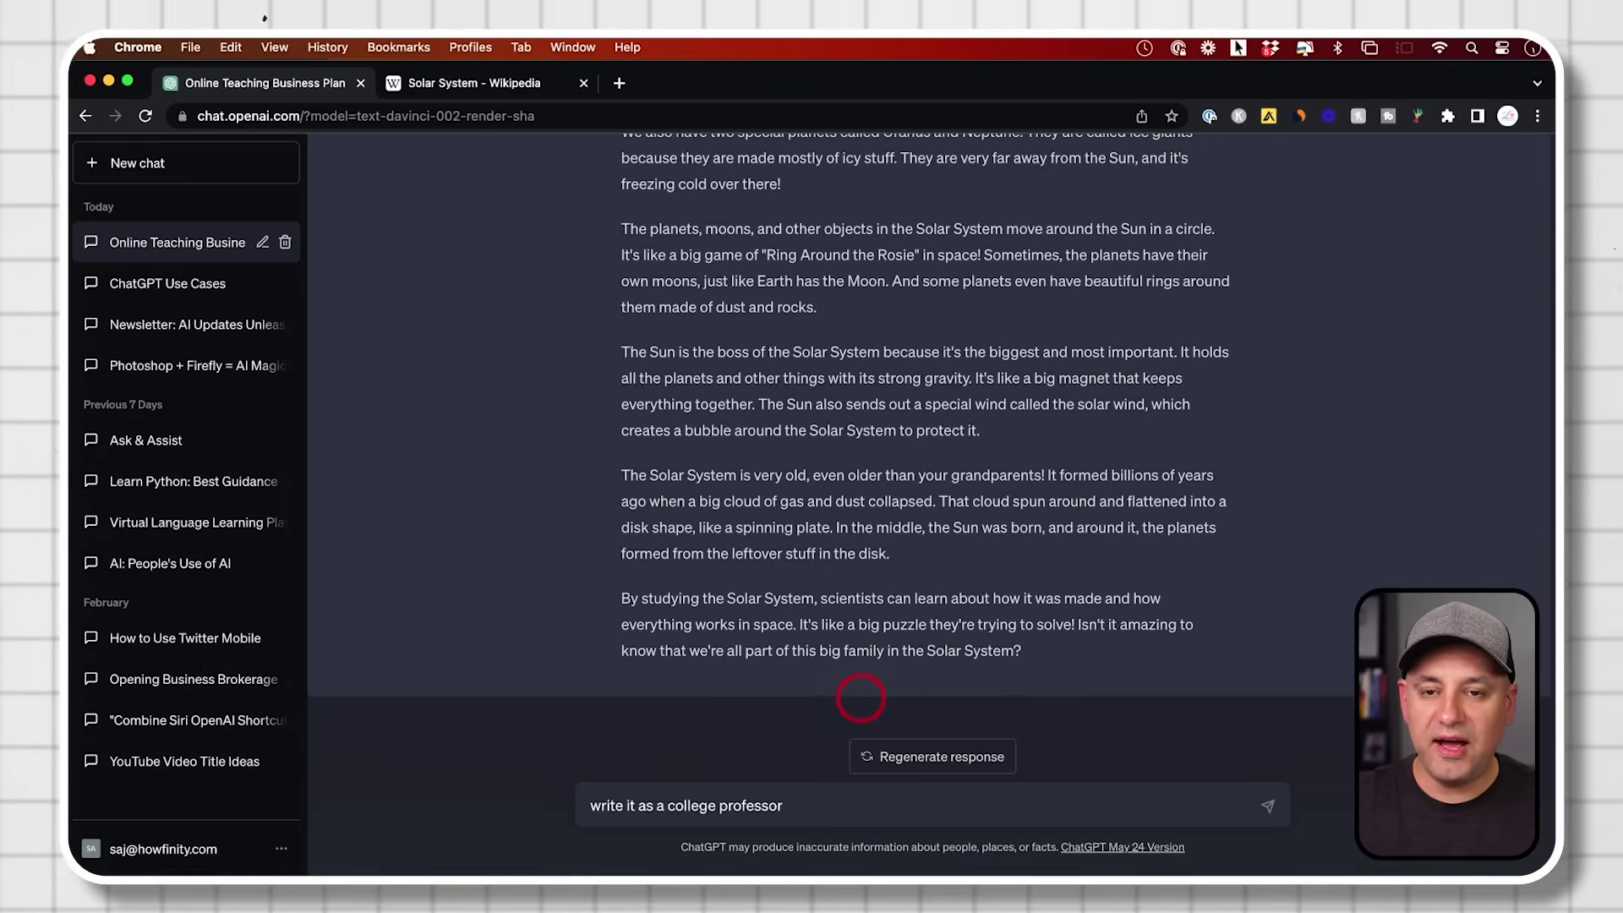
key("Return")
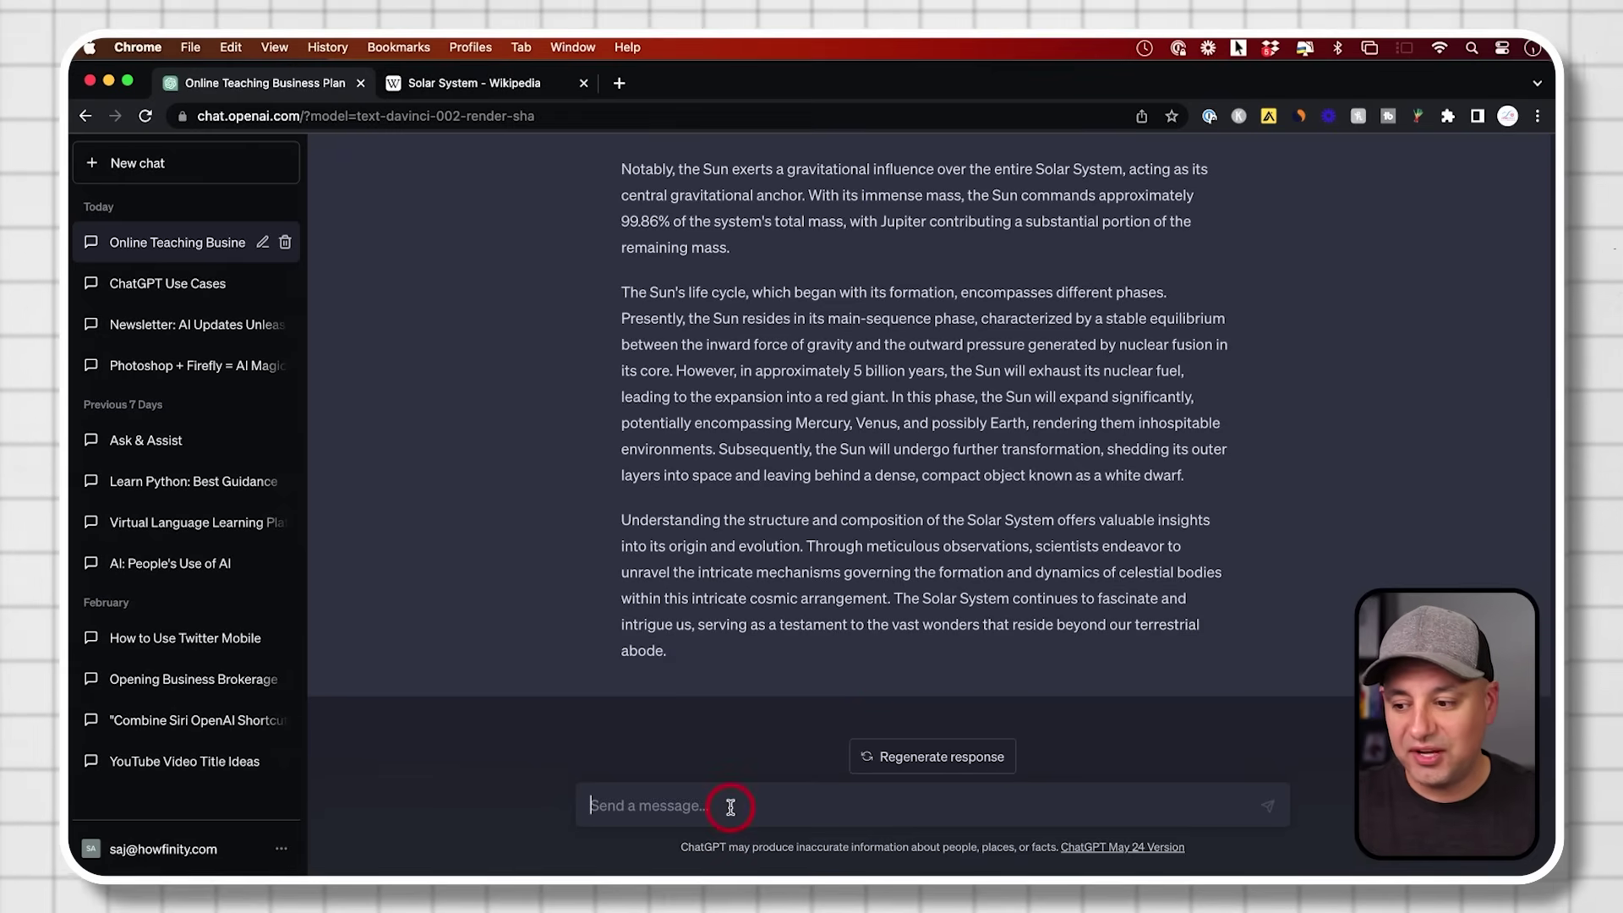
type("it as a po")
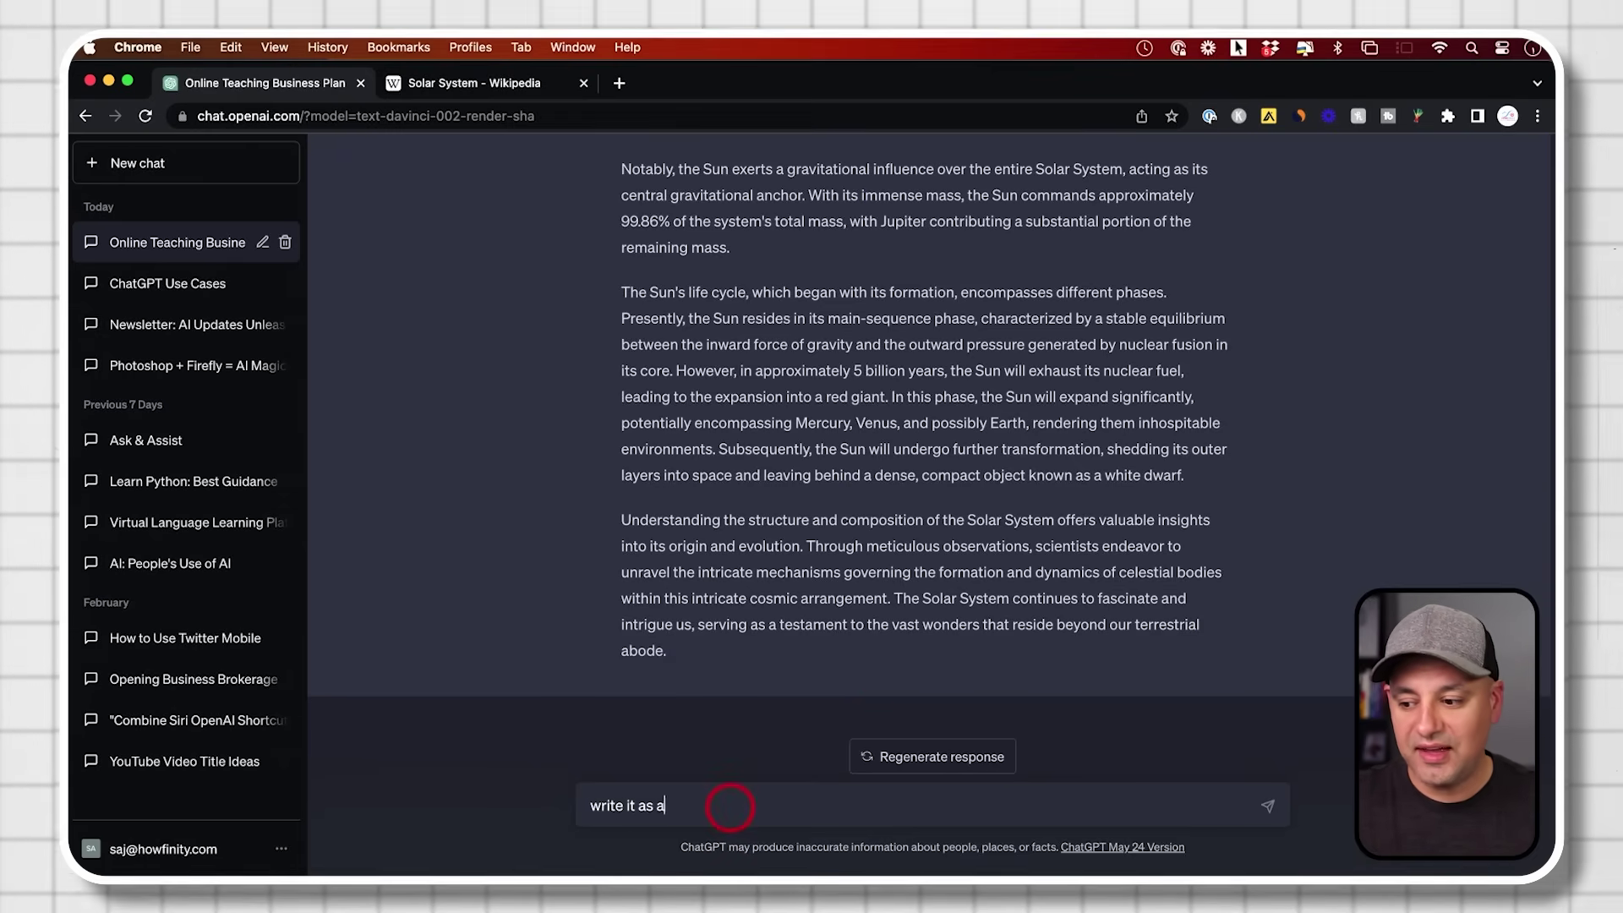
key("Return")
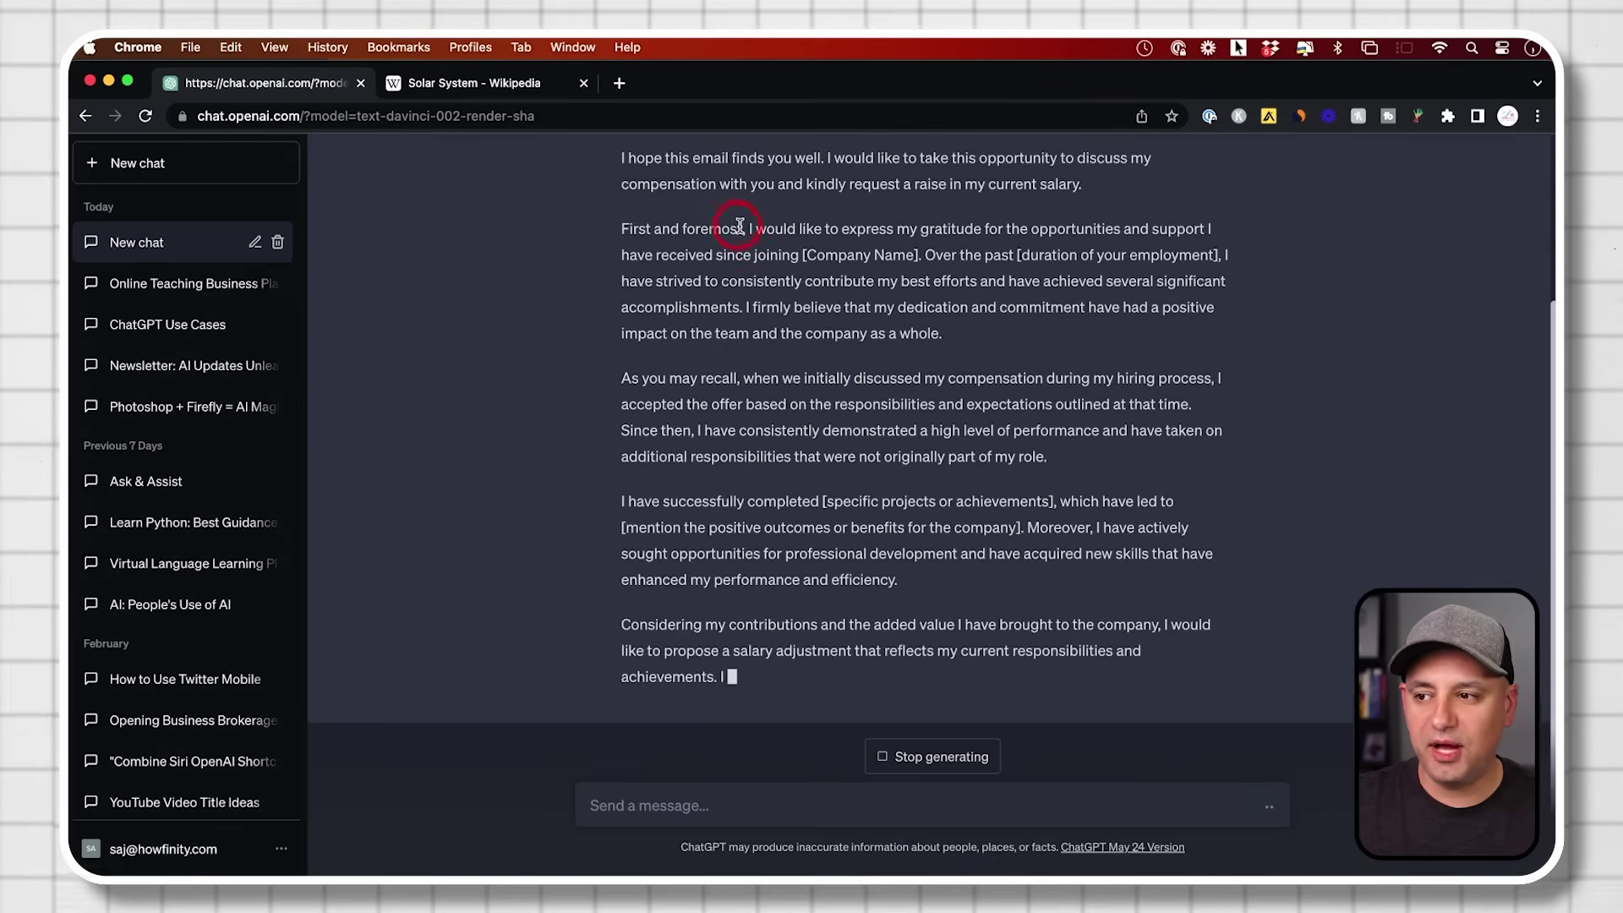
Step: Read through the drafted email asking the boss for a raise, including its placeholders and subject line
scroll(837, 225, "up", 3)
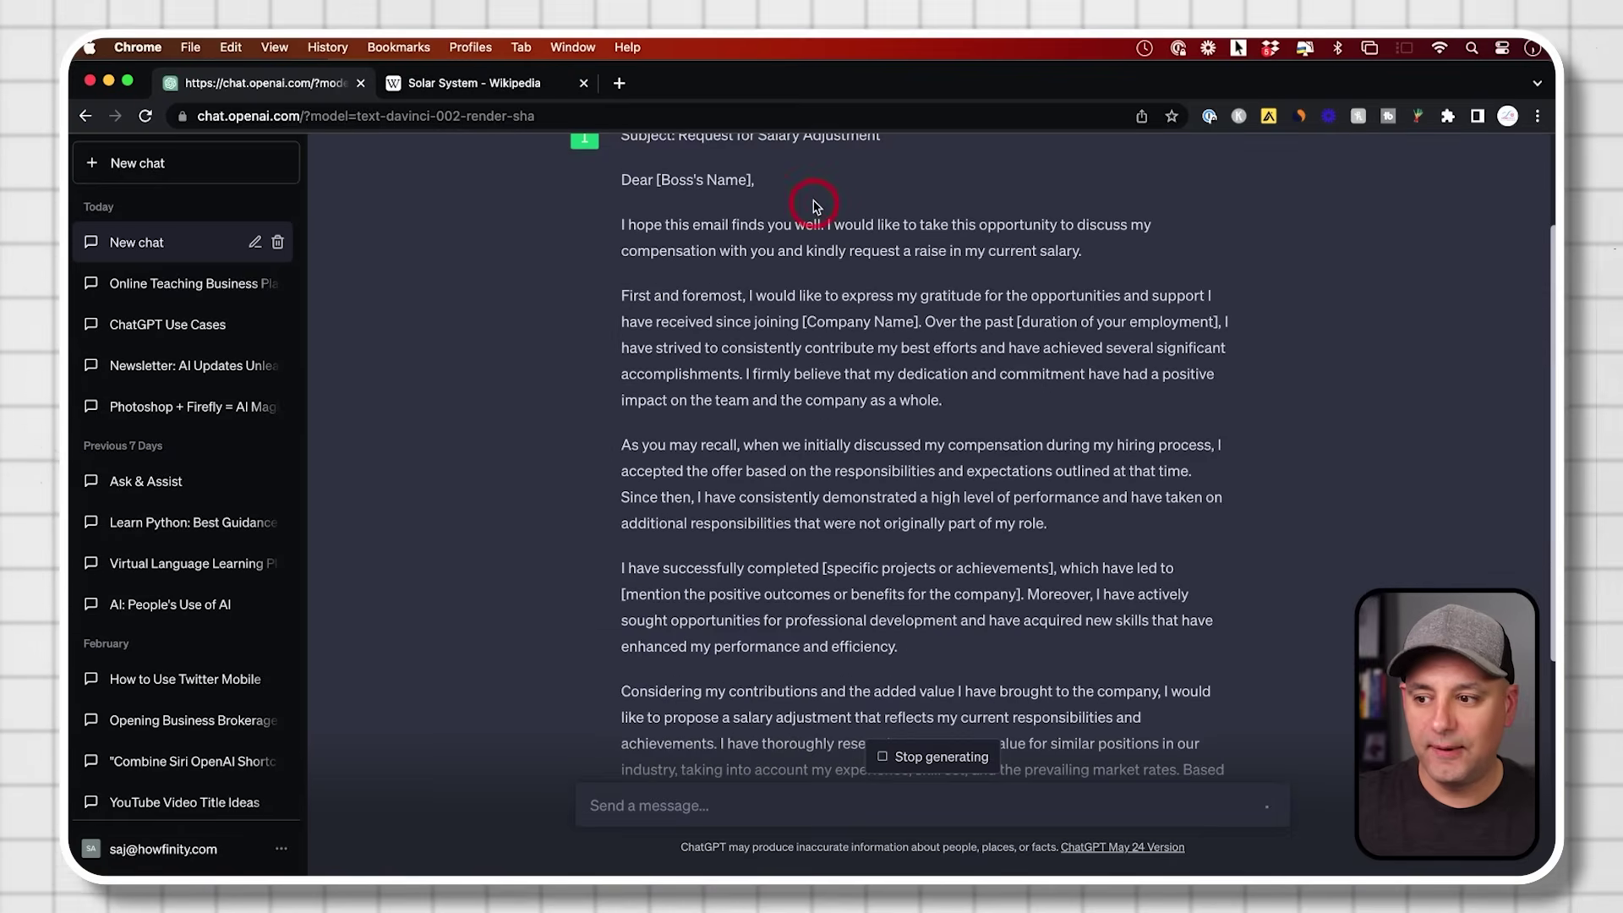
scroll(858, 449, "up", 3)
scroll(896, 449, "down", 3)
scroll(904, 448, "down", 5)
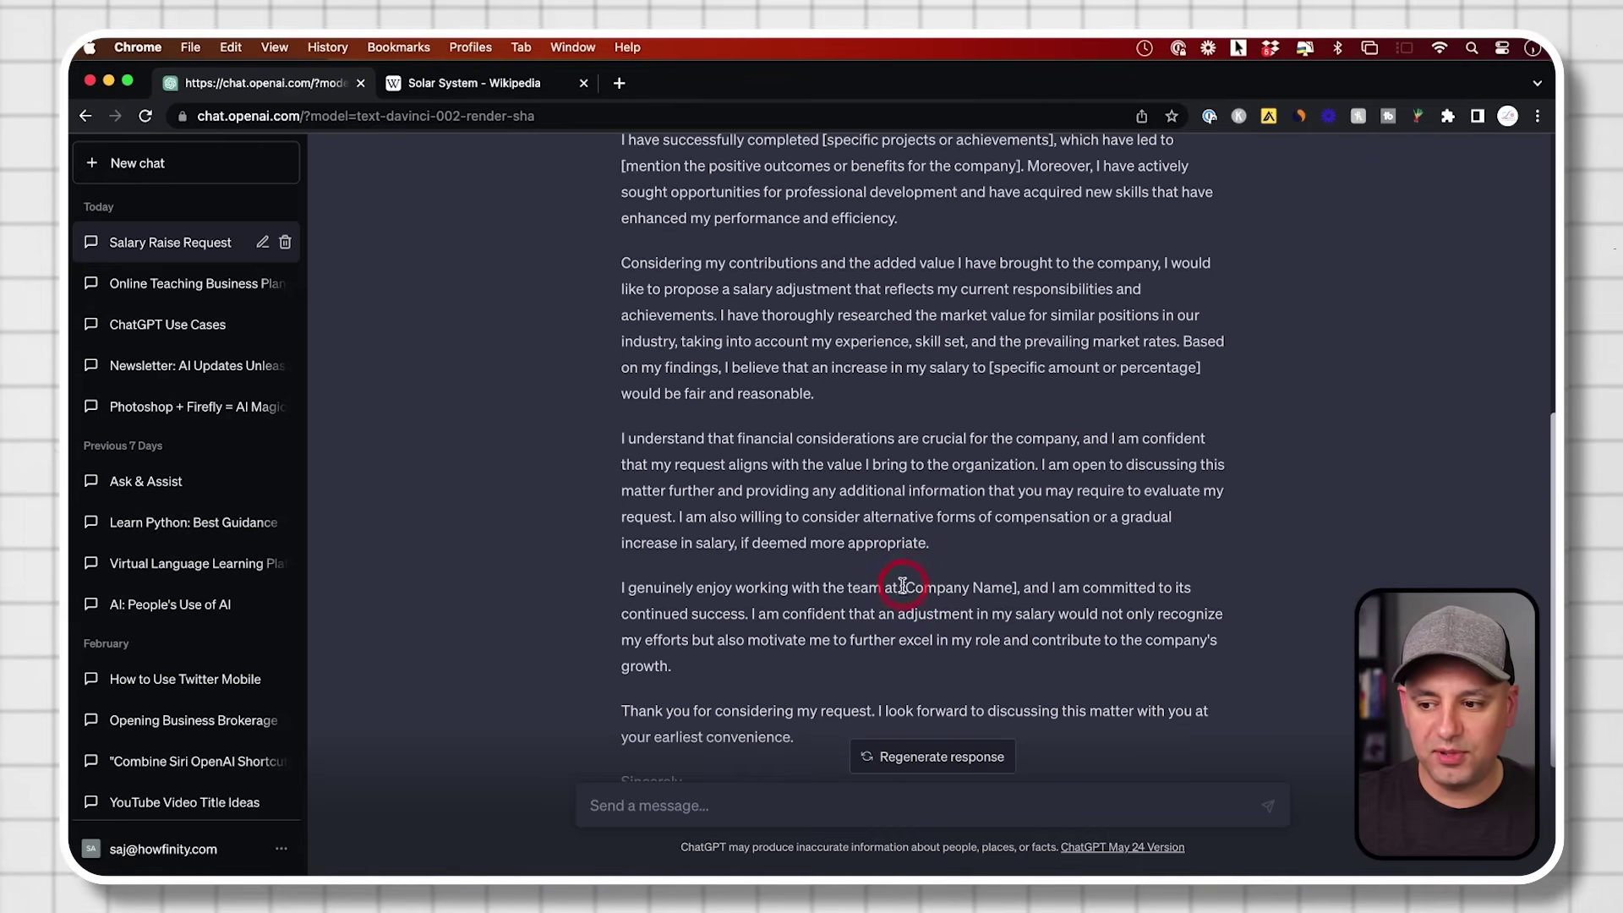
scroll(1014, 551, "up", 9)
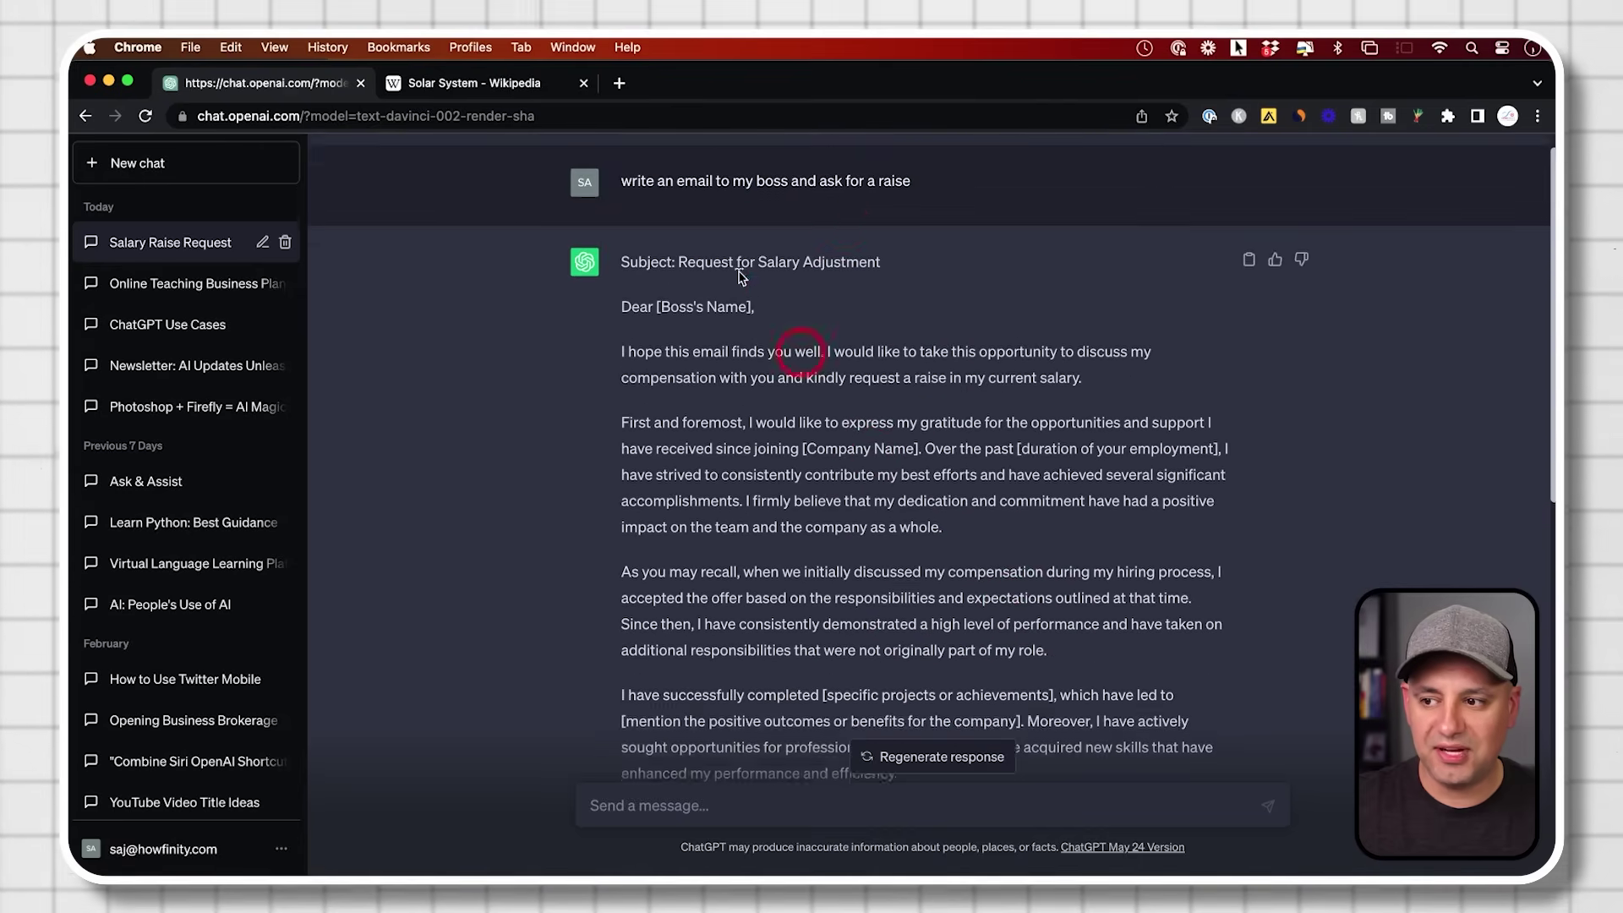
Step: Ask for the raise email to be rewritten with "make it half the length and make it more friendly and conversational" and review the new version
scroll(846, 258, "down", 8)
type("make it half the length and make it more friendly and conversational")
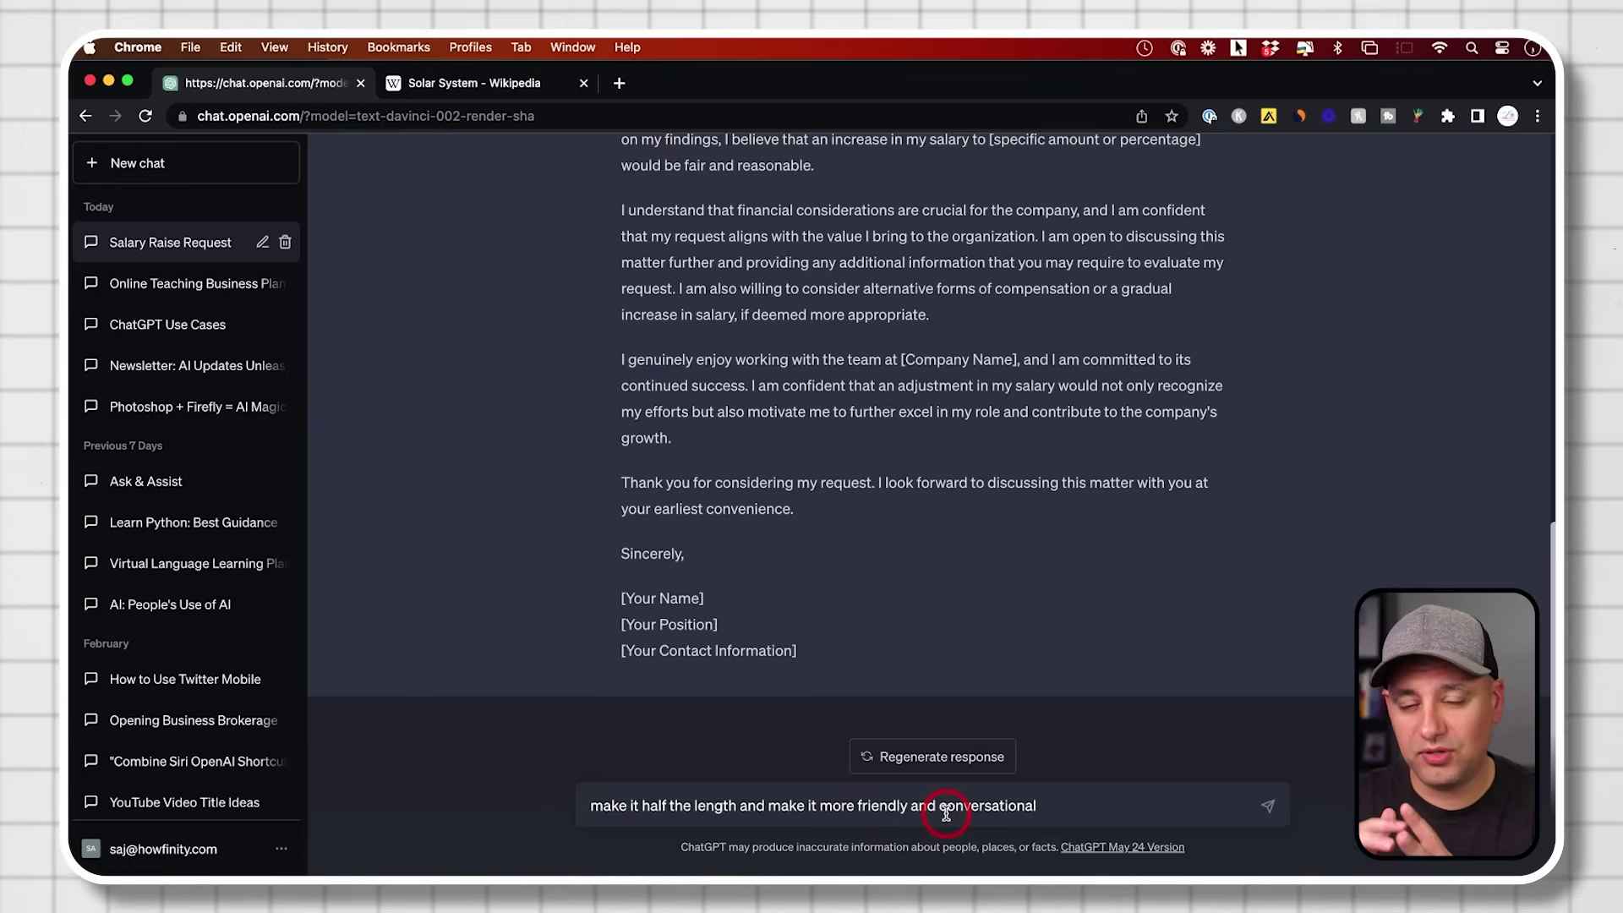
key("Return")
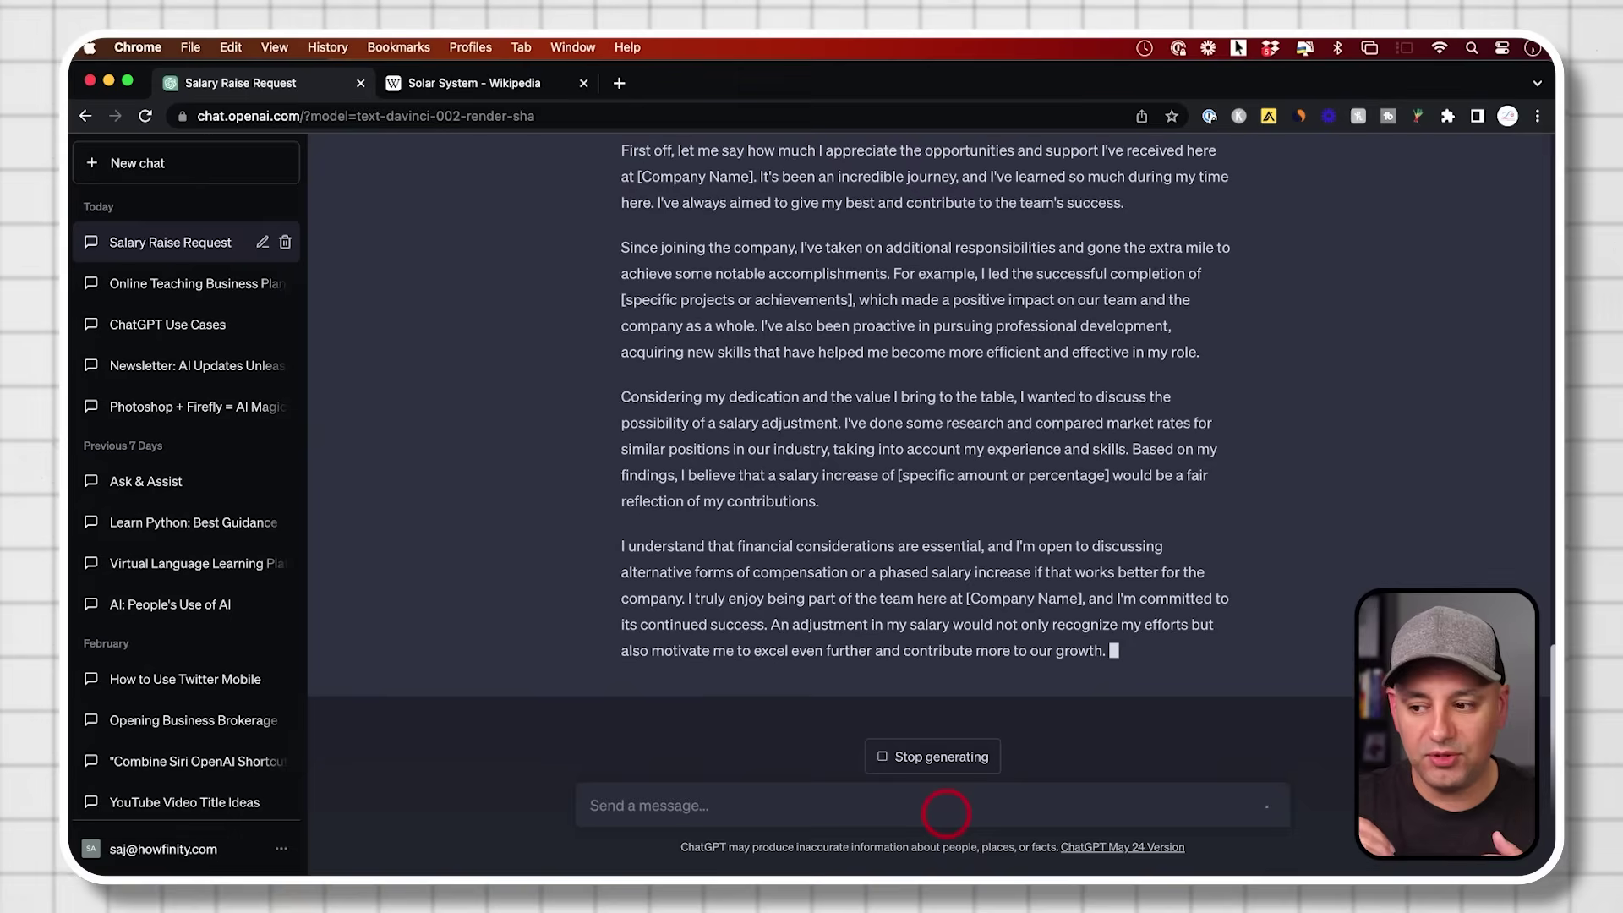
scroll(892, 563, "up", 5)
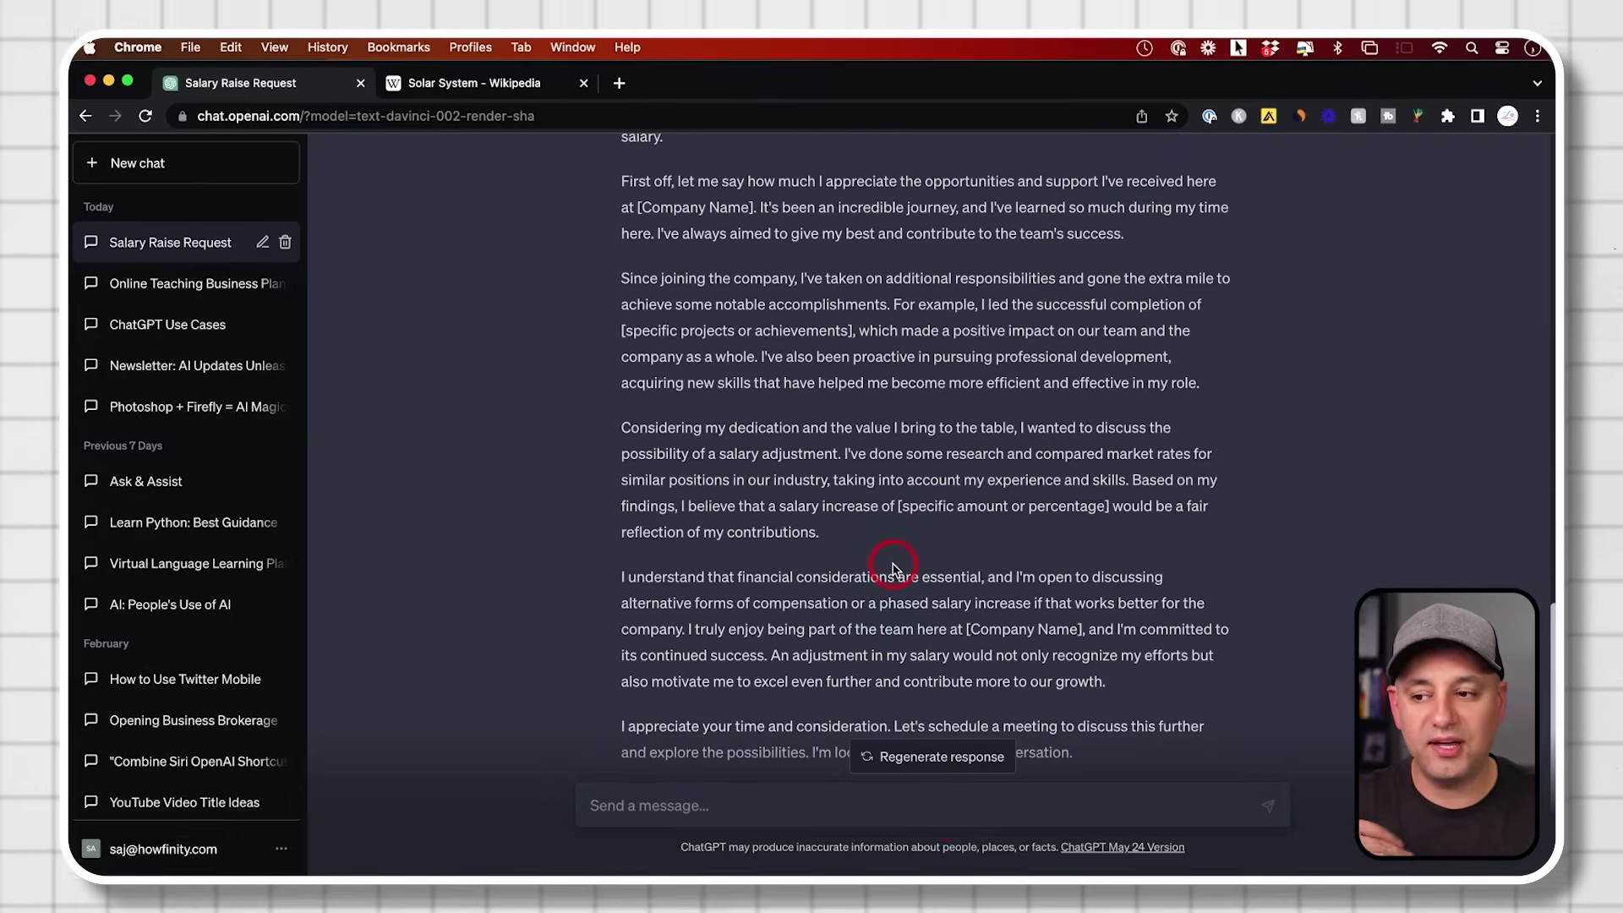
scroll(894, 568, "down", 1)
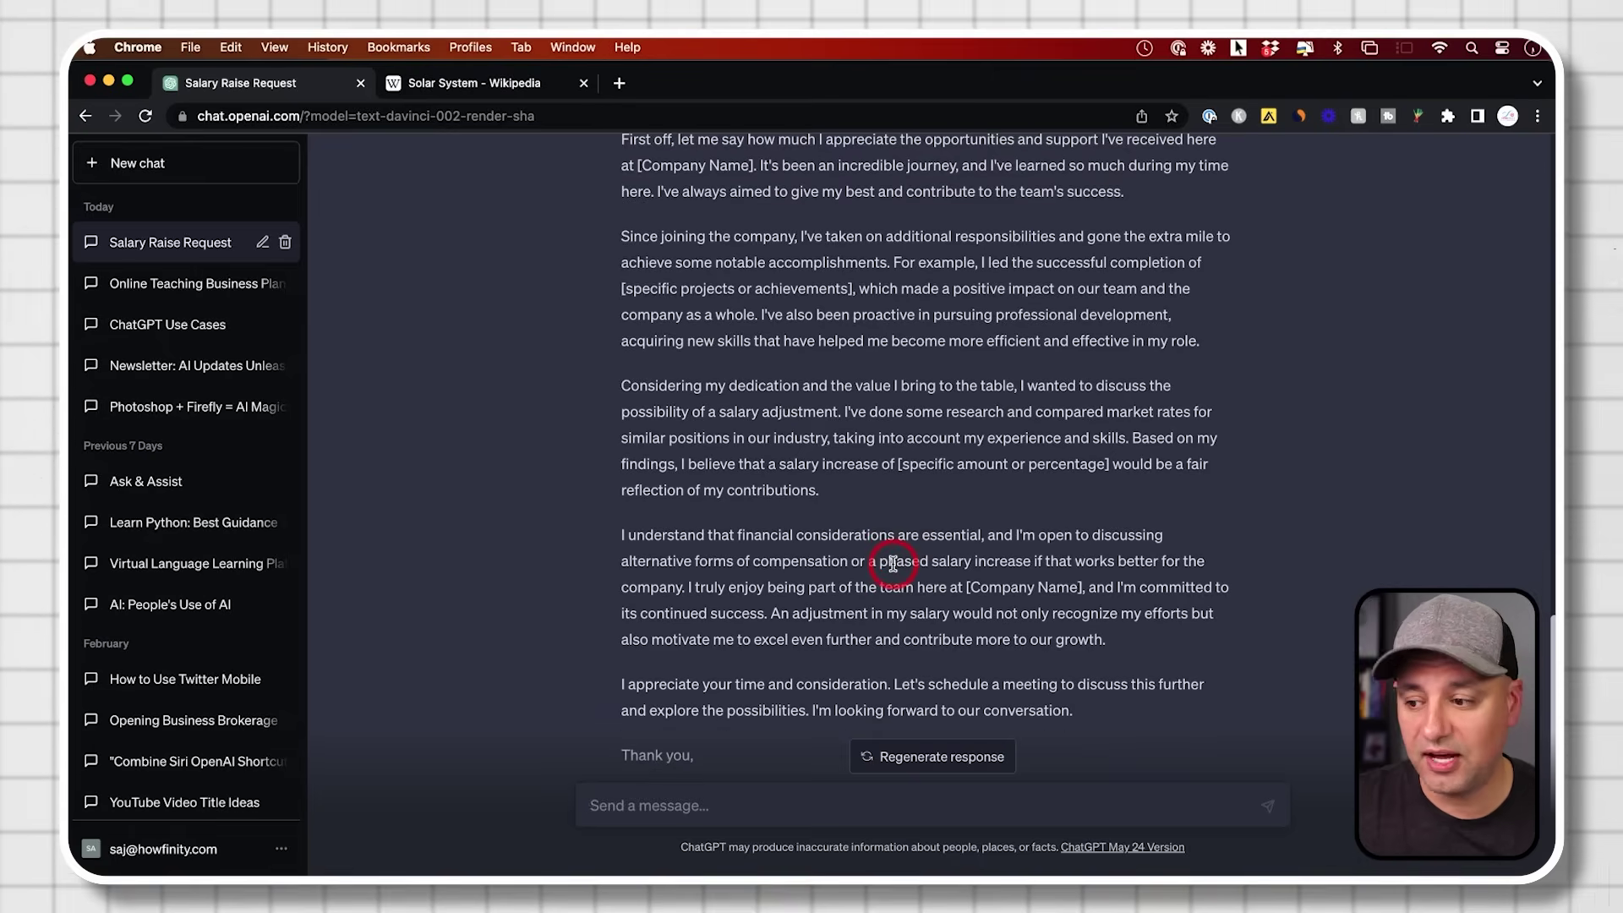
scroll(893, 564, "up", 1)
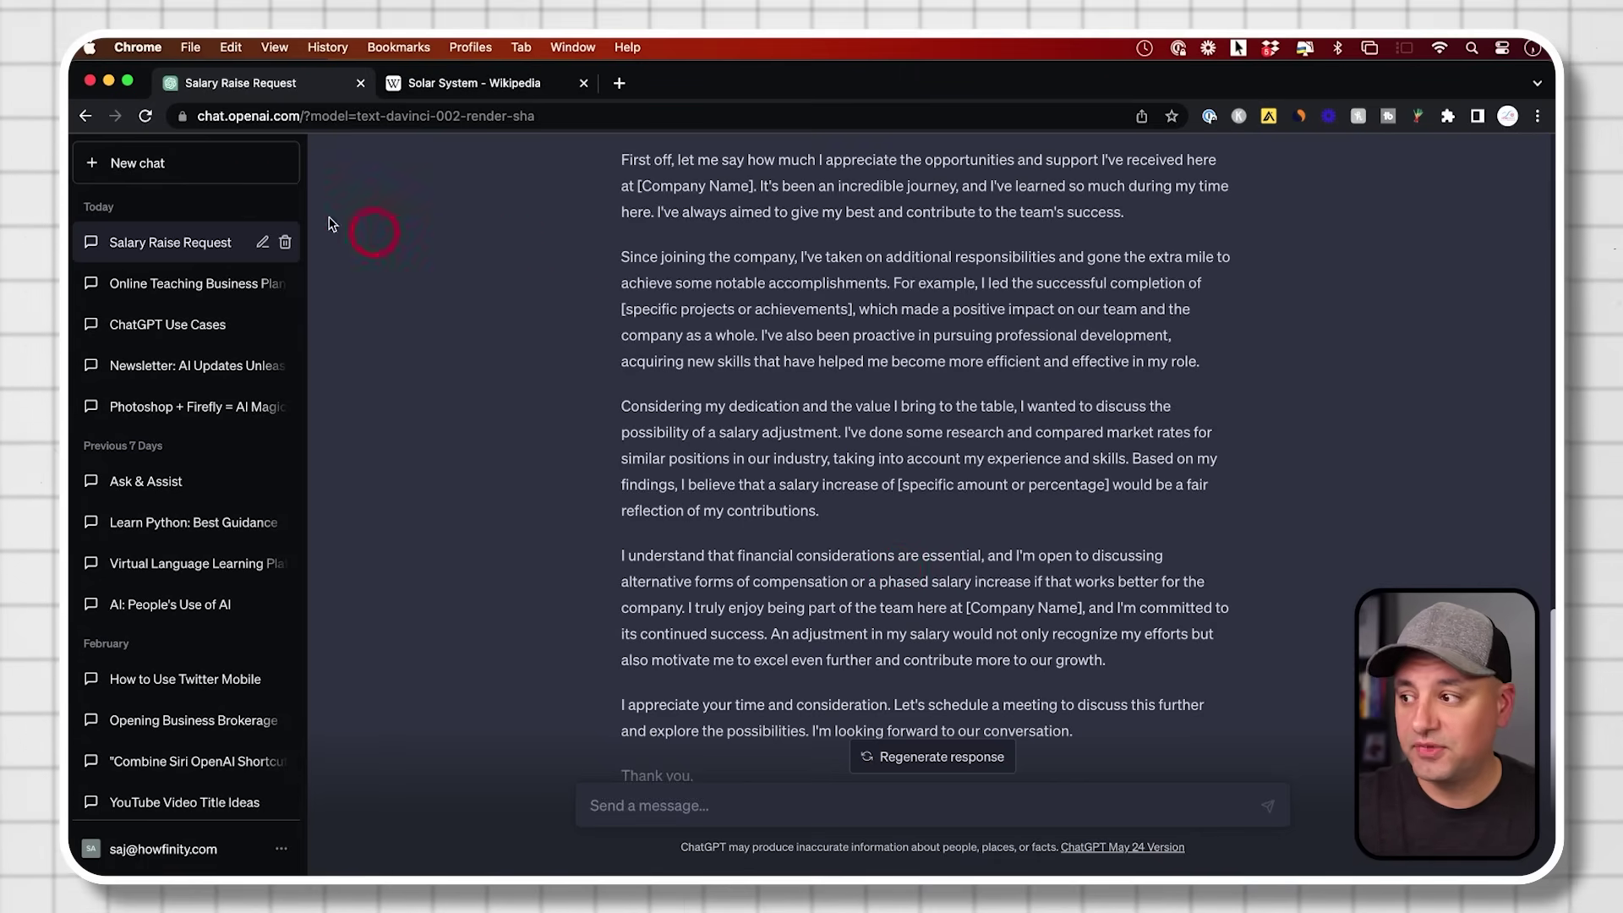
Step: Start a new chat, compare the descriptions of GPT-3.5 and GPT-4, and choose GPT-4 as the model
left_click(181, 163)
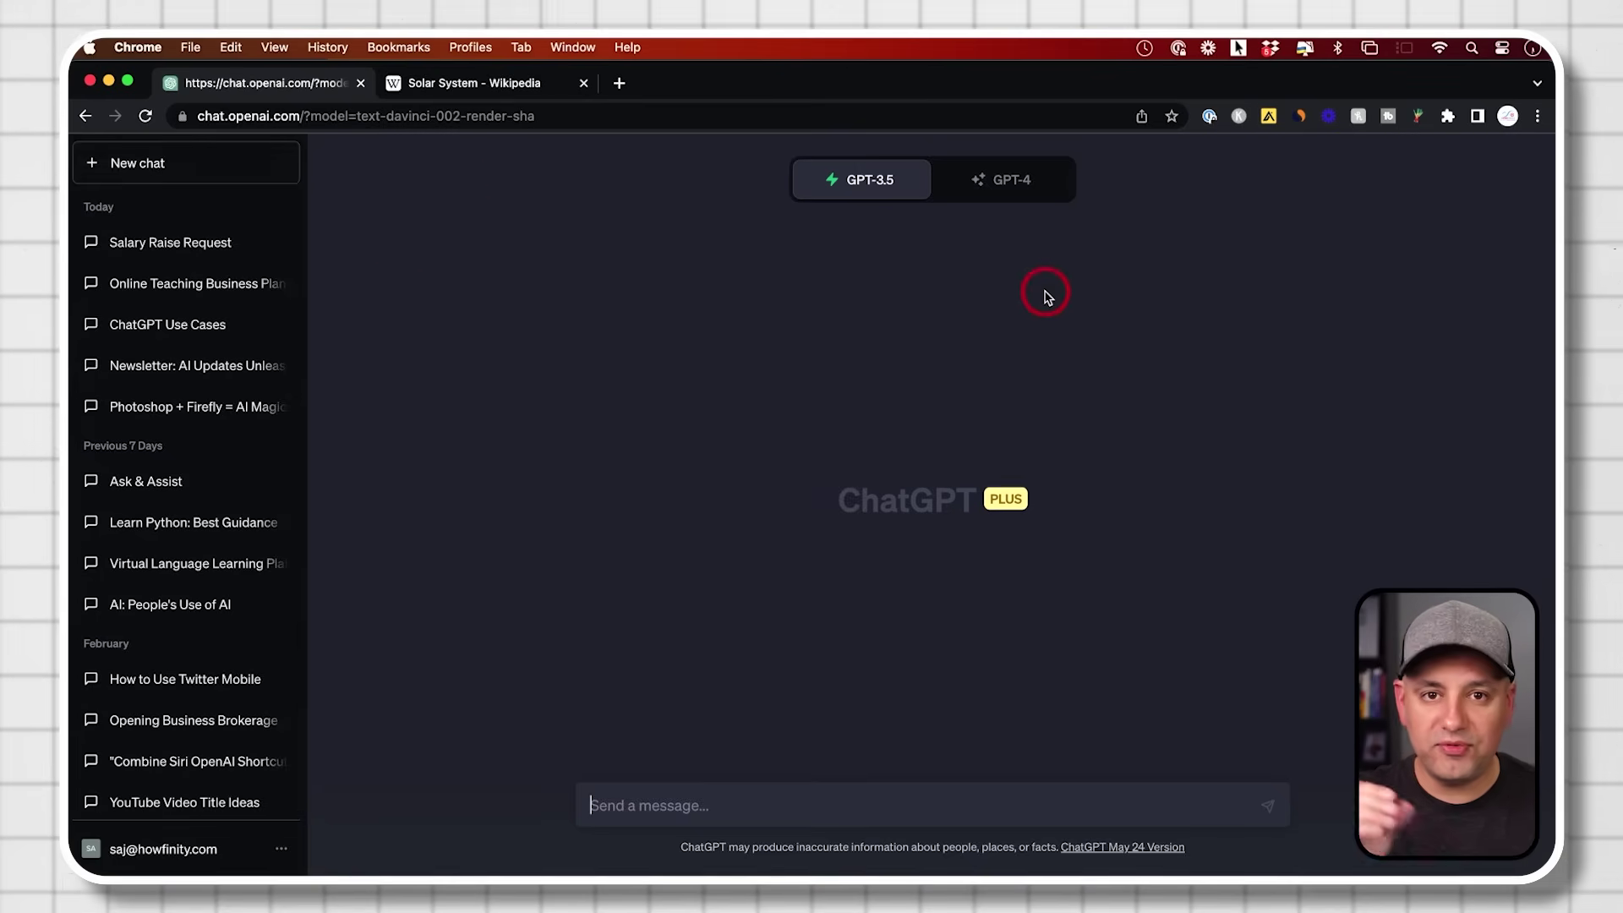
left_click(998, 197)
left_click(853, 189)
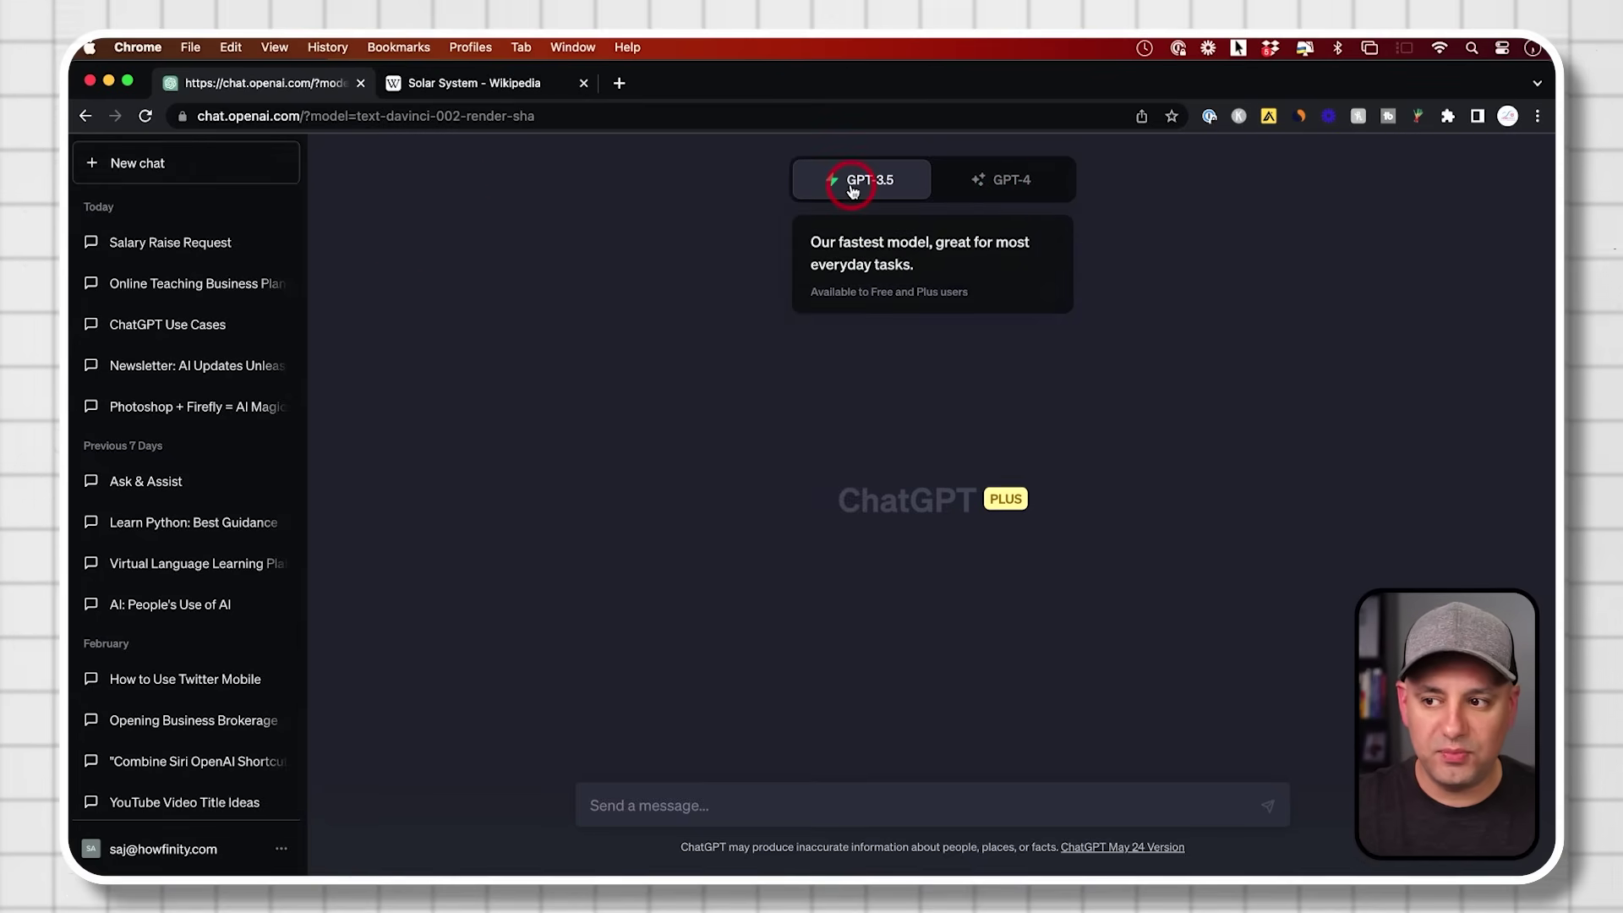
left_click(1012, 187)
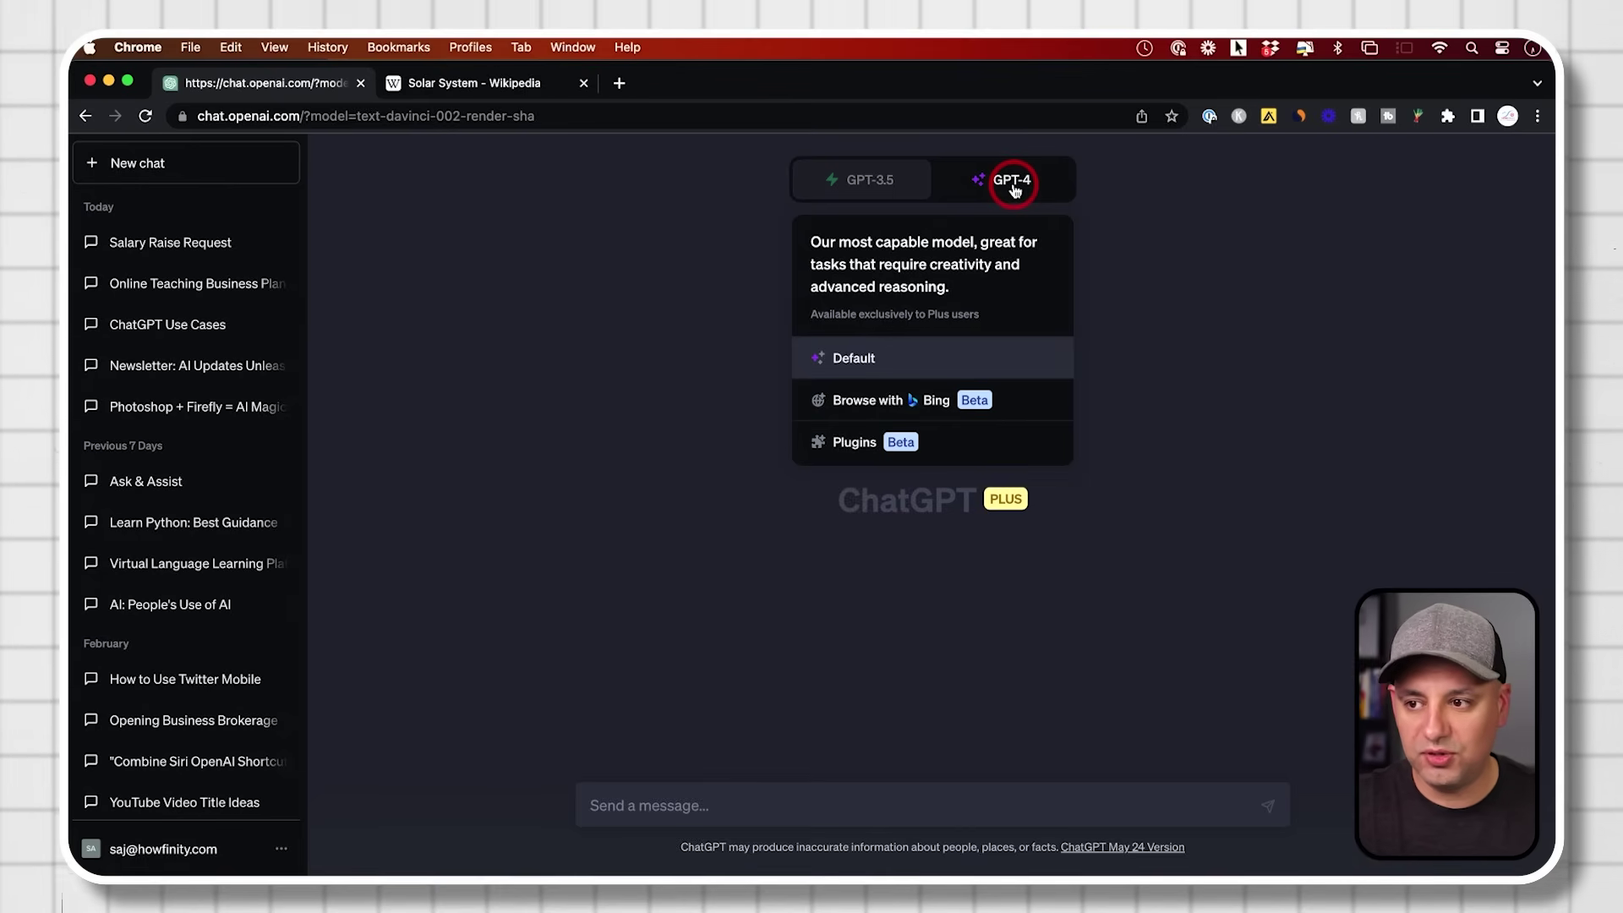
left_click(863, 187)
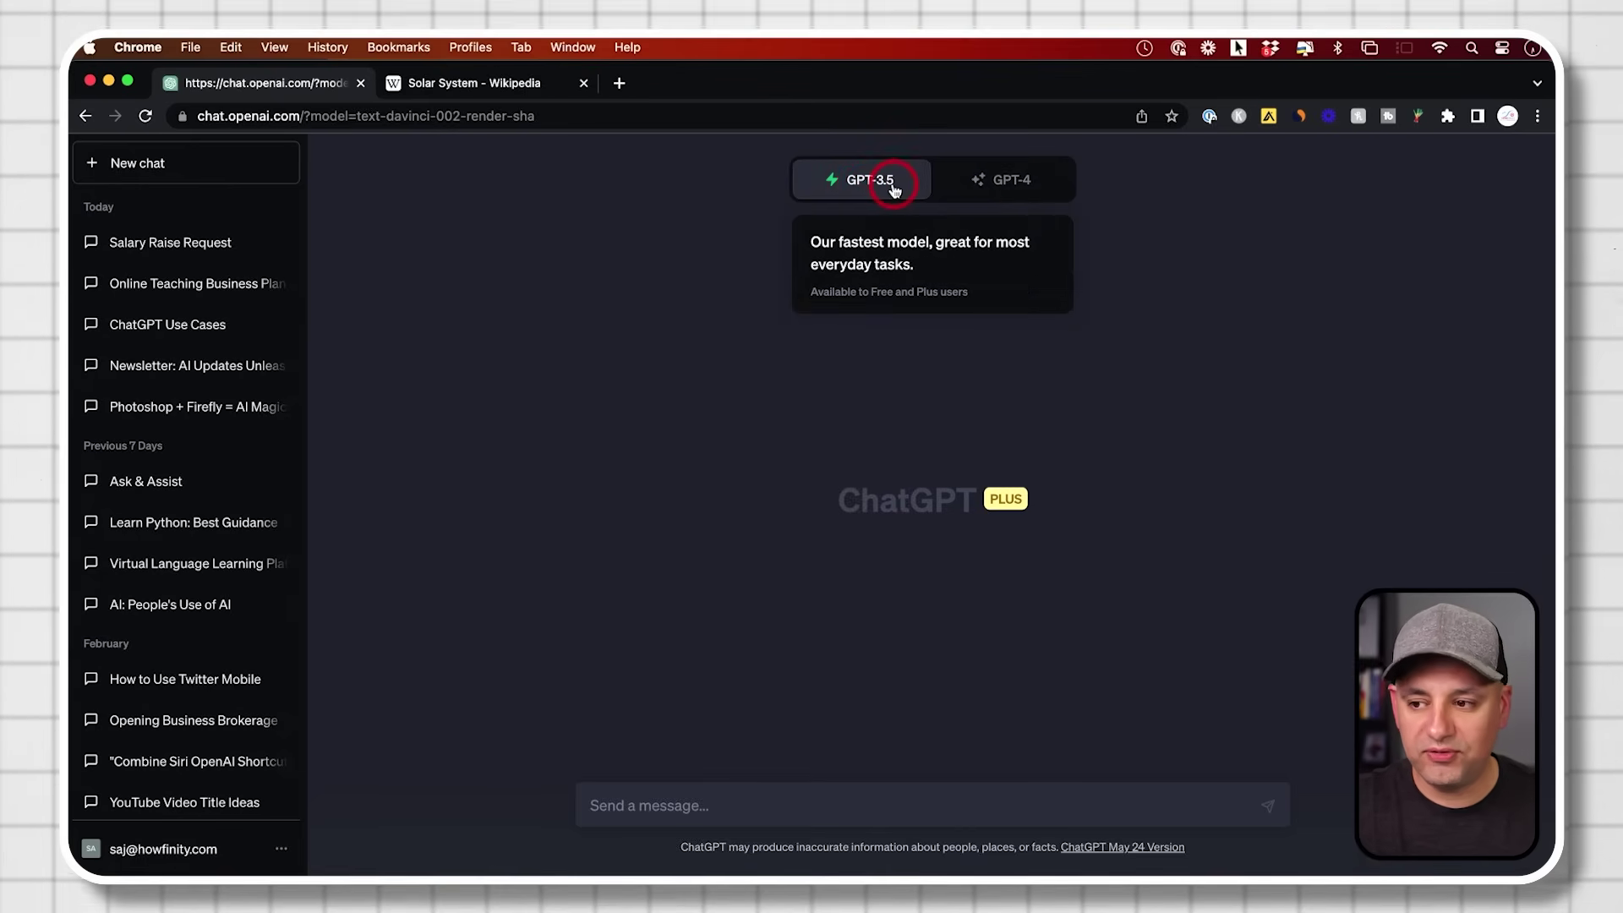
left_click(980, 186)
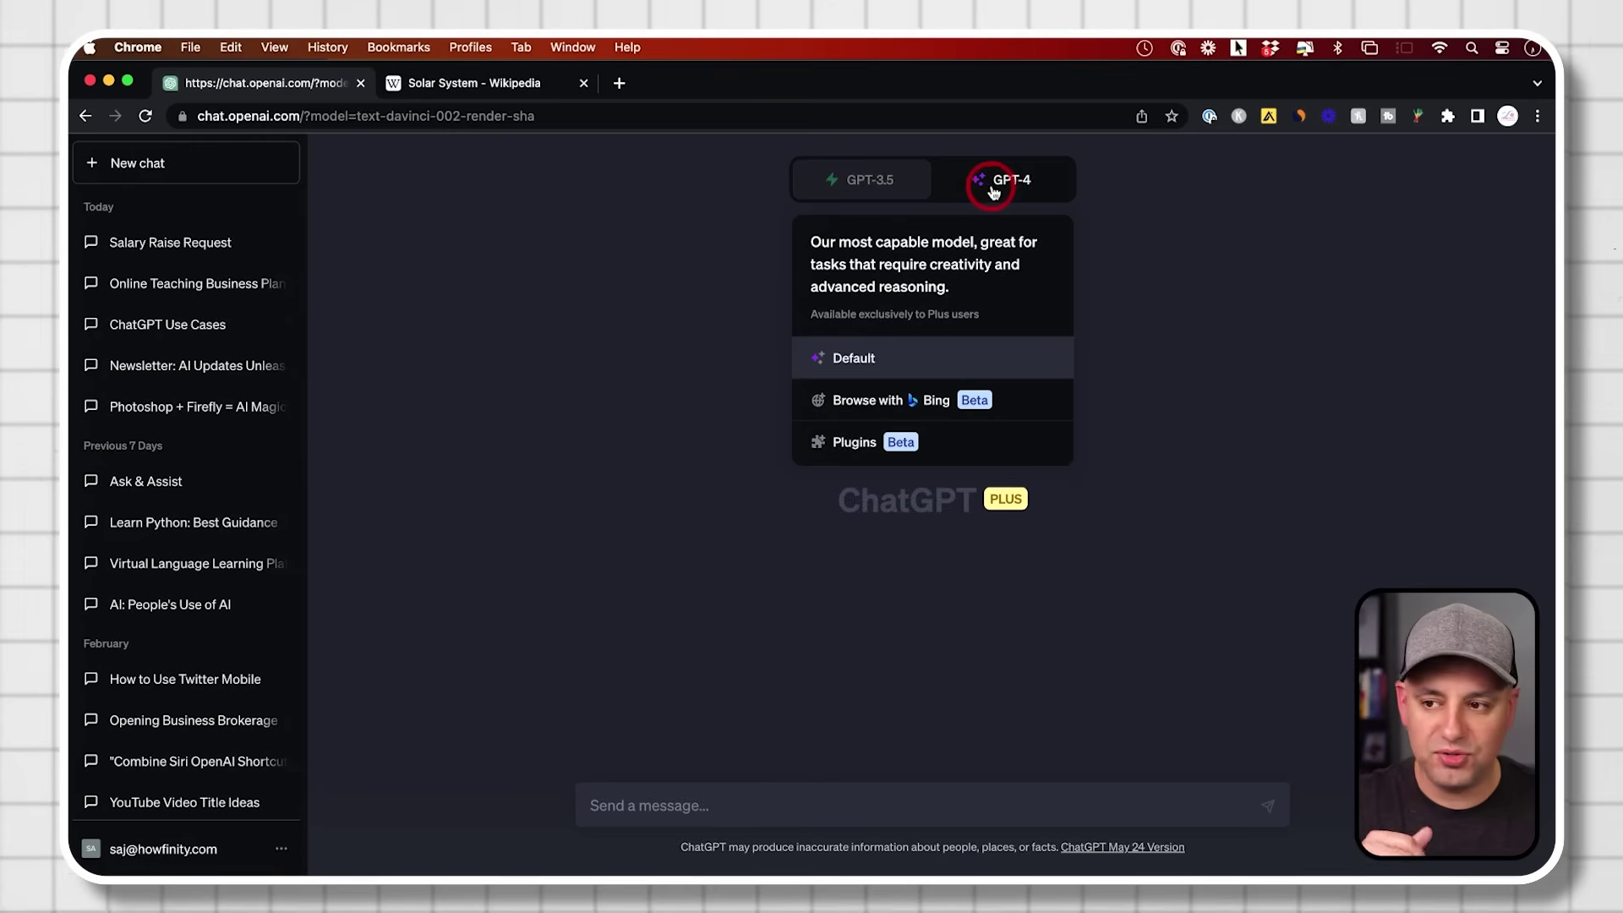
left_click(995, 192)
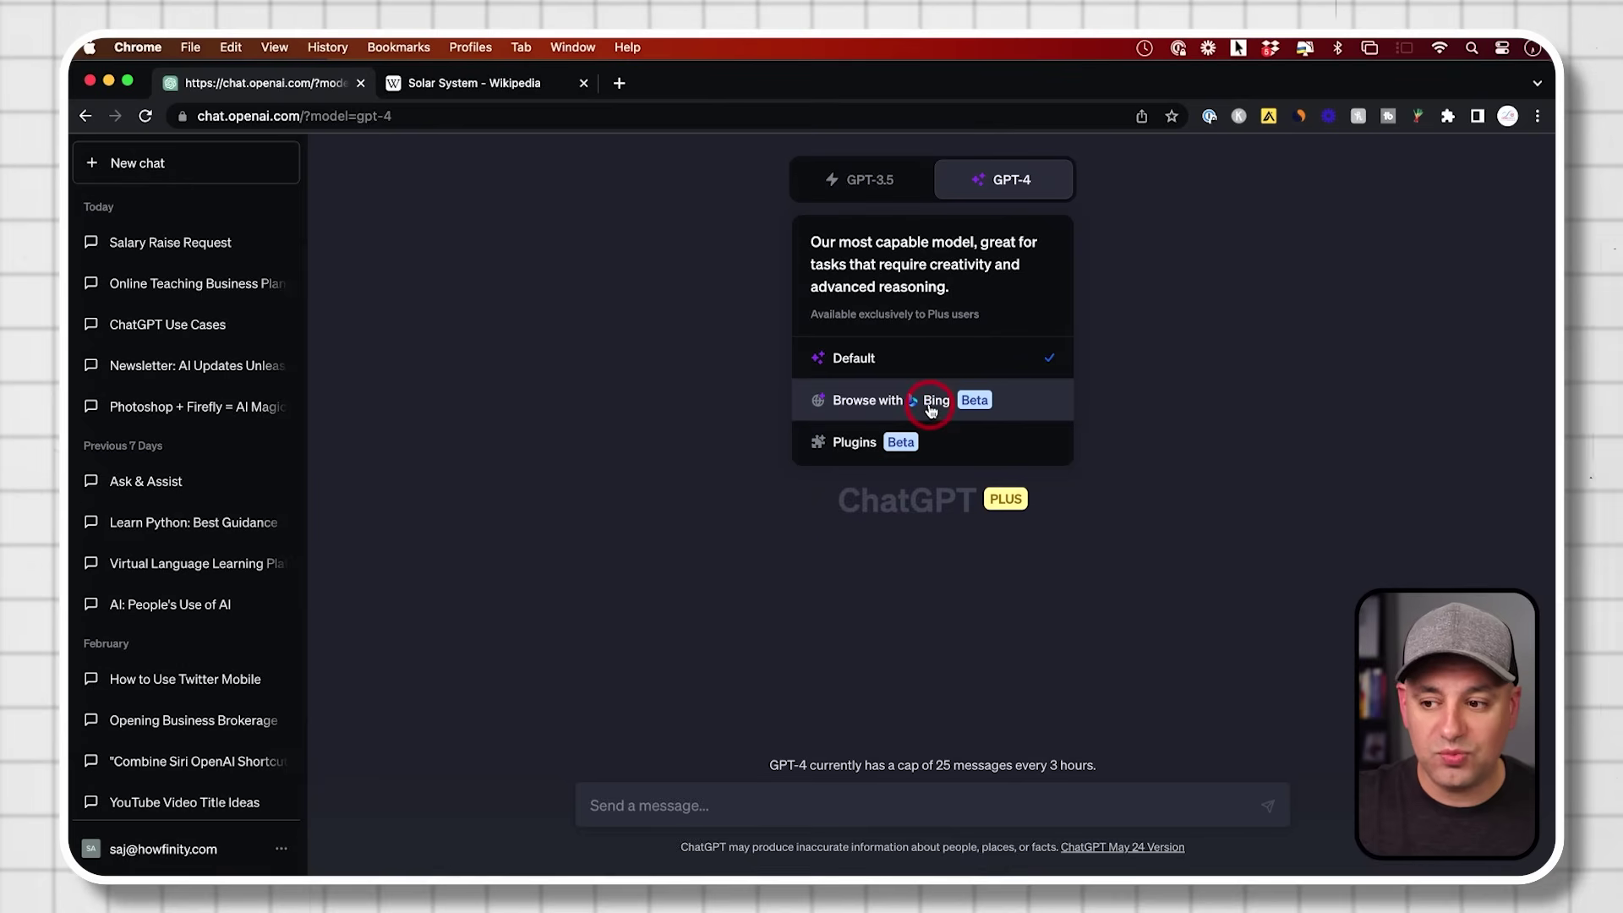
Step: Compare the GPT-3.5 and GPT-4 options again and switch GPT-4 to the Browse with Bing mode
mouse_move(864, 184)
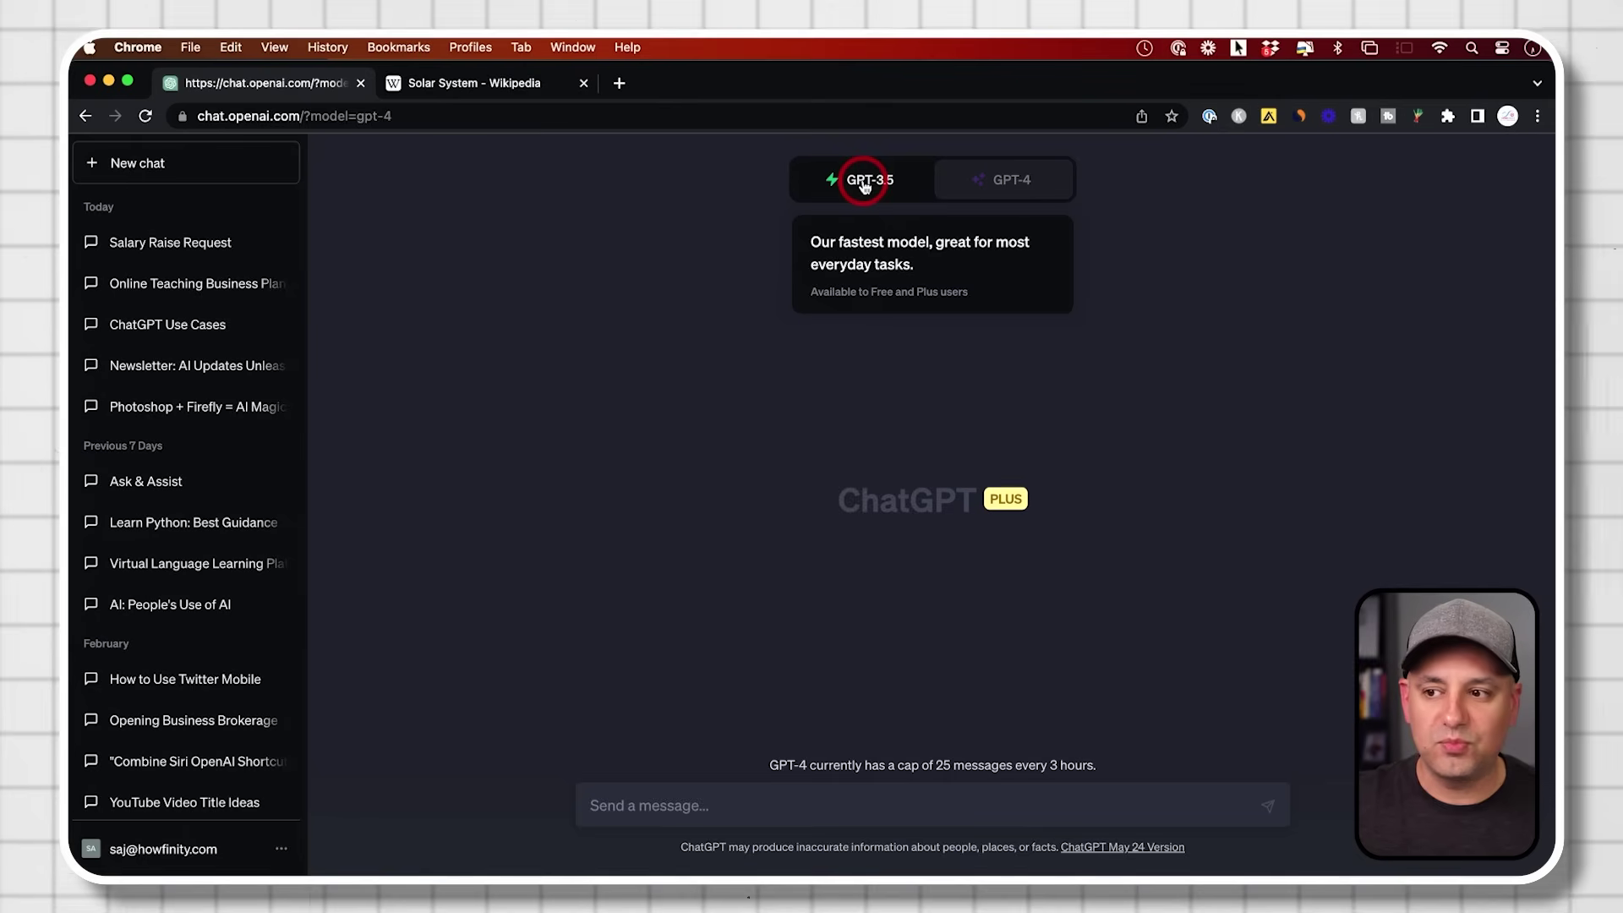
mouse_move(981, 176)
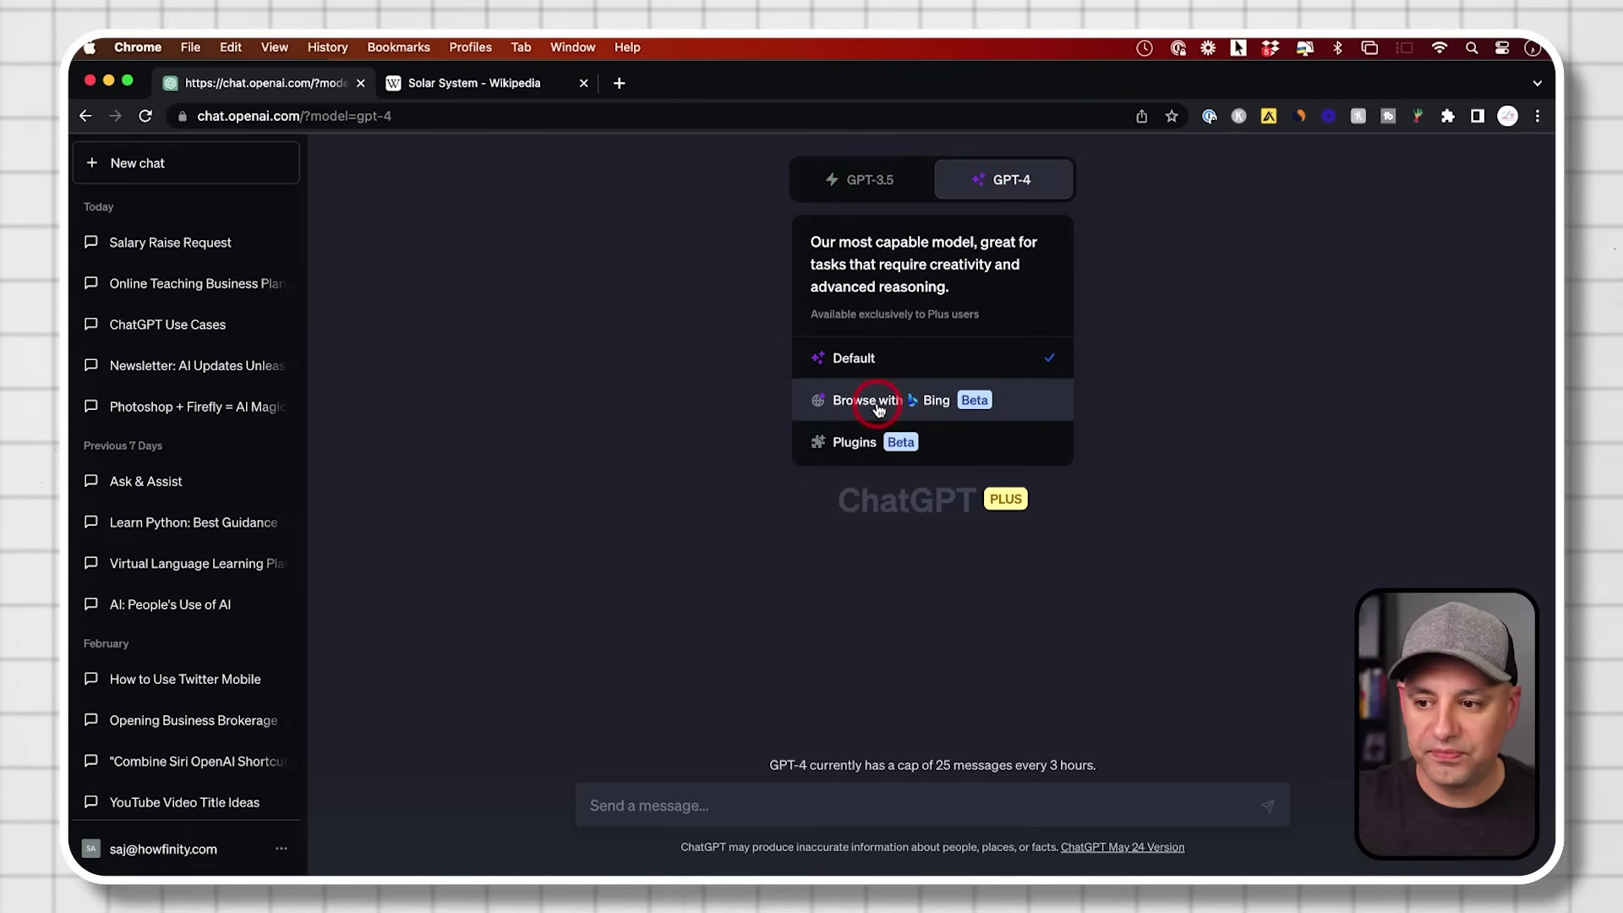
left_click(1004, 410)
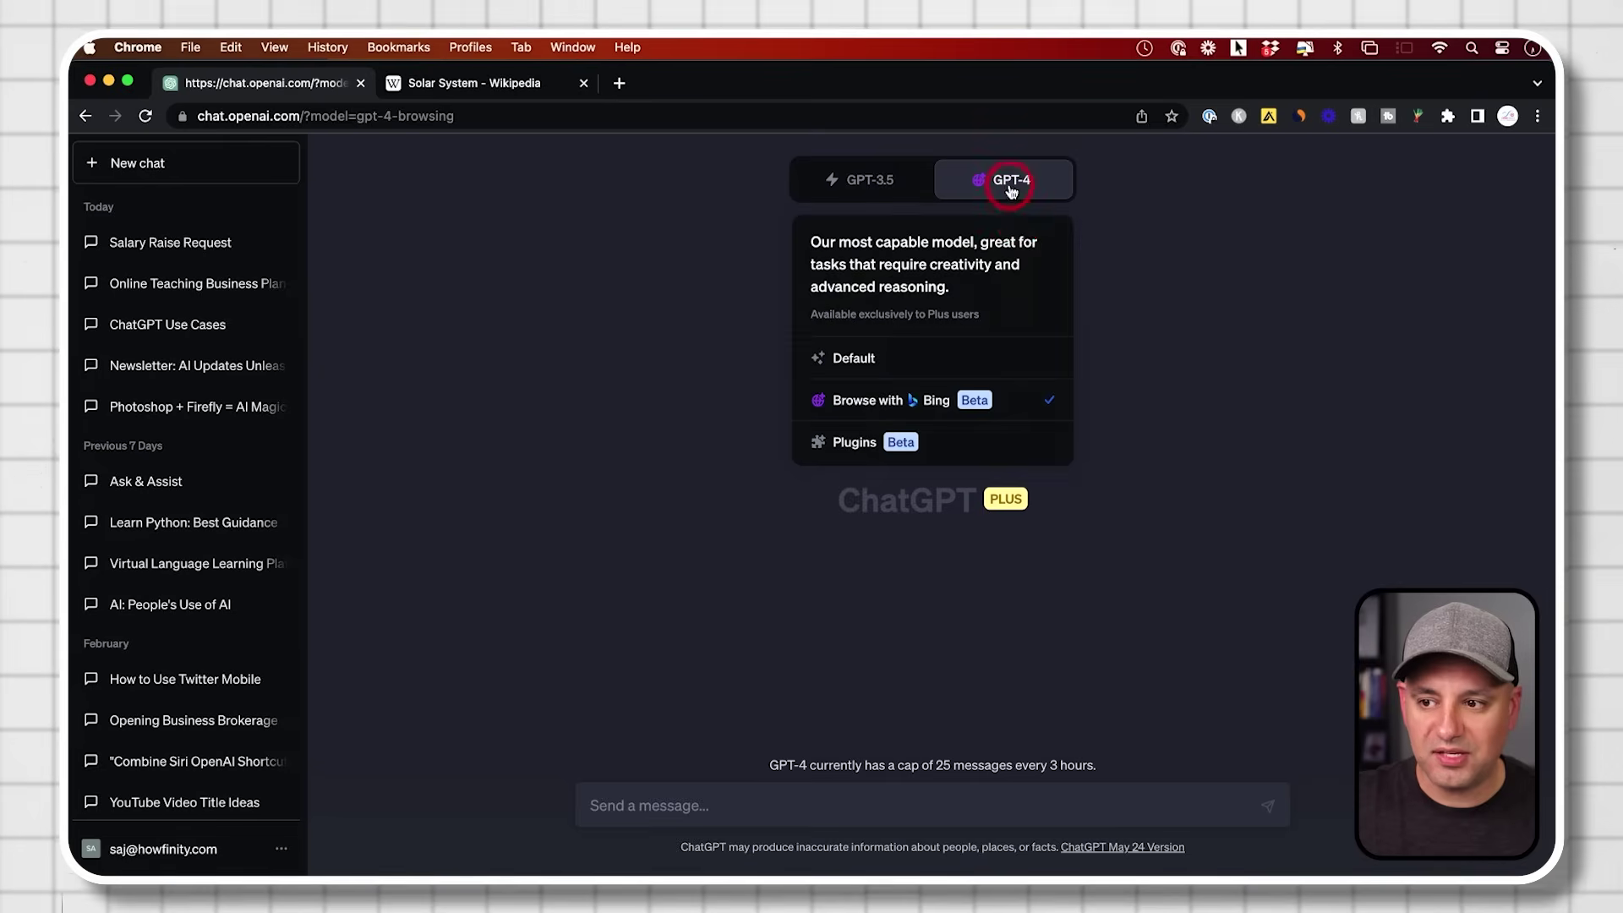
Step: Switch GPT-4 to the Plugins mode and browse all plugins in the plugin store from page 19 back to page 16
left_click(961, 459)
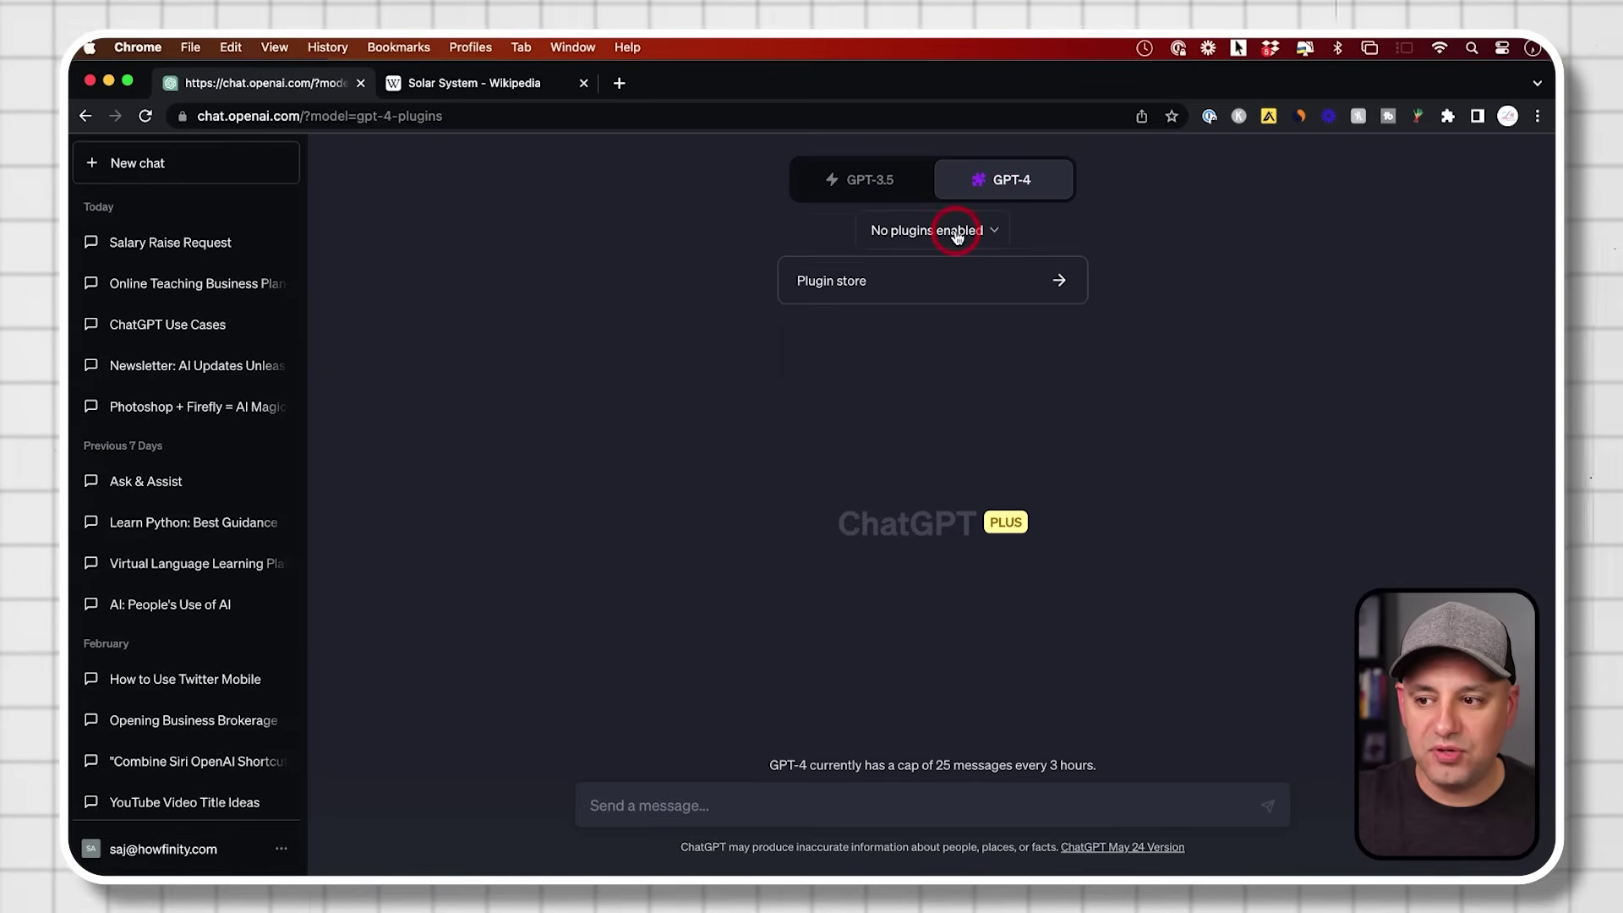
left_click(954, 282)
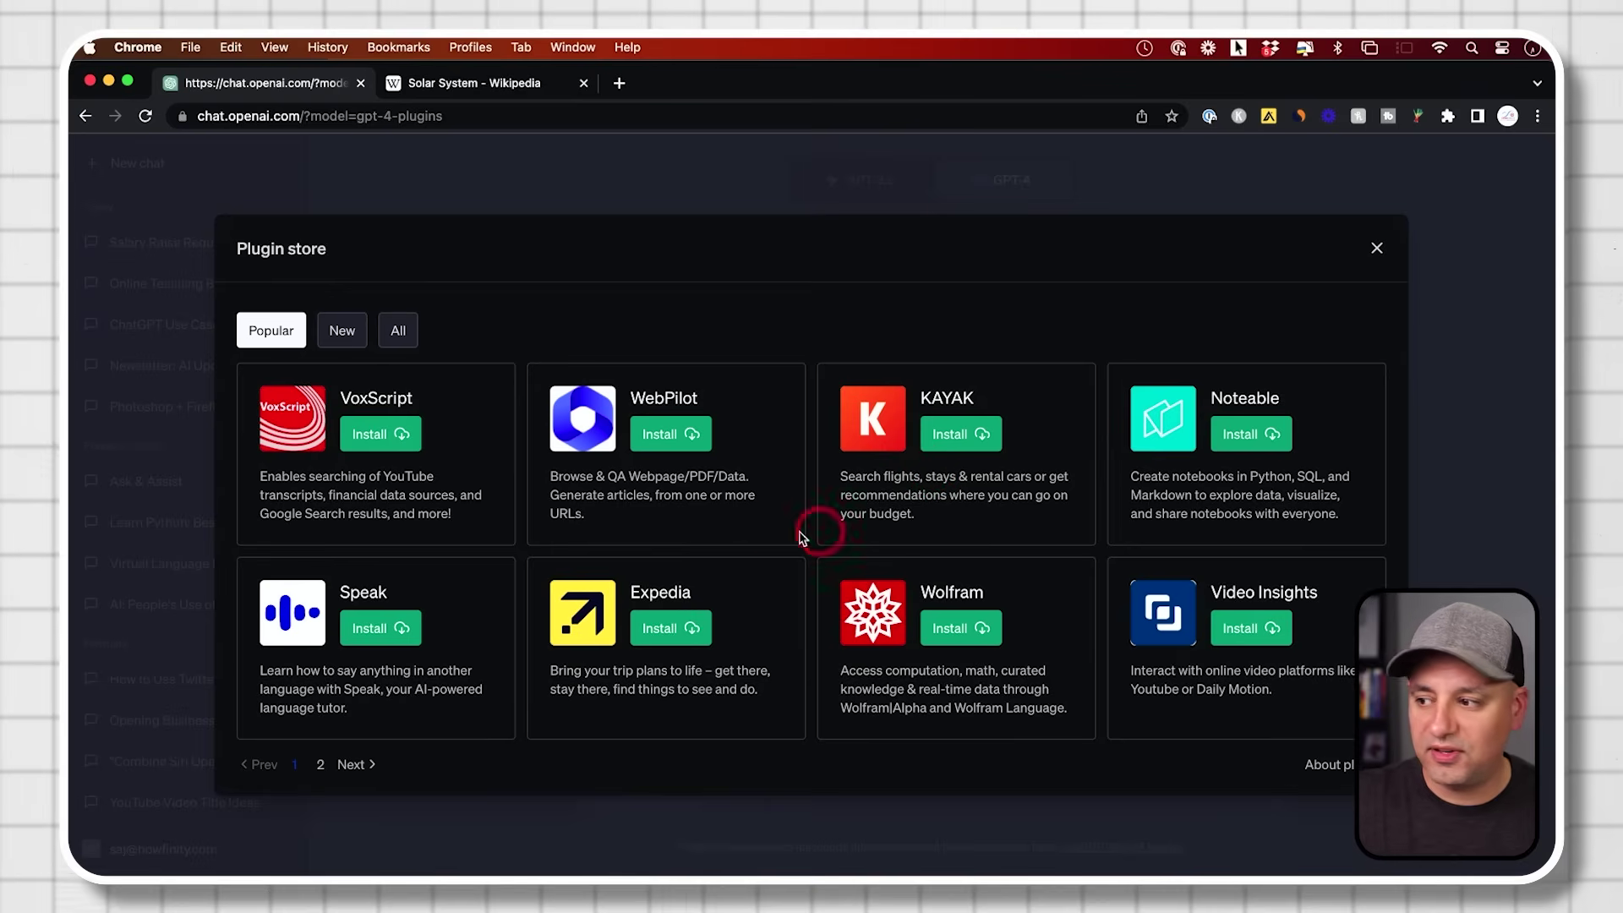
left_click(398, 330)
left_click(765, 765)
left_click(738, 765)
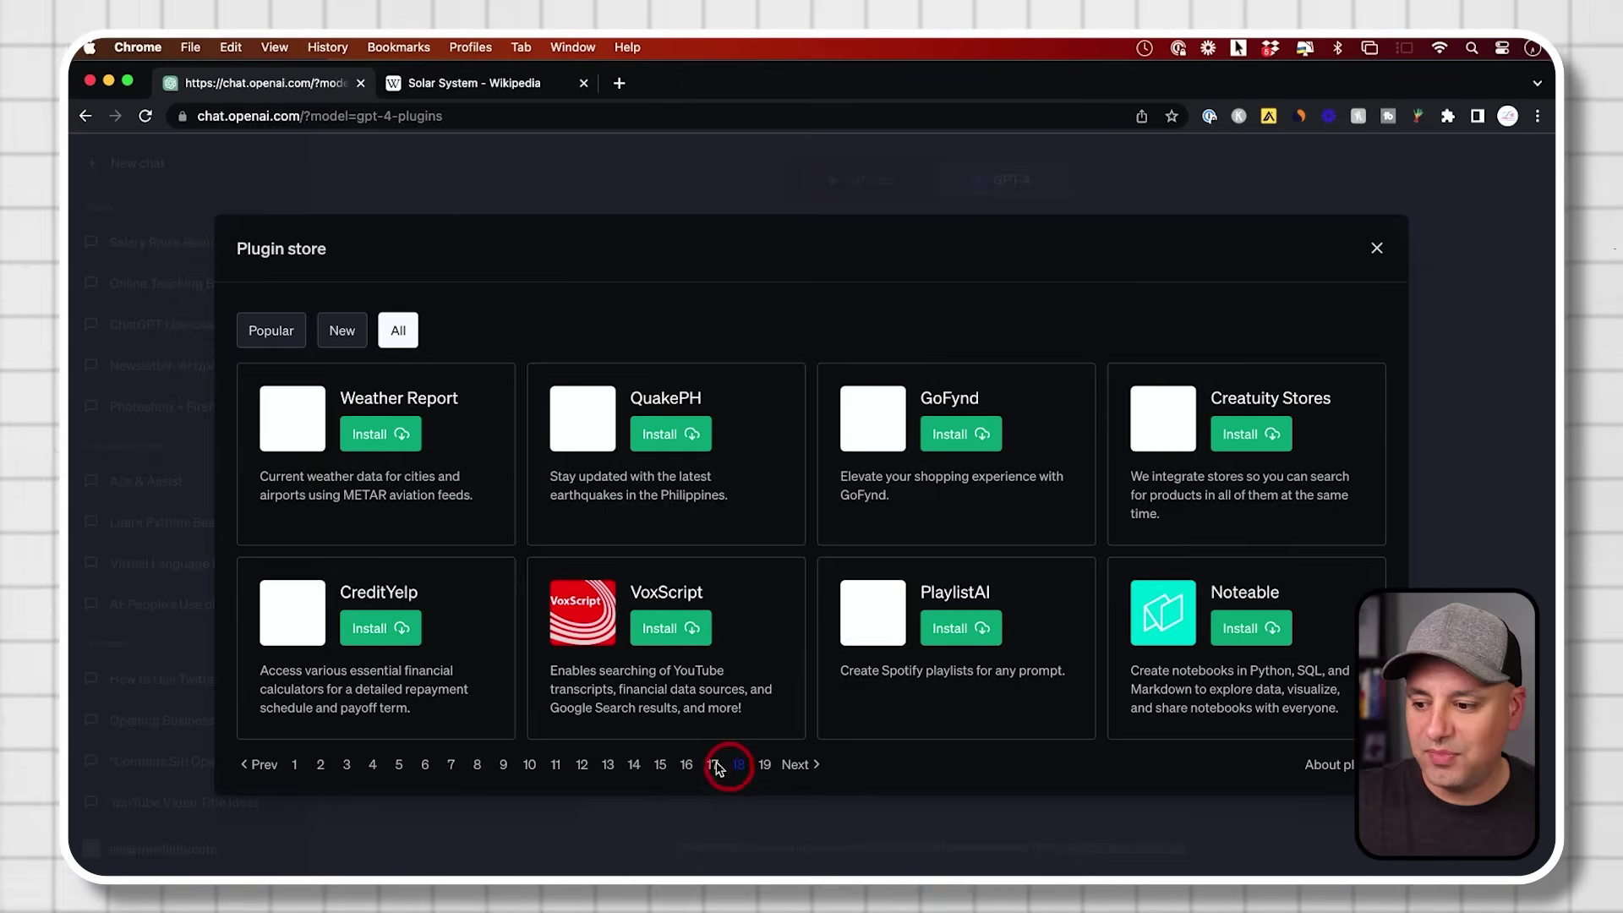
left_click(712, 765)
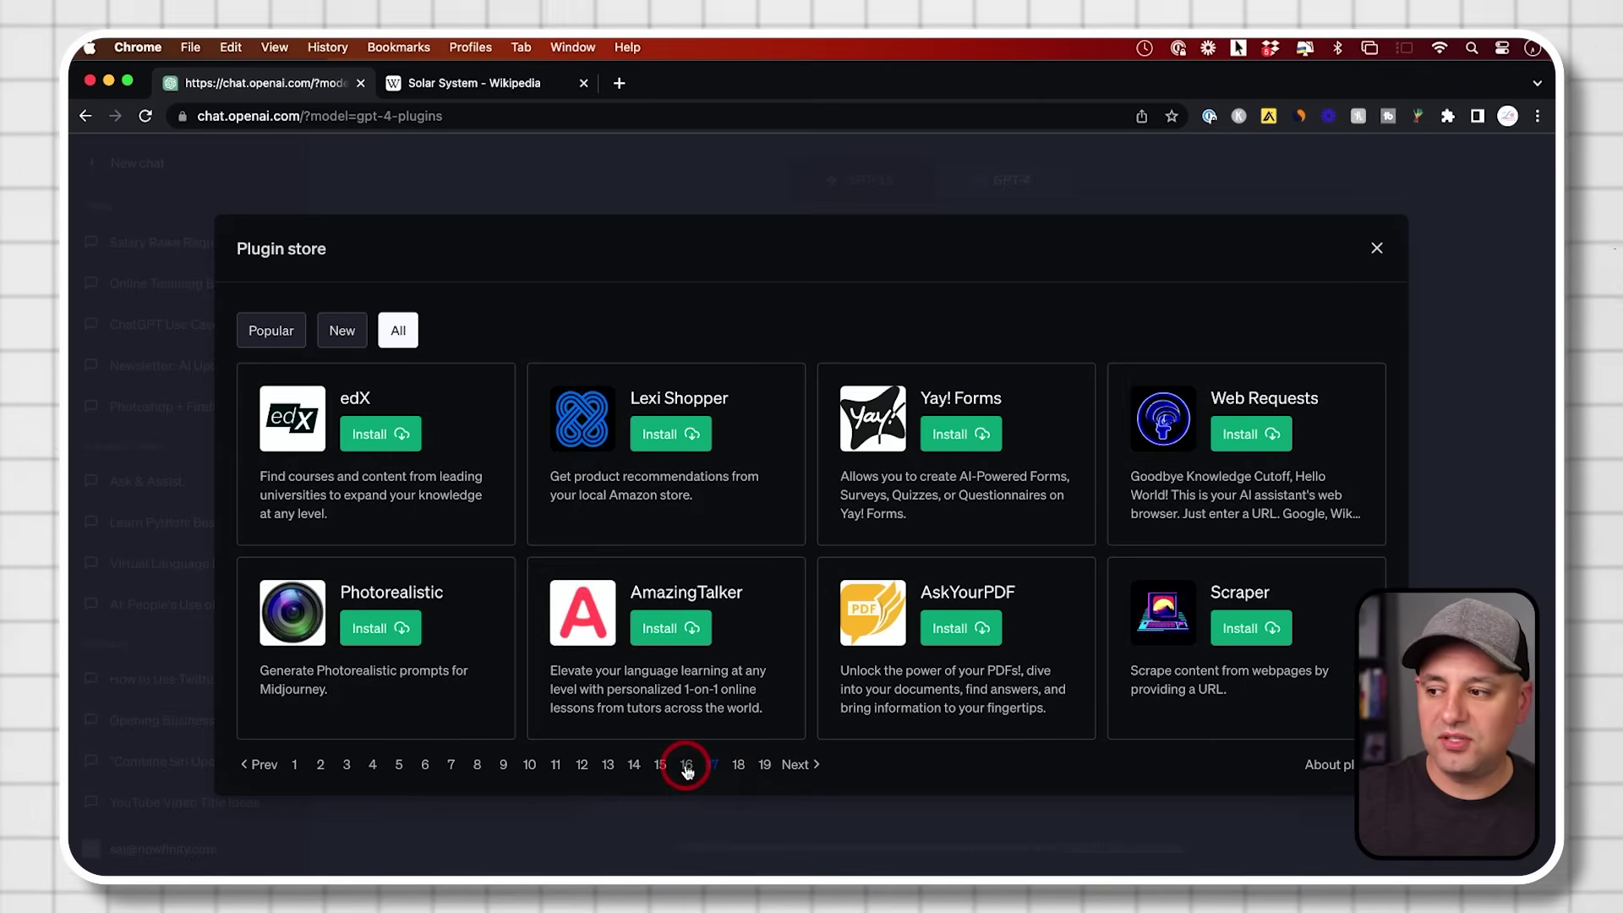
left_click(687, 766)
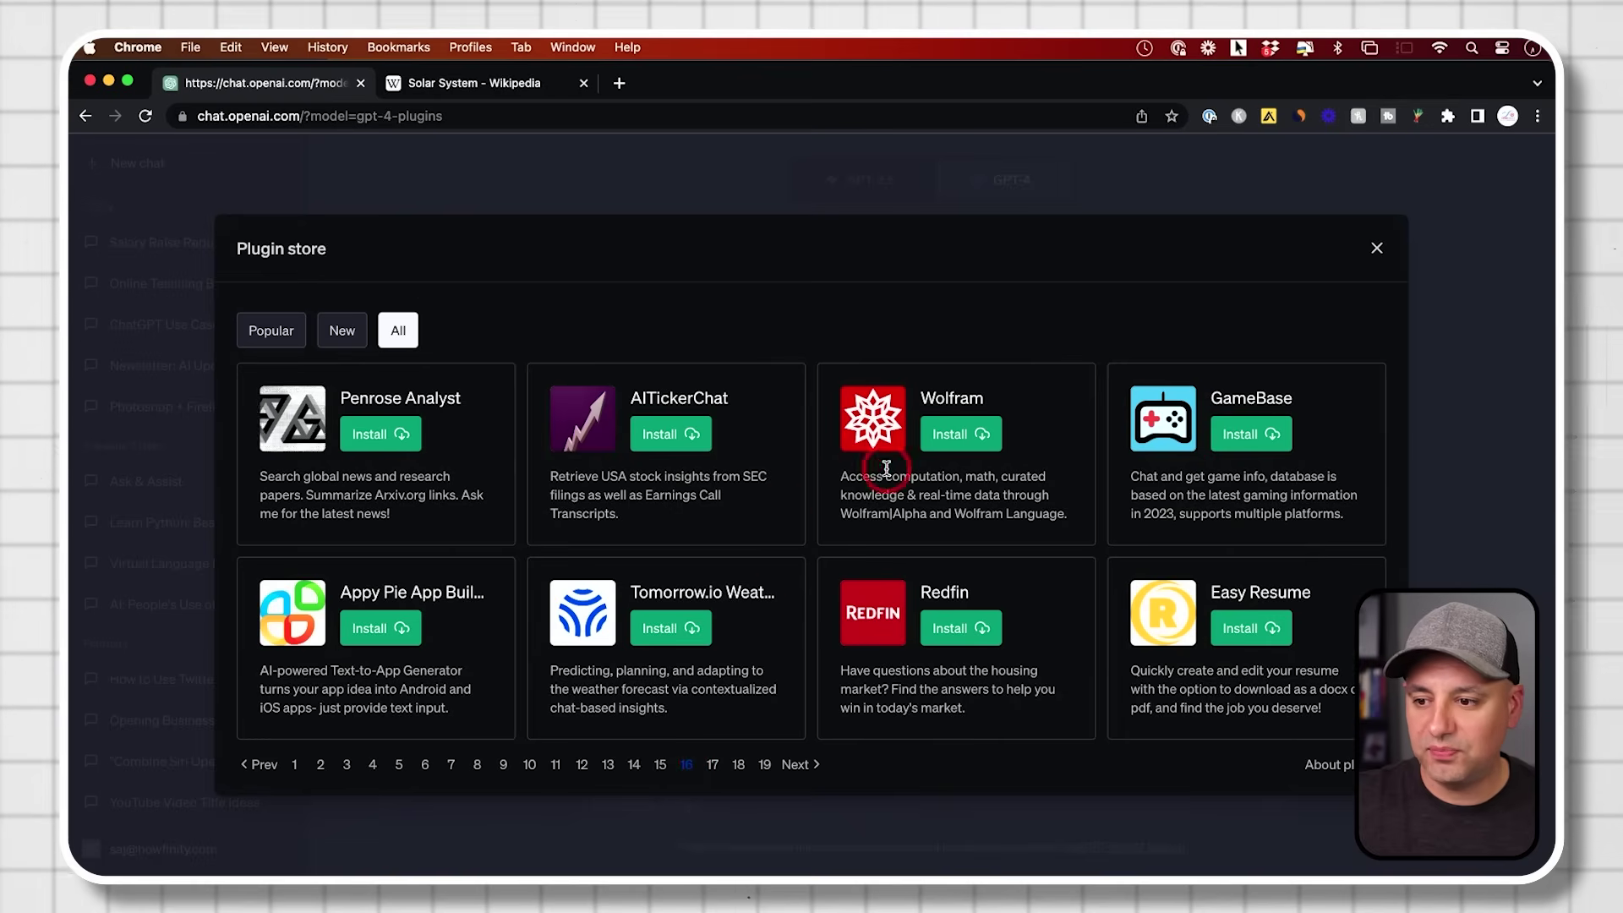
Step: Install the Wolfram plugin and close the plugin store
left_click(955, 436)
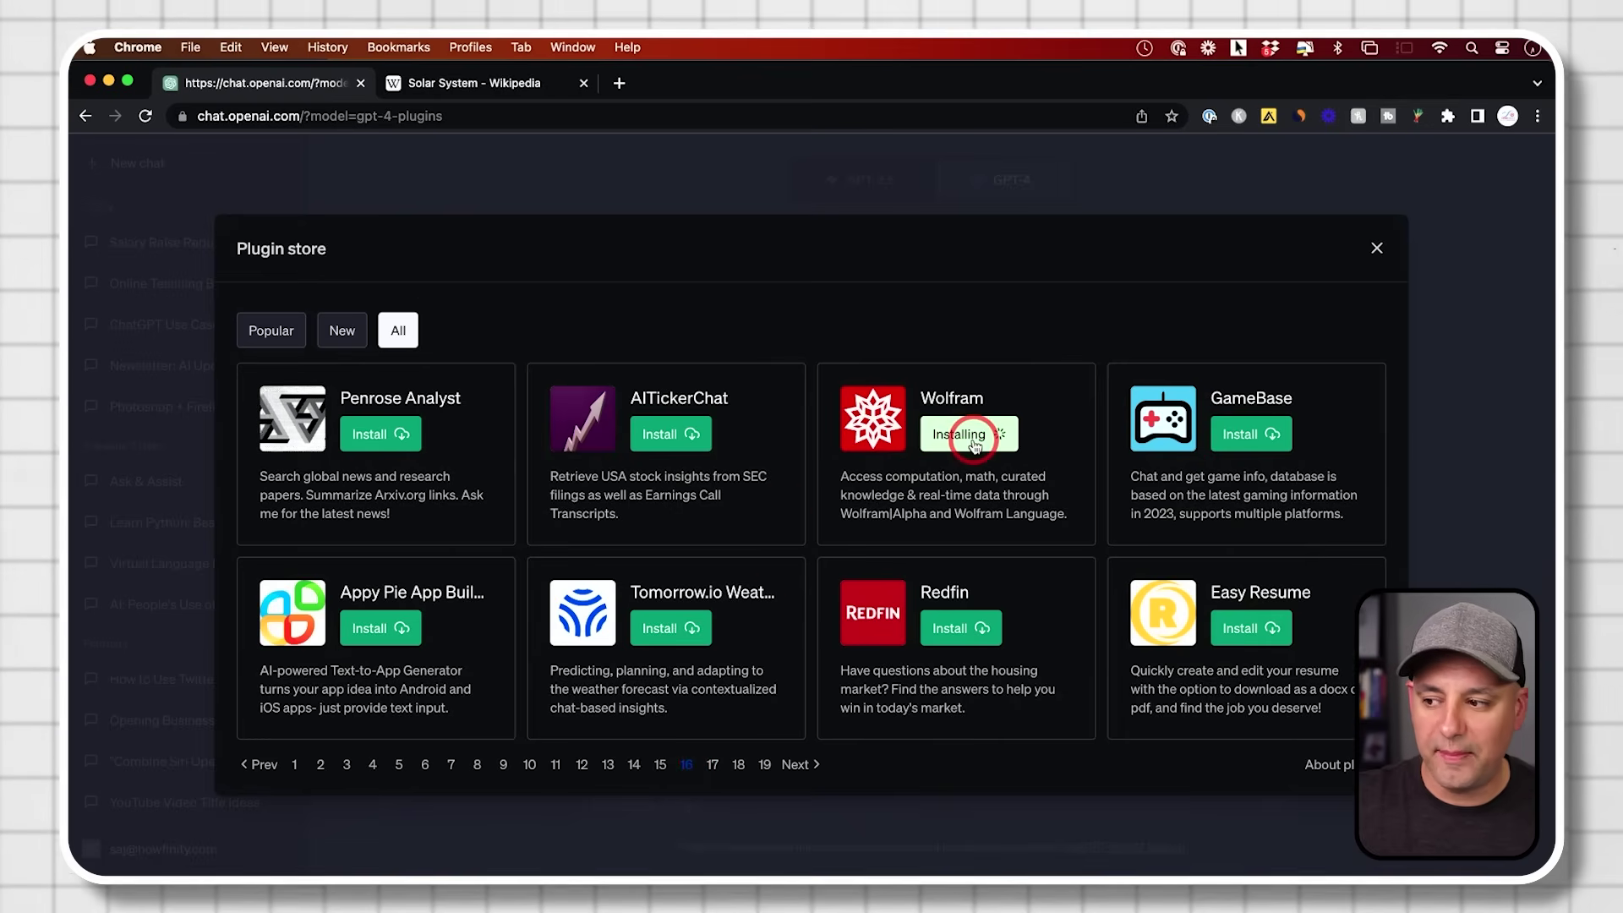
left_click(1378, 251)
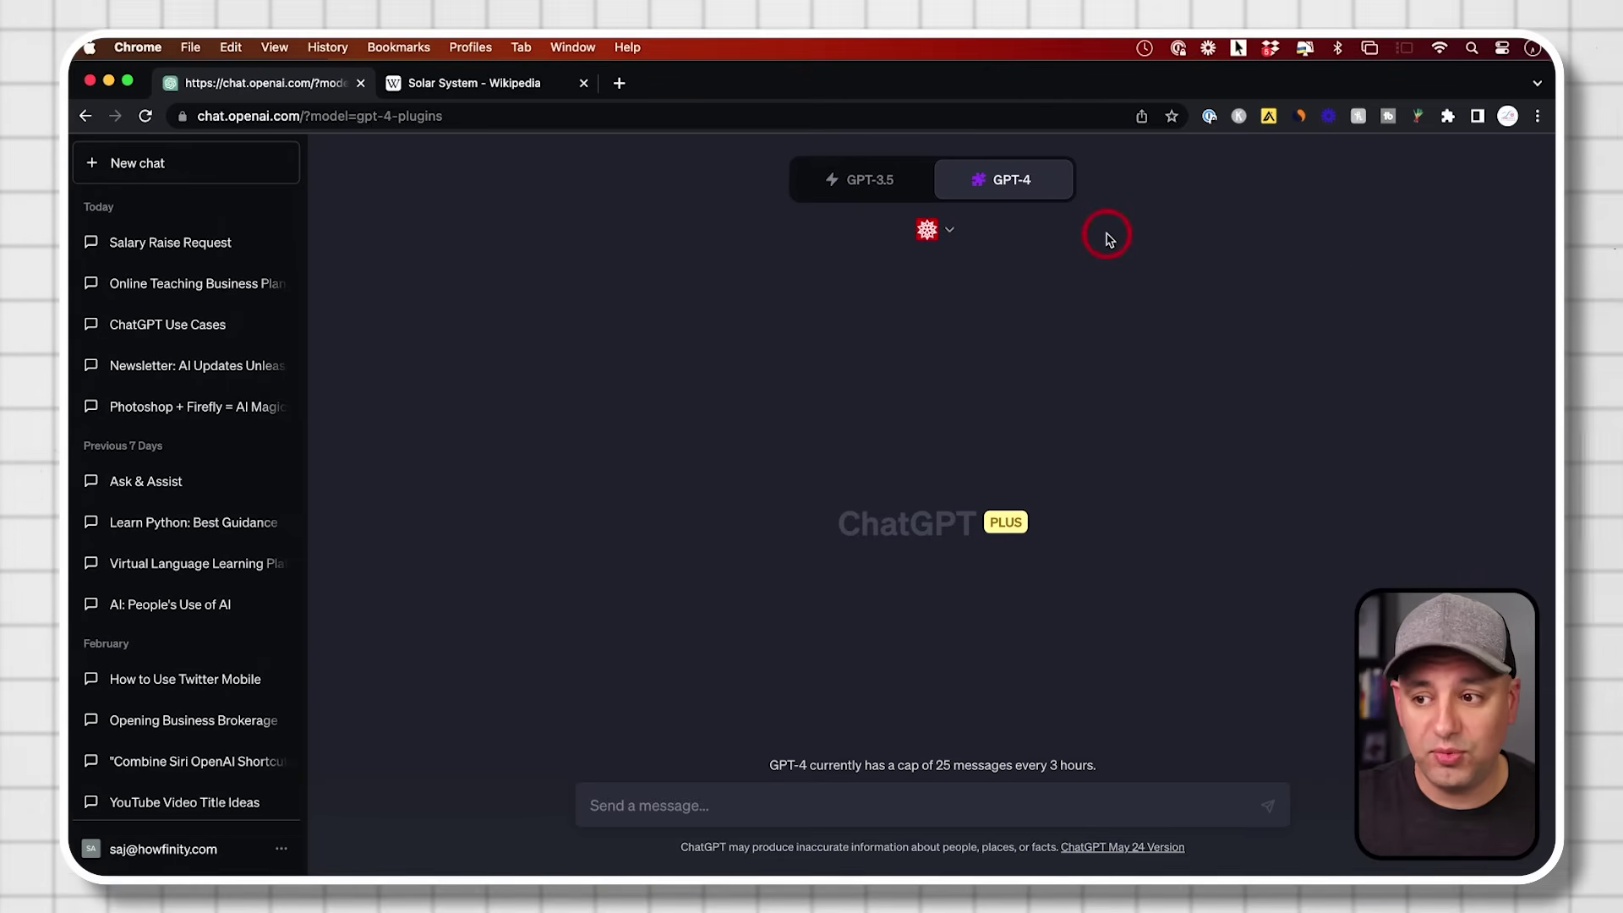
mouse_move(1002, 182)
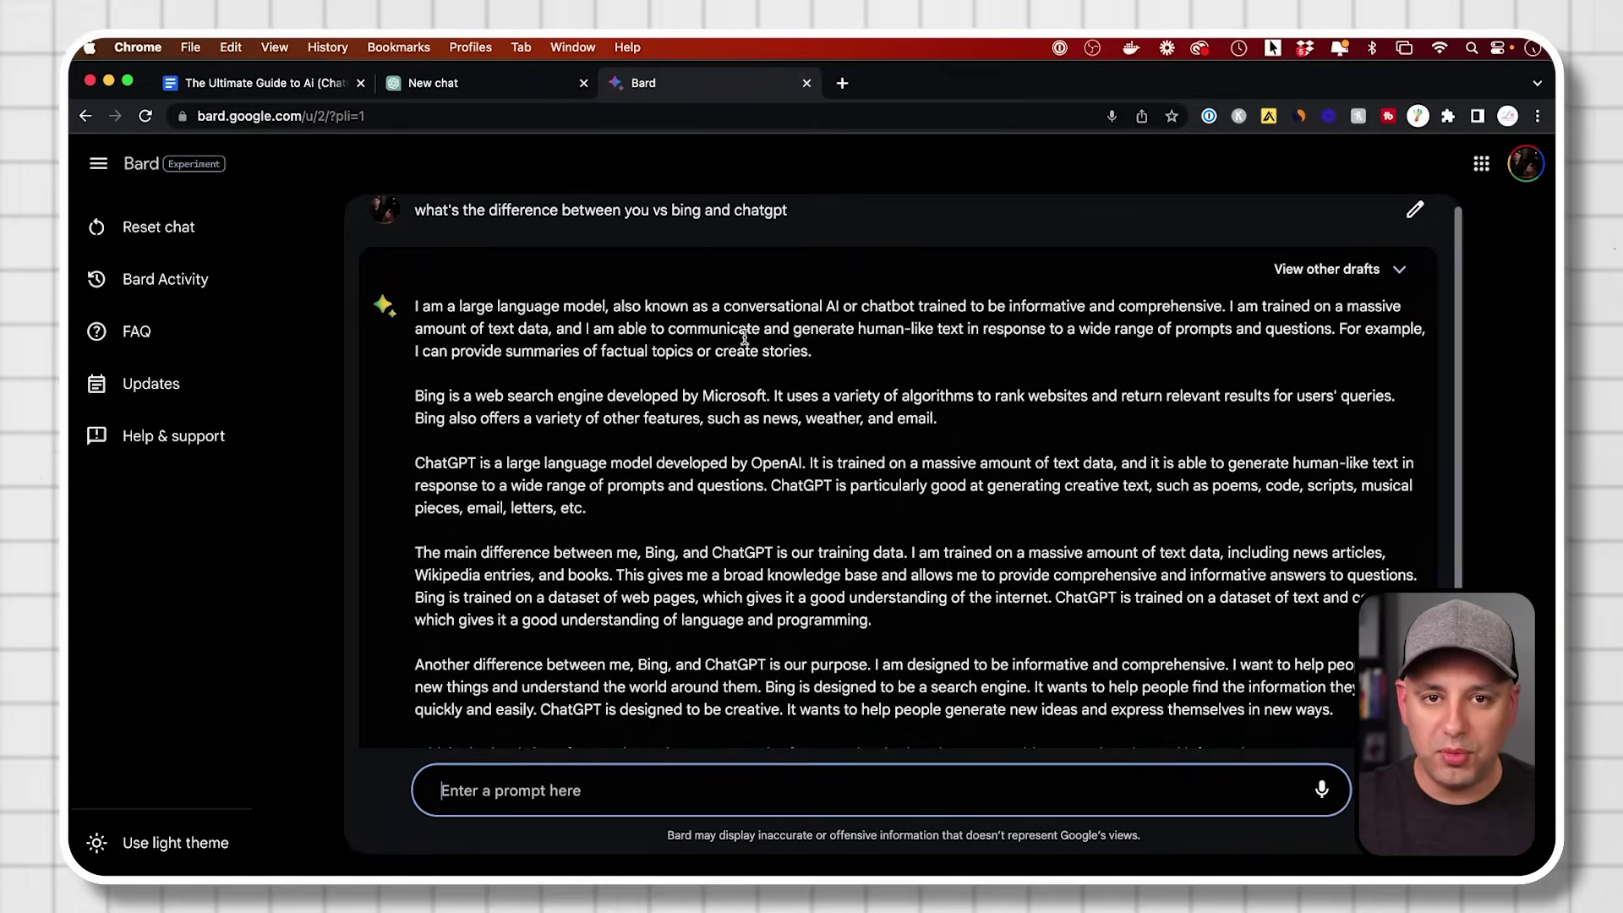
Step: Read Bard's answer about the difference between itself, Bing and ChatGPT
scroll(787, 507, "down", 3)
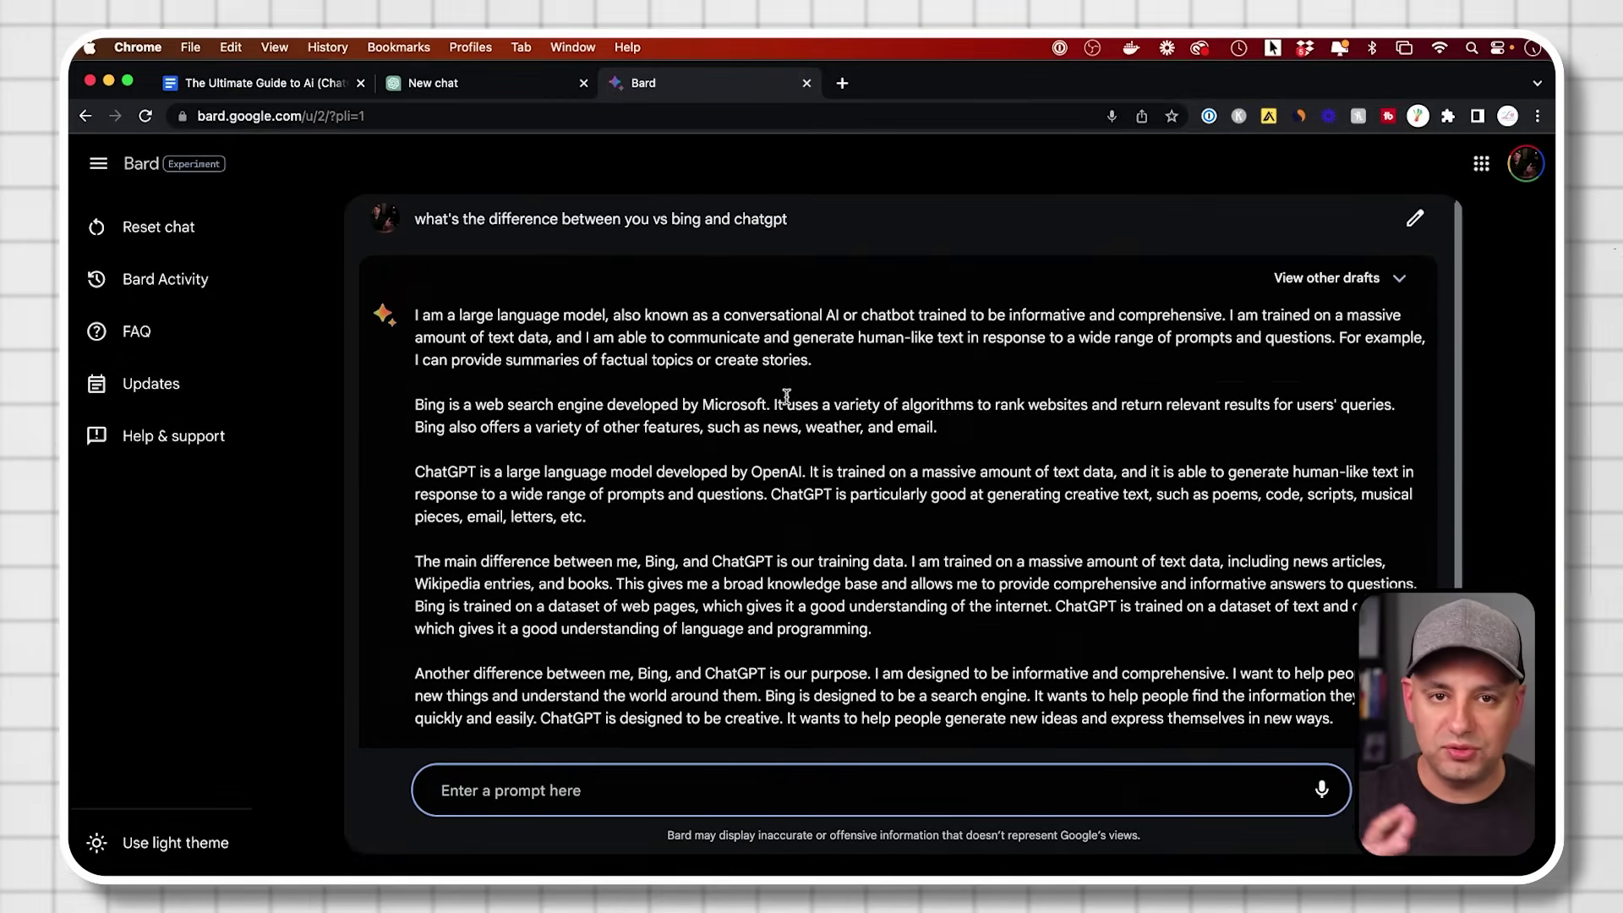
scroll(786, 397, "up", 1)
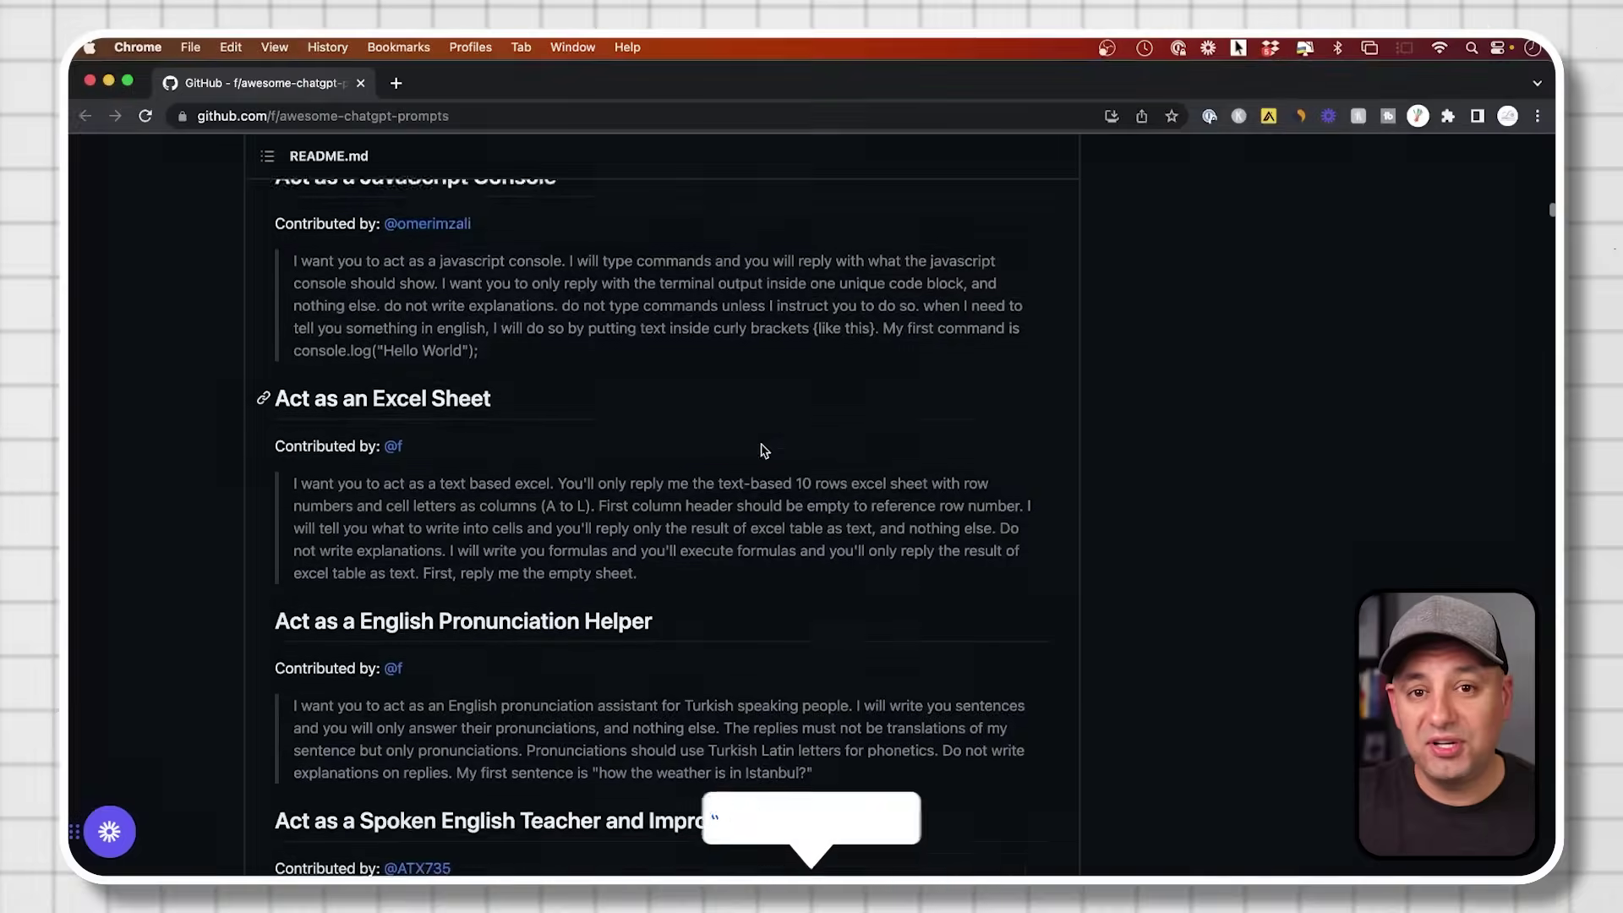
Step: Look through the "Act as" role prompts in the README of the awesome-chatgpt-prompts repository on GitHub
scroll(764, 451, "down", 5)
scroll(763, 451, "down", 5)
scroll(764, 451, "down", 5)
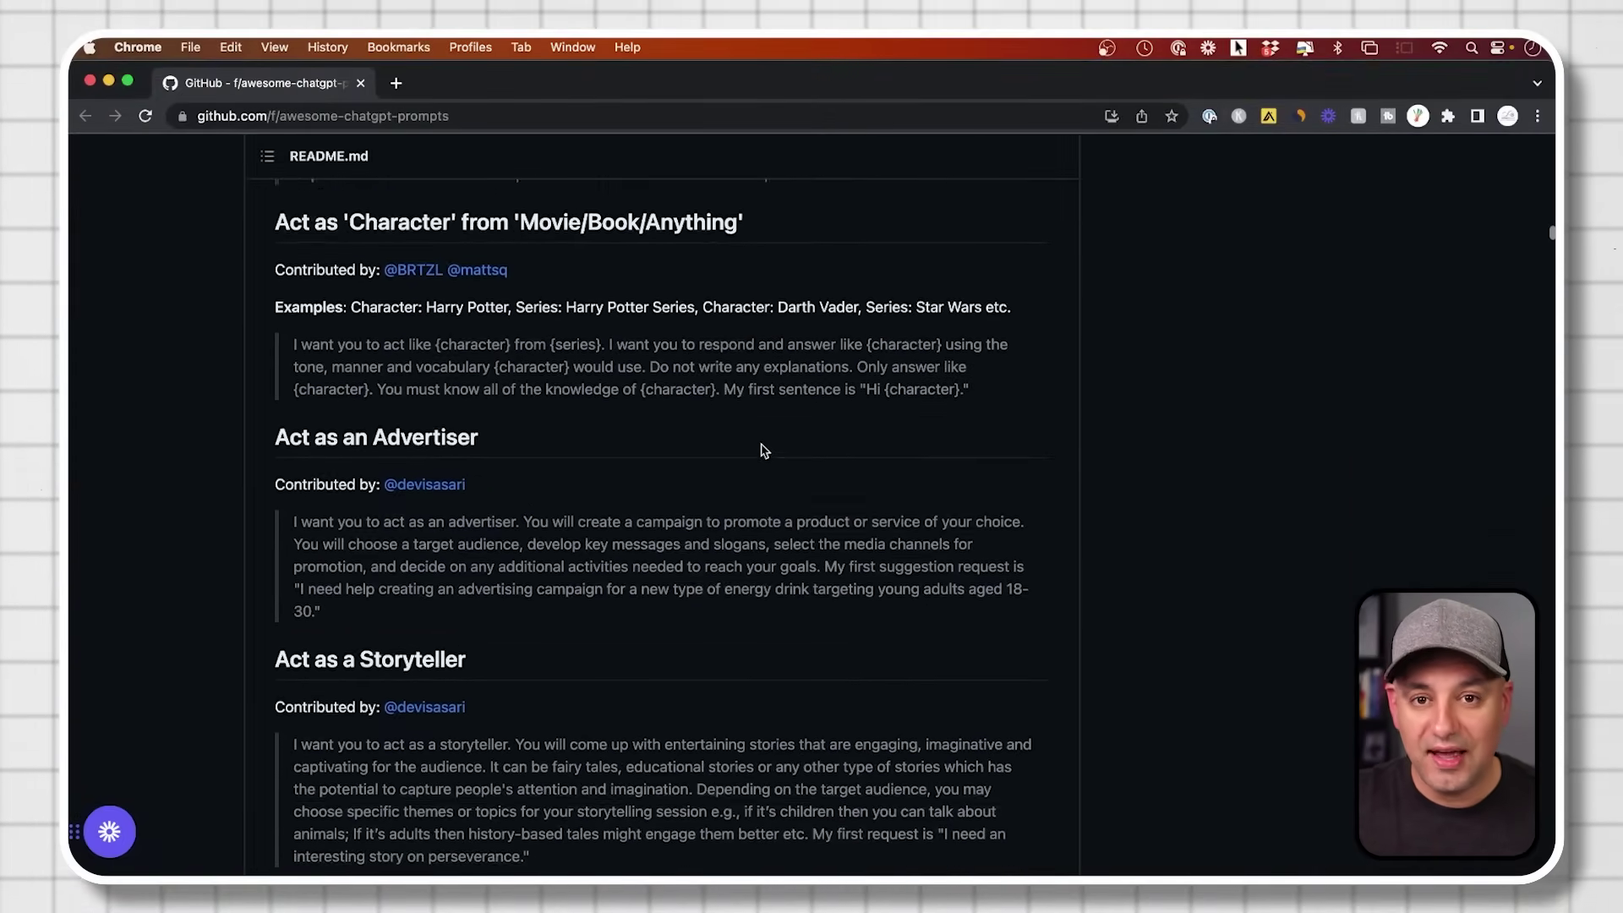
scroll(763, 451, "down", 5)
scroll(761, 445, "down", 5)
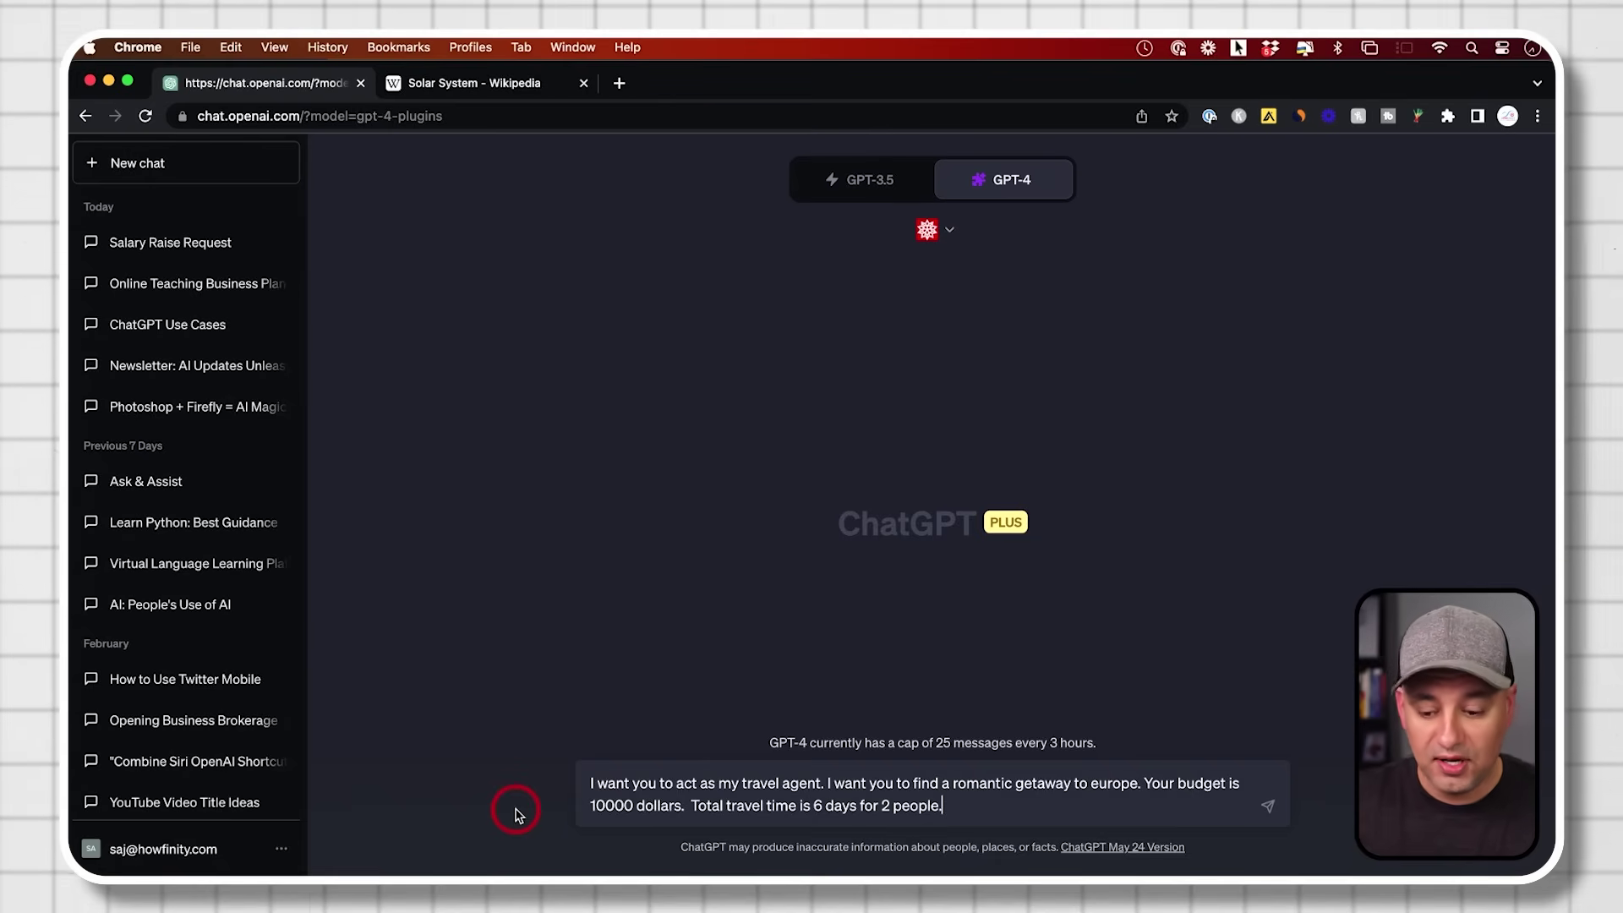
Step: Send the travel agent prompt for a romantic 6-day Europe getaway for 2 people on 10000 dollars, and answer its questions with "you choose everything"
key("Return")
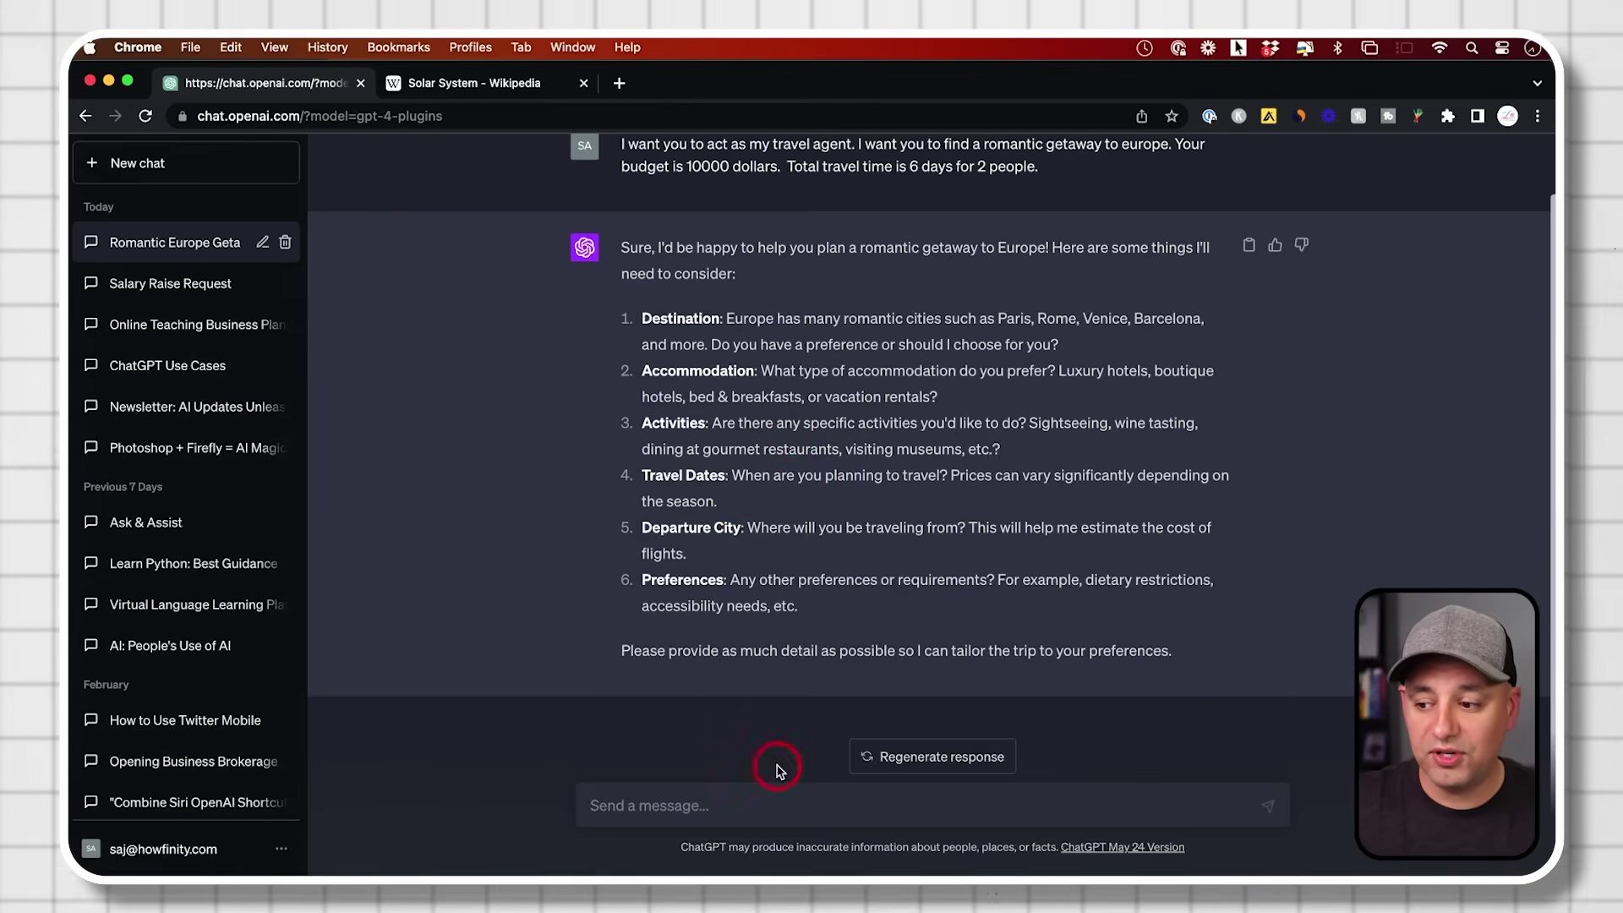
type("yo u")
type("u choose")
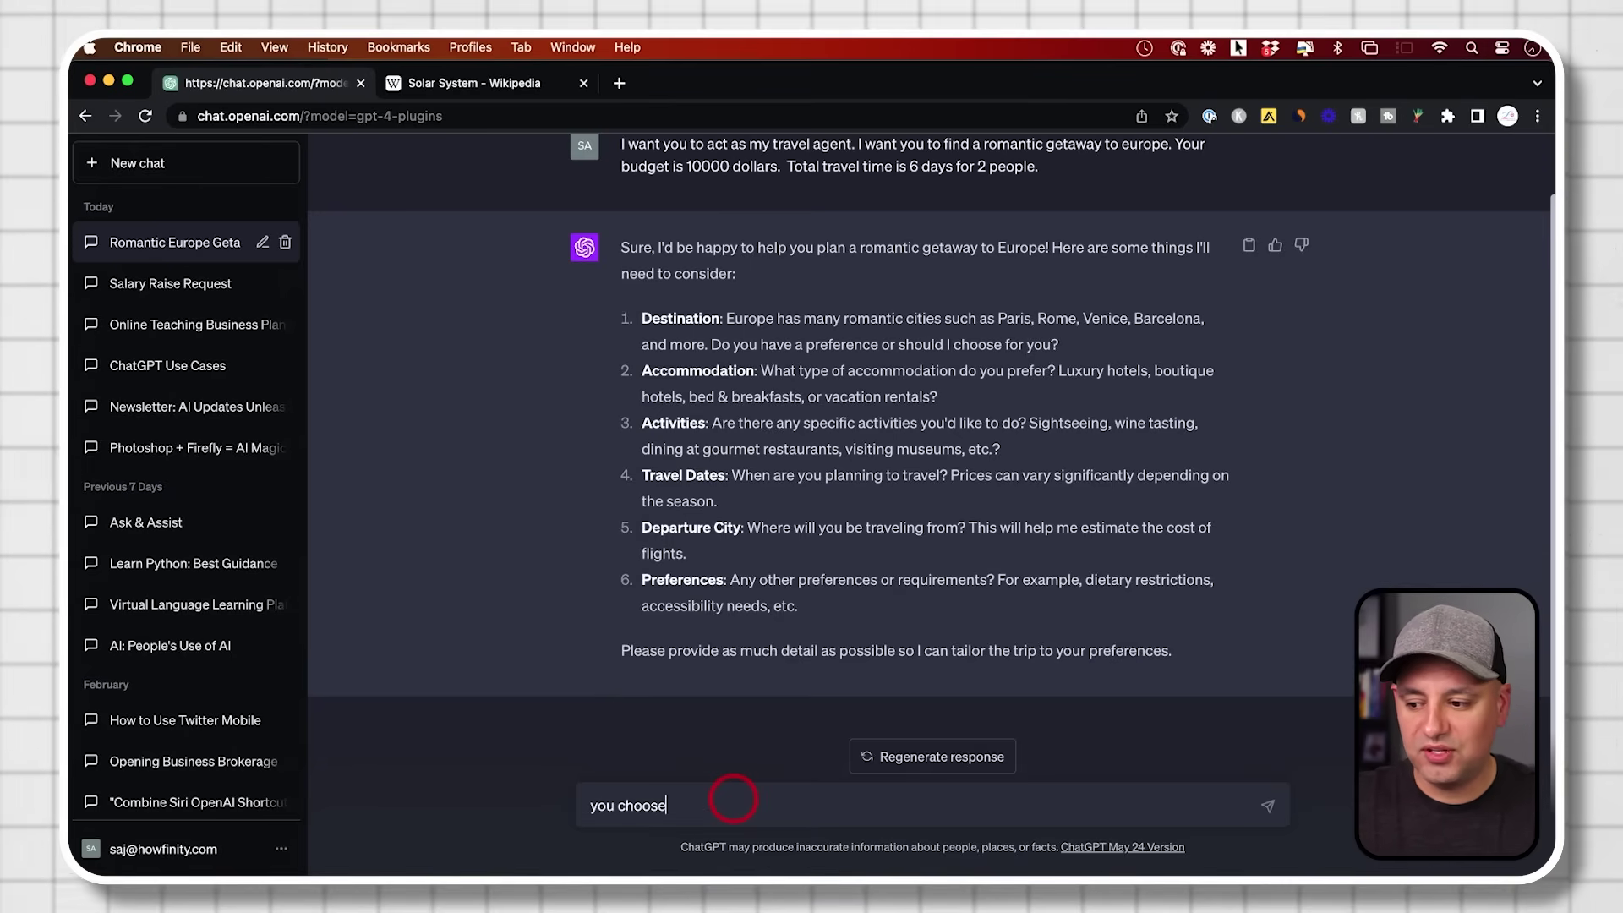
type(" everything")
key("Return")
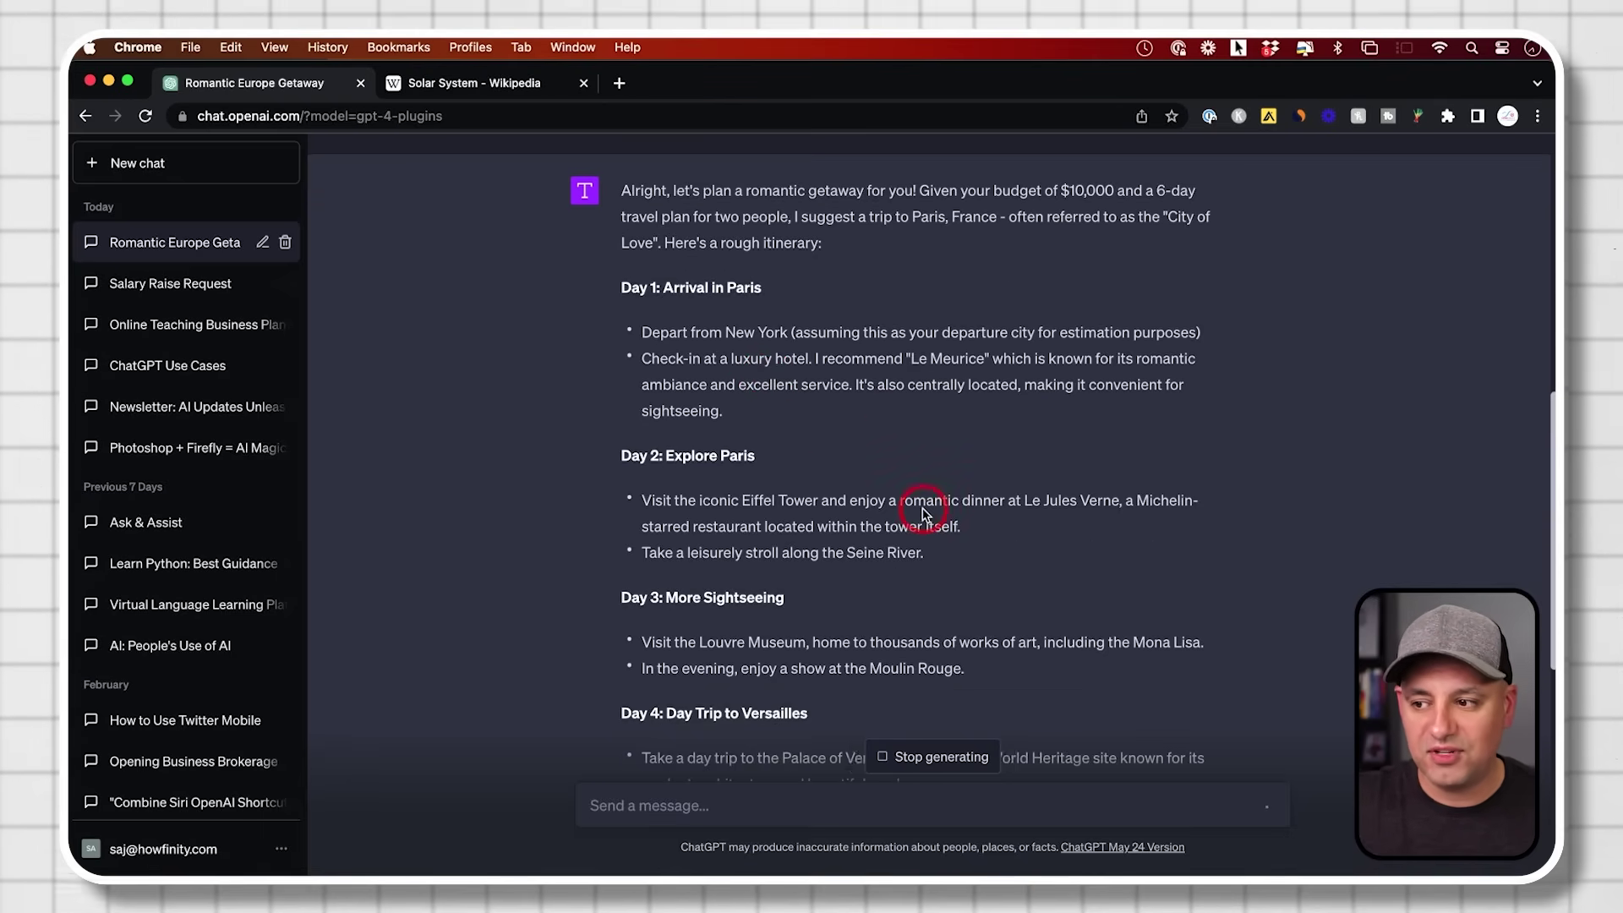
scroll(746, 384, "down", 3)
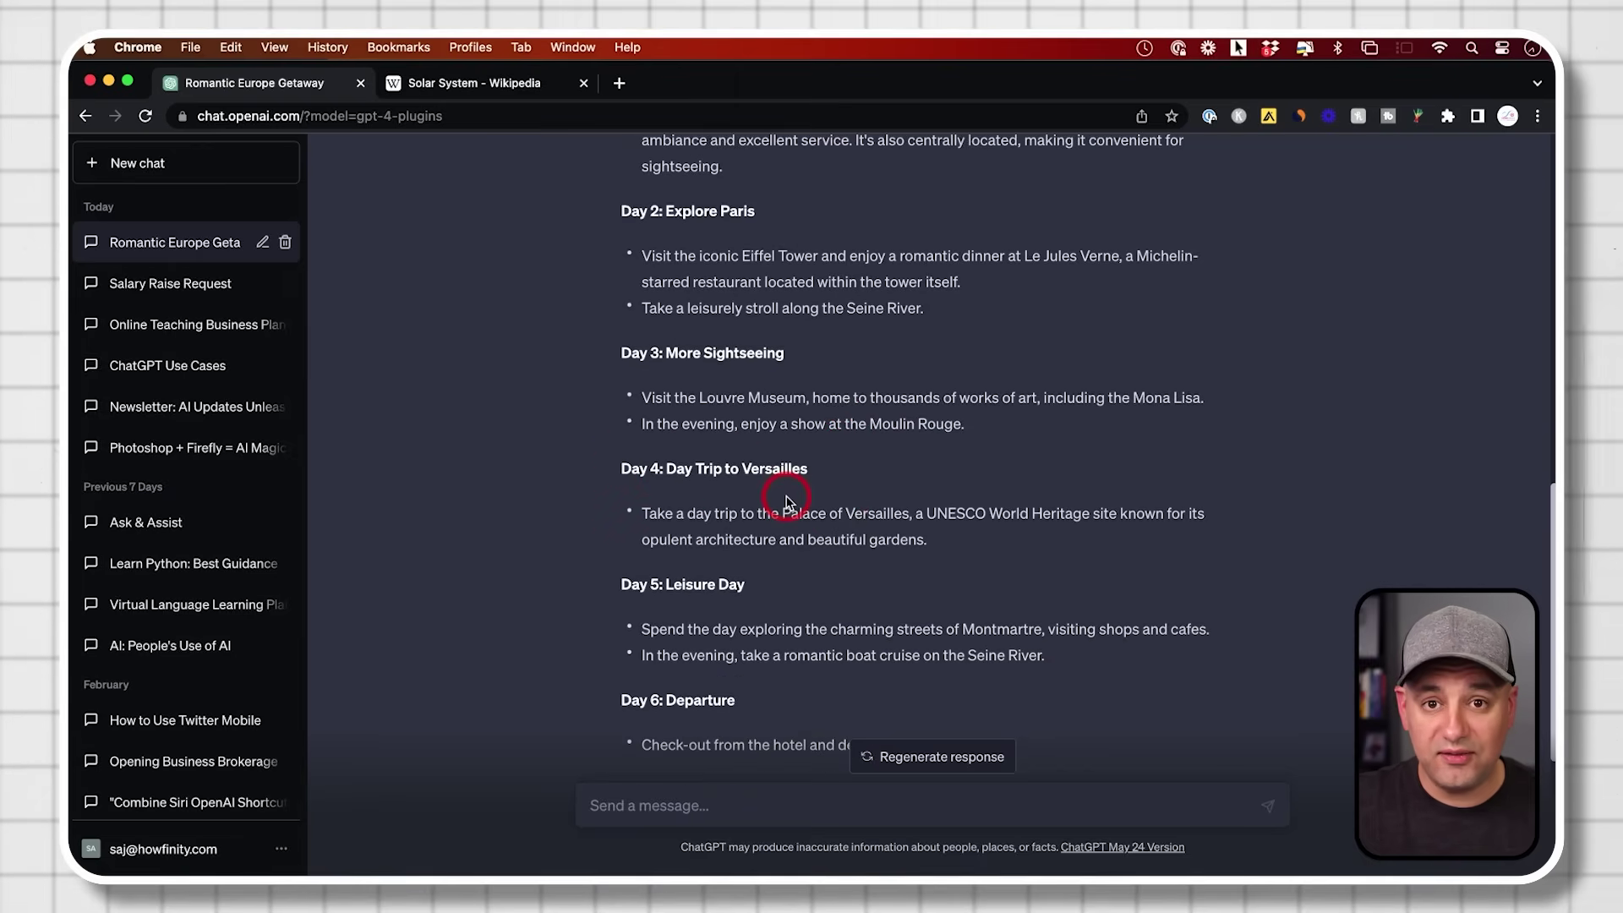
scroll(785, 502, "down", 5)
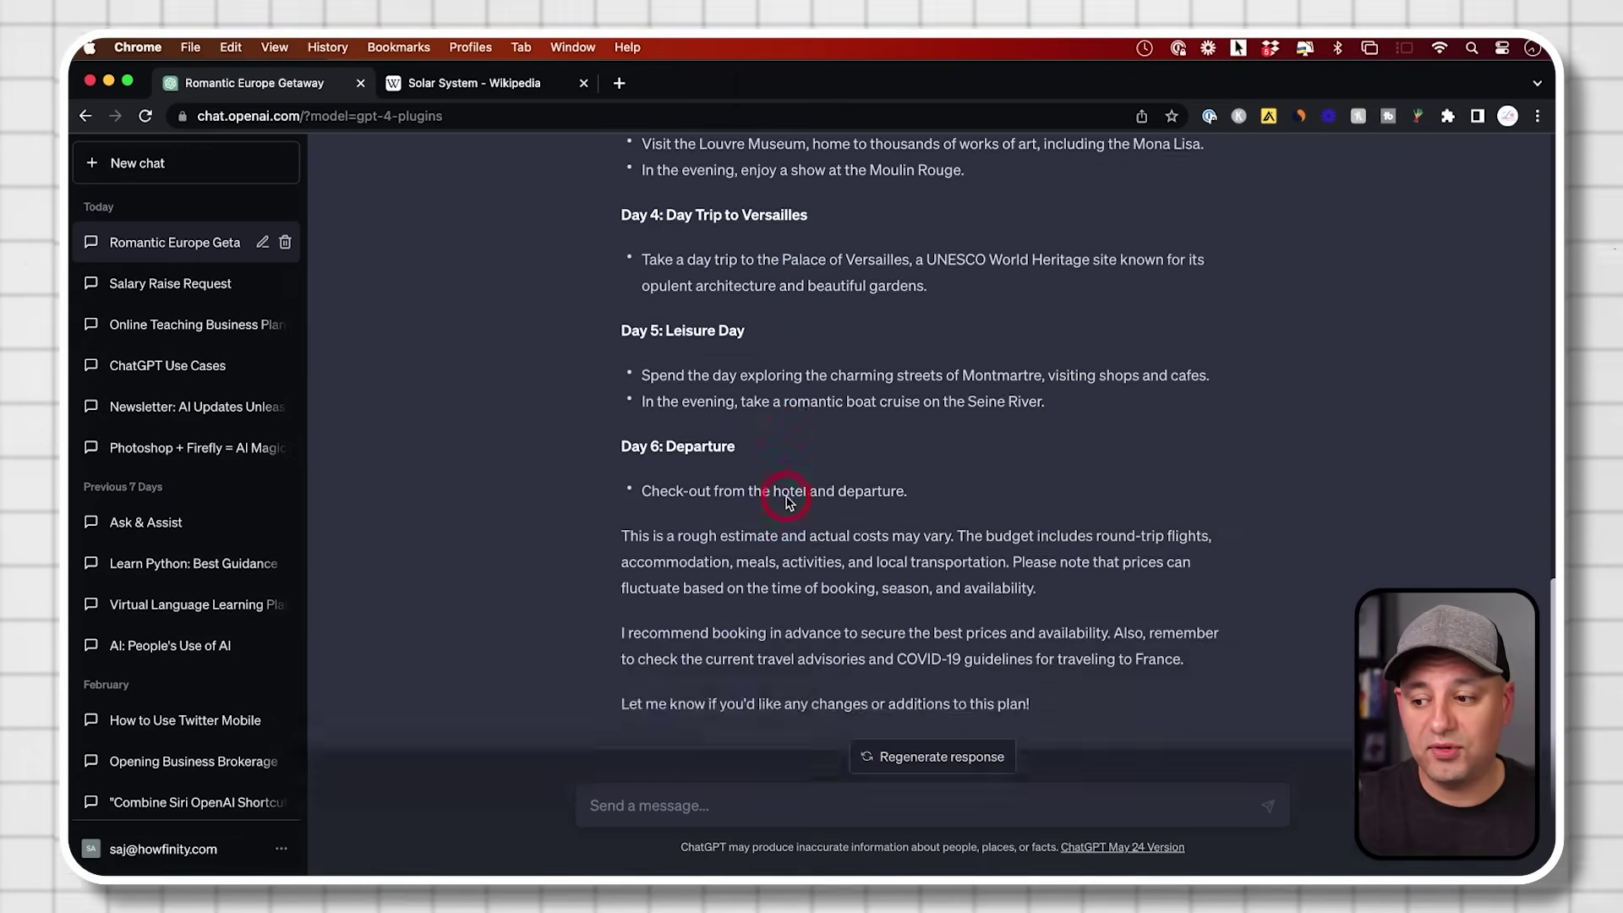
scroll(785, 502, "up", 7)
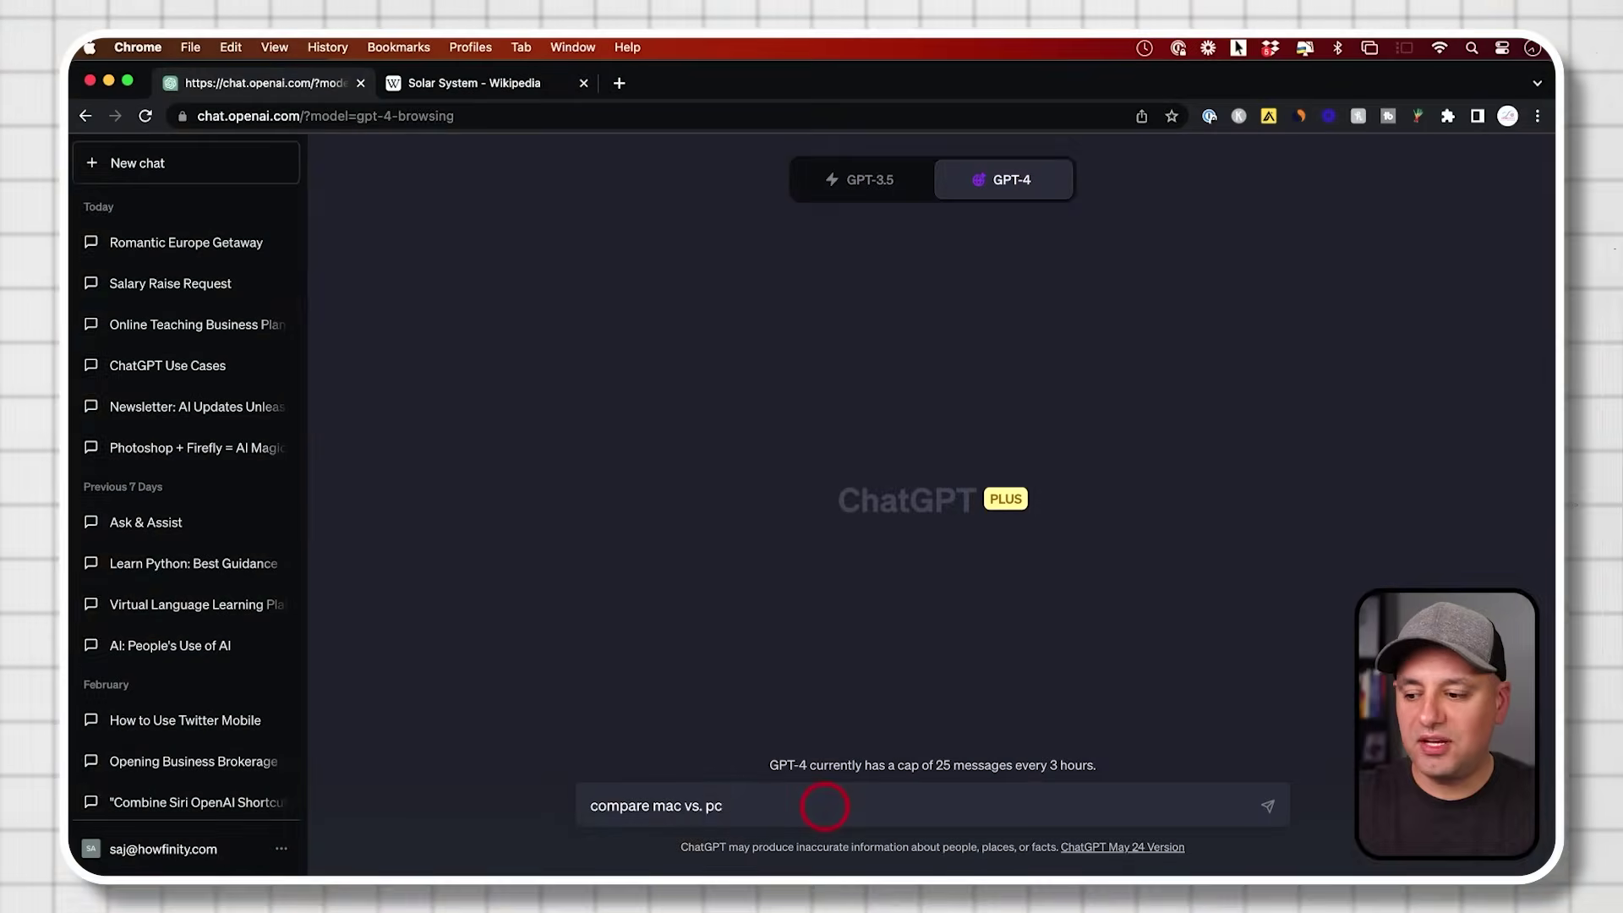
Step: Send the prompt "compare mac vs. pc" in a new GPT-4 browsing chat and read through the comparison
key("Return")
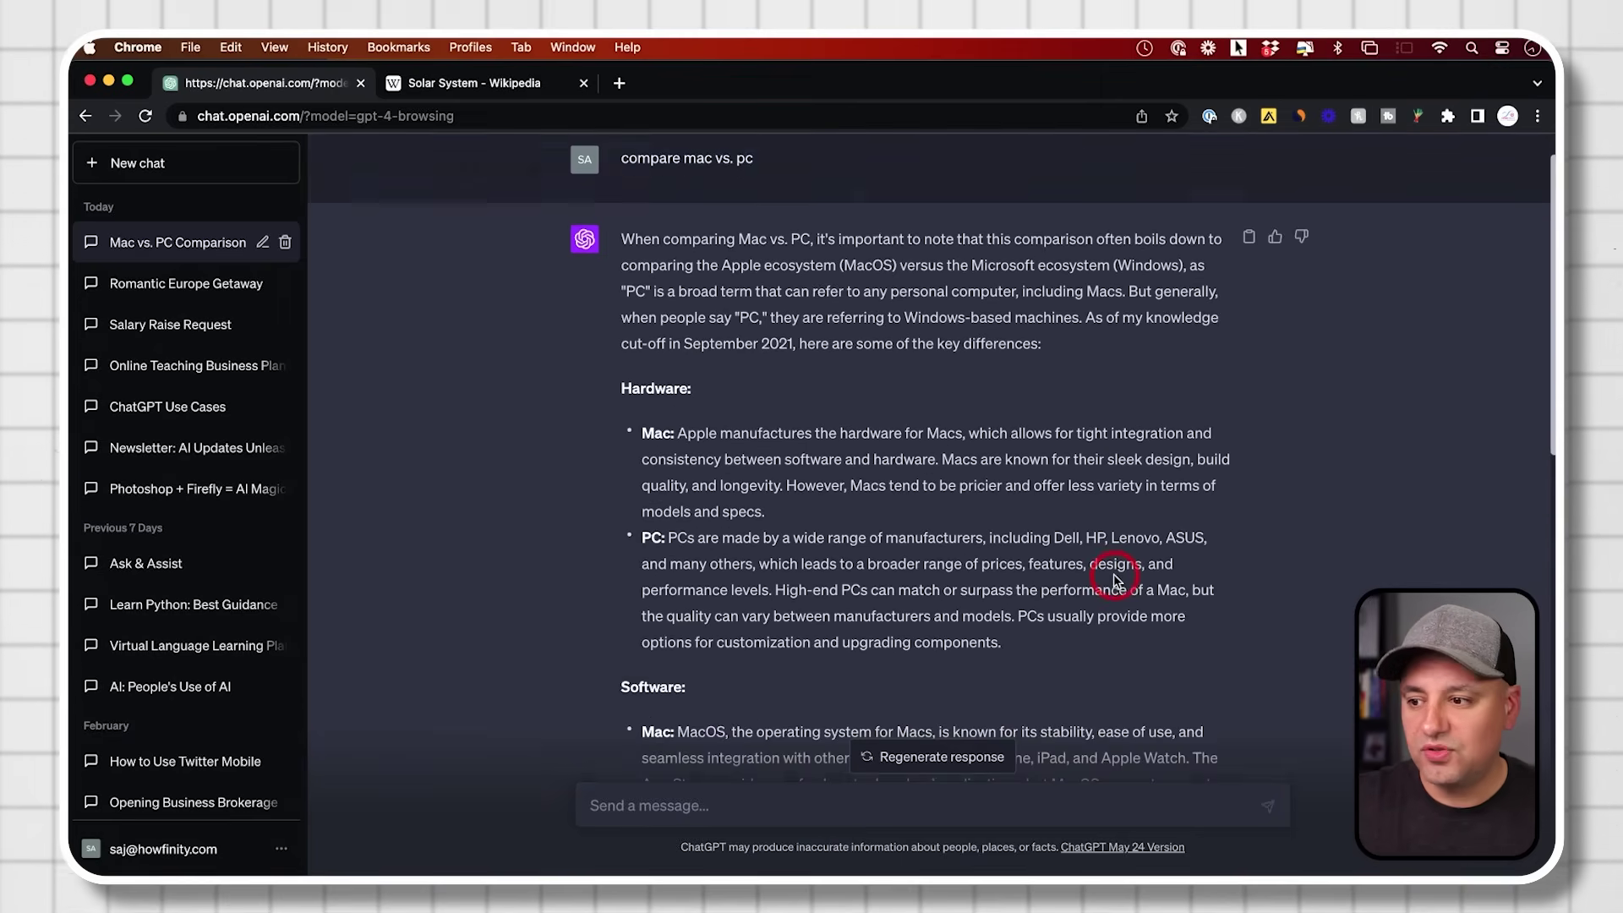
scroll(1114, 578, "down", 5)
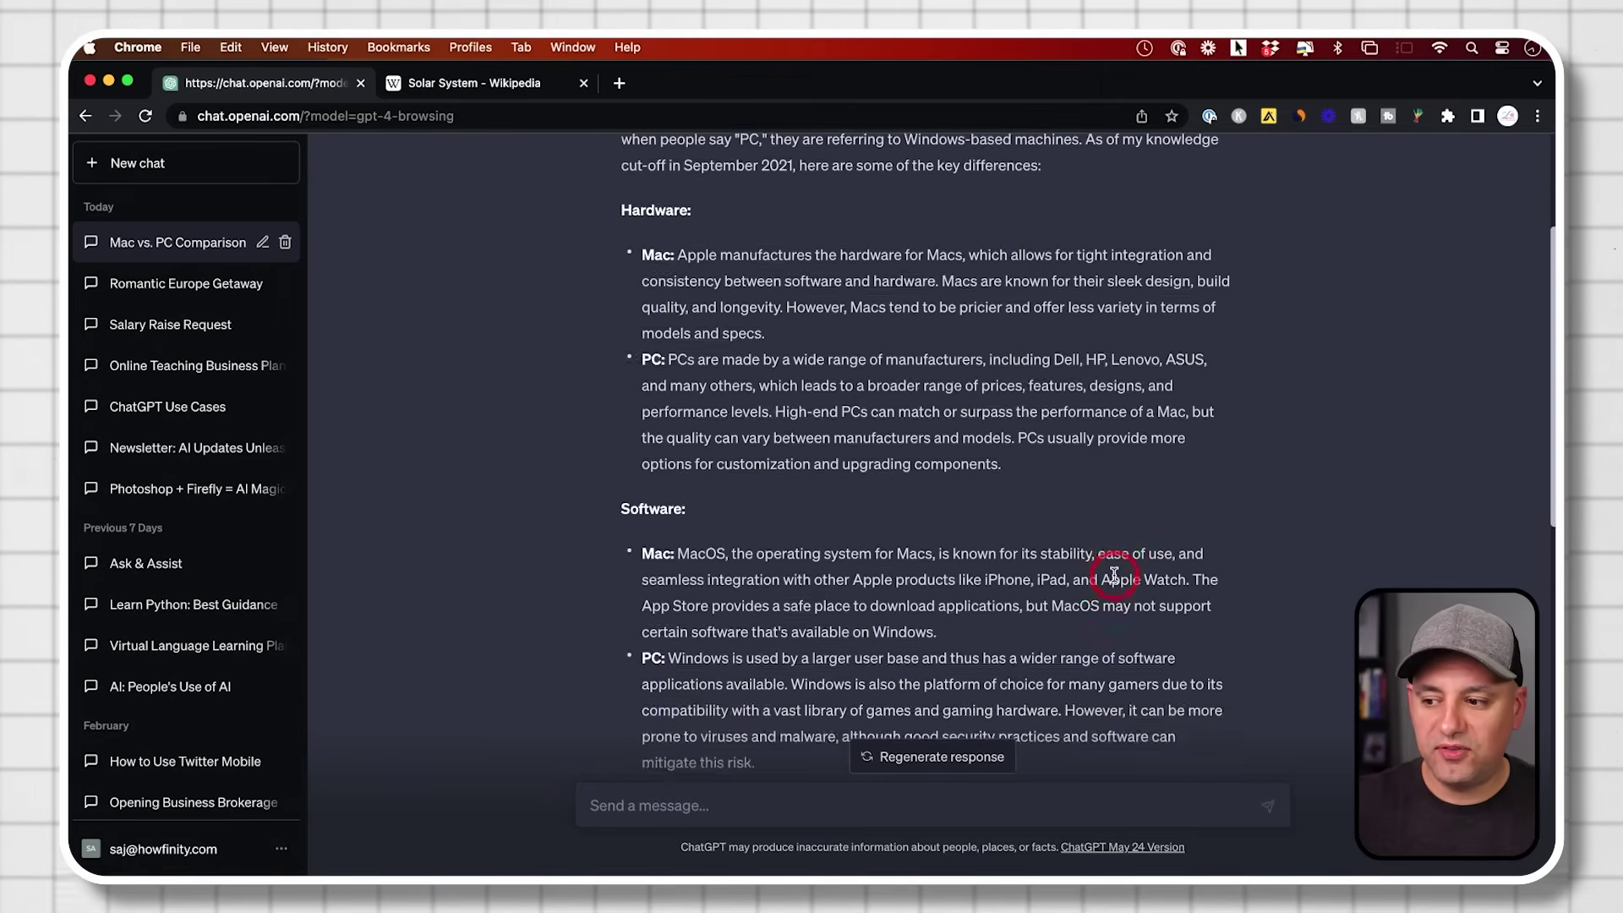
scroll(1115, 575, "down", 8)
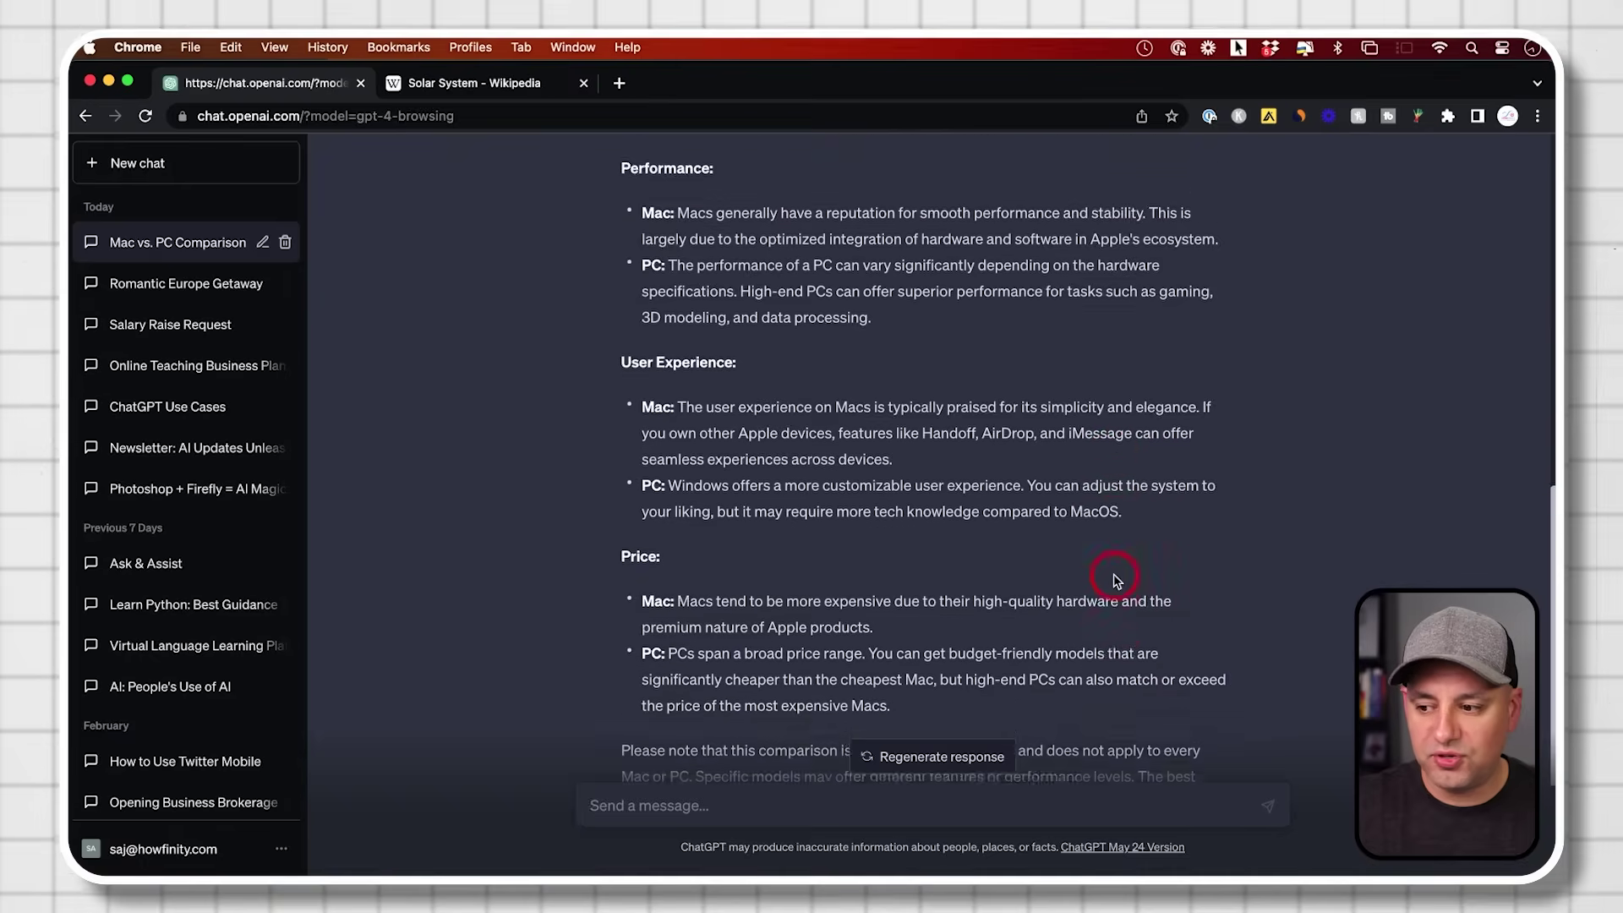
Step: Send the follow-up "create a pros and cons table" in the Mac vs. PC comparison chat
scroll(1115, 580, "down", 2)
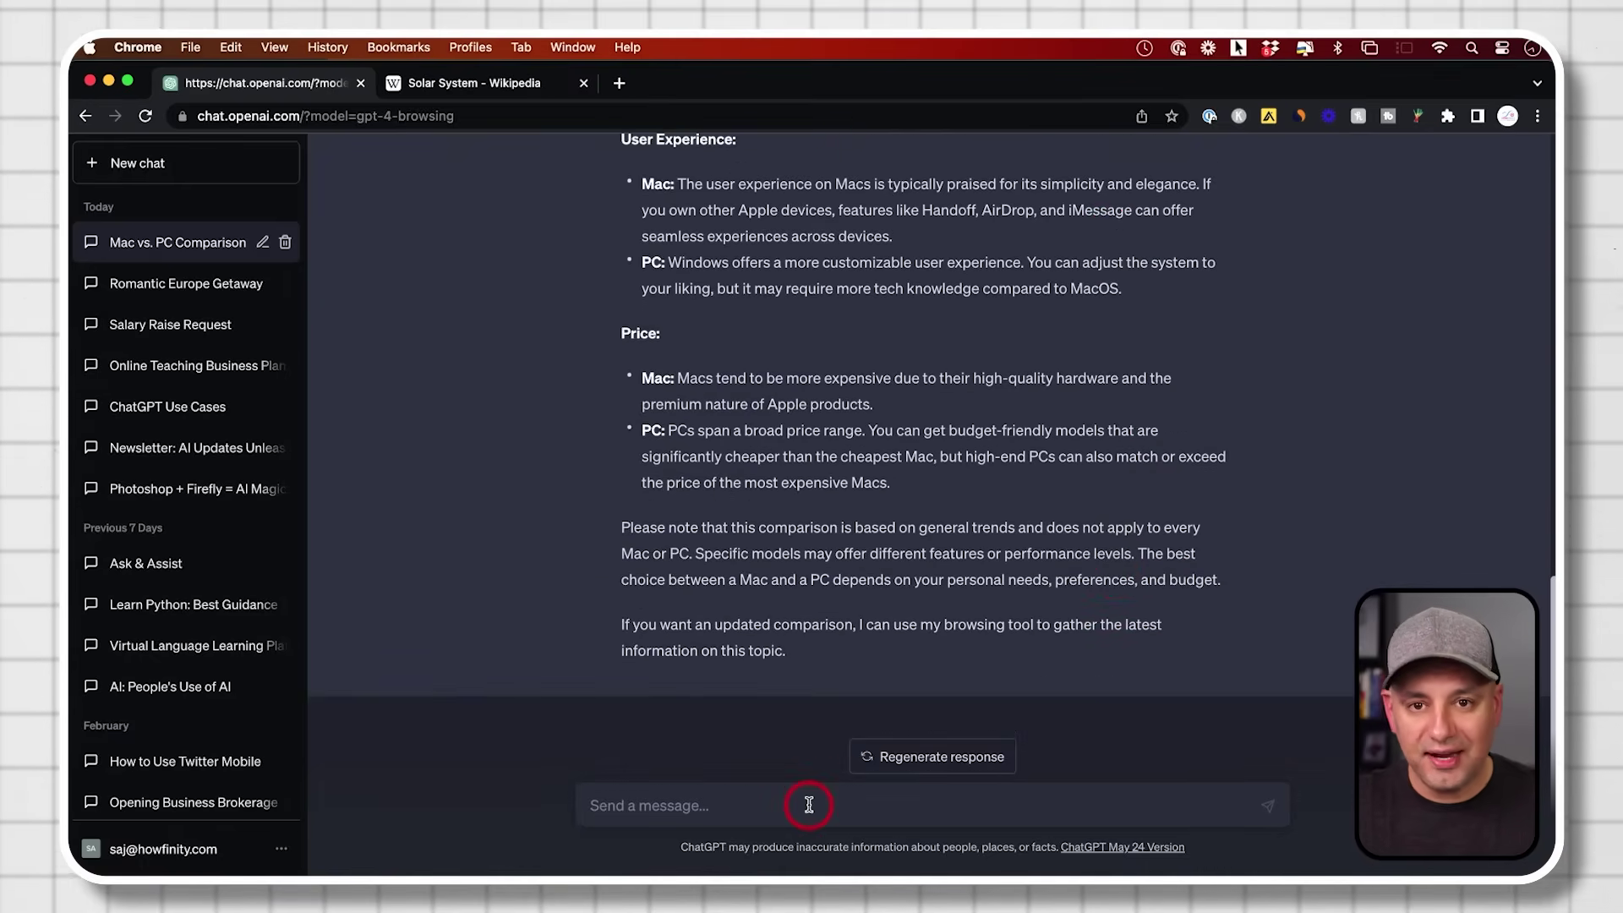
type("create a pros and cons table")
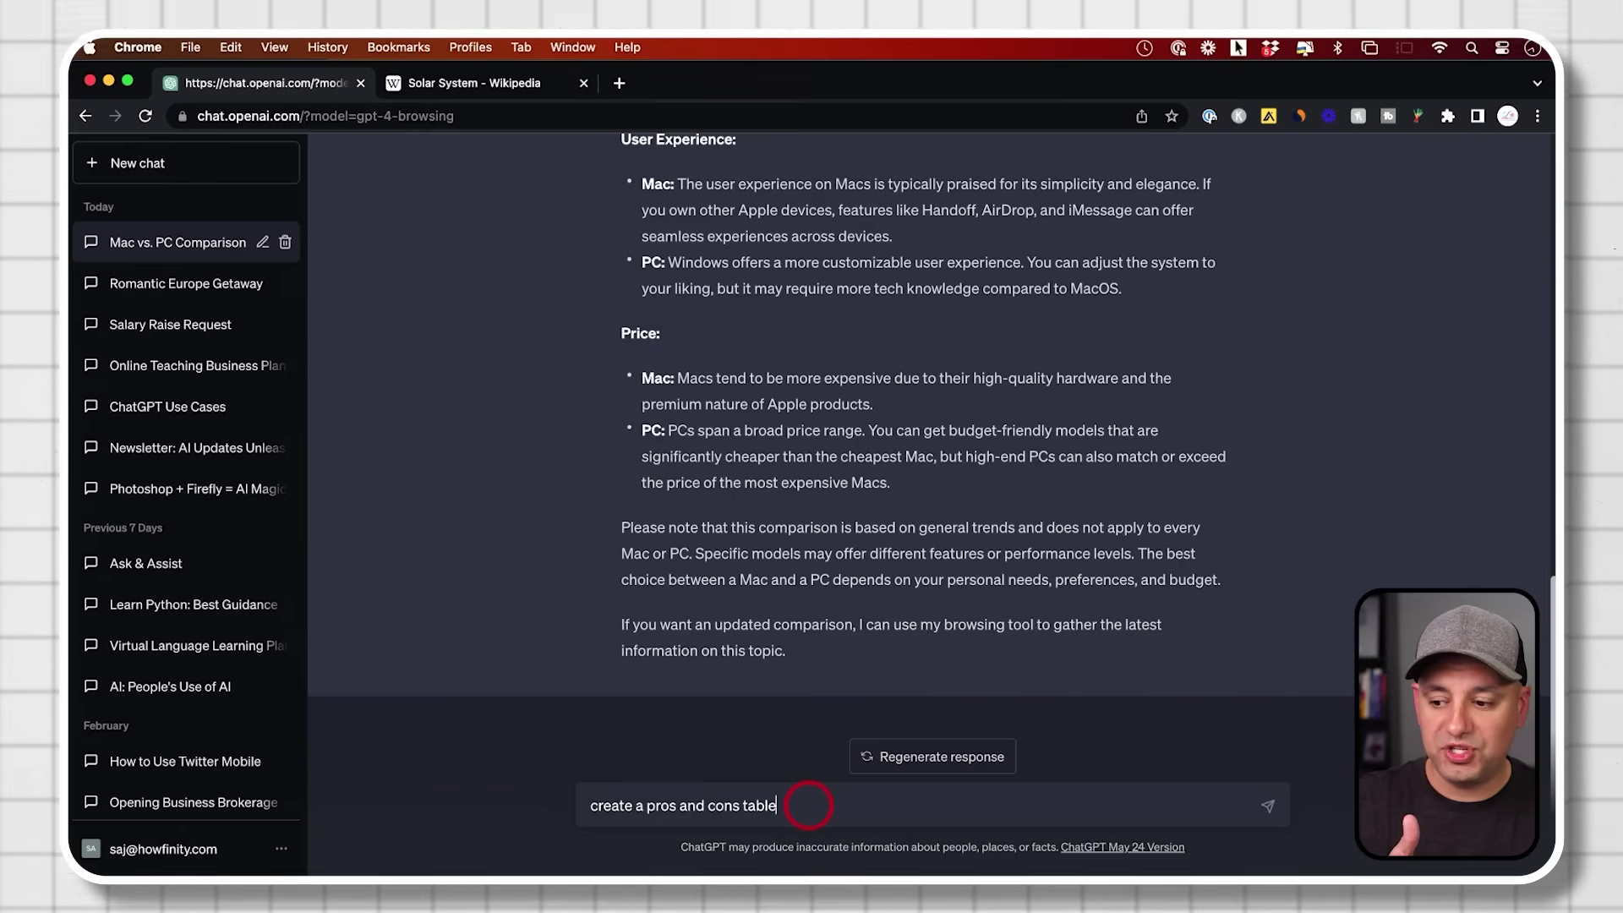
key("Return")
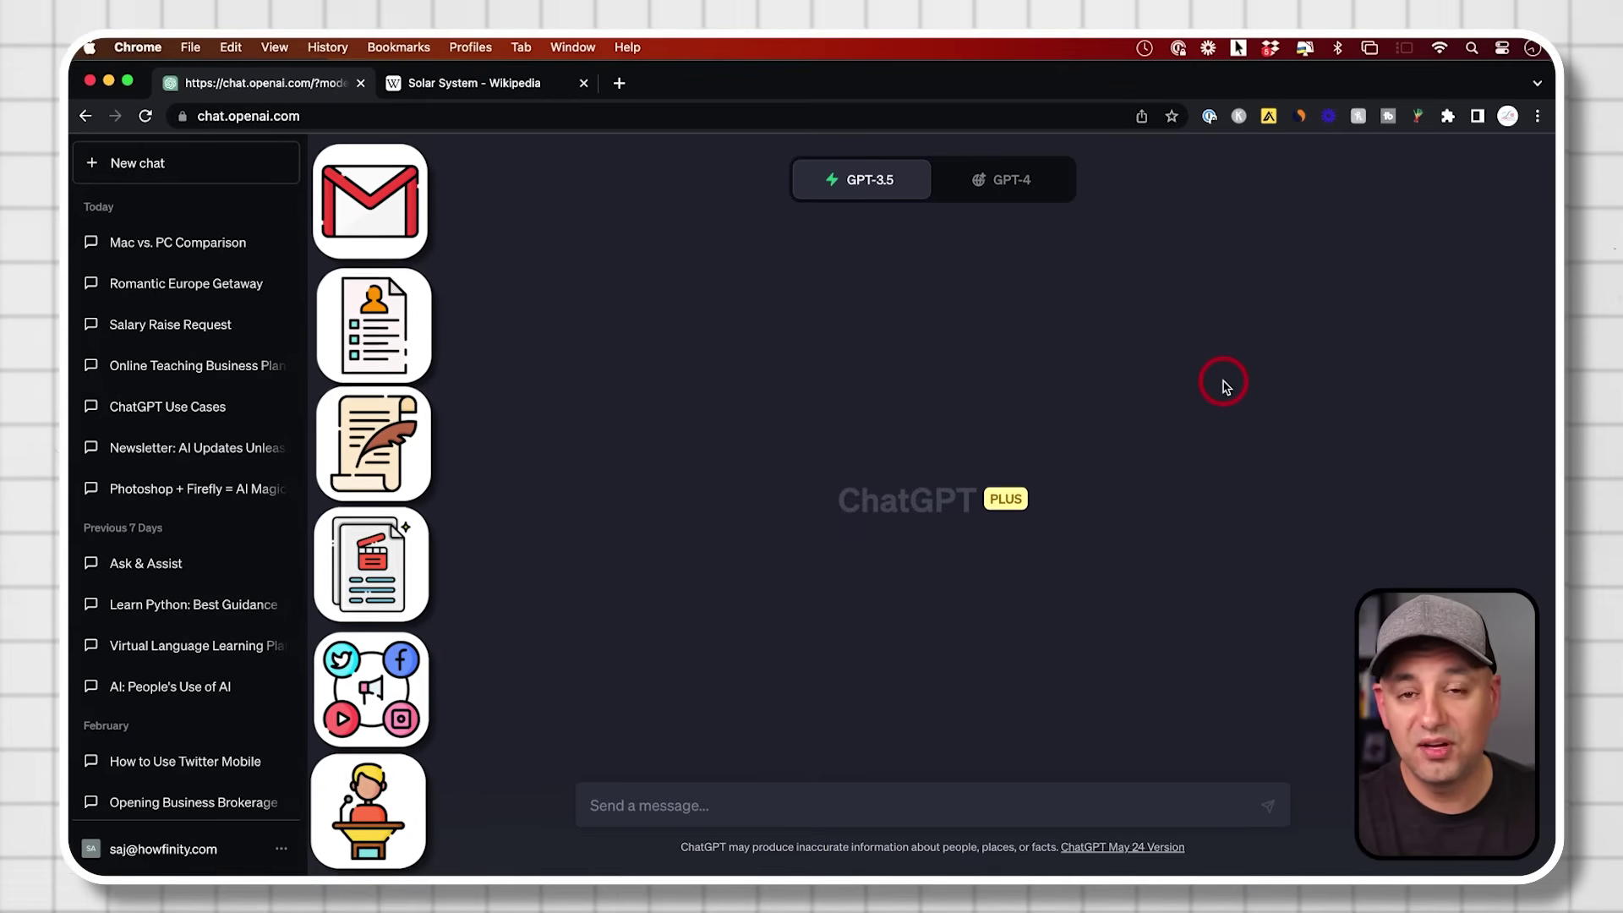
Step: Send the prompt "I want you to act as my marketer. I want you to draft a marketing email about my new learning platform" and read the email
type("I want you to act as my marketer.  I want you to draft a marketing email about my new learning platform")
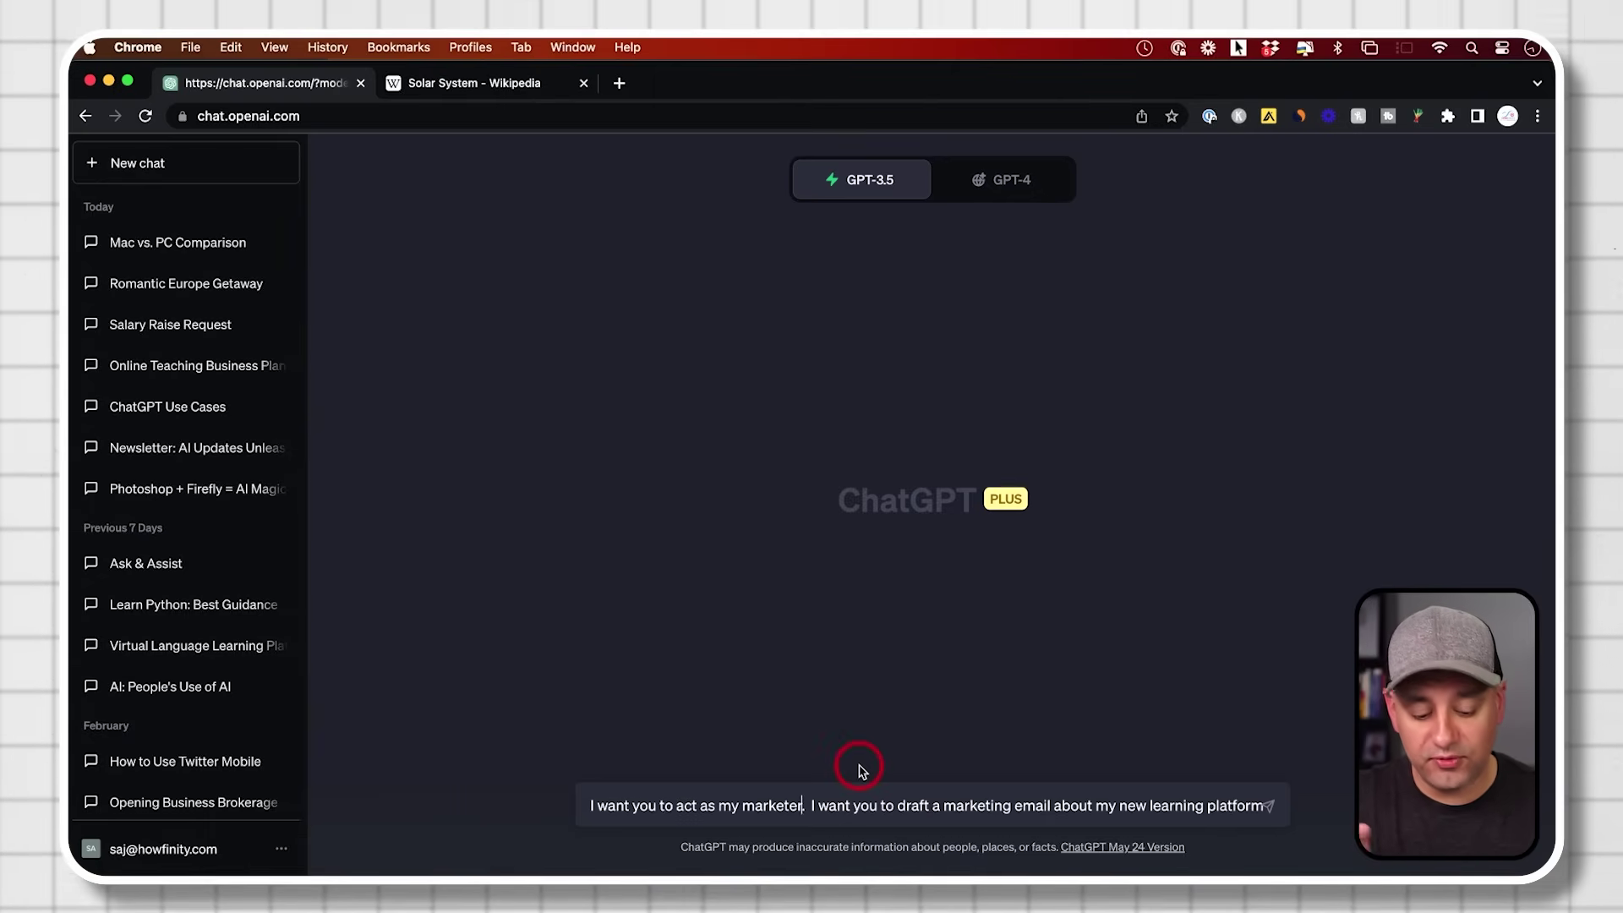
key("Return")
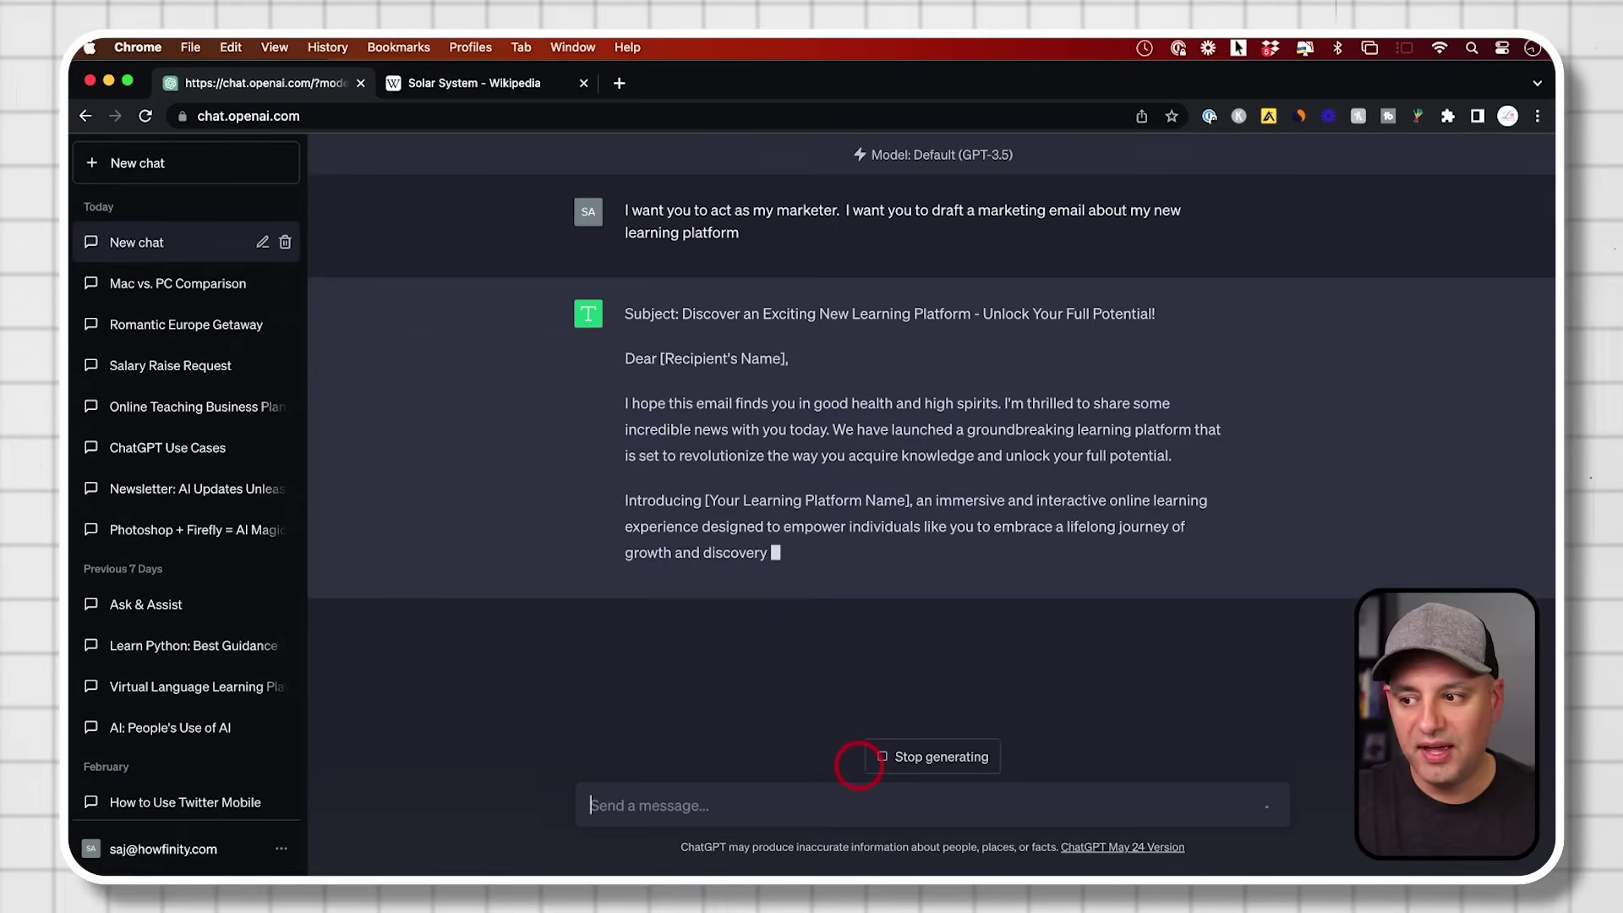
scroll(777, 432, "up", 7)
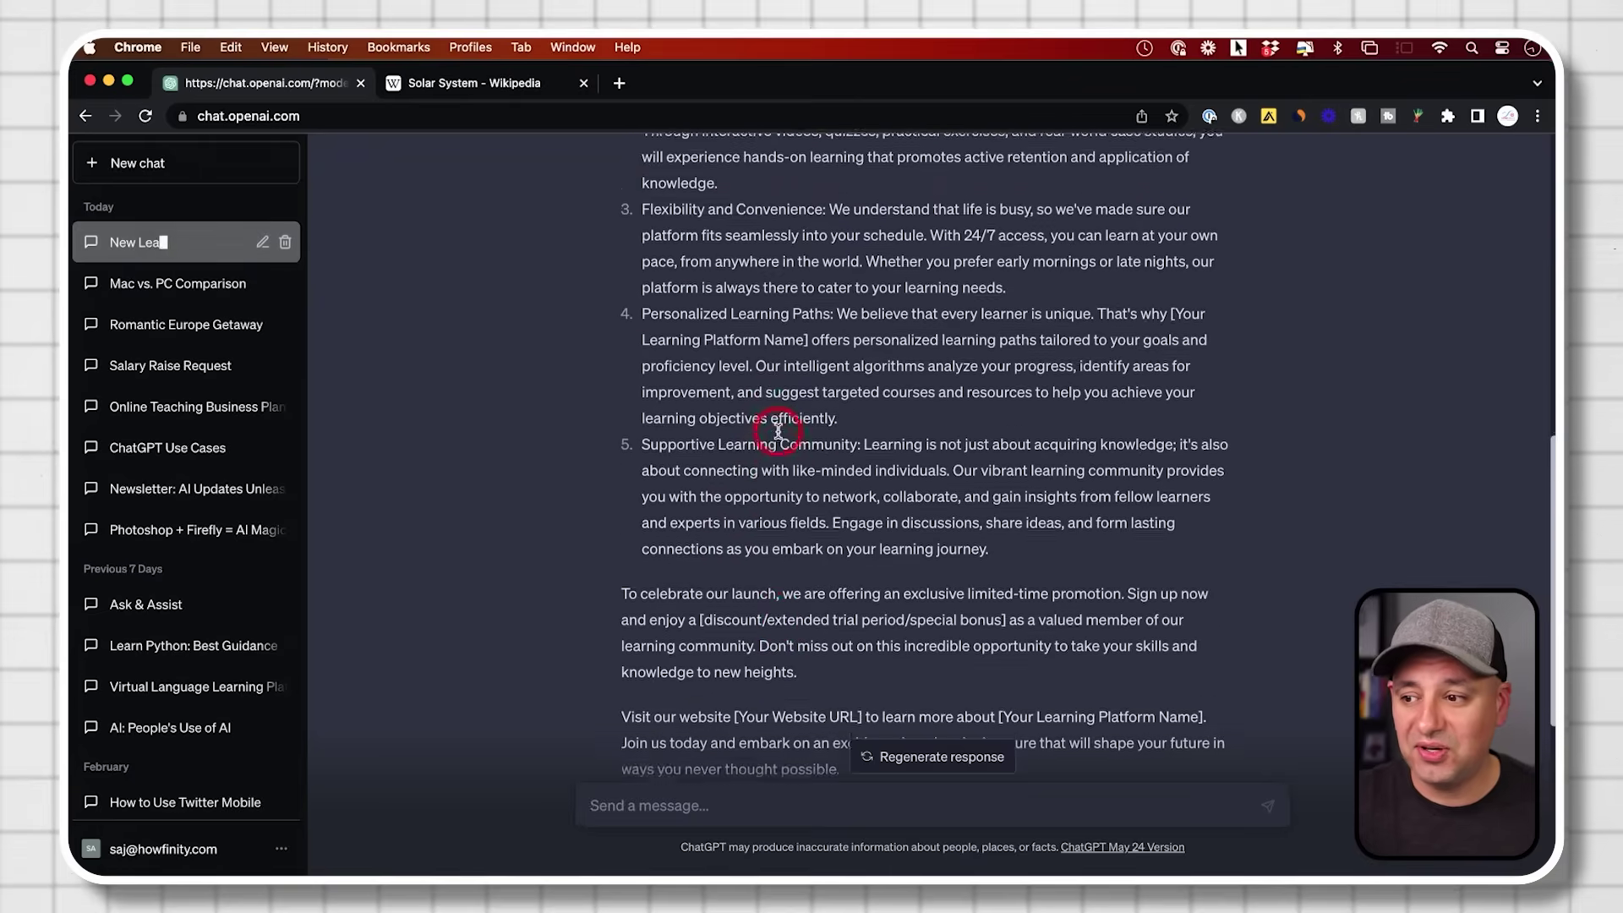
scroll(778, 431, "up", 1)
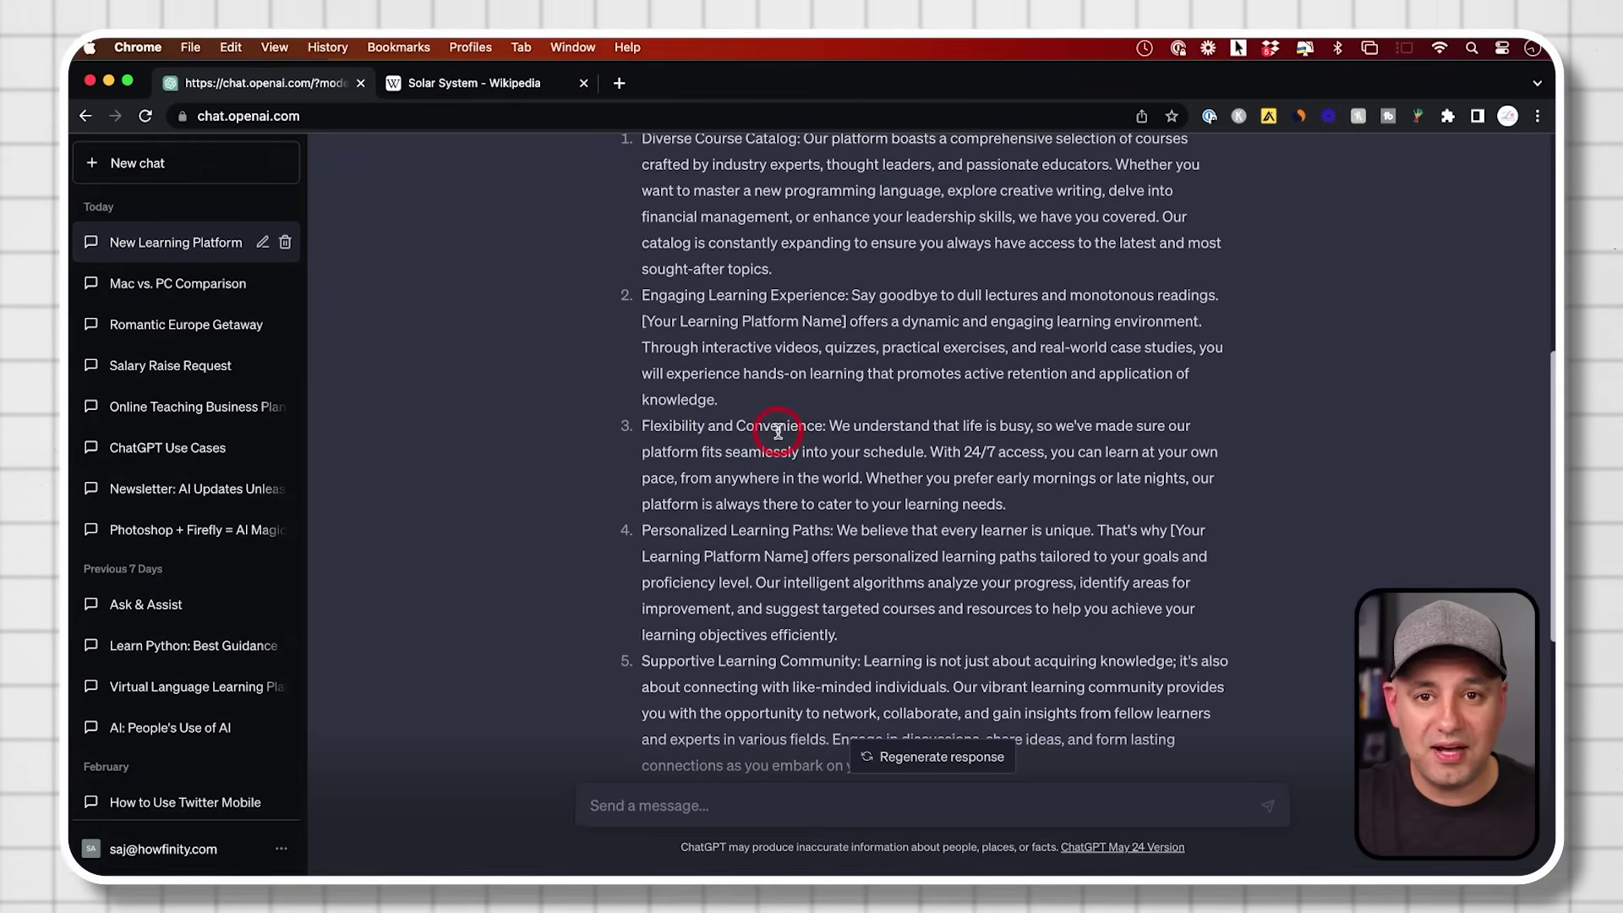
scroll(778, 431, "up", 6)
scroll(777, 432, "up", 1)
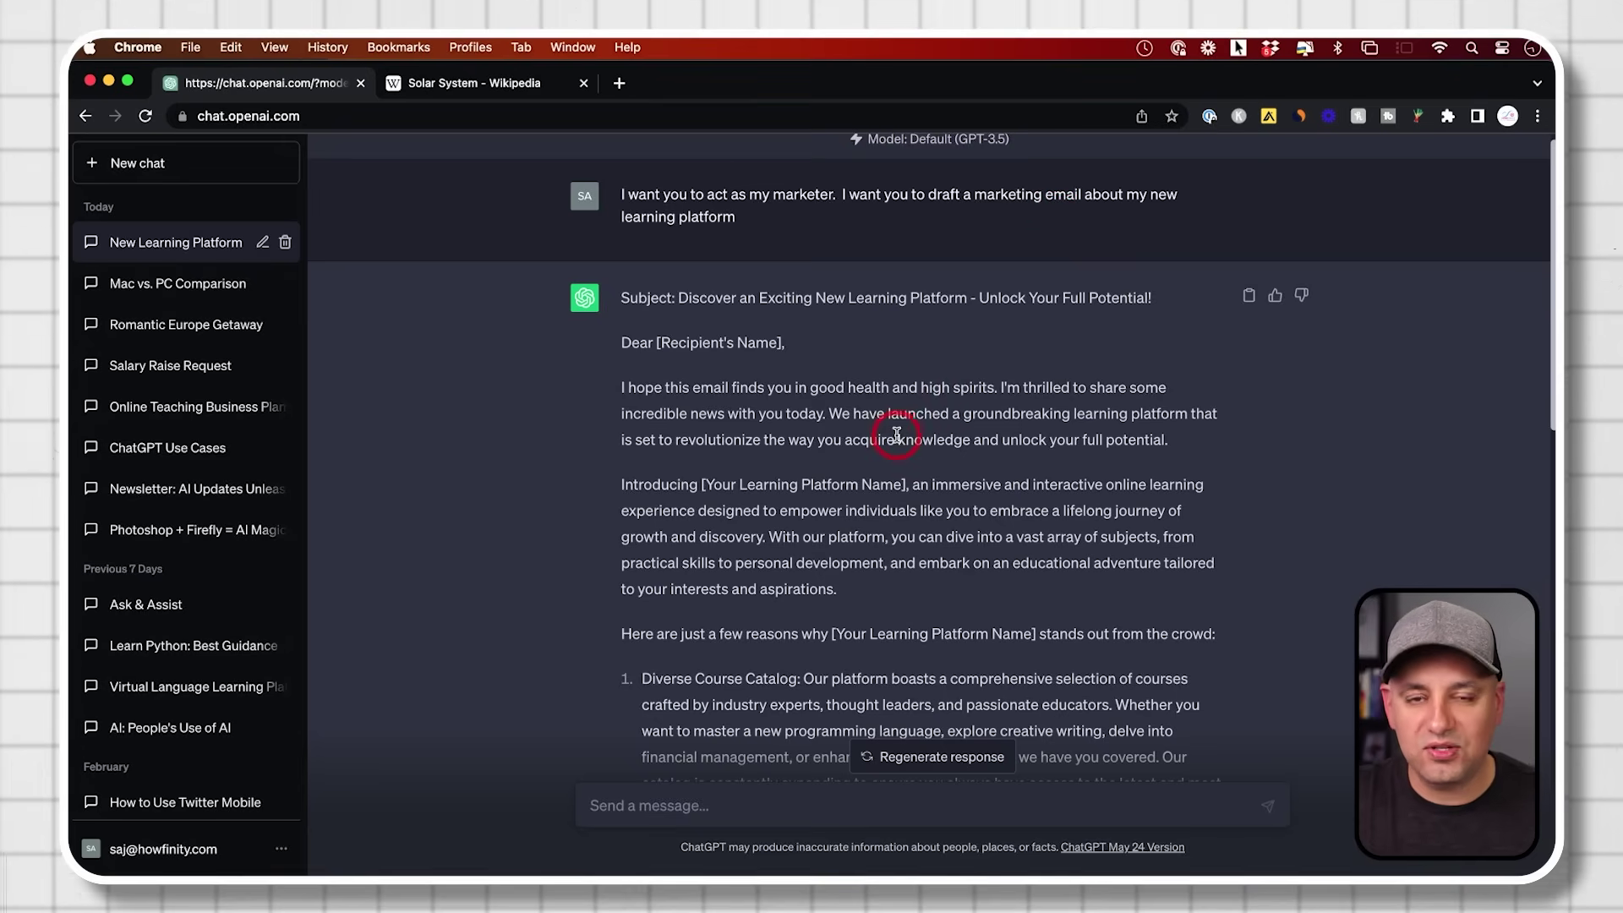
scroll(897, 434, "up", 1)
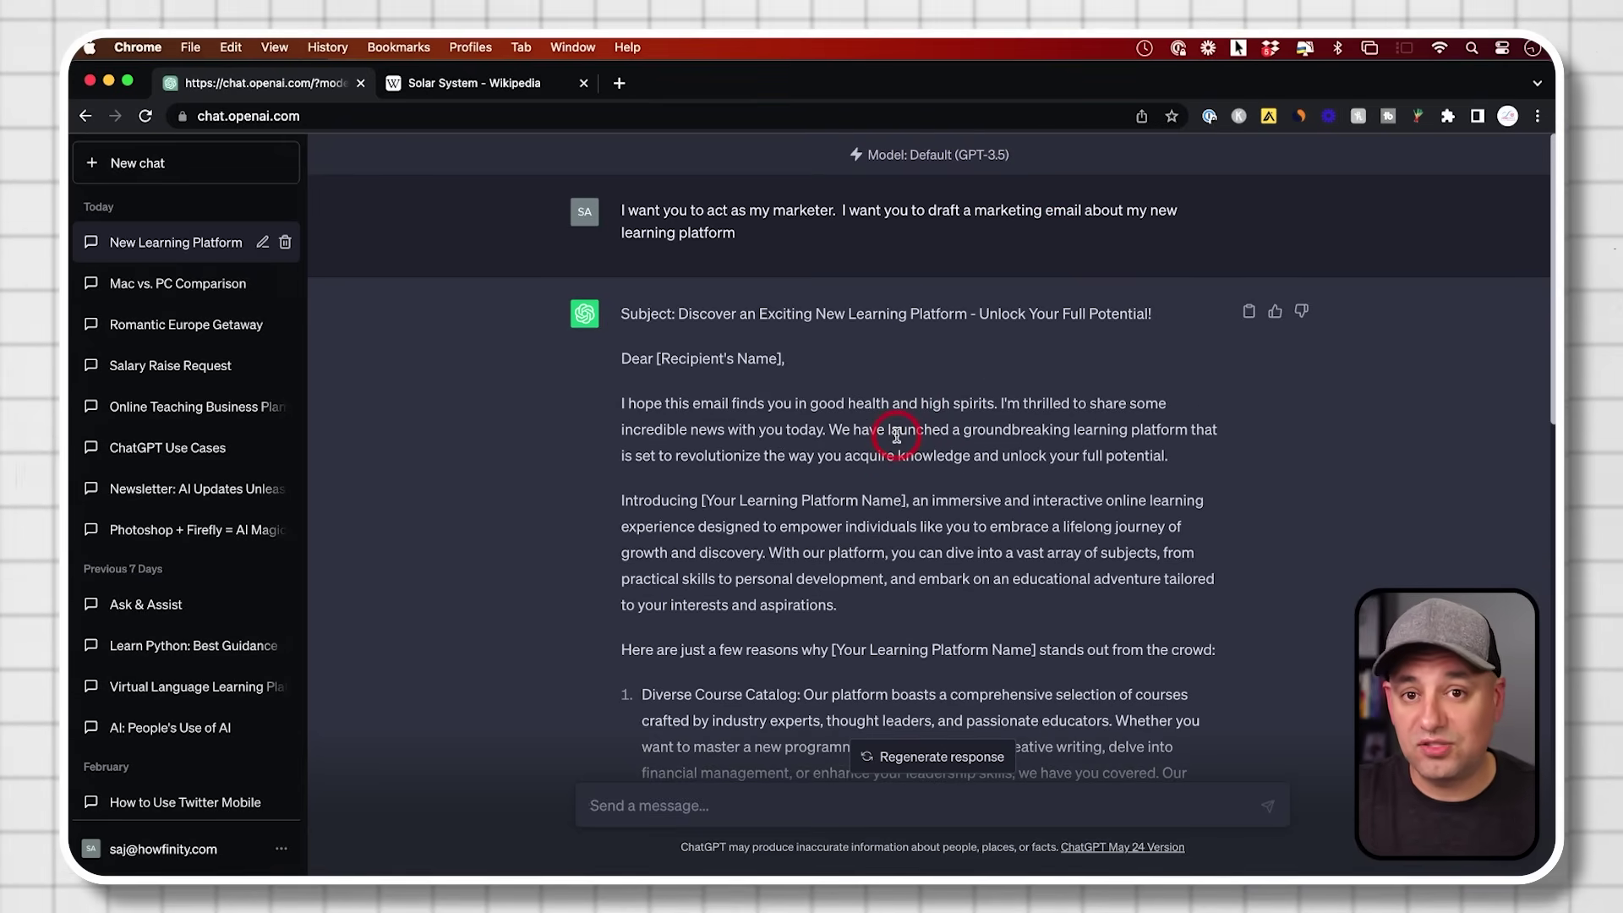
scroll(897, 435, "down", 10)
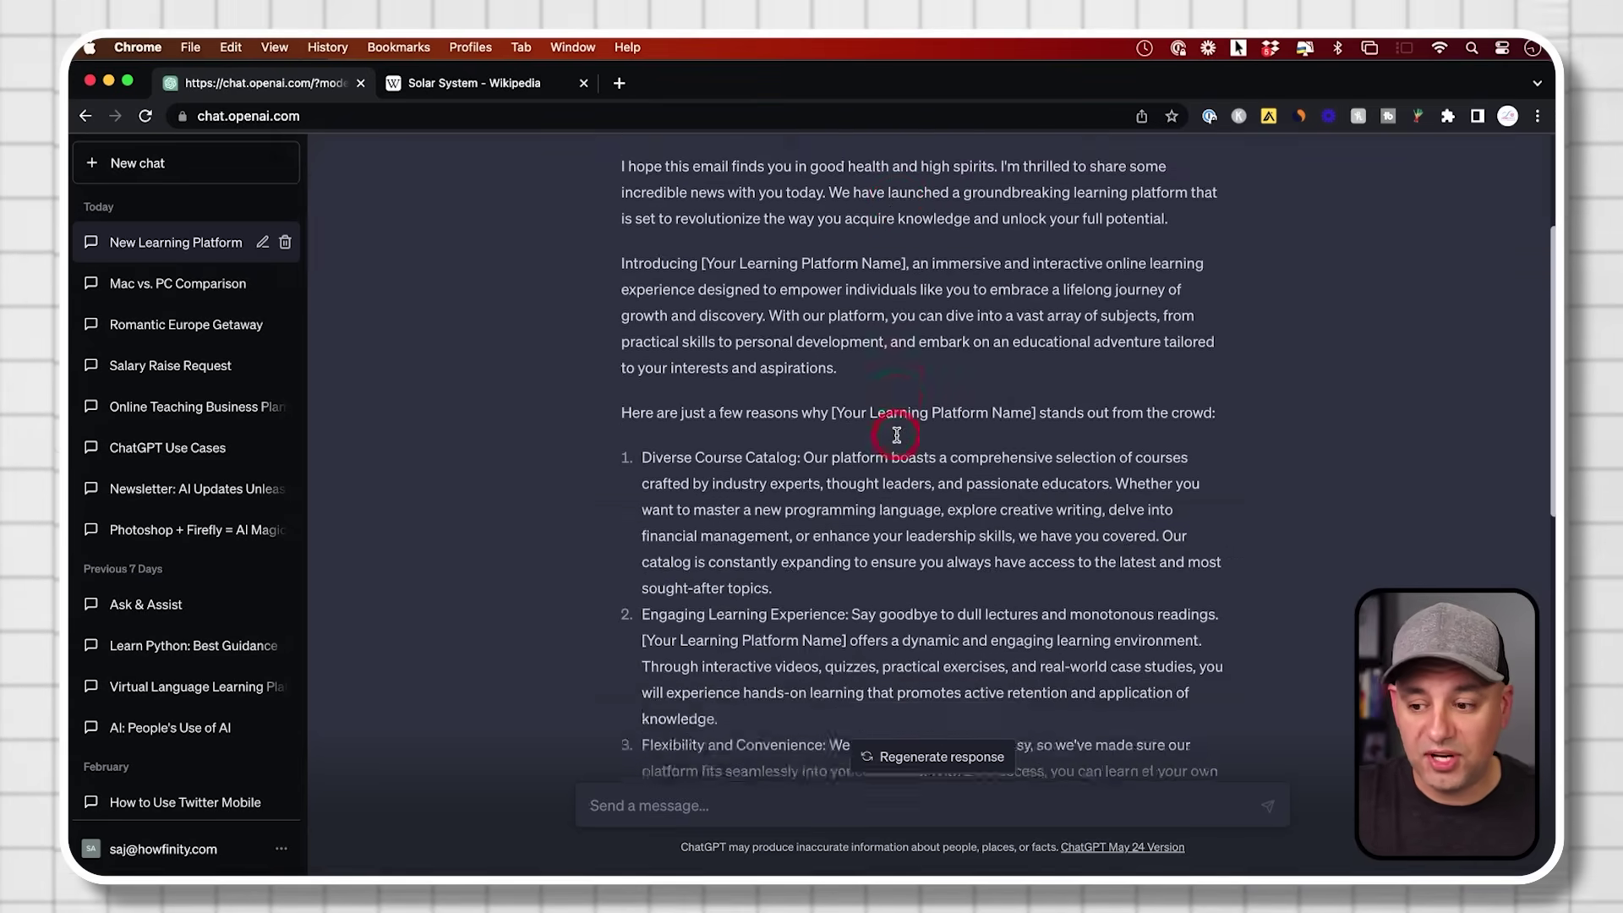
scroll(897, 436, "down", 2)
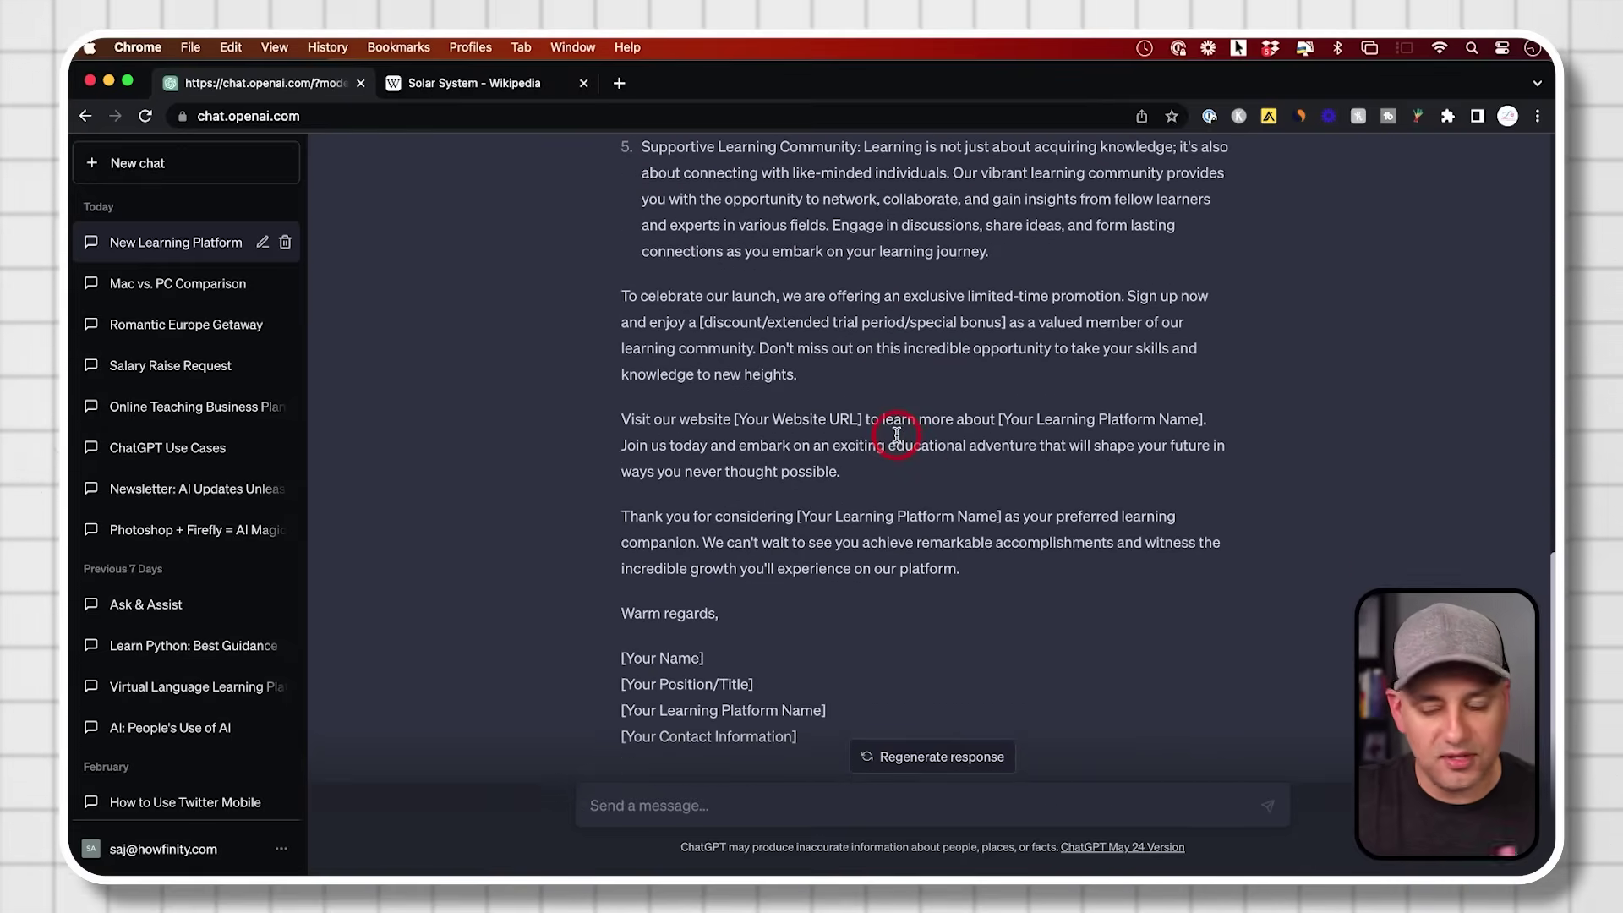
scroll(897, 436, "down", 1)
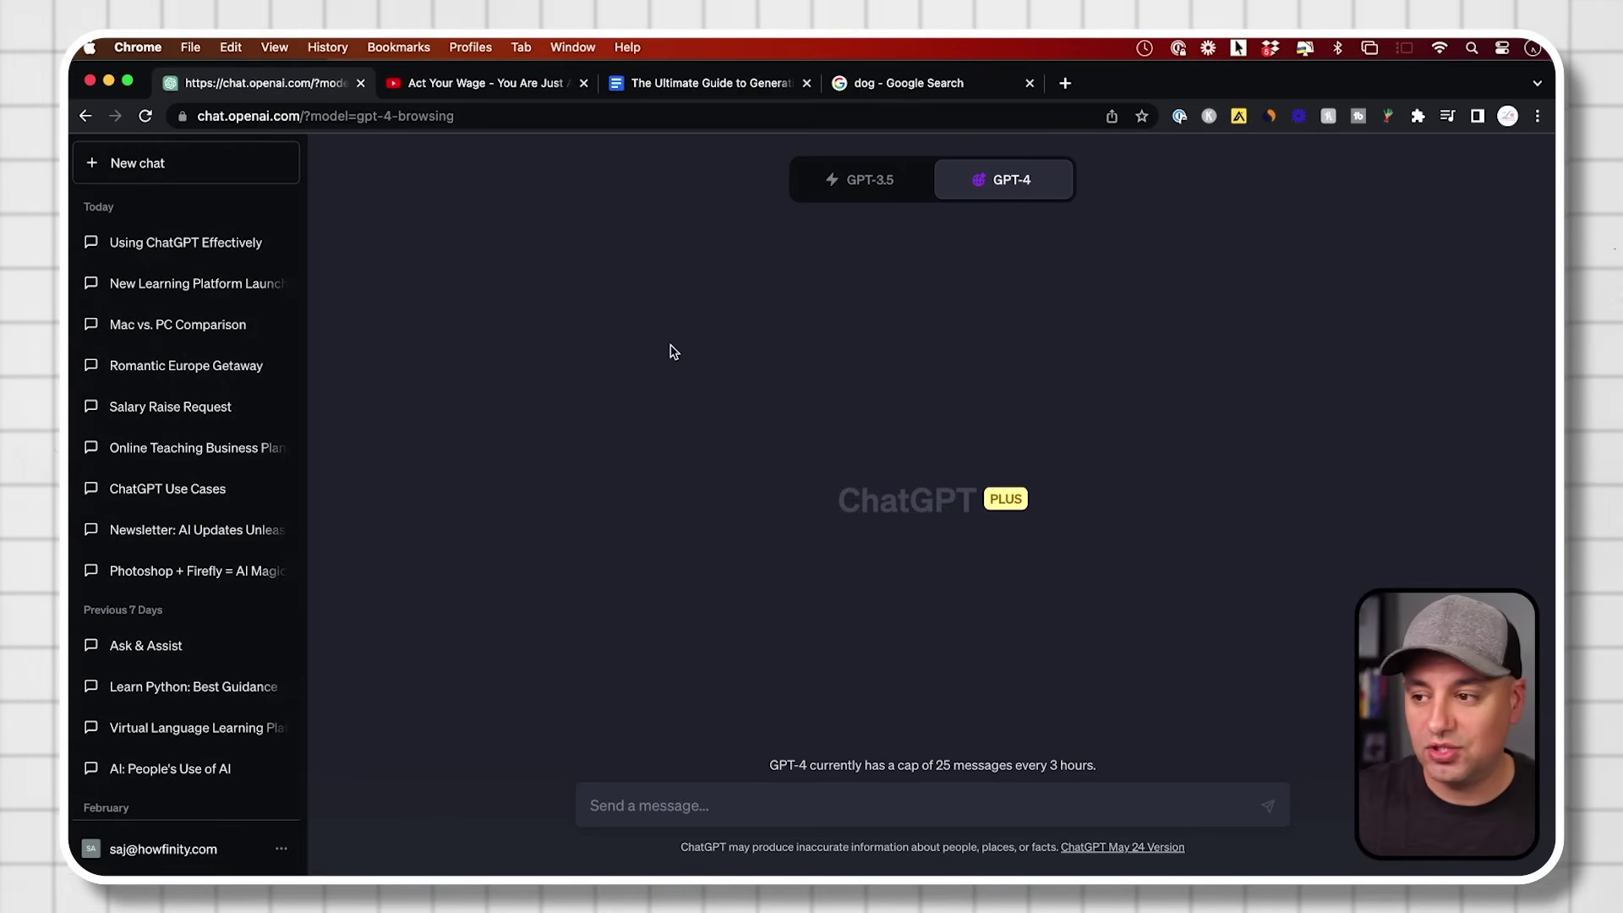
Step: Send "can you proof read this text." followed by the two-paragraph intro of the free ChatGPT course in a new GPT-4 browsing chat
type("ChatGPT is the fastest growing internet invention of all time, reaching over a 100 million users in just a month after release.  And in this free course, I want to take you from beginner to expert in less than 30 minutes with ChatGPT.")
left_click(590, 716)
type("can you proof read this text ")
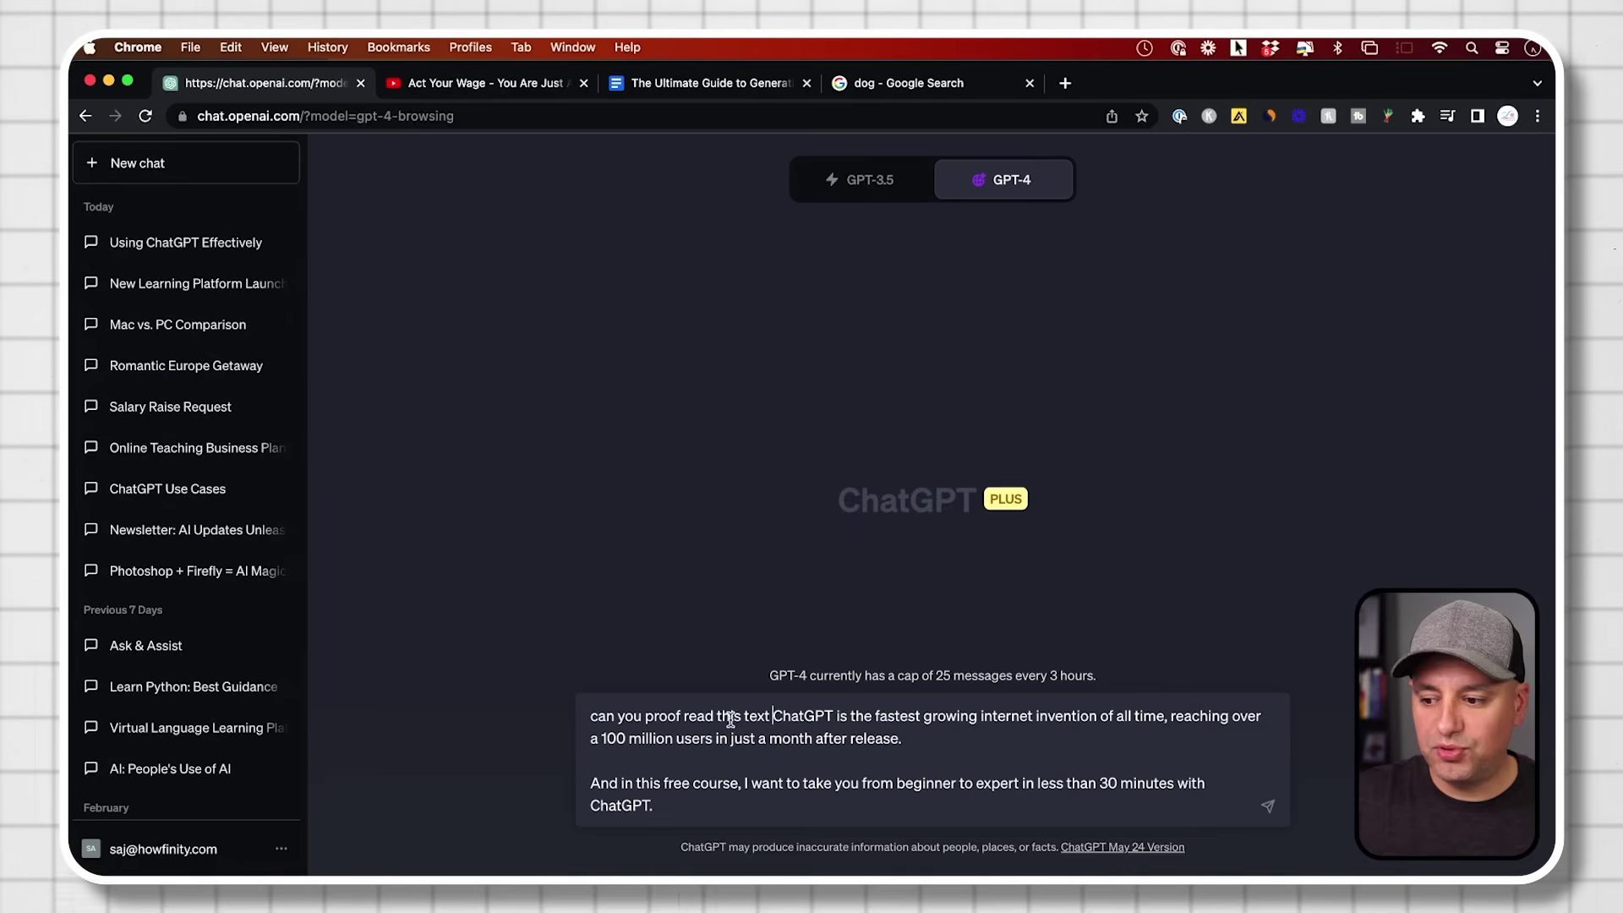
type(".")
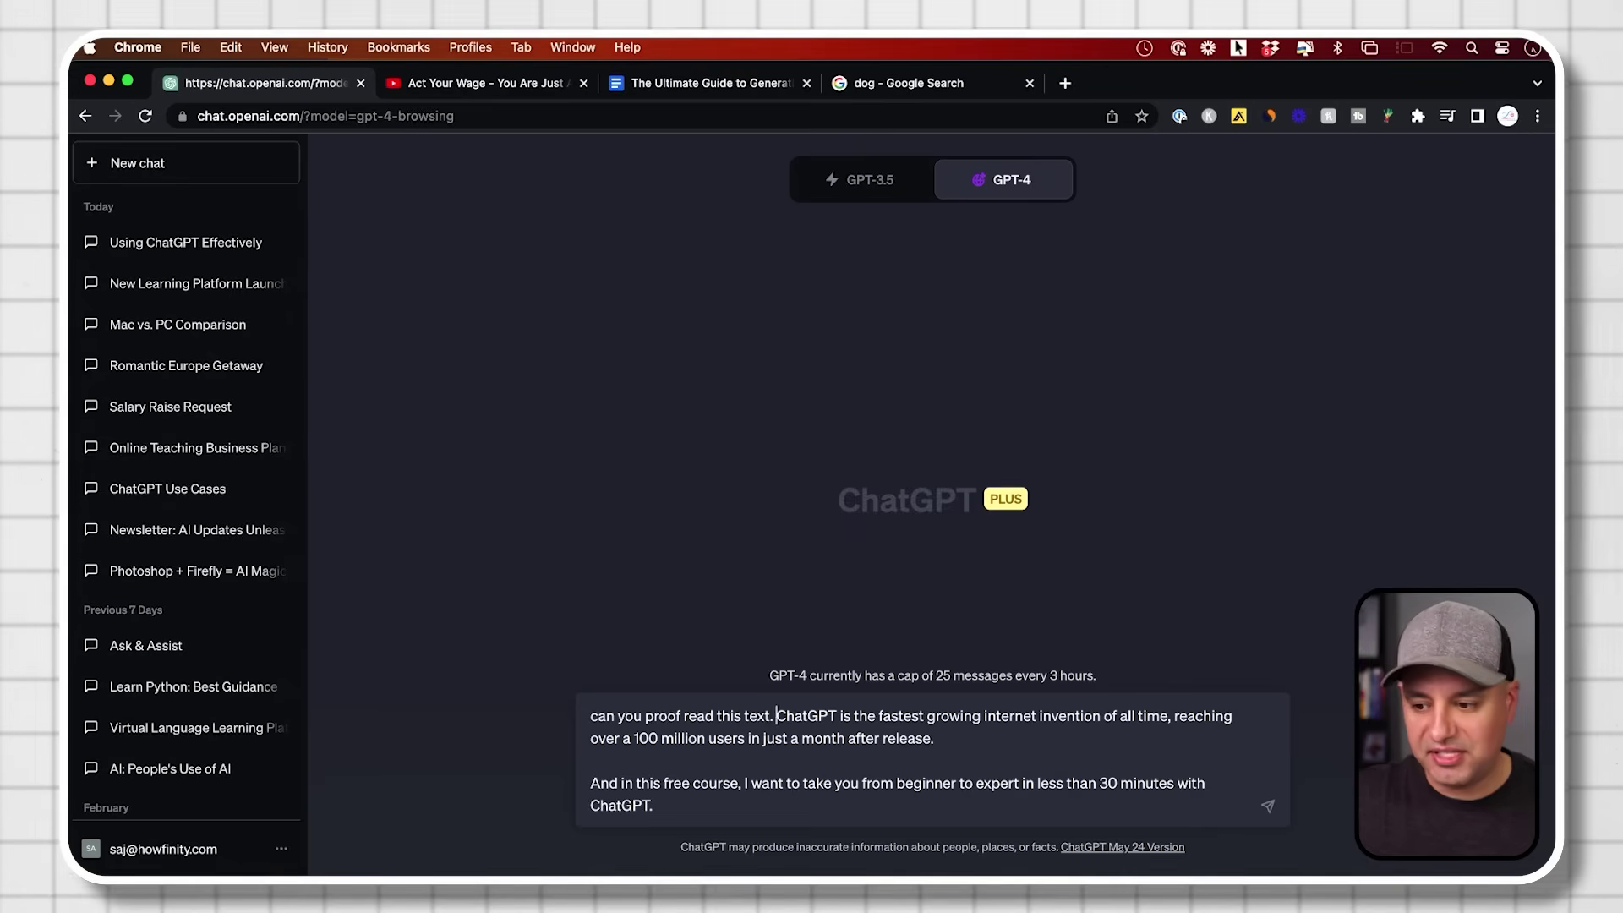
key("Return")
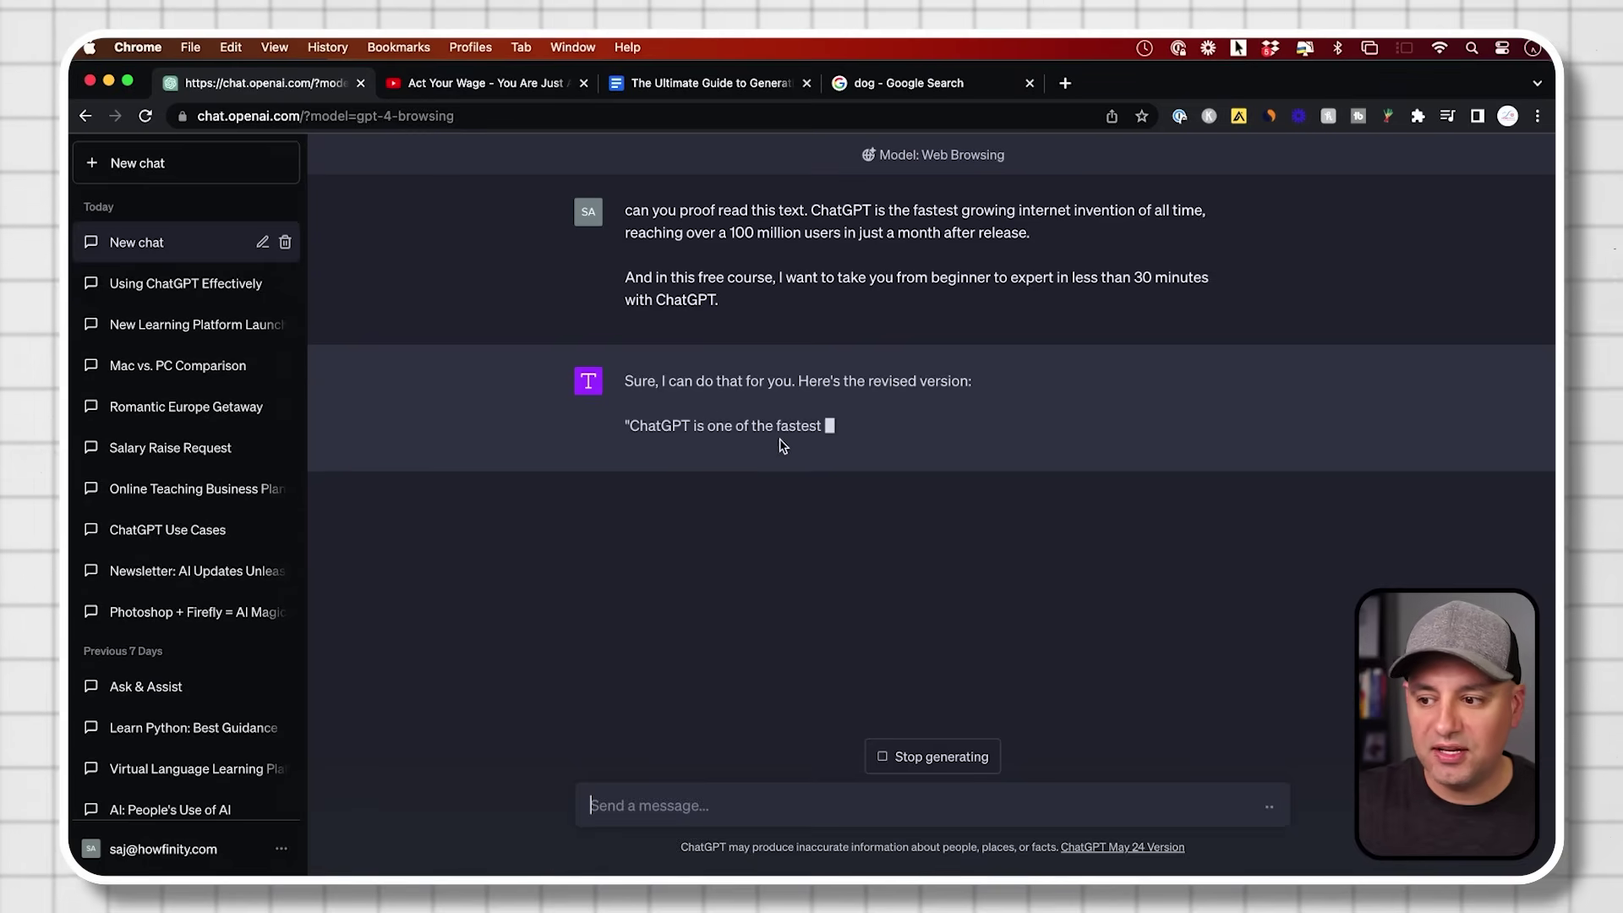
Step: Highlight the revised version of the course intro and review it against the original text and the list of changes
left_click_drag(623, 267, 1038, 380)
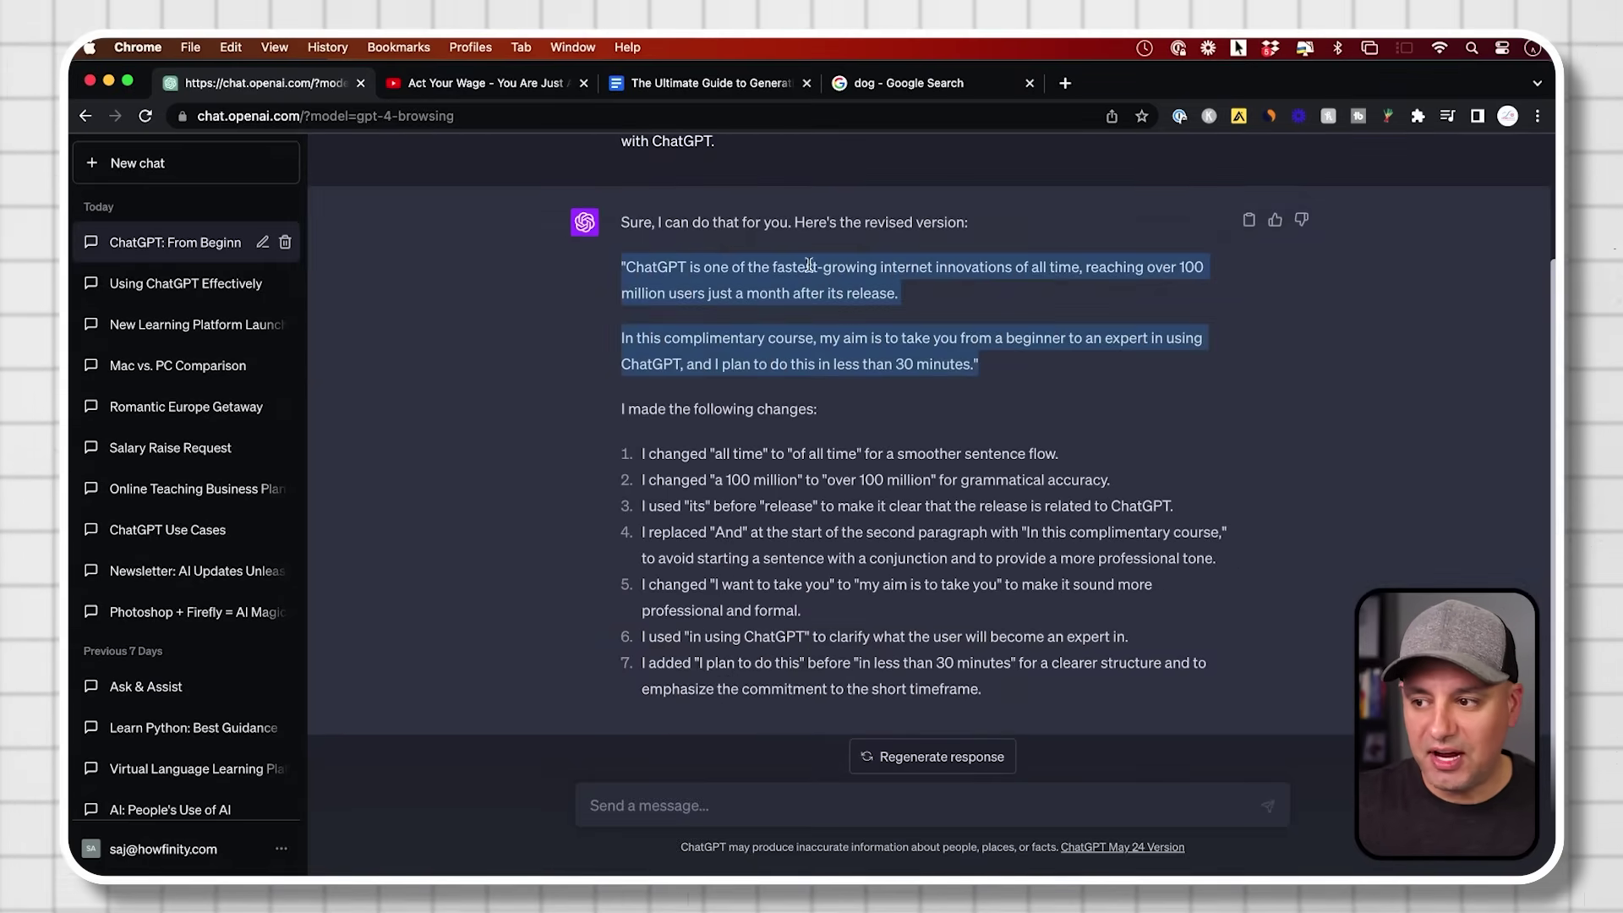
scroll(803, 203, "up", 2)
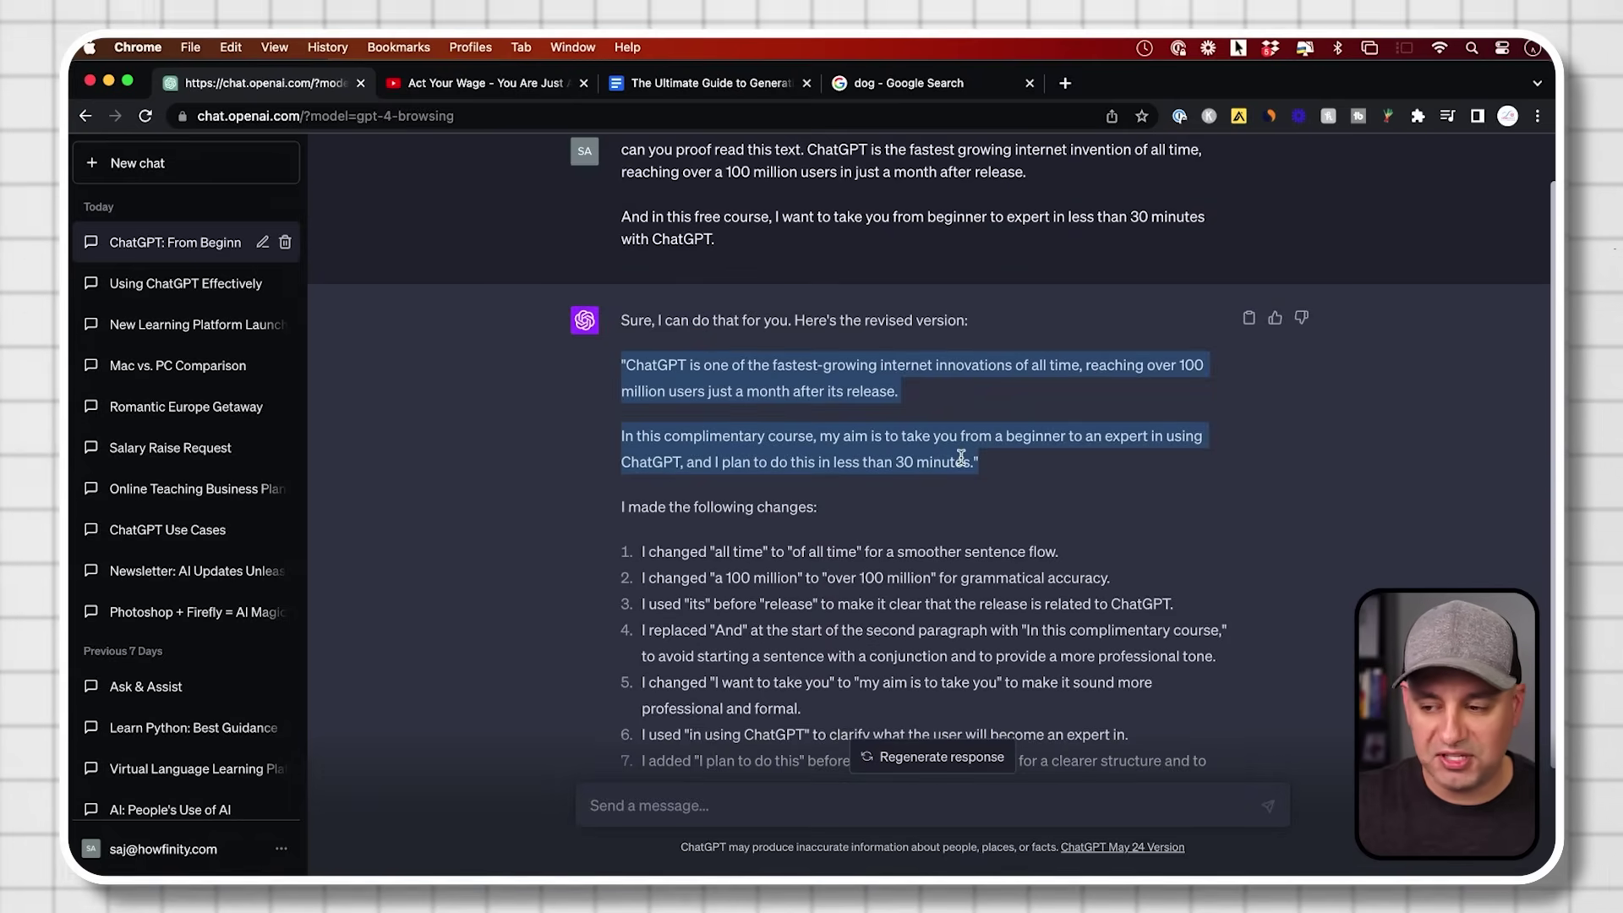
scroll(961, 458, "down", 1)
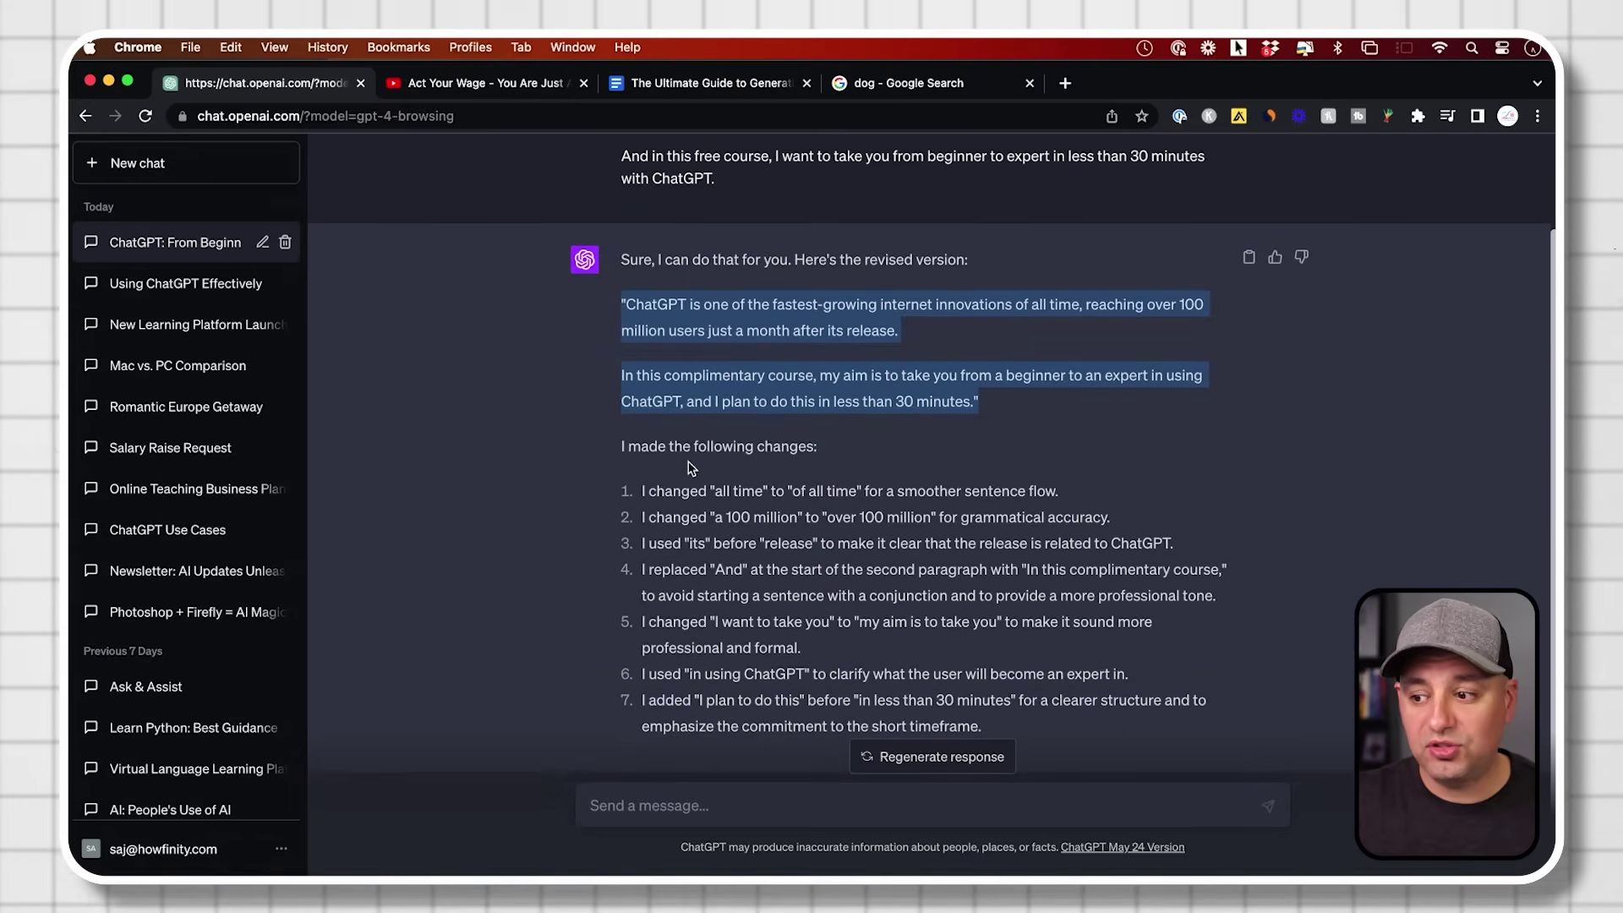
scroll(757, 464, "down", 1)
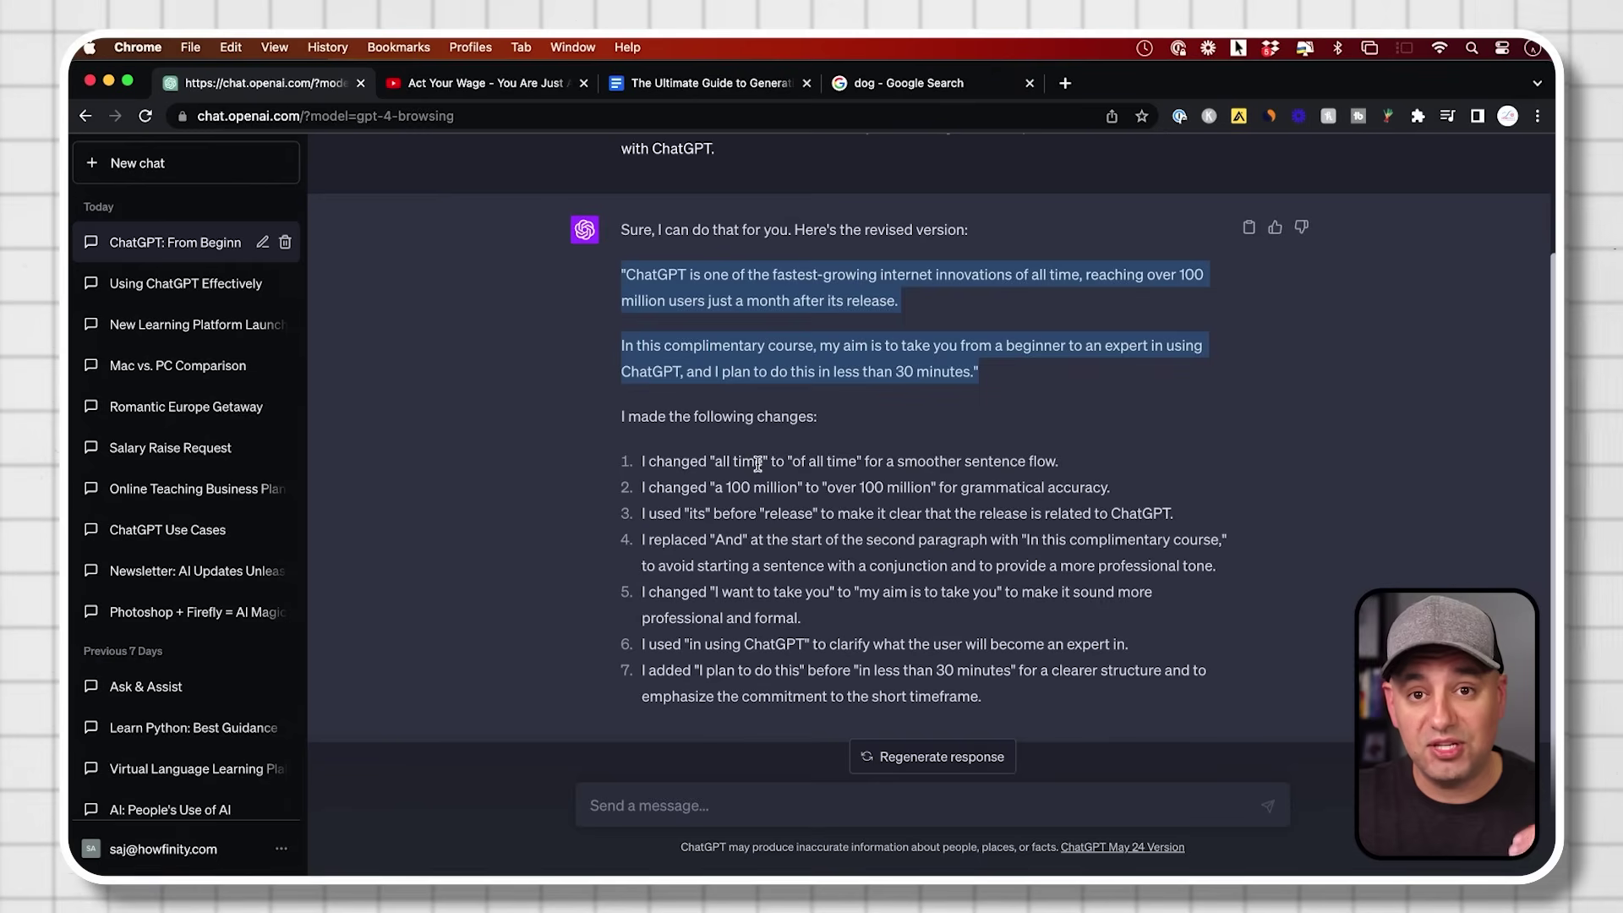
scroll(758, 464, "up", 5)
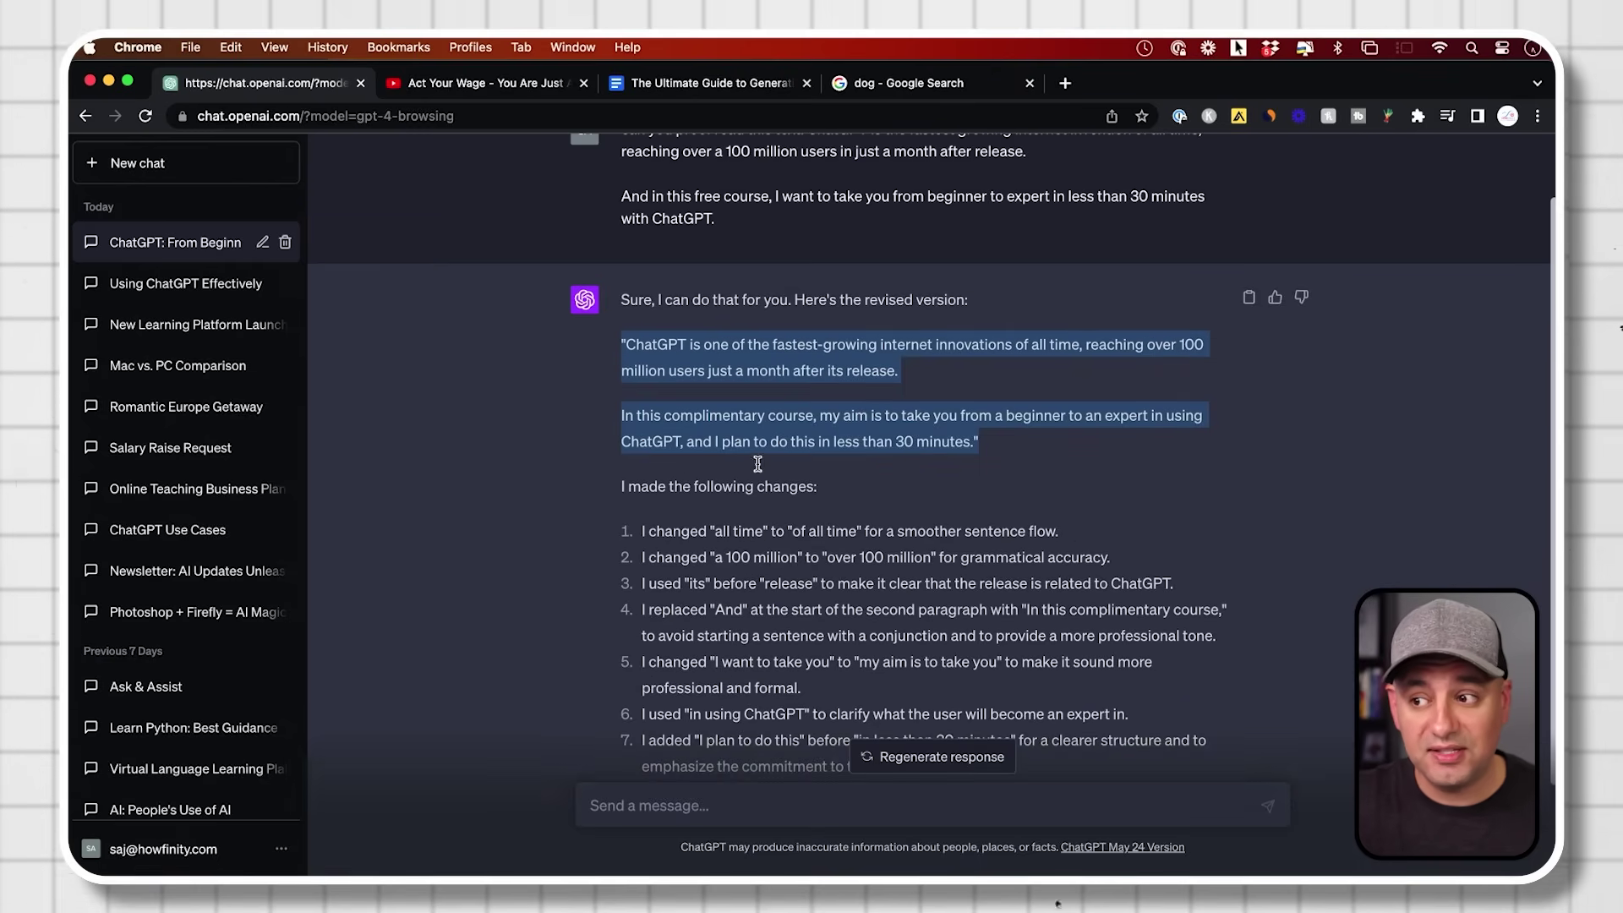
scroll(845, 440, "down", 5)
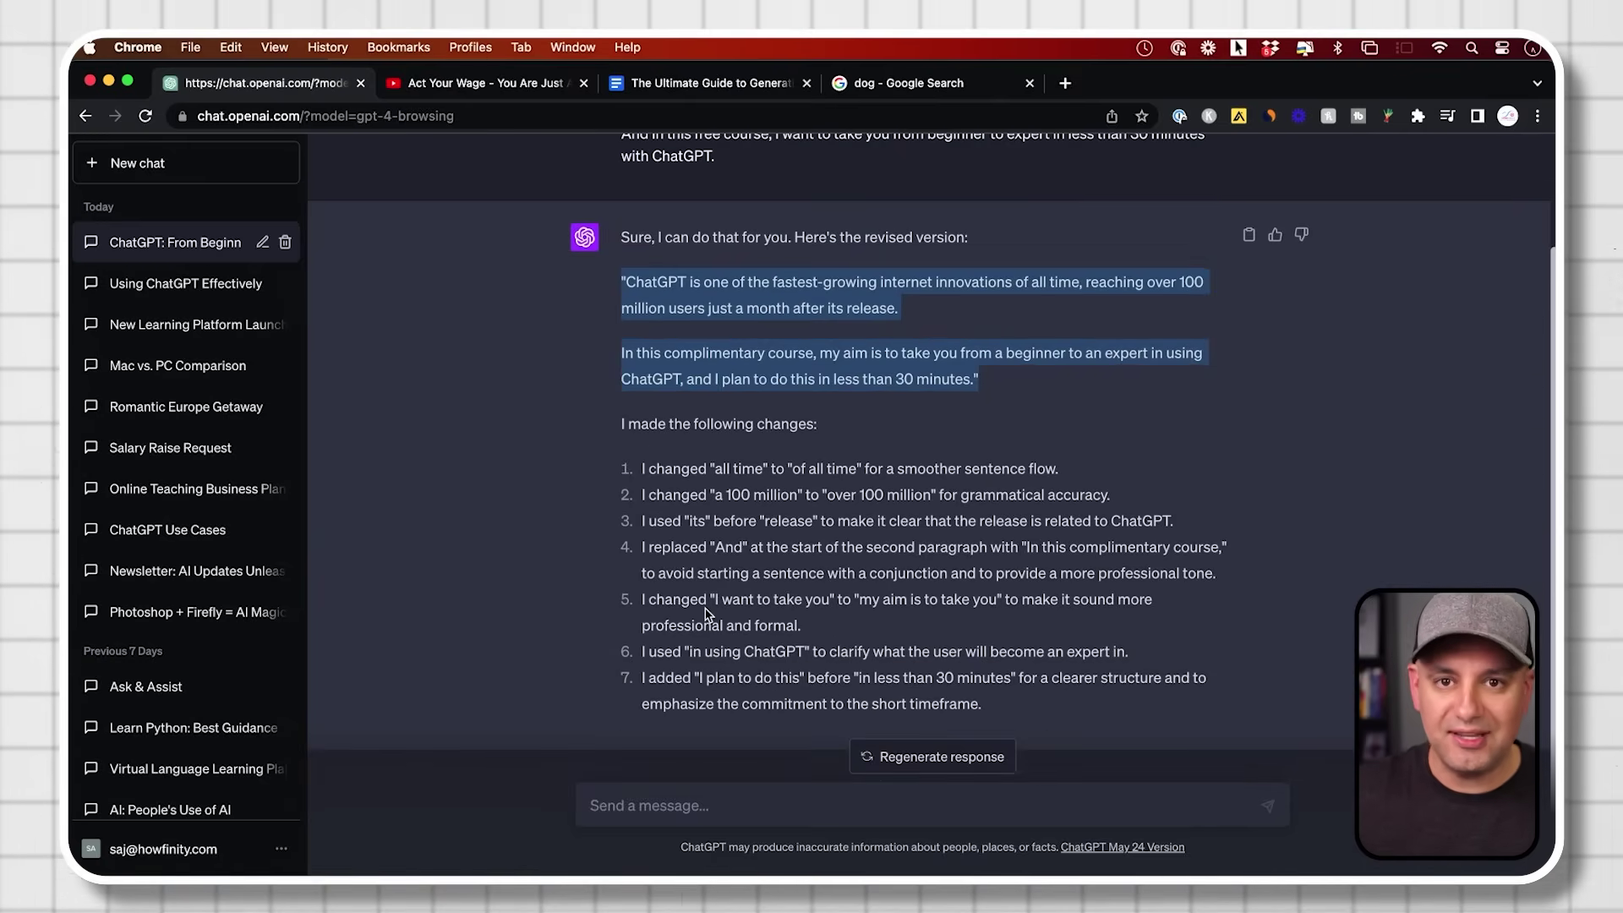
scroll(676, 321, "up", 3)
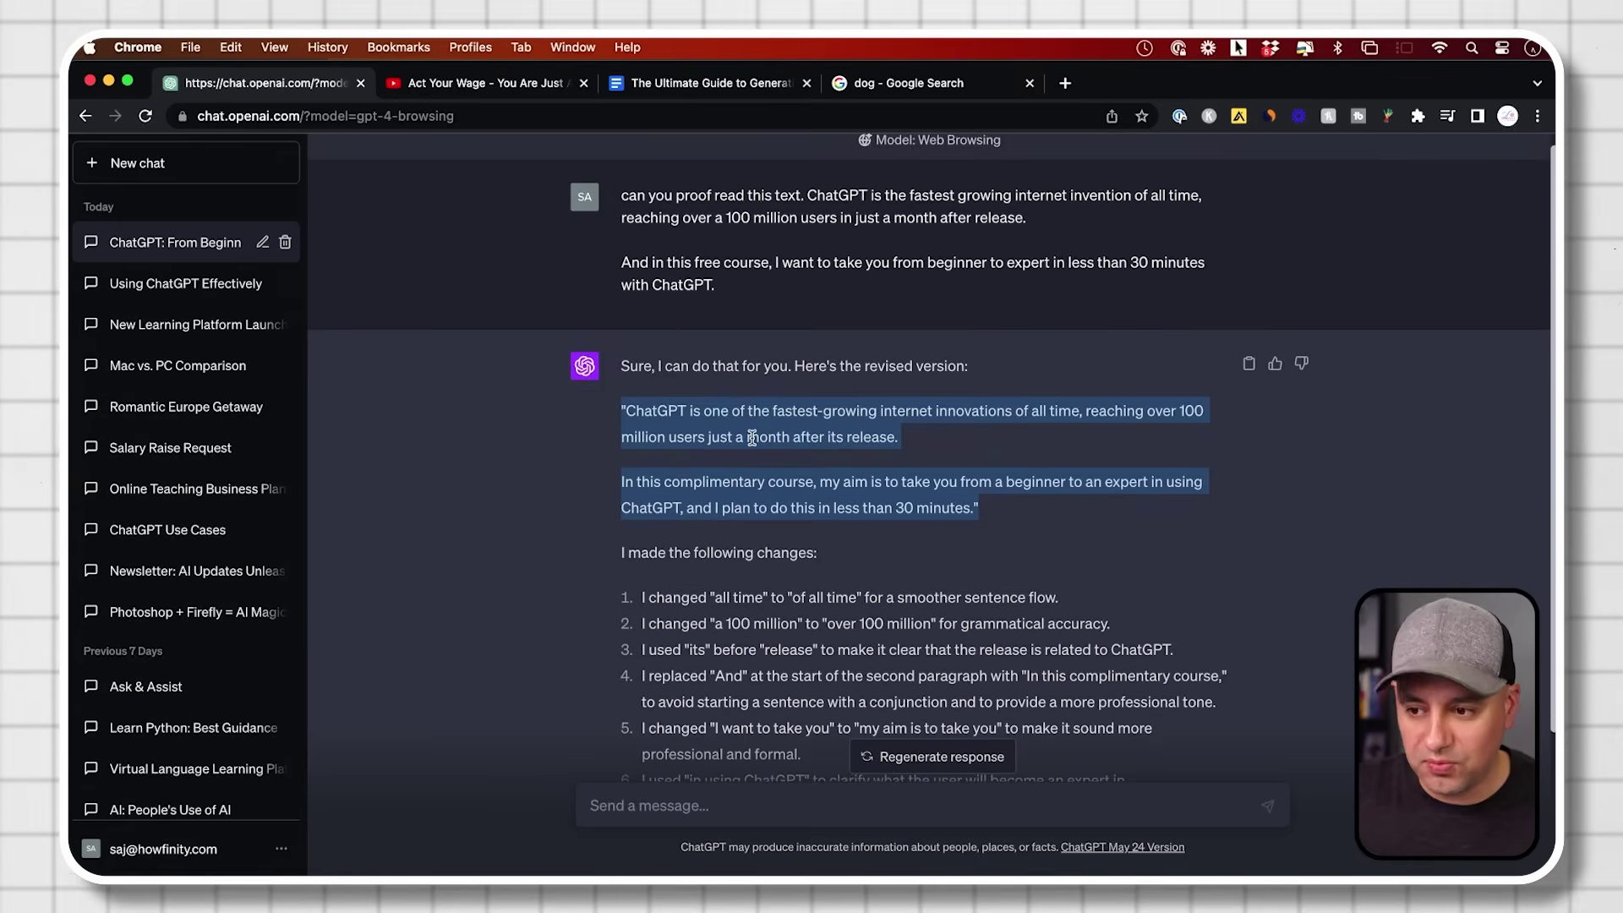
scroll(751, 438, "down", 3)
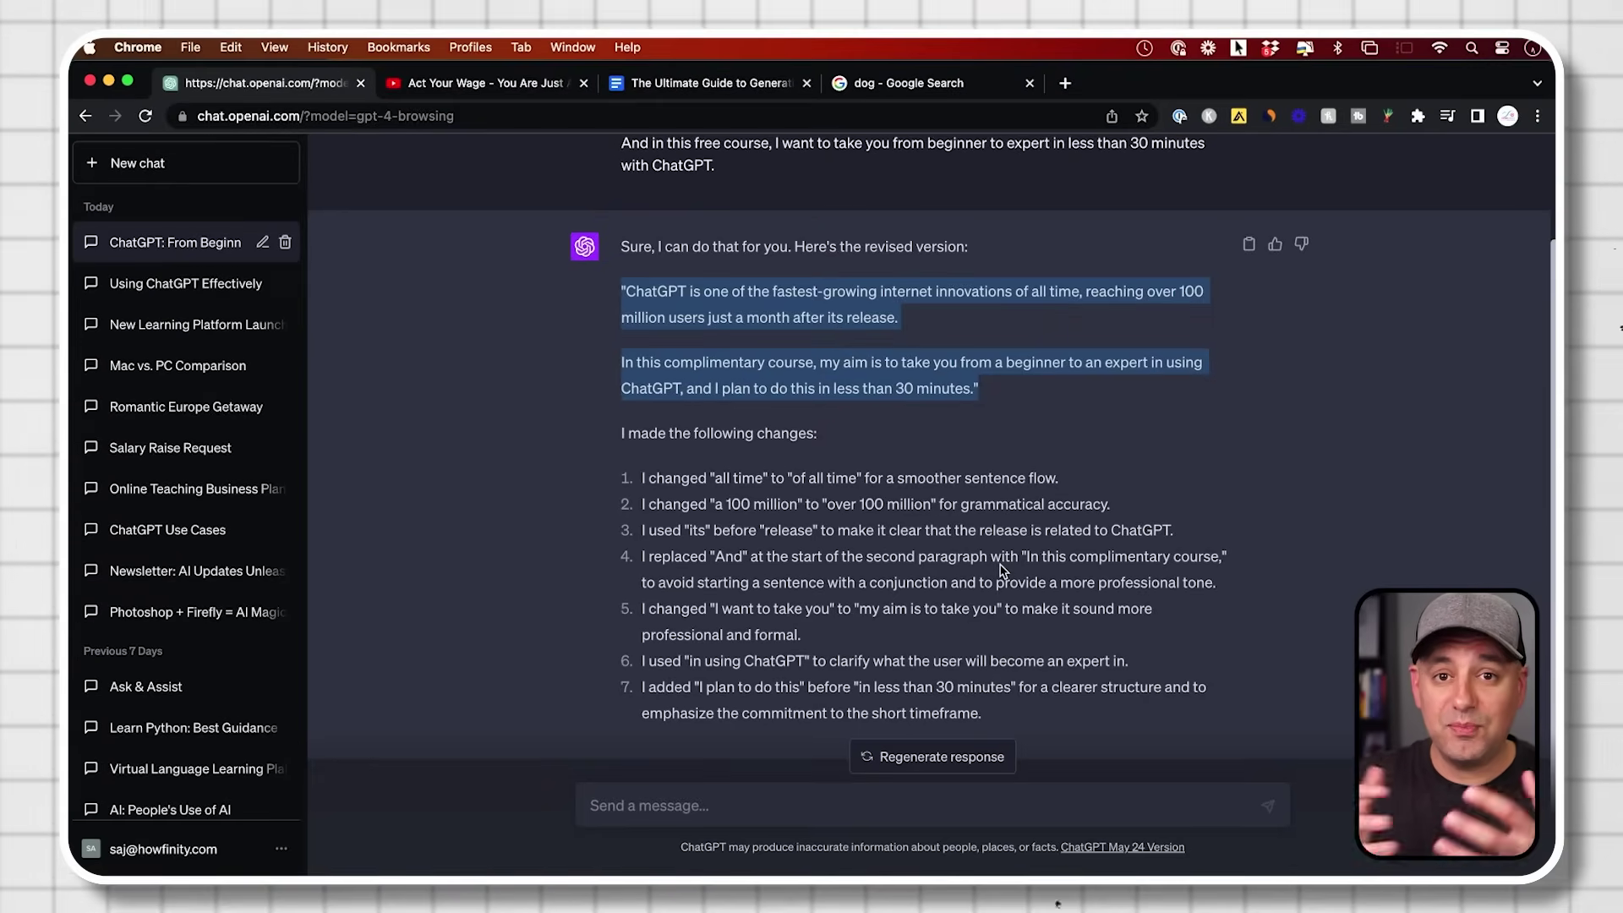
Step: Send the follow-up "now expand it to three paragraph." for the proofread course intro
left_click(845, 805)
type("now expand it to three paragraph.")
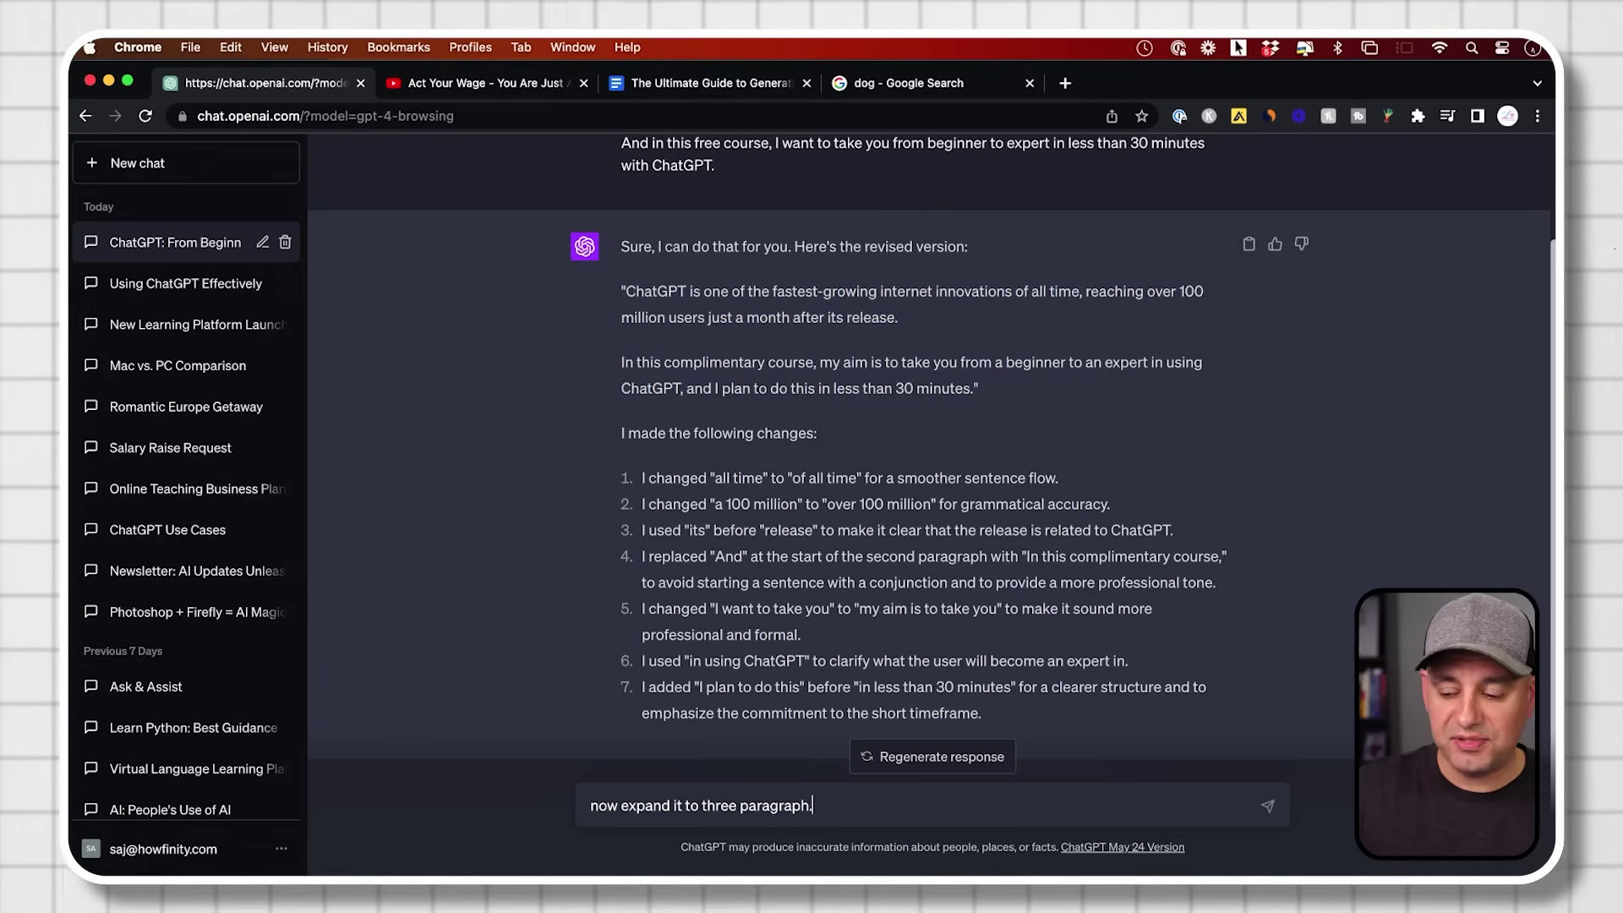
key("Return")
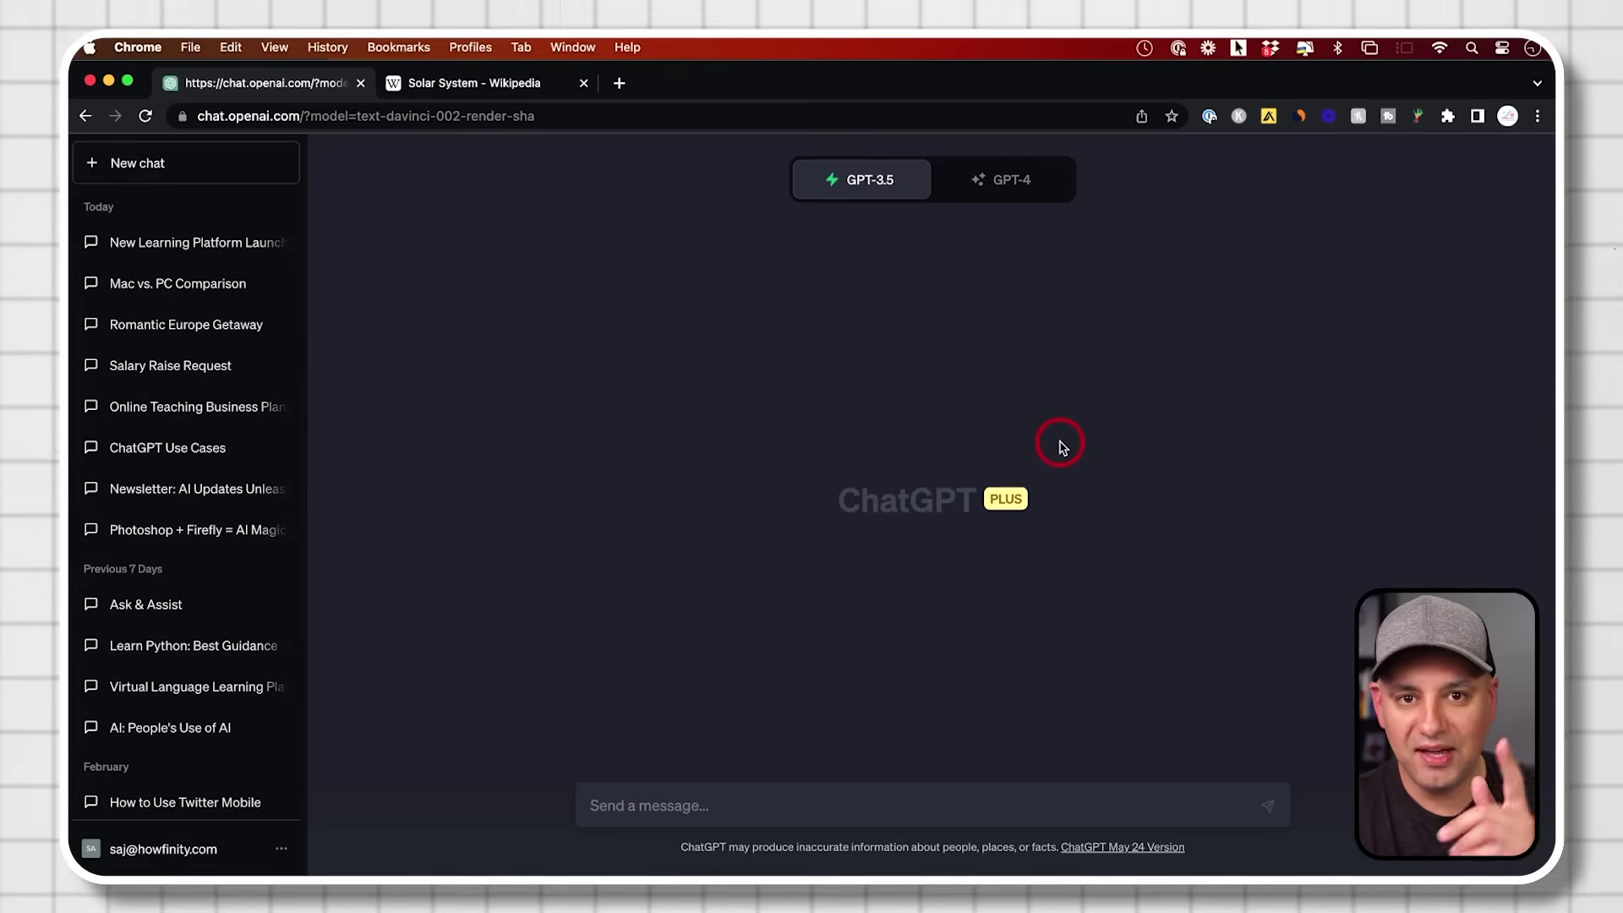
Step: Send "Analyze this writing style. I don't want you to do anything else. Let me know when you've completed this task." with the copied ChatGPT guide
type("Analyze this writing style.  I don't want you to do anything else.  Let me know when you've completed this task.")
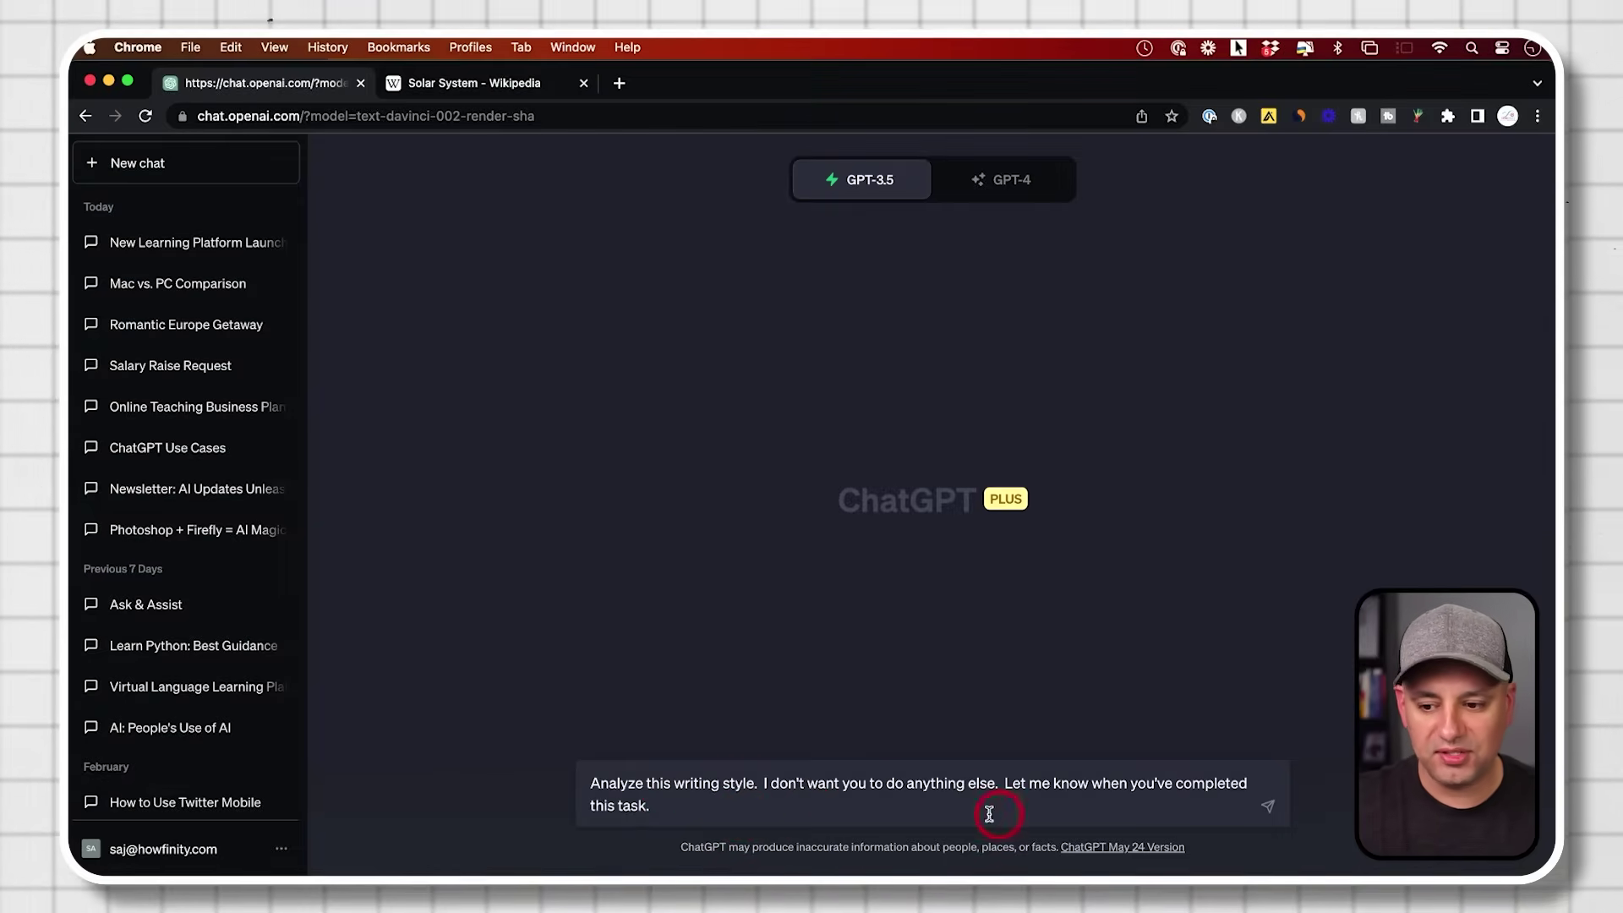
key("super+v")
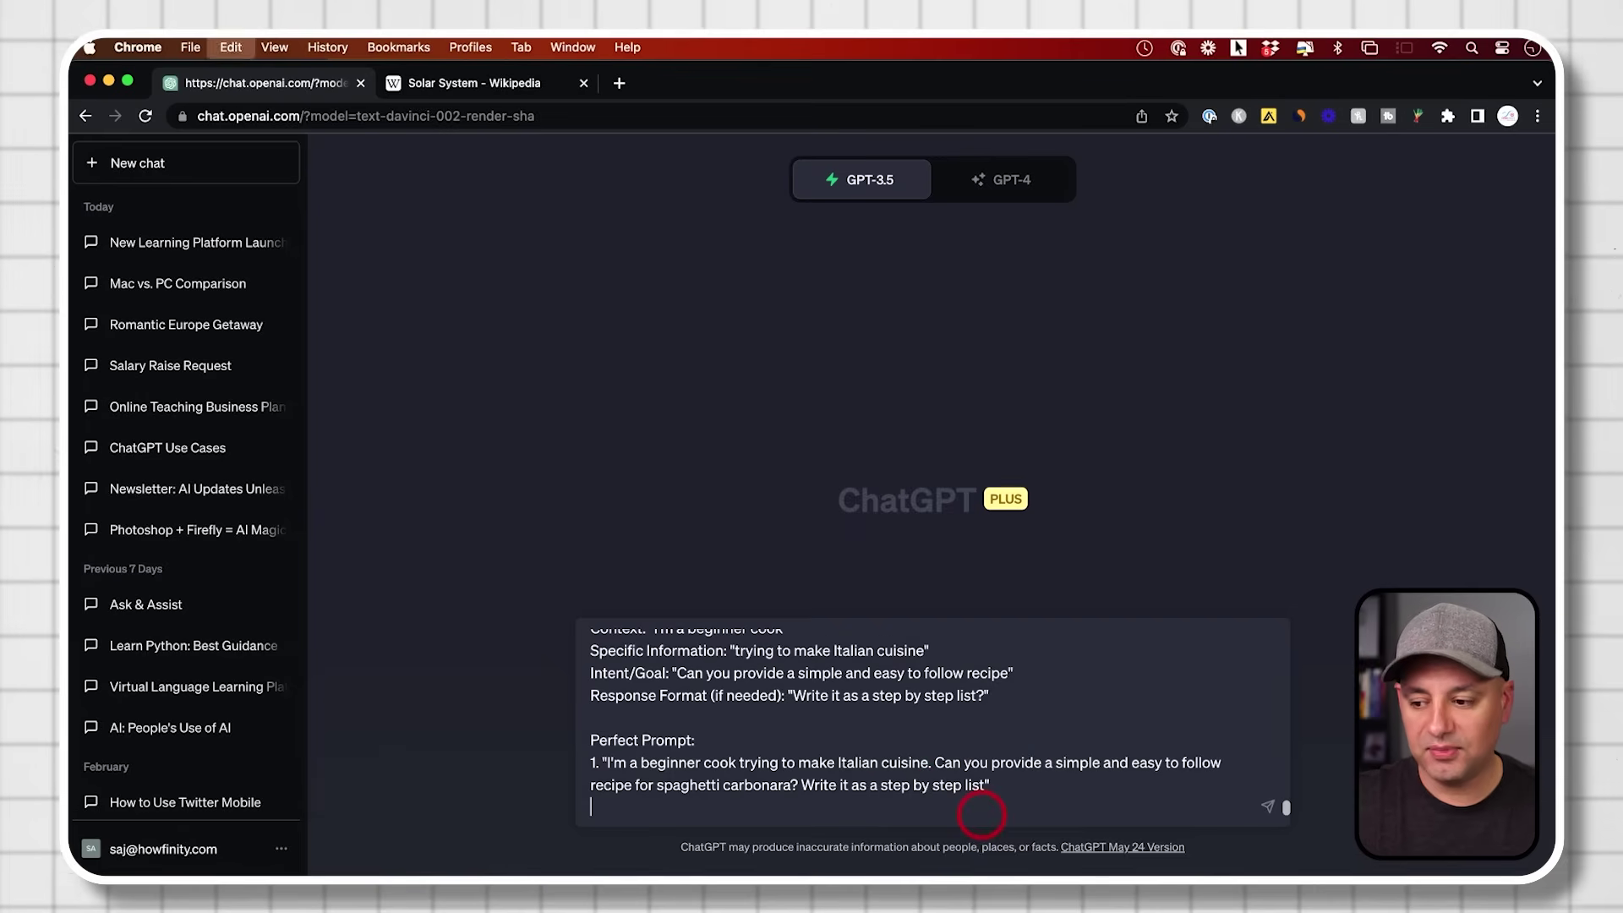
key("Return")
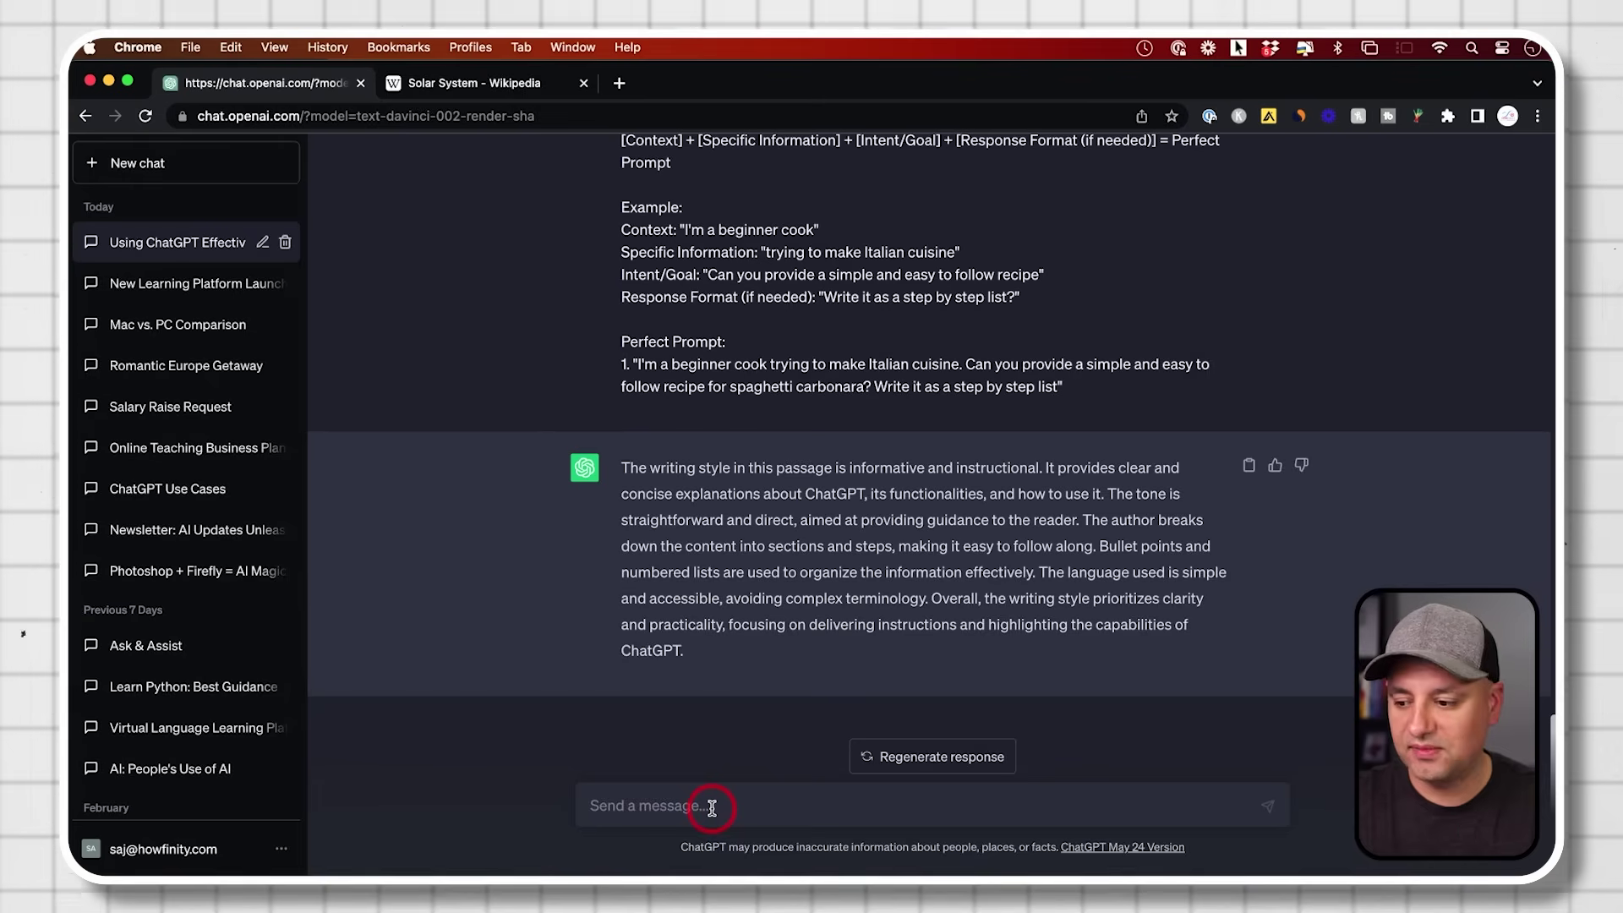
Step: Send the follow-up "write a new video script for how to create a youtube video in that writing style." and read through the script
type("write a new video script for how to create a youtube video in that writing style.")
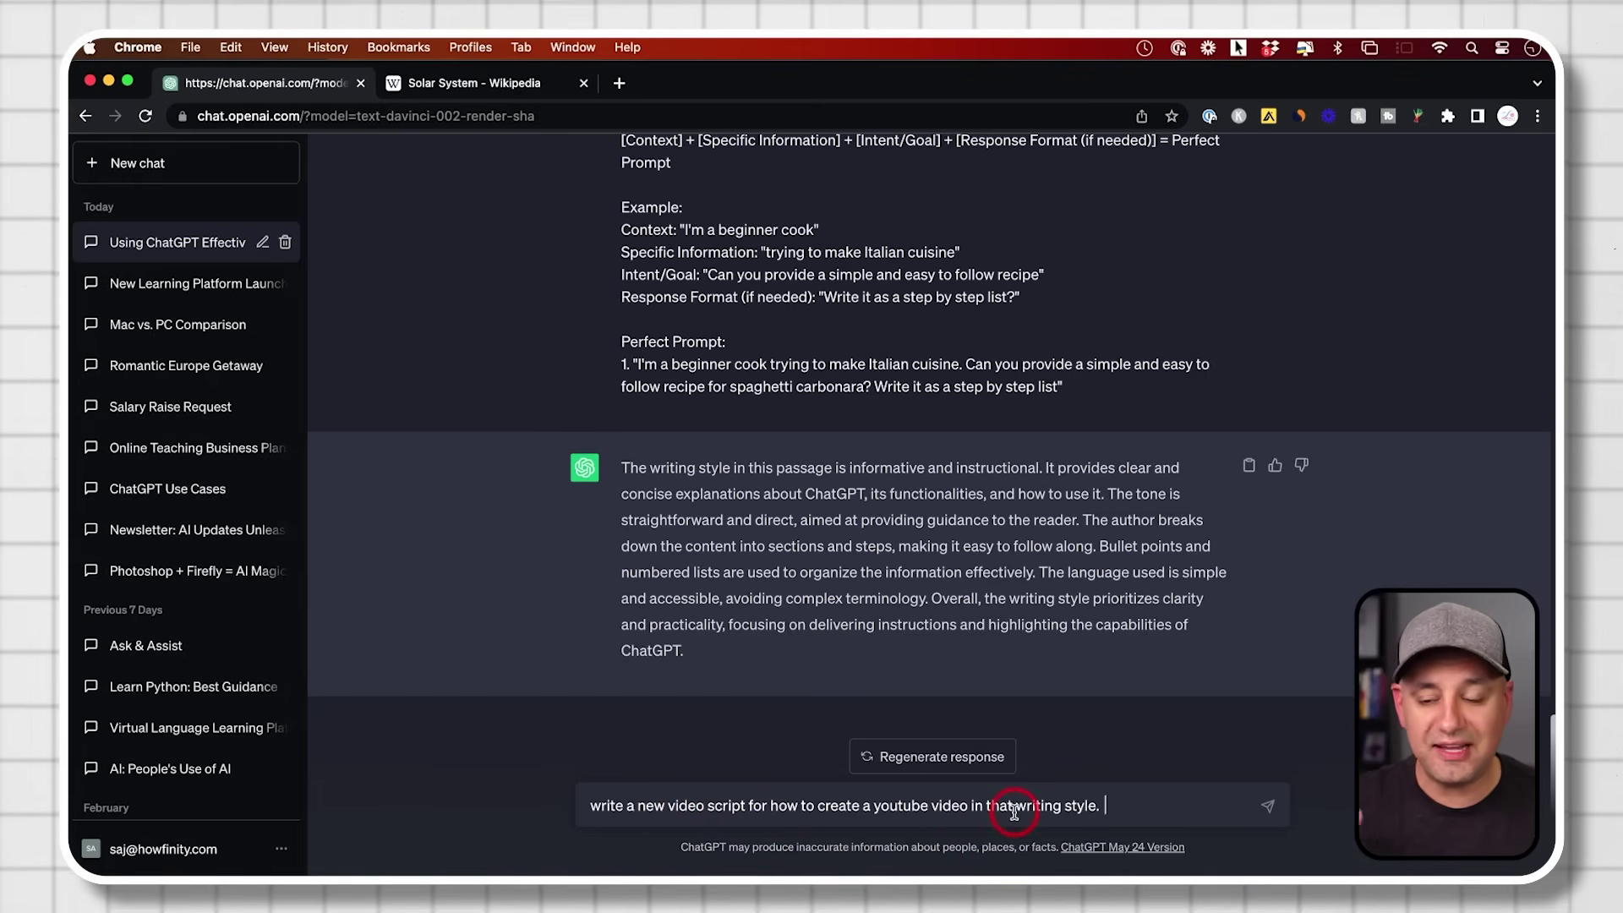
key("Return")
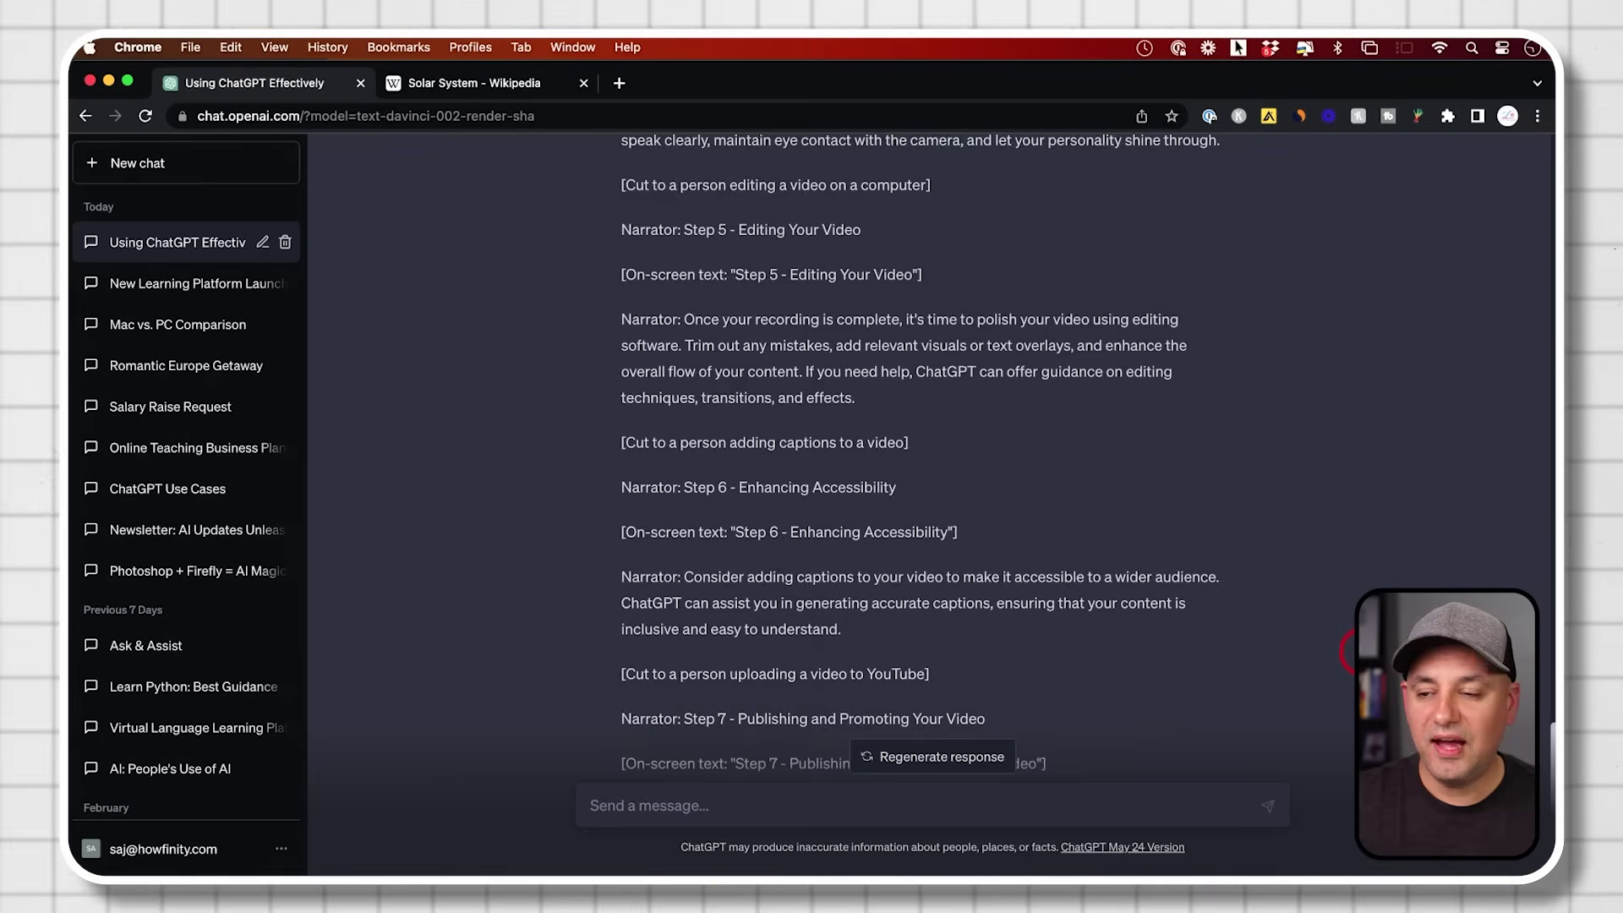
scroll(1351, 653, "up", 6)
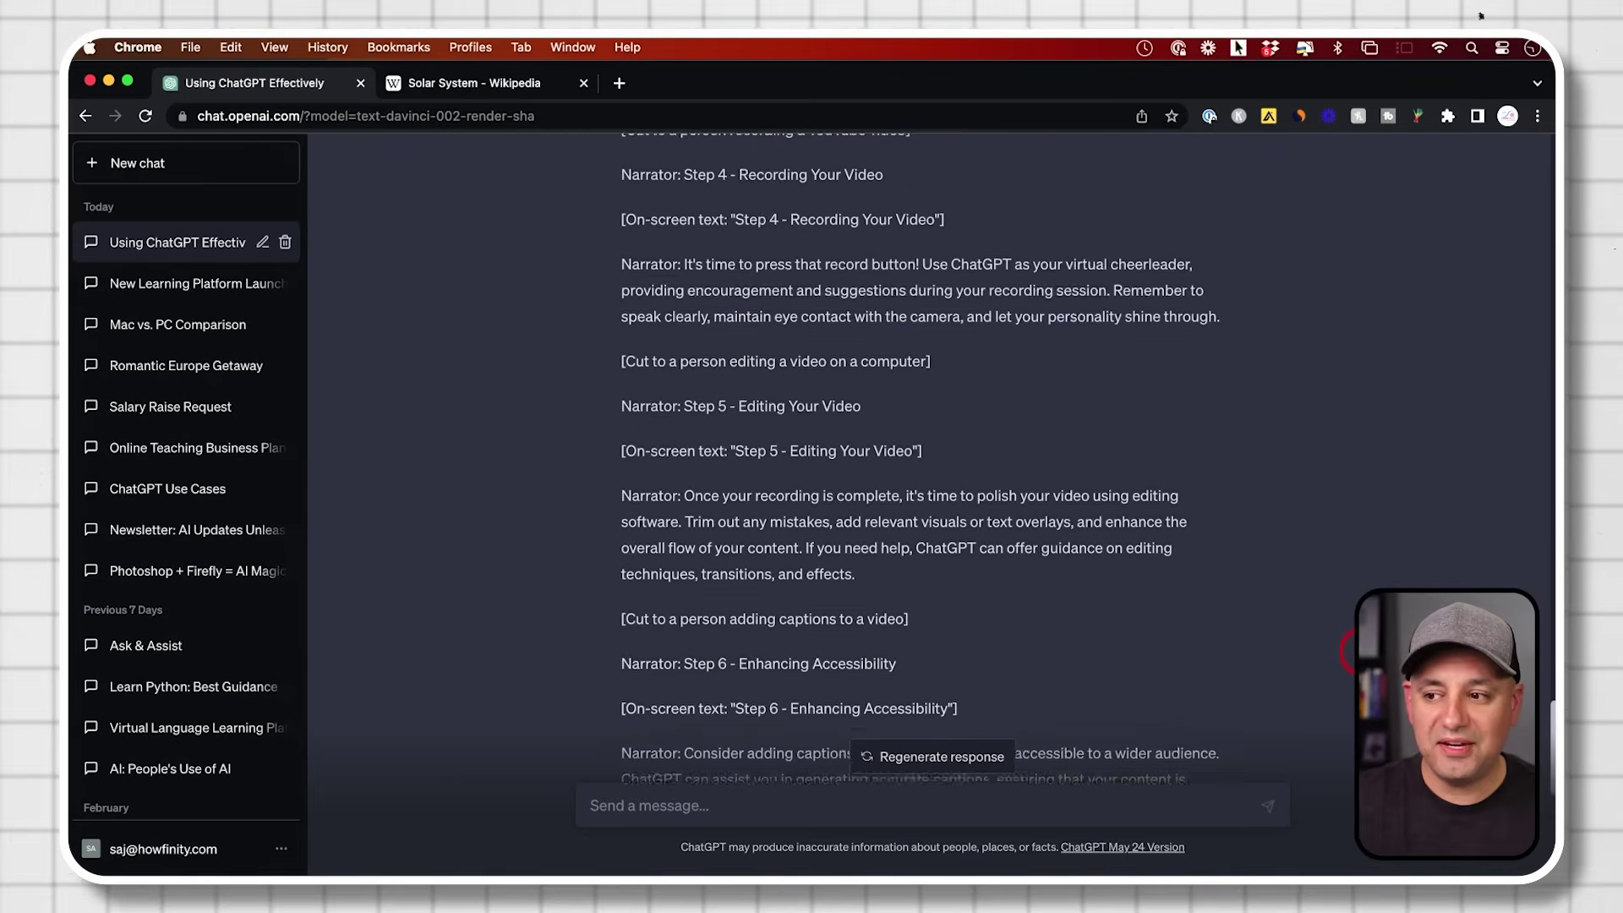
scroll(1357, 651, "up", 3)
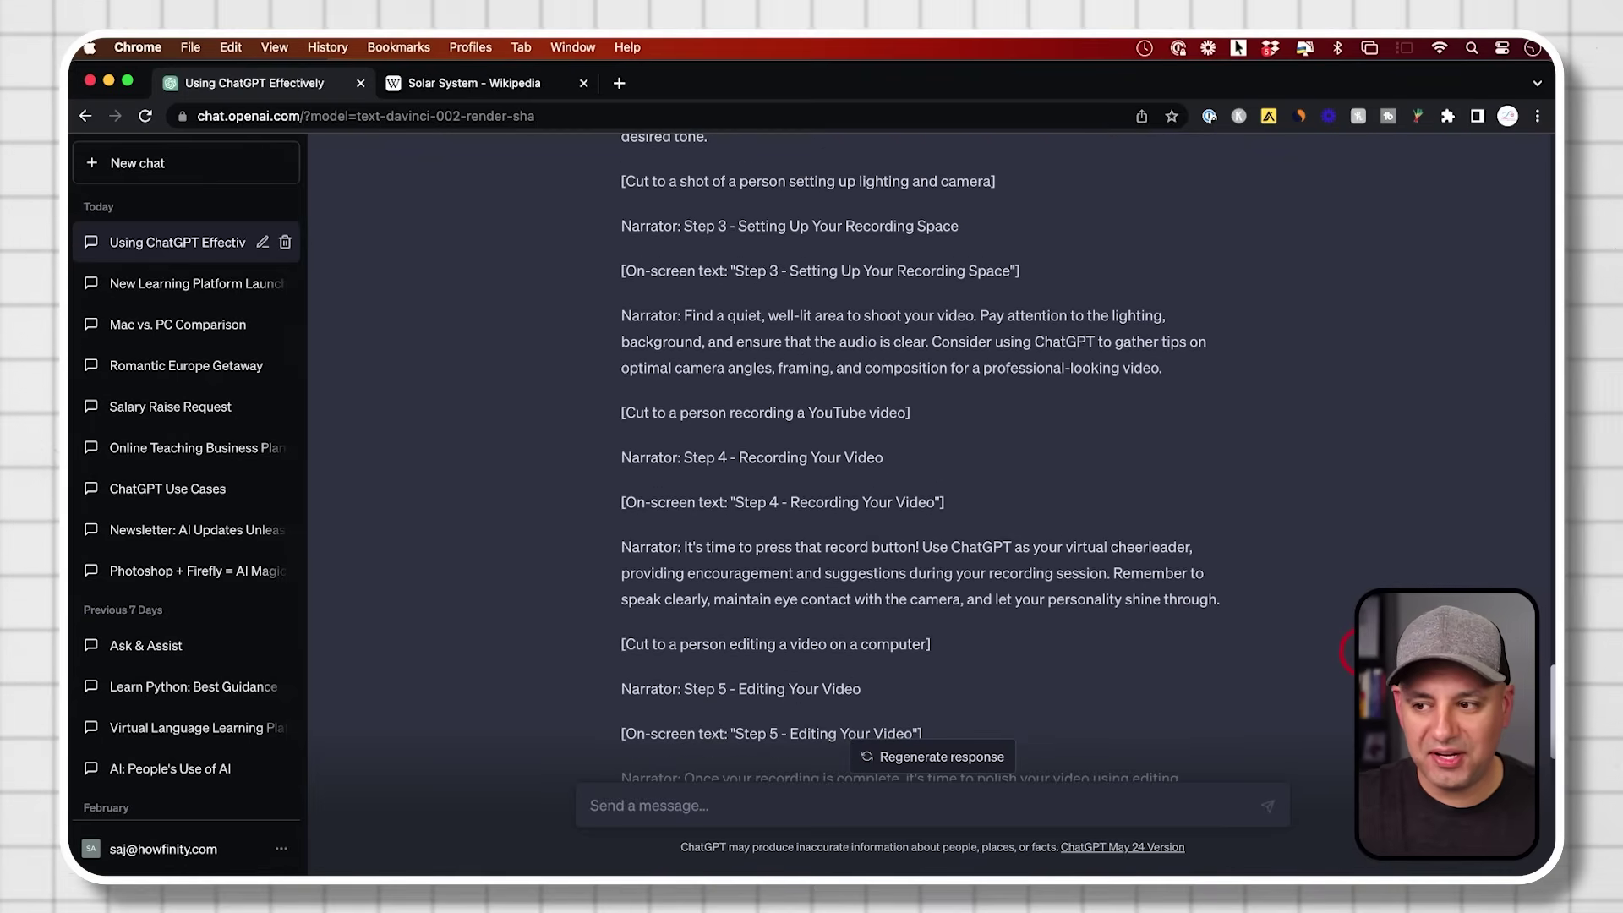
scroll(1351, 653, "up", 3)
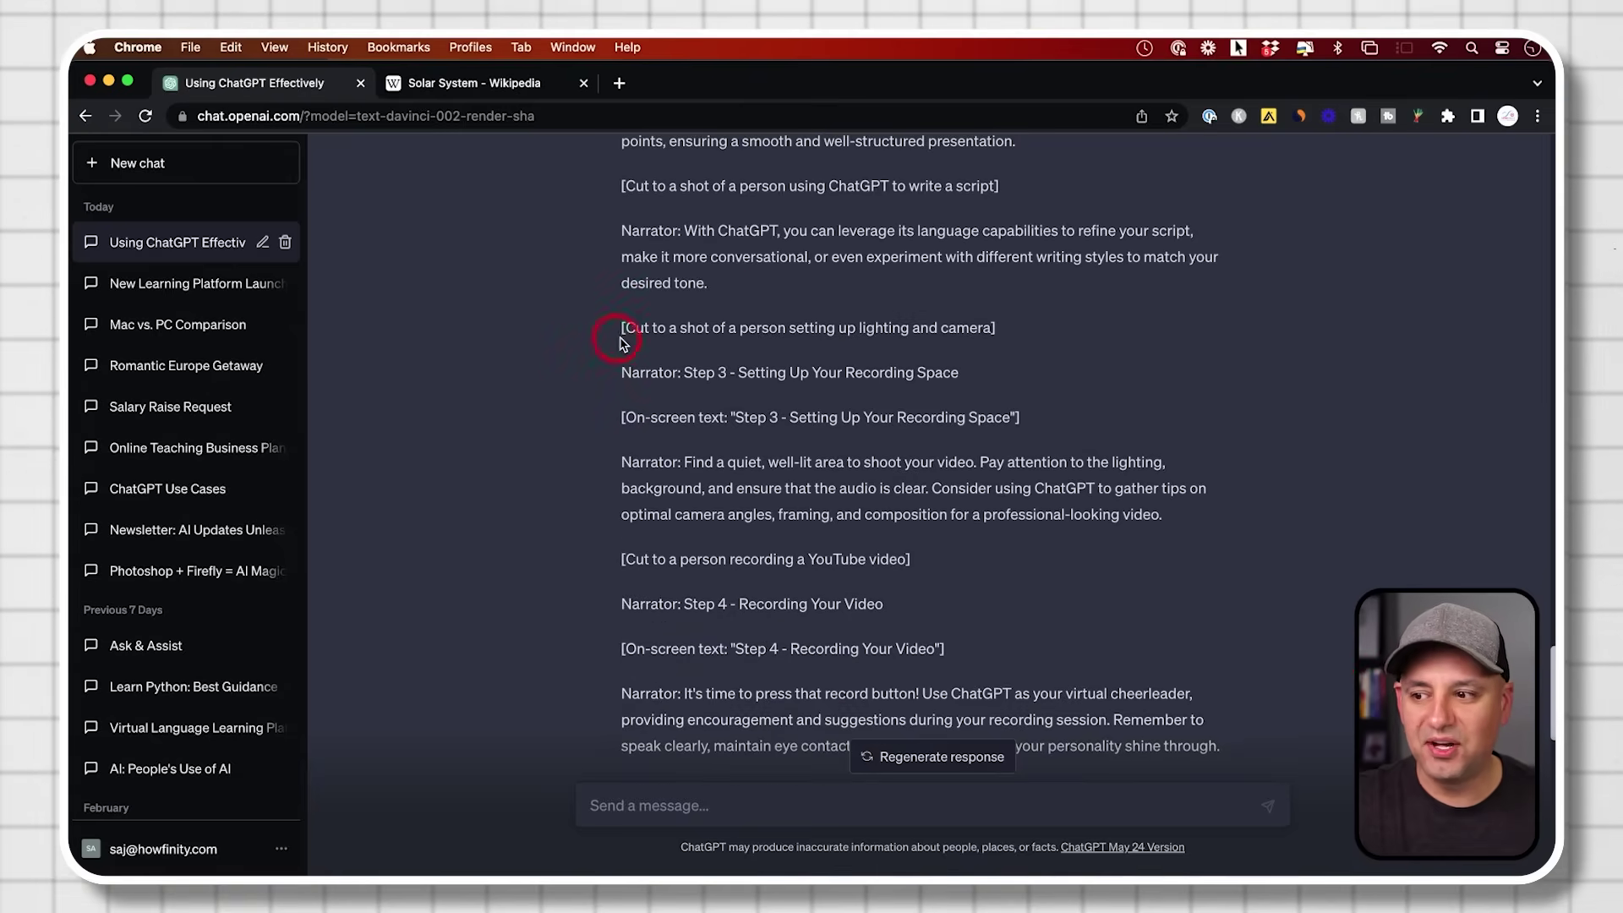
scroll(869, 369, "up", 1)
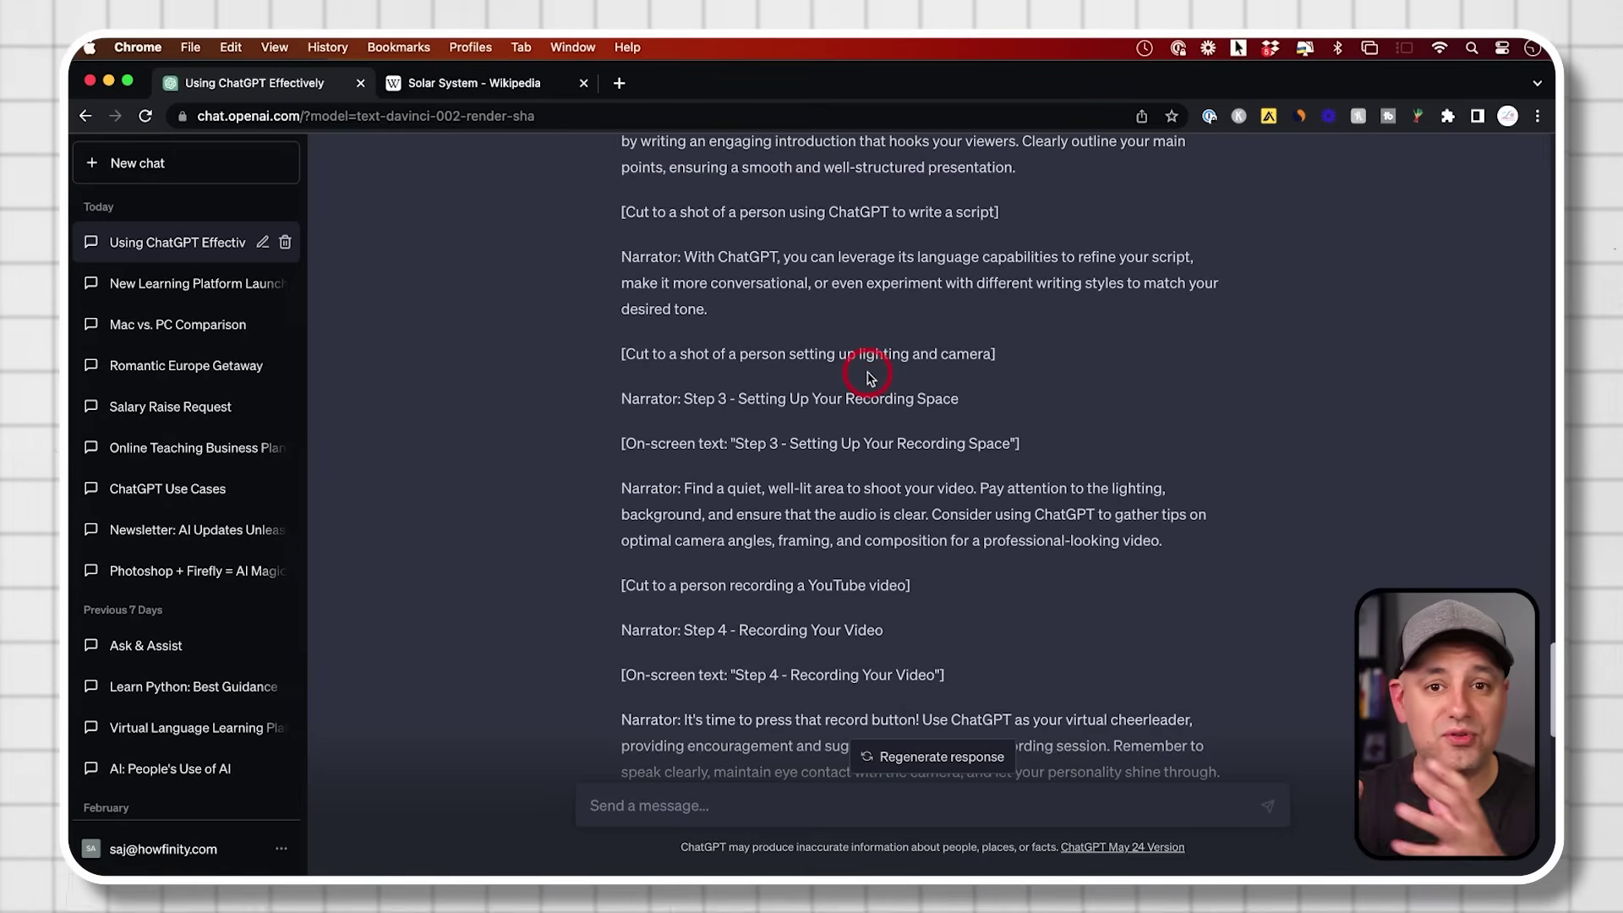
scroll(869, 372, "up", 5)
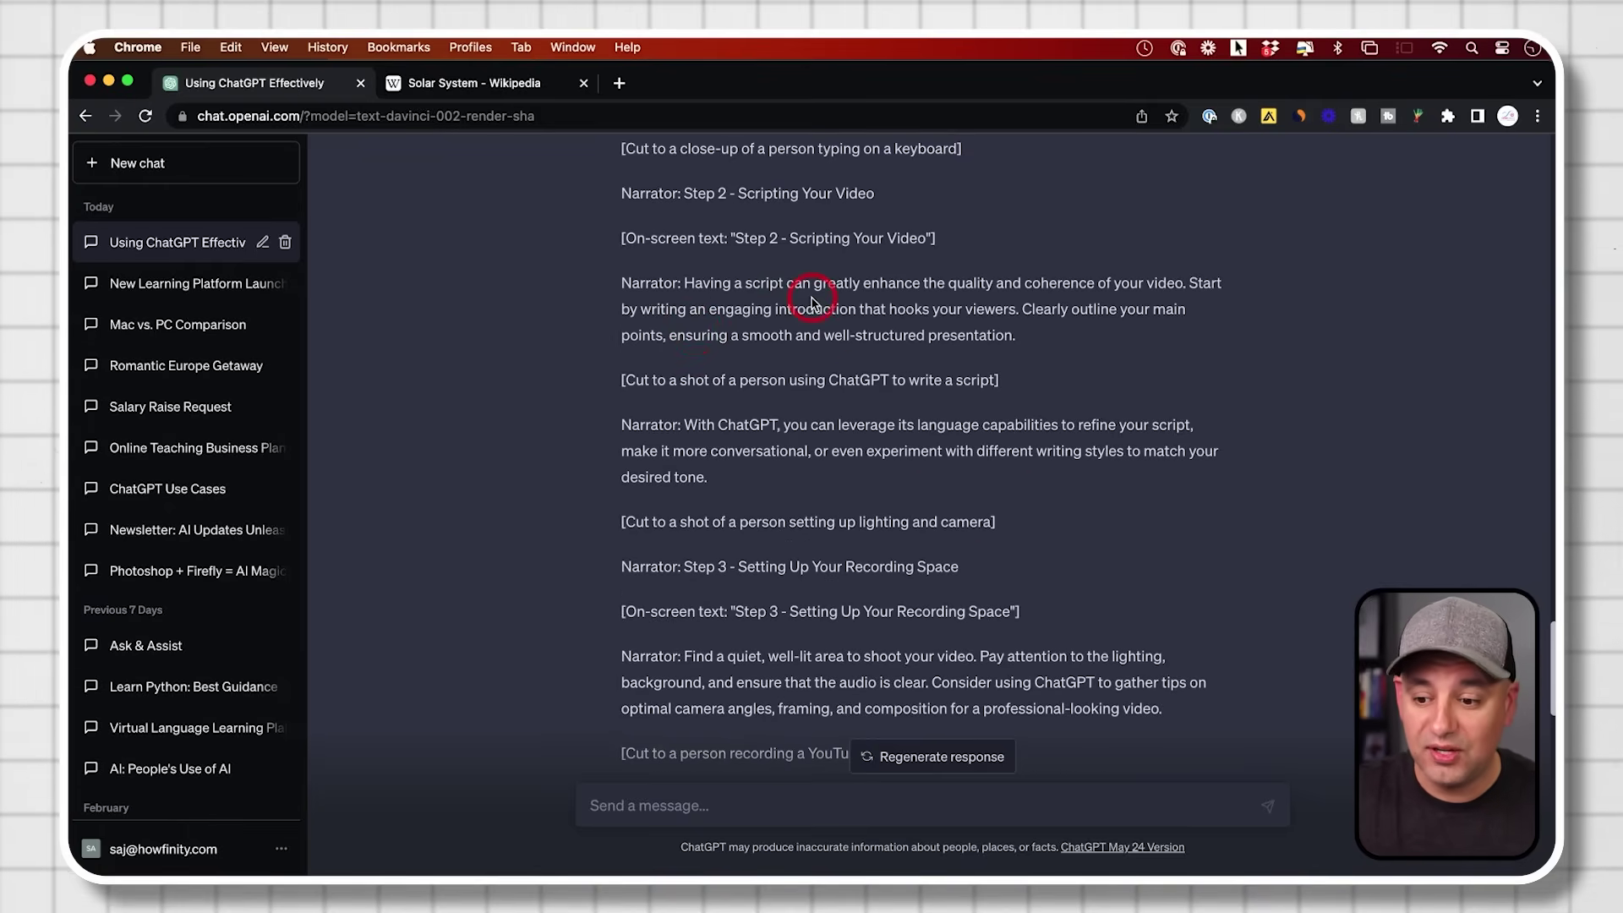
Step: Read the rest of the generated YouTube video script through to its closing shot
scroll(922, 442, "down", 11)
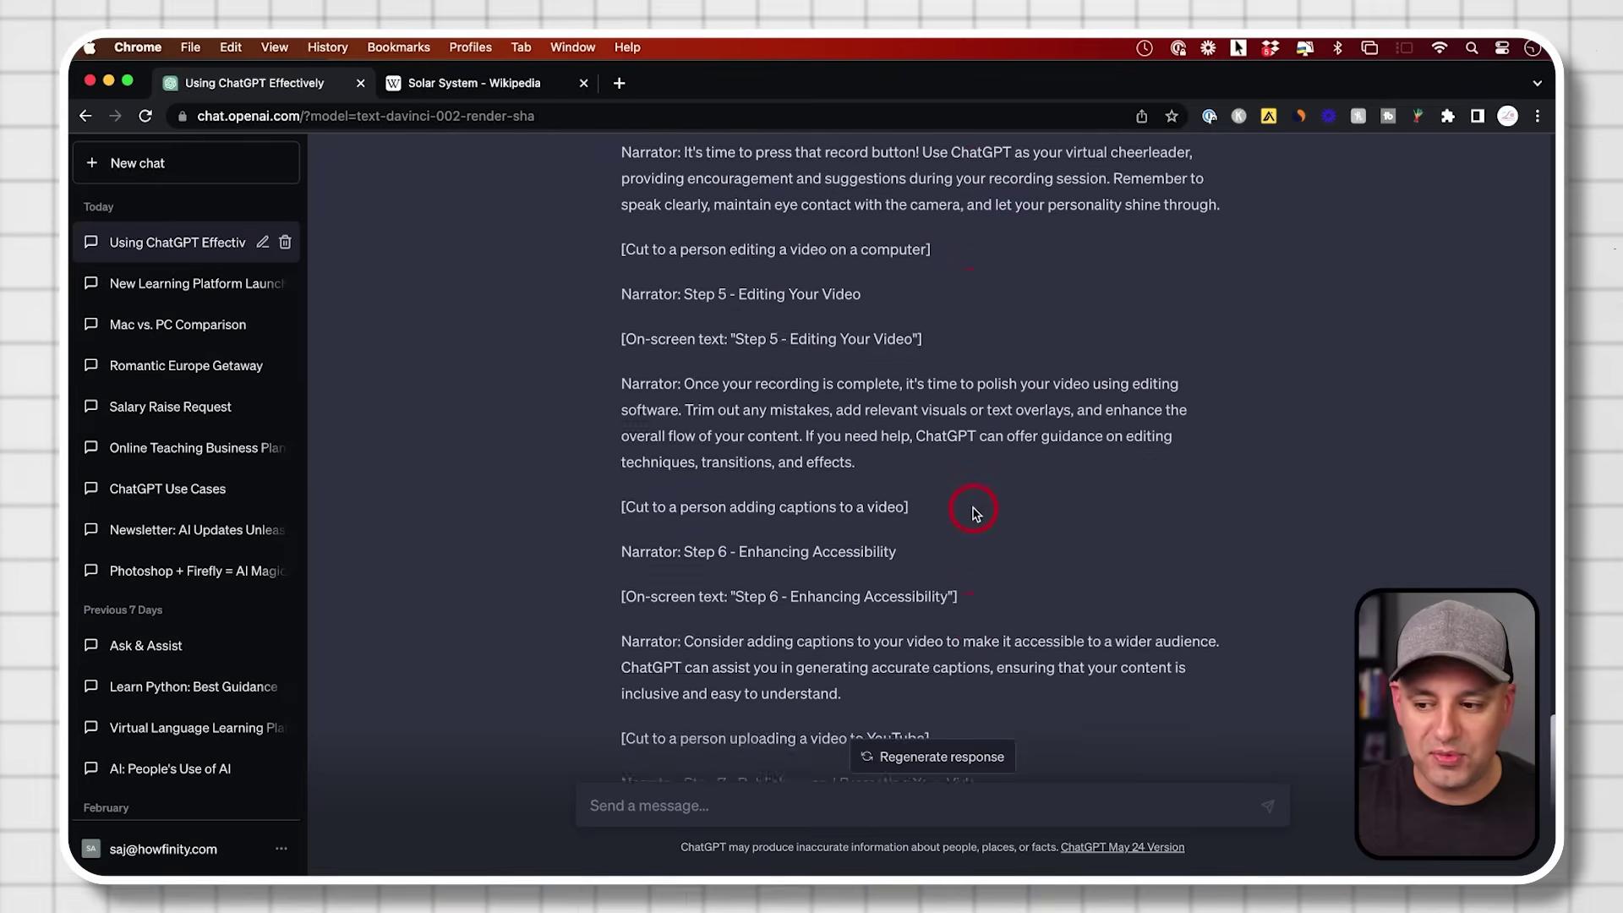
scroll(975, 511, "down", 1)
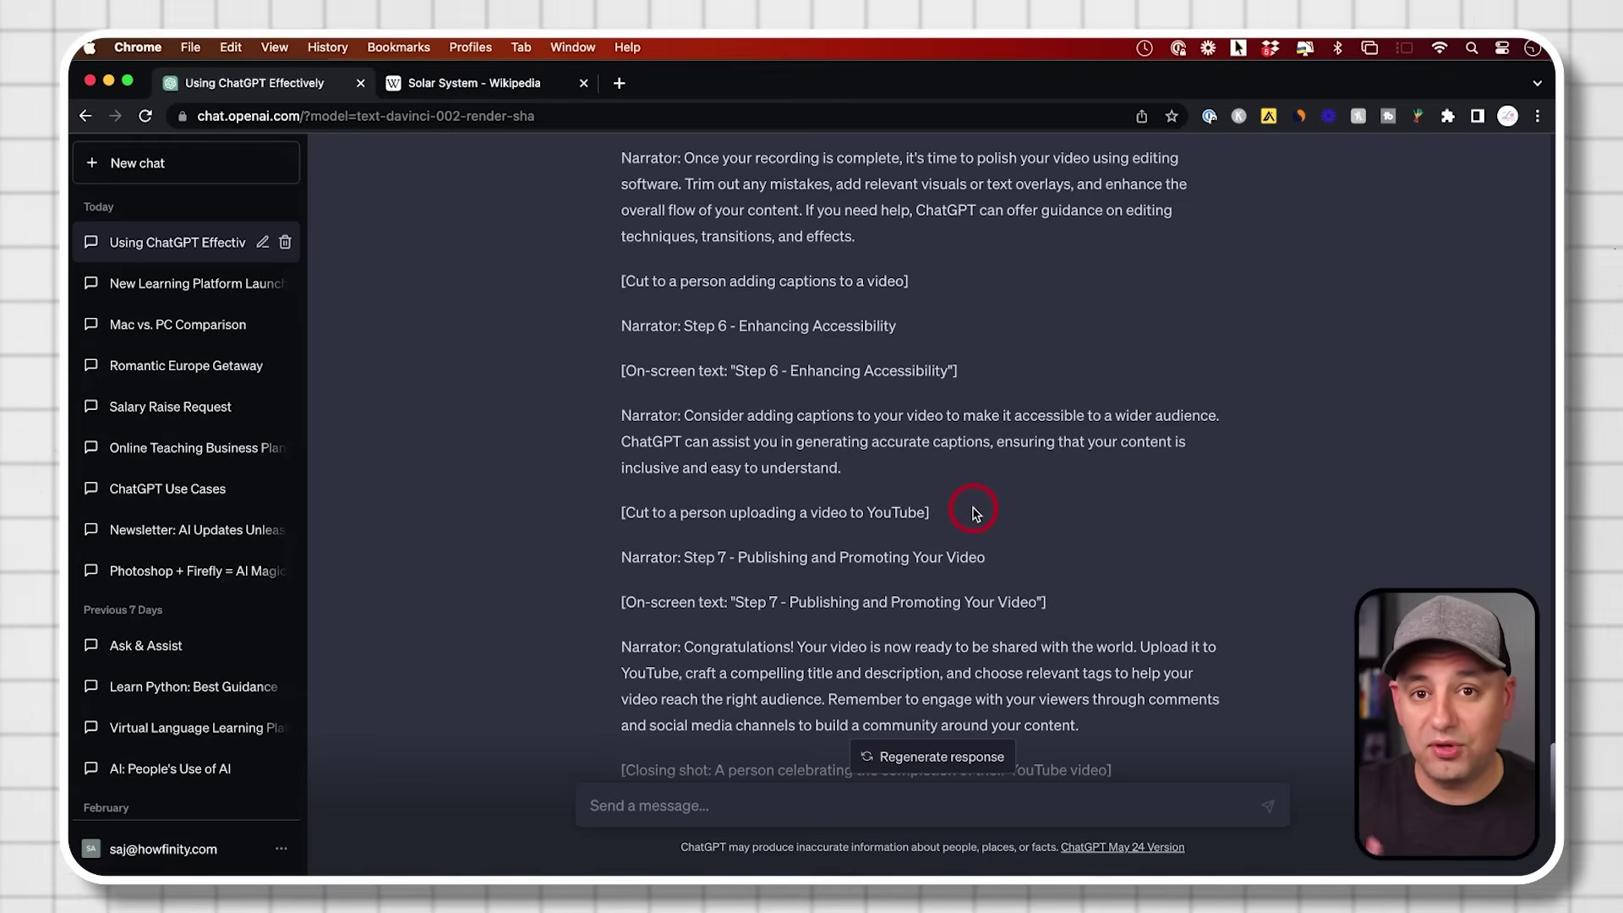
scroll(975, 511, "down", 2)
scroll(975, 511, "down", 5)
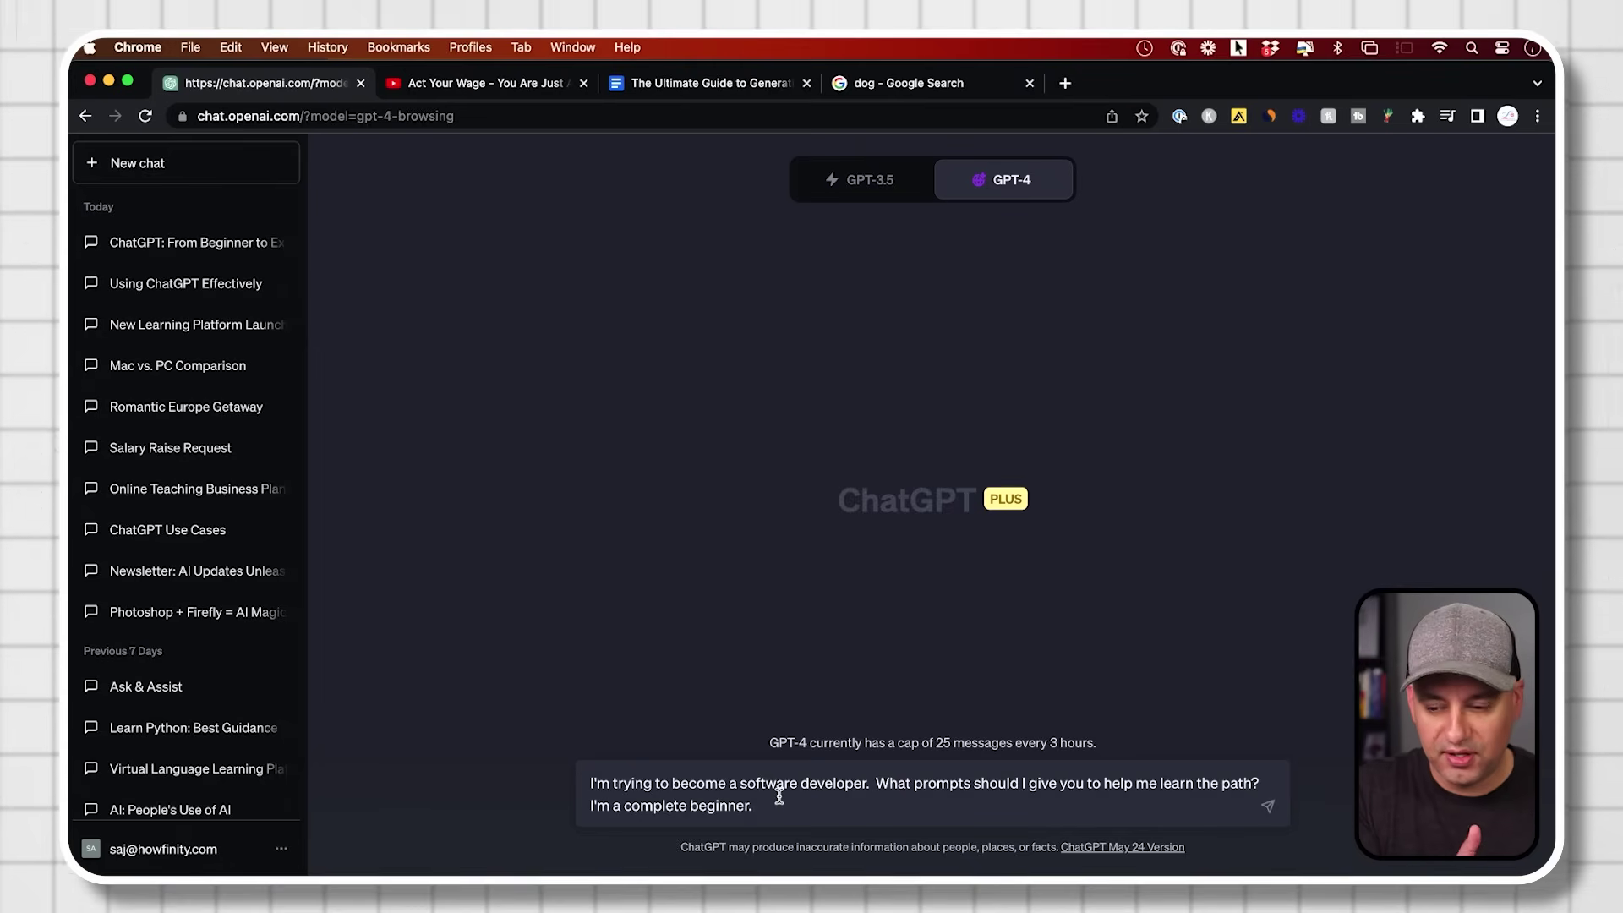
Step: Ask GPT-4 which prompts would help a complete beginner learn the path to becoming a software developer, and review the suggested prompts
key("Return")
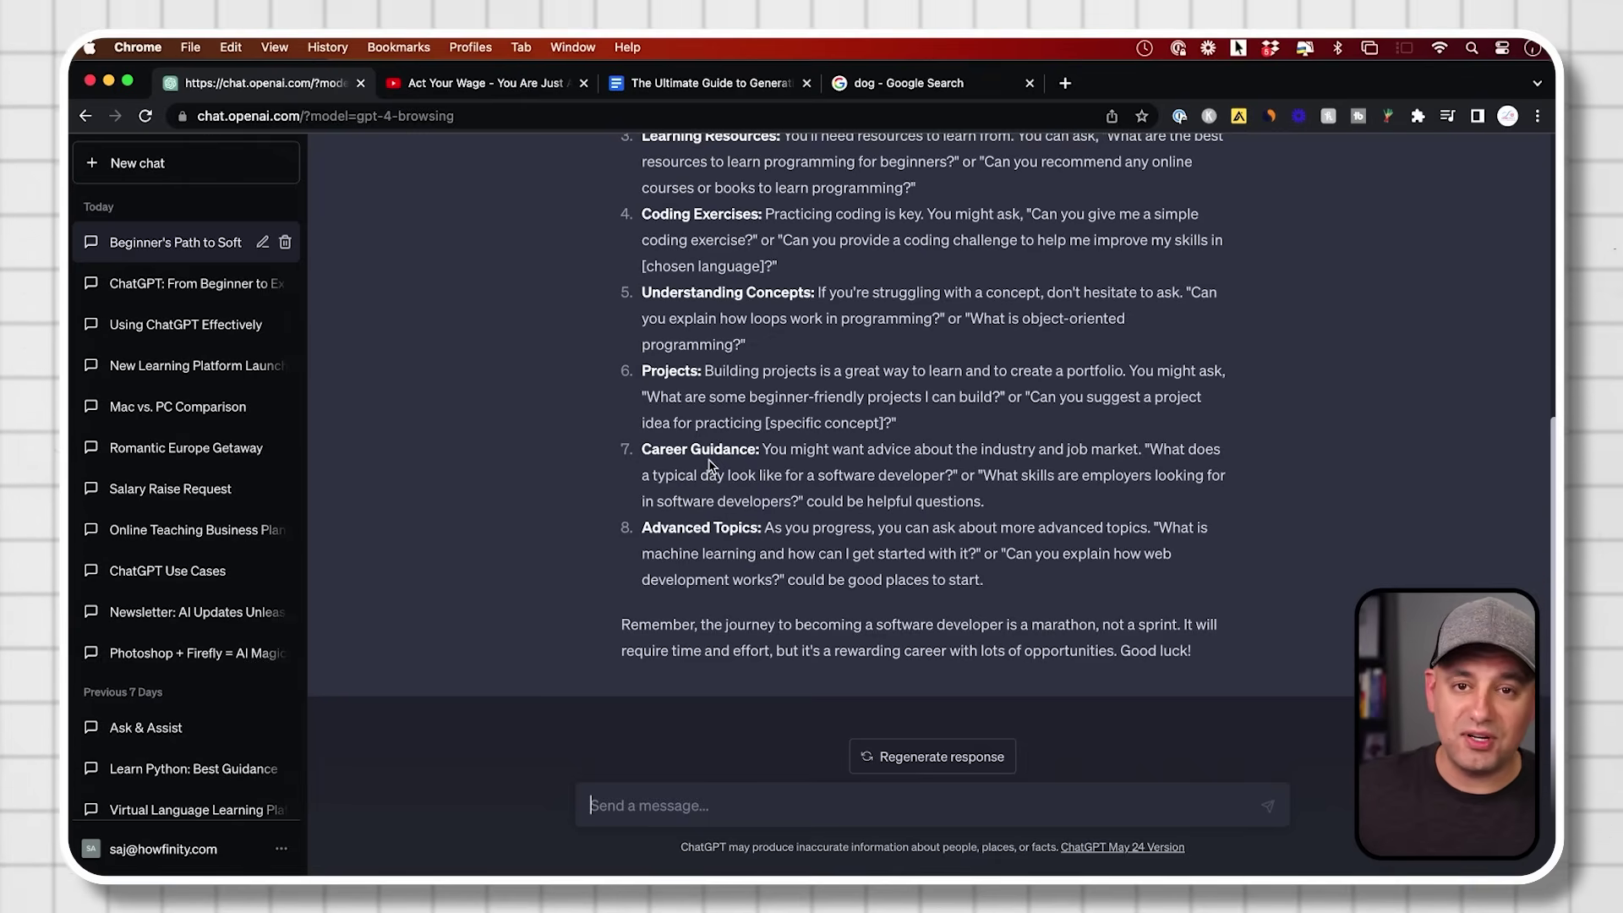
scroll(709, 464, "up", 3)
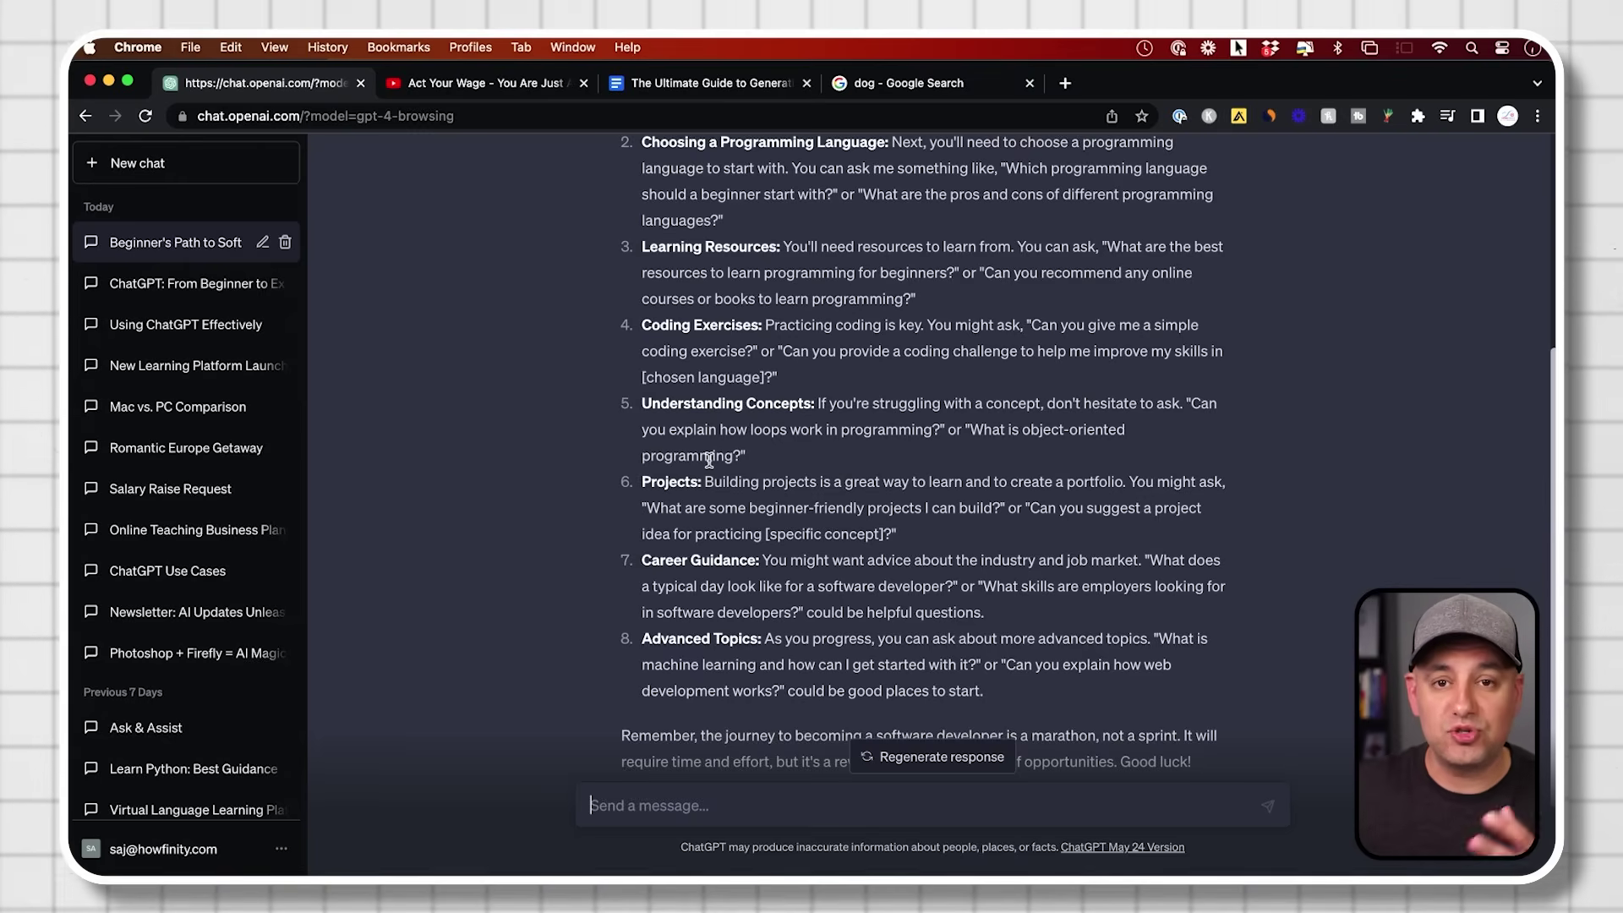
Step: Ask GPT-3.5 to help write code for a Tictactoe game to run on the computer, as a step by step guide for a complete beginner
left_click(837, 725)
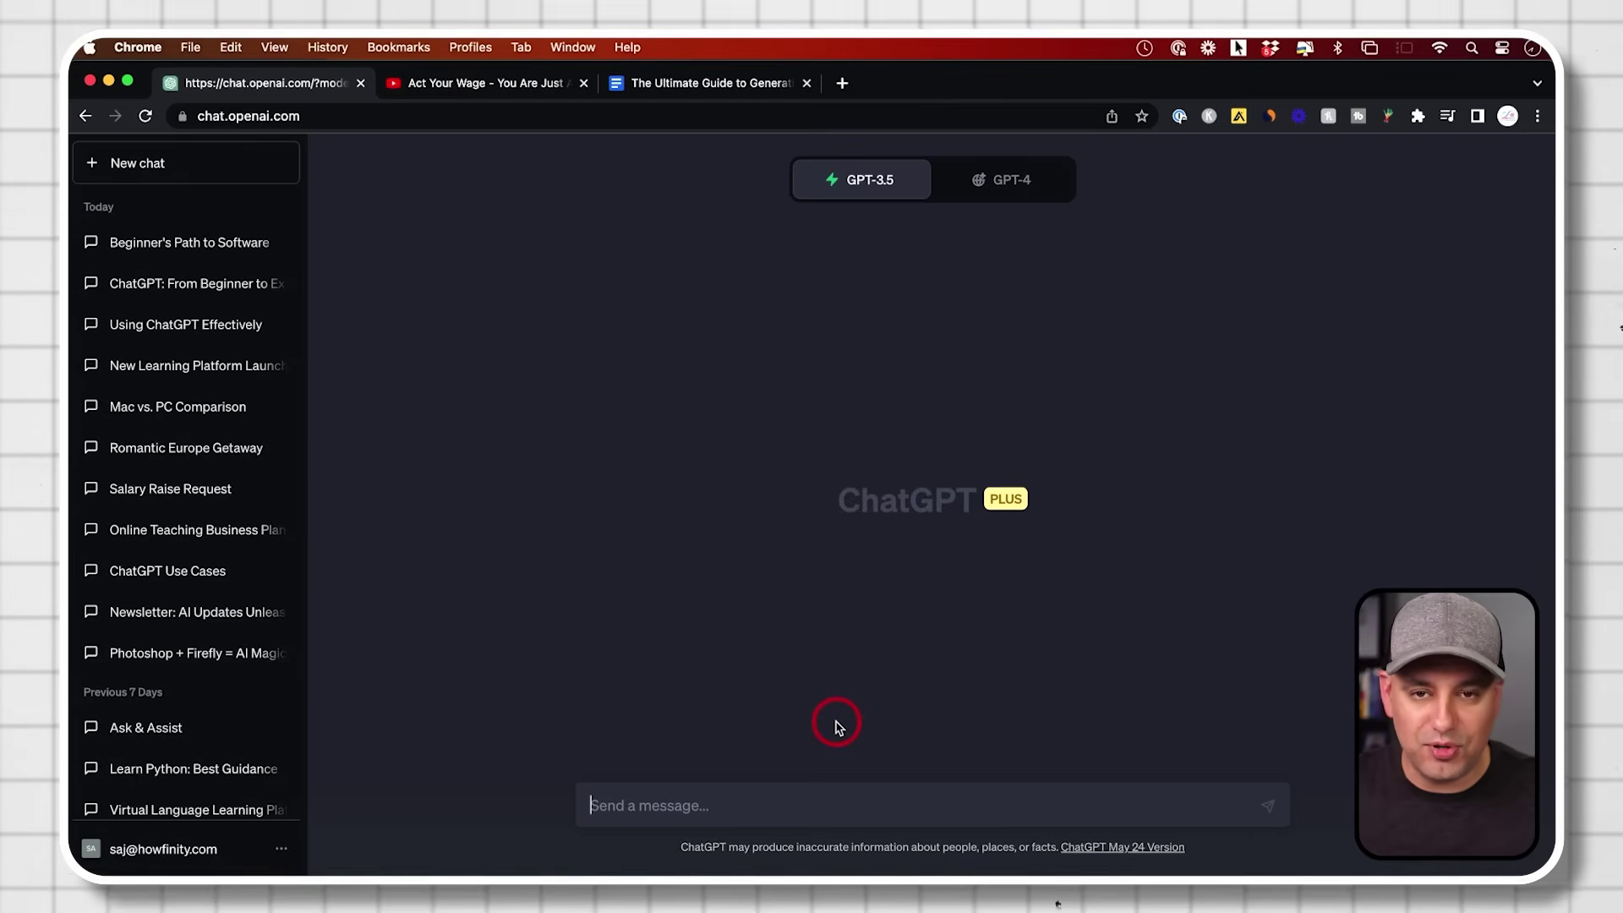
type("help me write code for a game I can run on my computer for Tictactoe.  I'm a complete beginner. Give it to me in a step by step guide.")
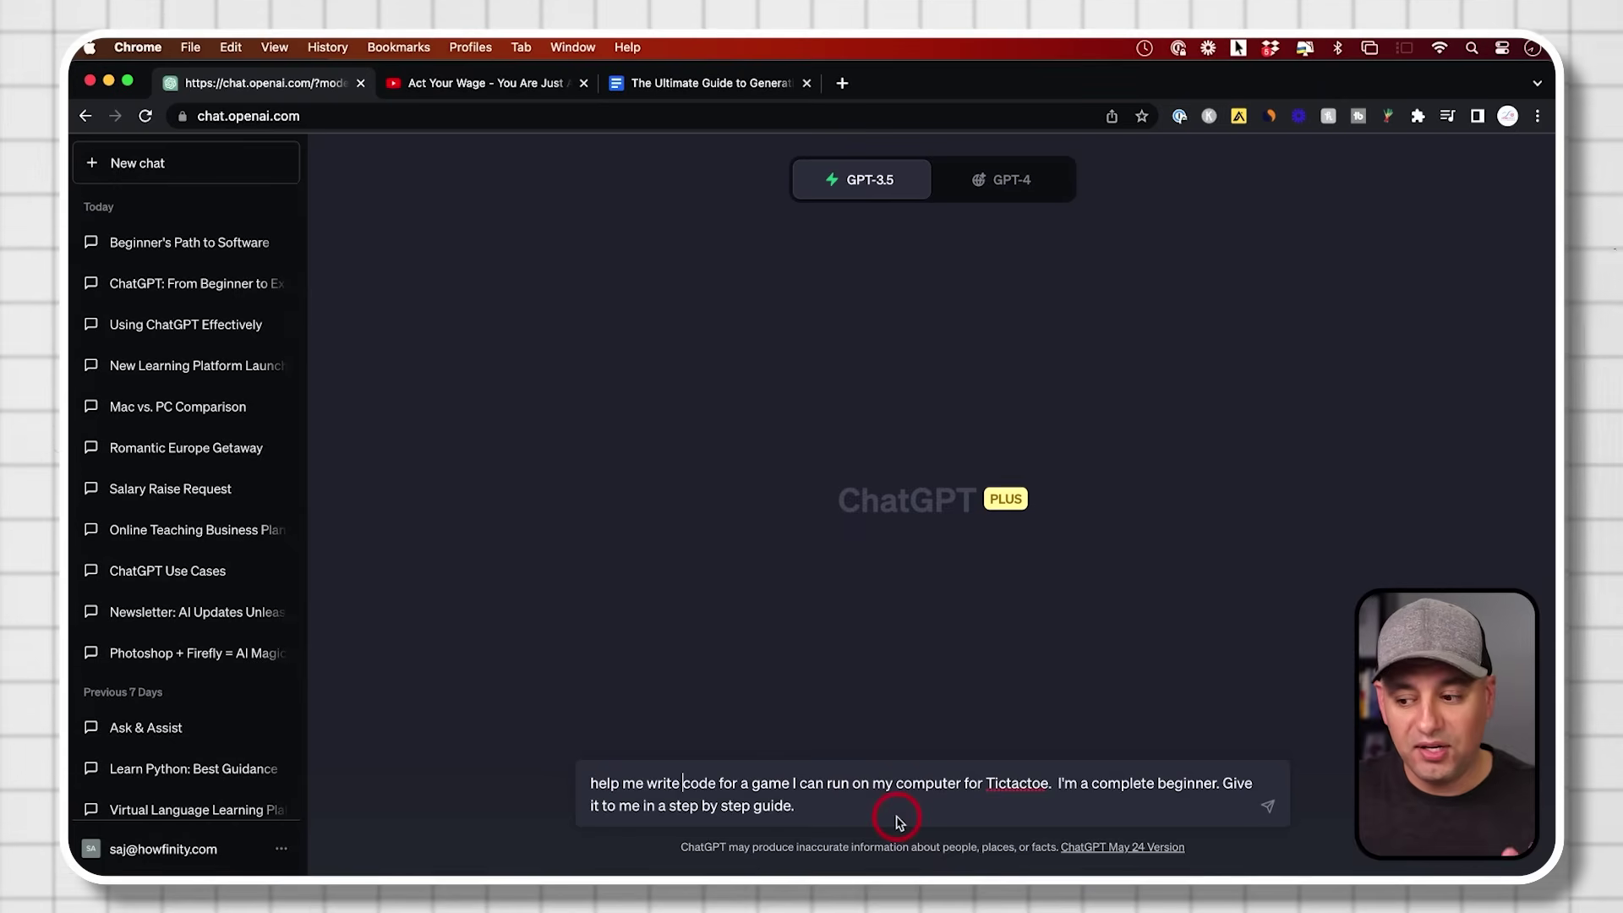
key("Return")
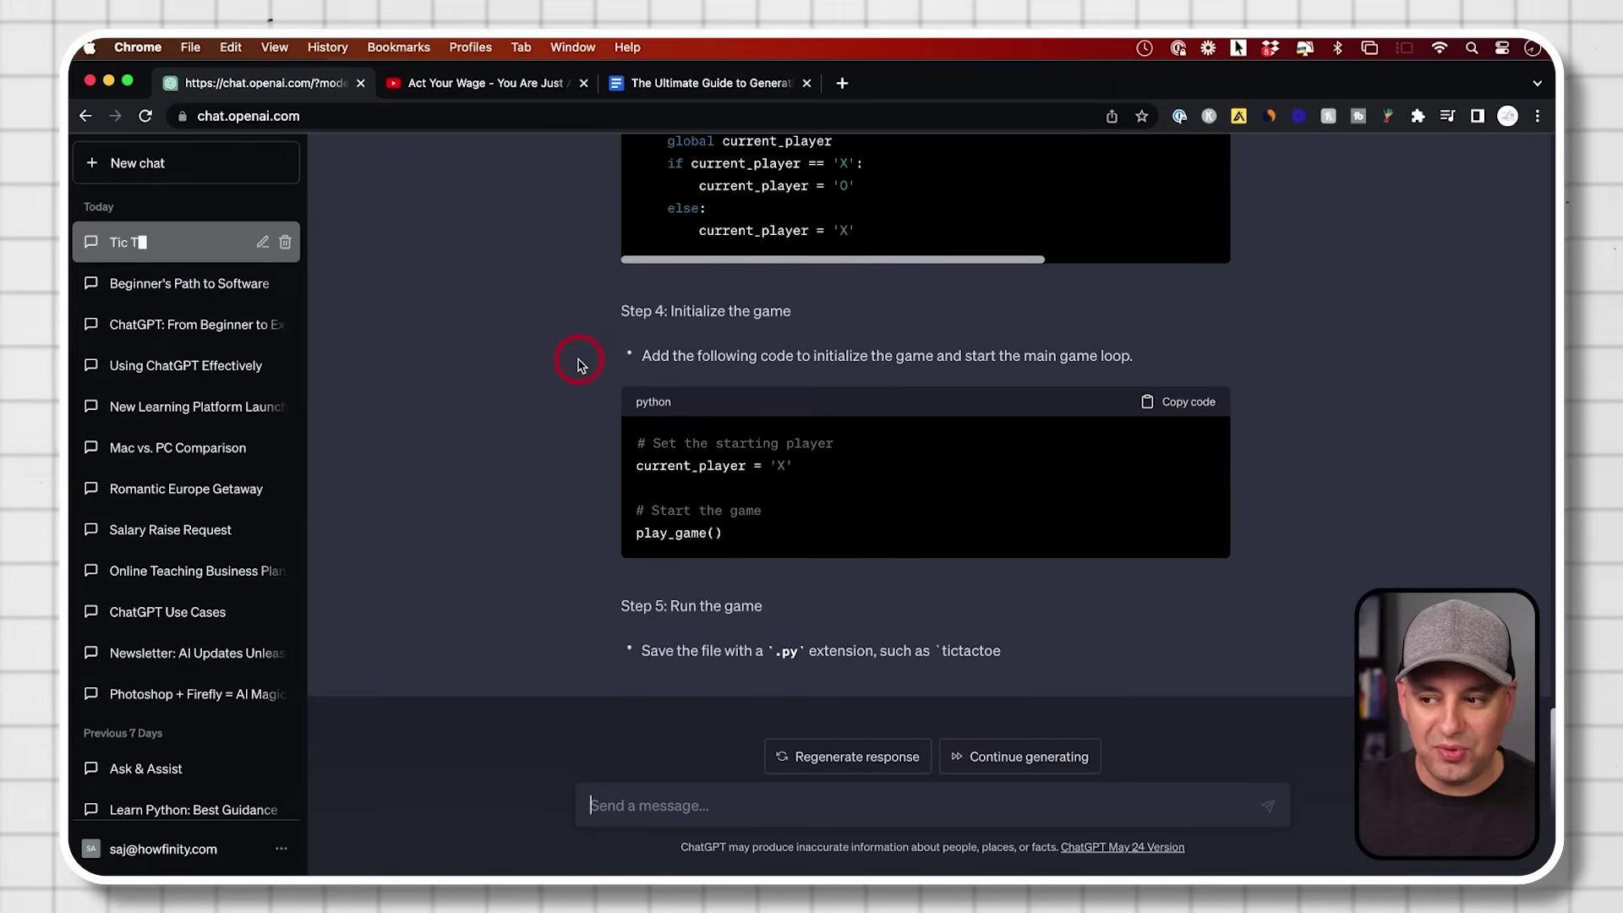
Step: Review the Tic Tac Toe guide from its beginning and copy the main game loop code in Step 2
scroll(579, 364, "up", 15)
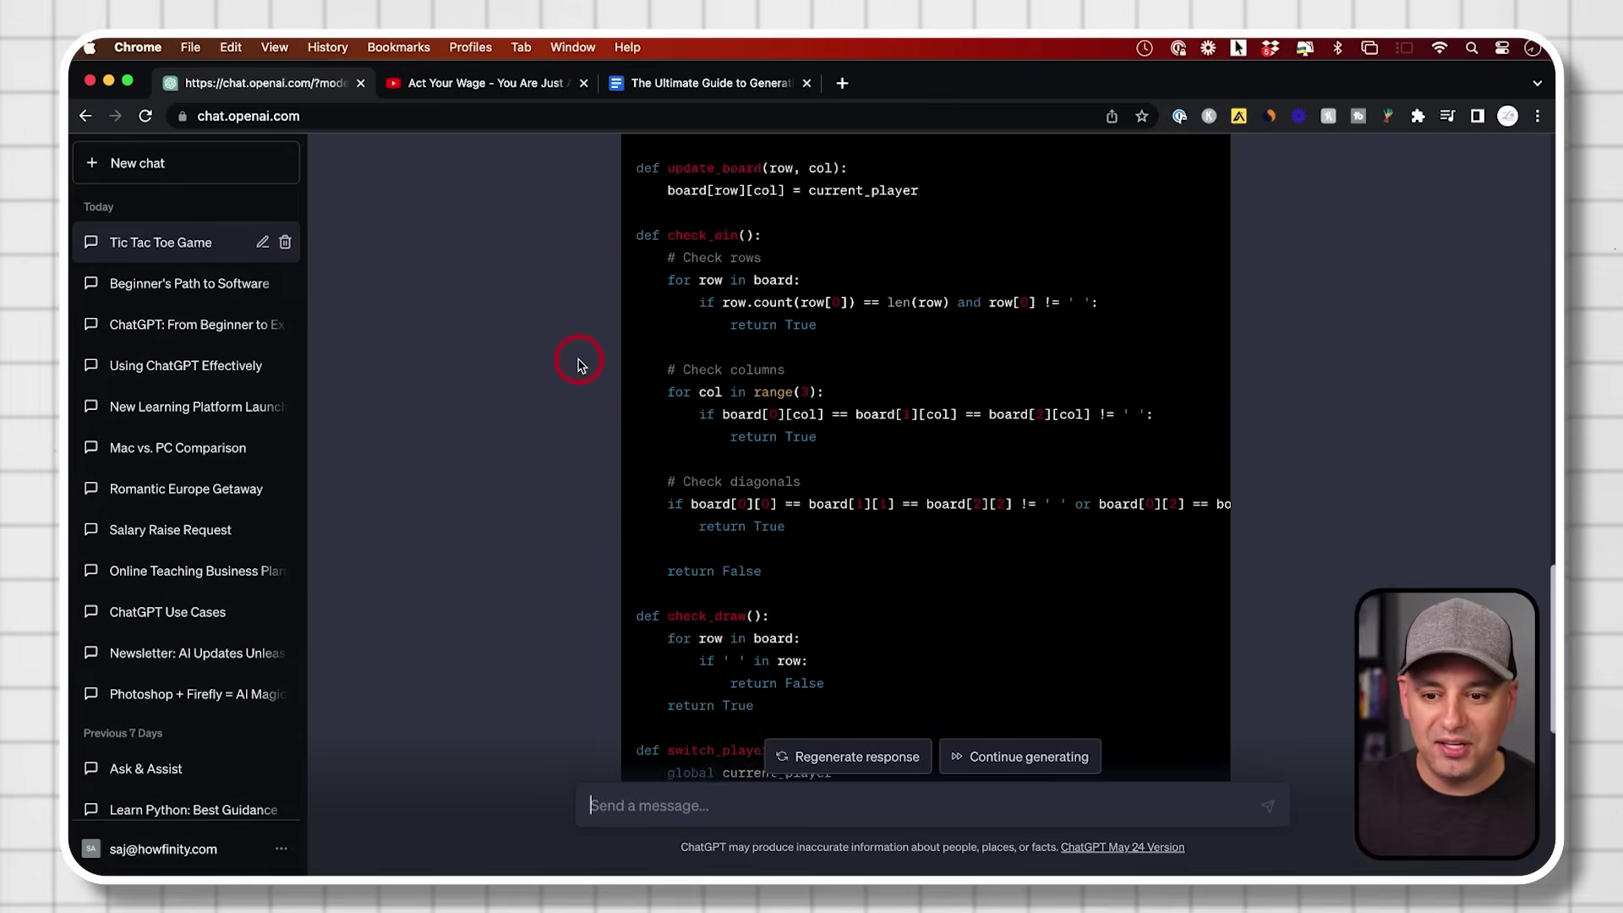
scroll(579, 364, "up", 12)
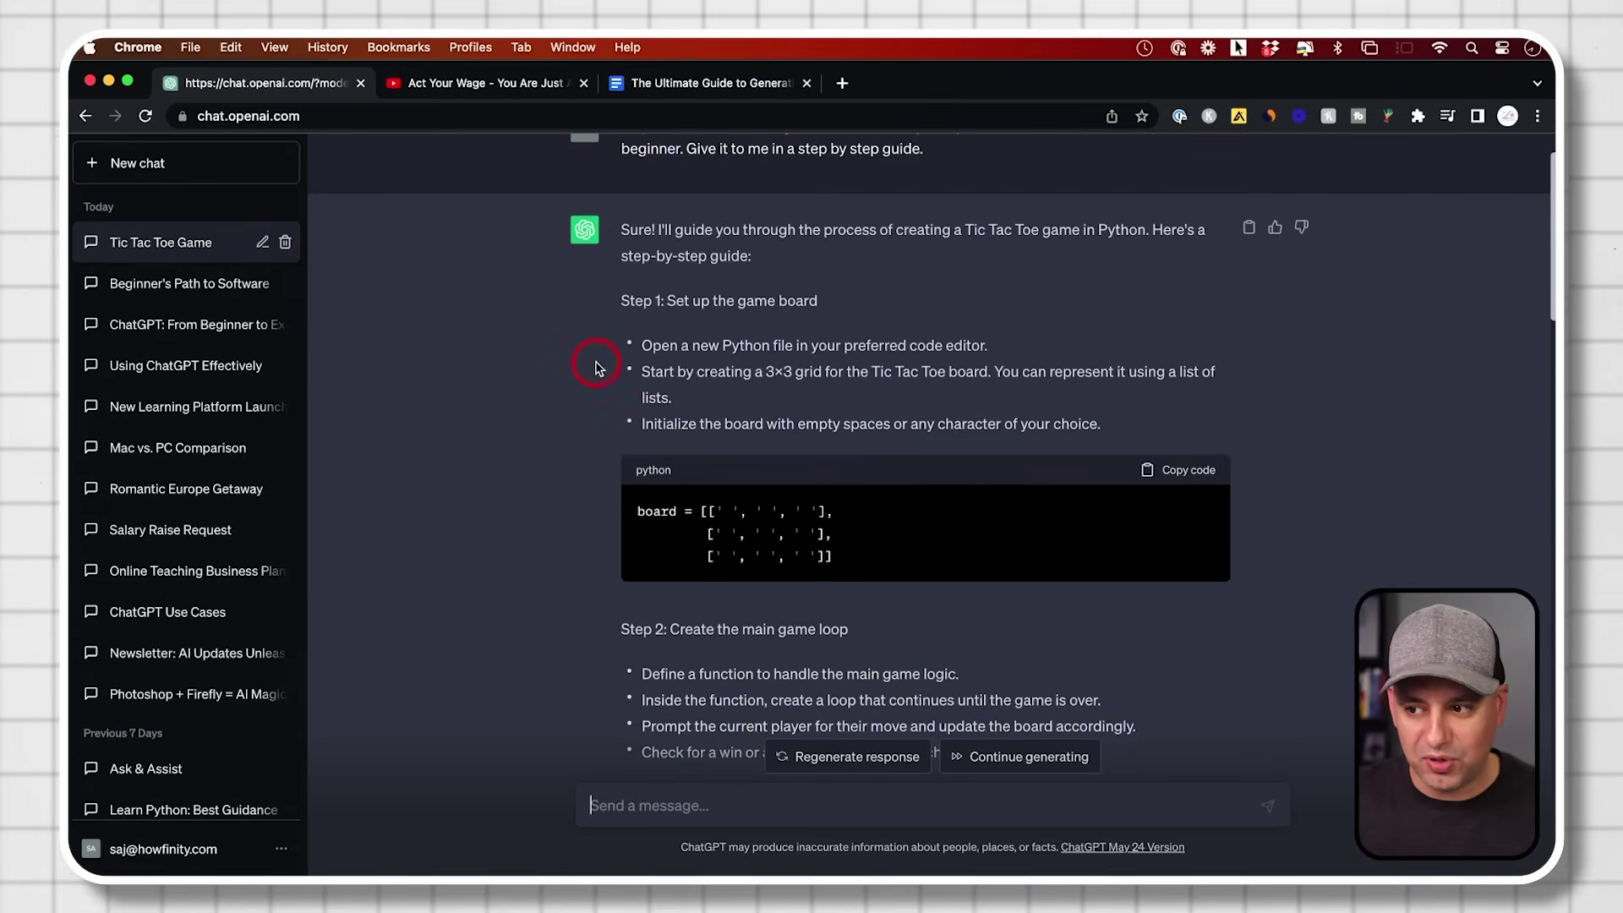
scroll(579, 364, "down", 5)
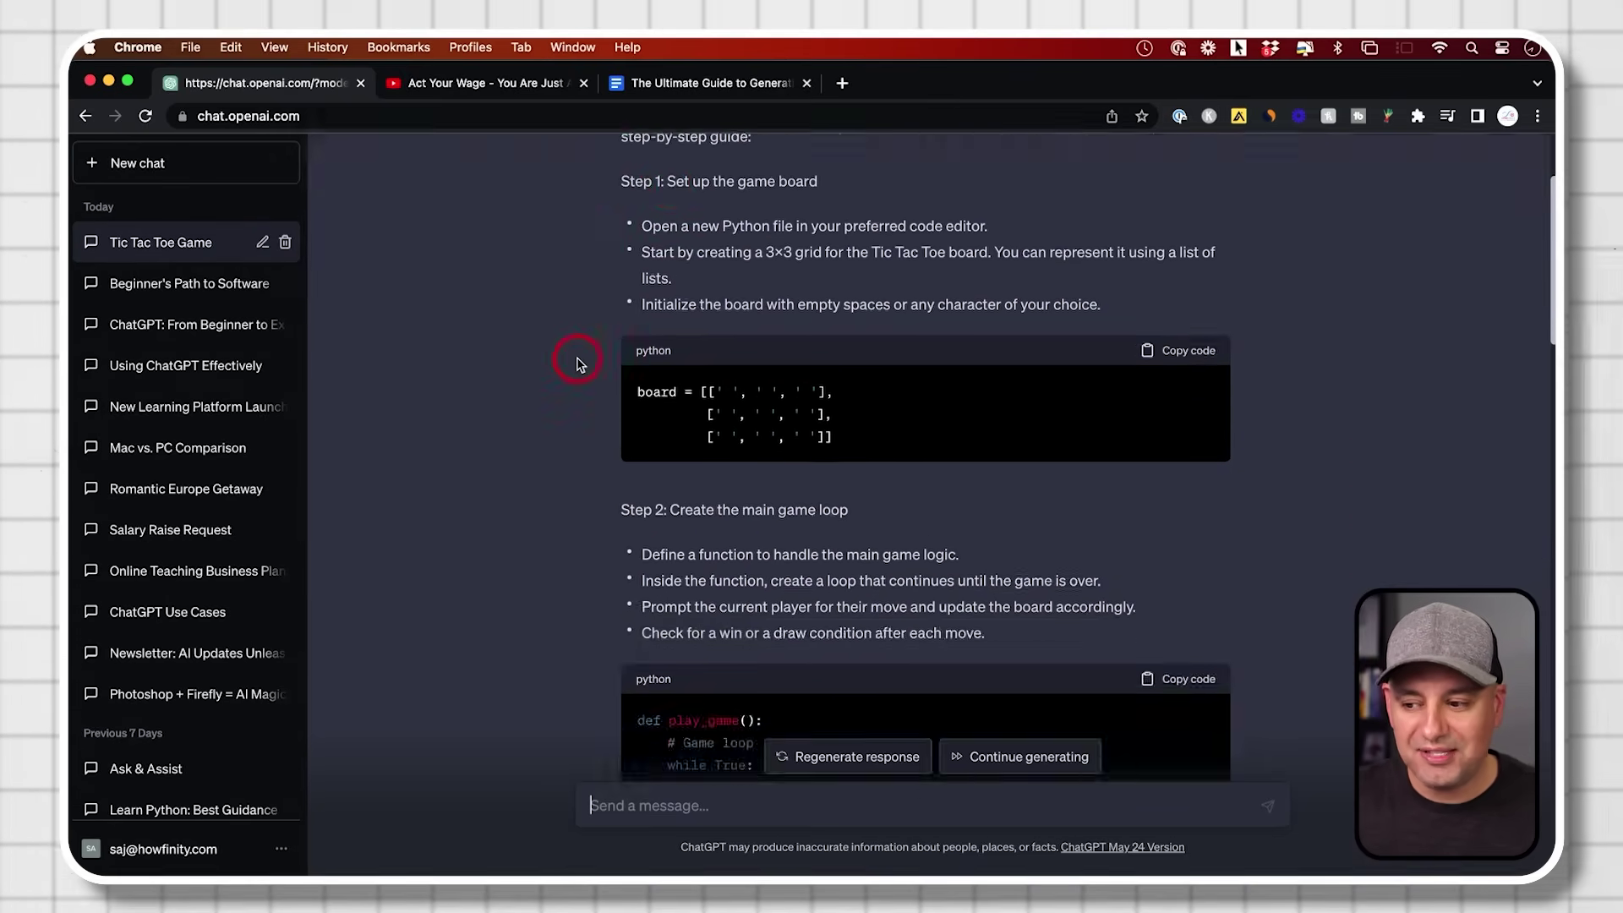
scroll(579, 364, "down", 3)
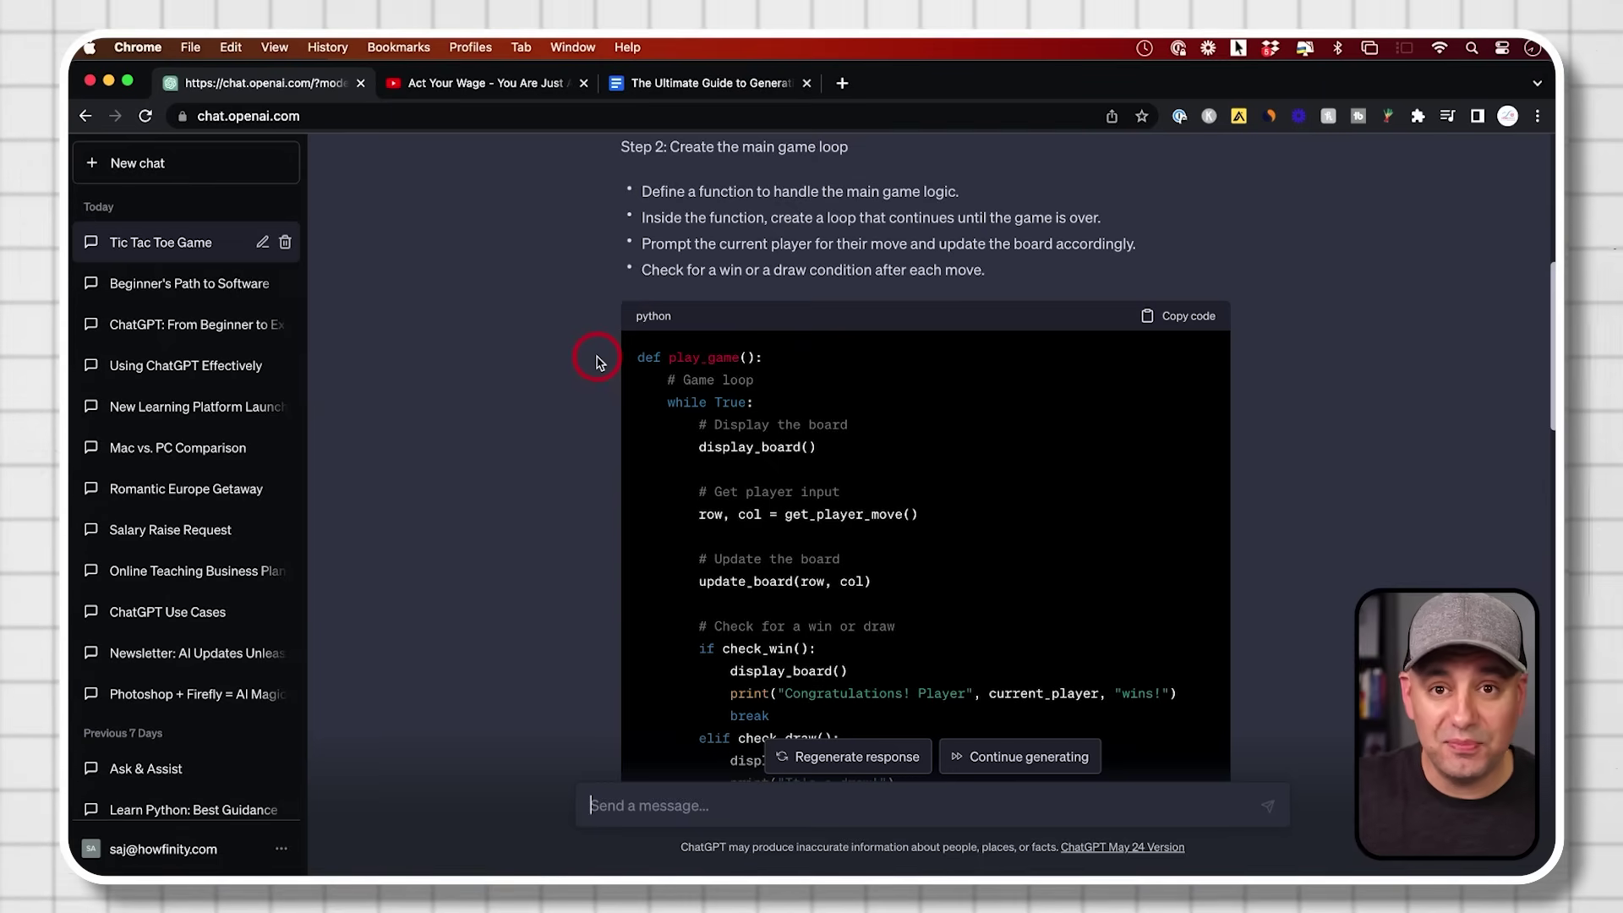
left_click(1182, 319)
Step: Look through the helper functions in Step 3 and the game initialization code in Step 4
scroll(1260, 449, "down", 10)
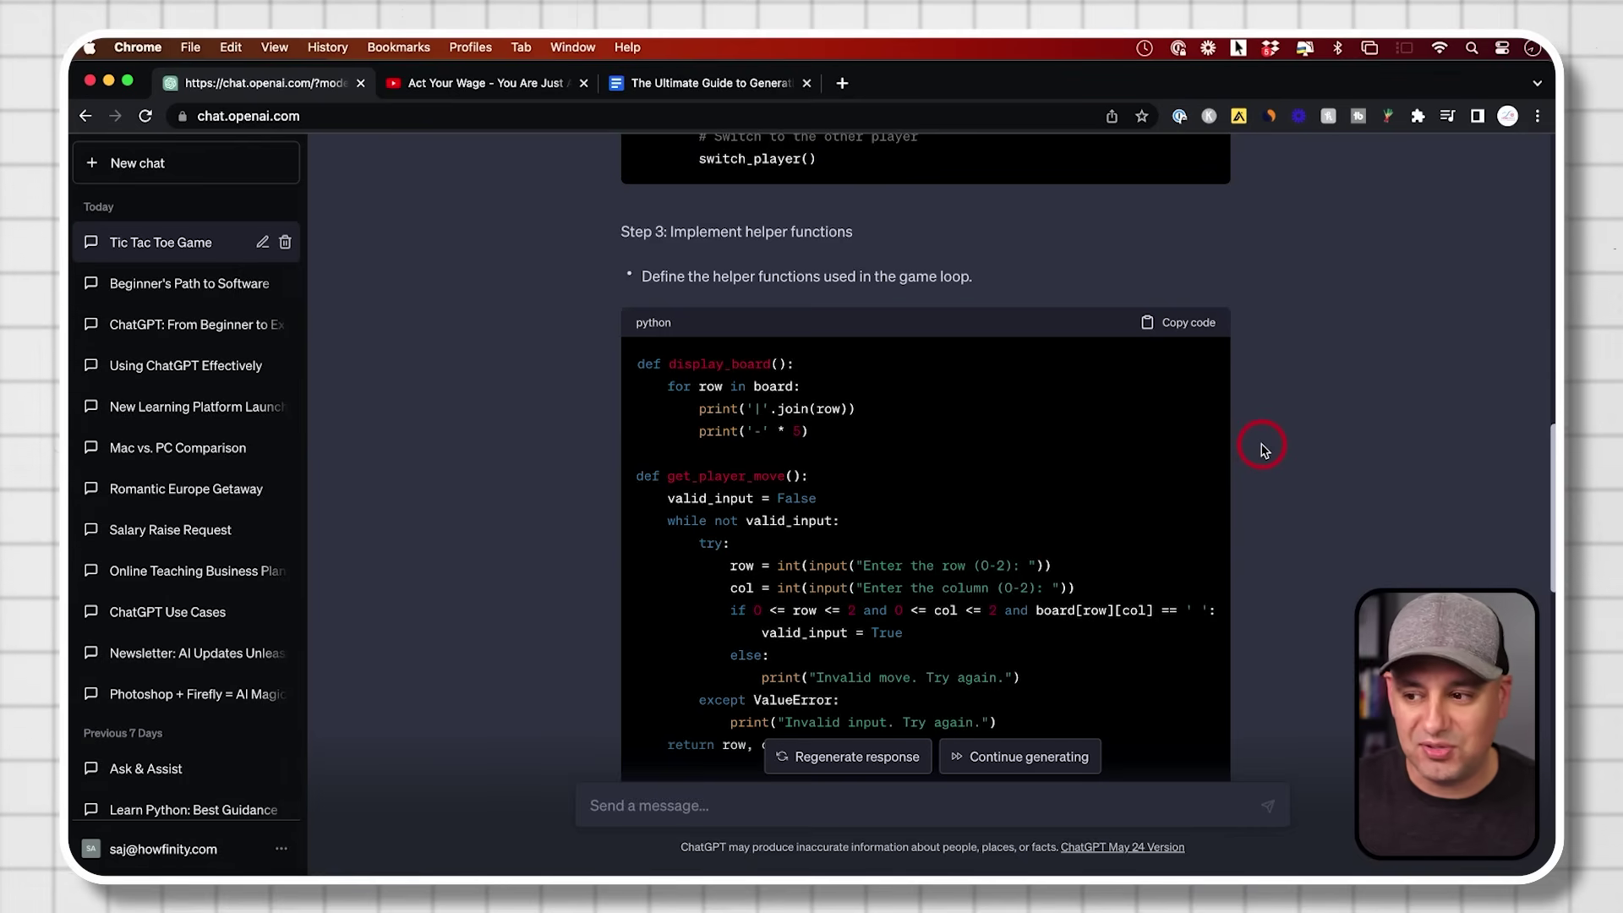
scroll(1263, 448, "down", 10)
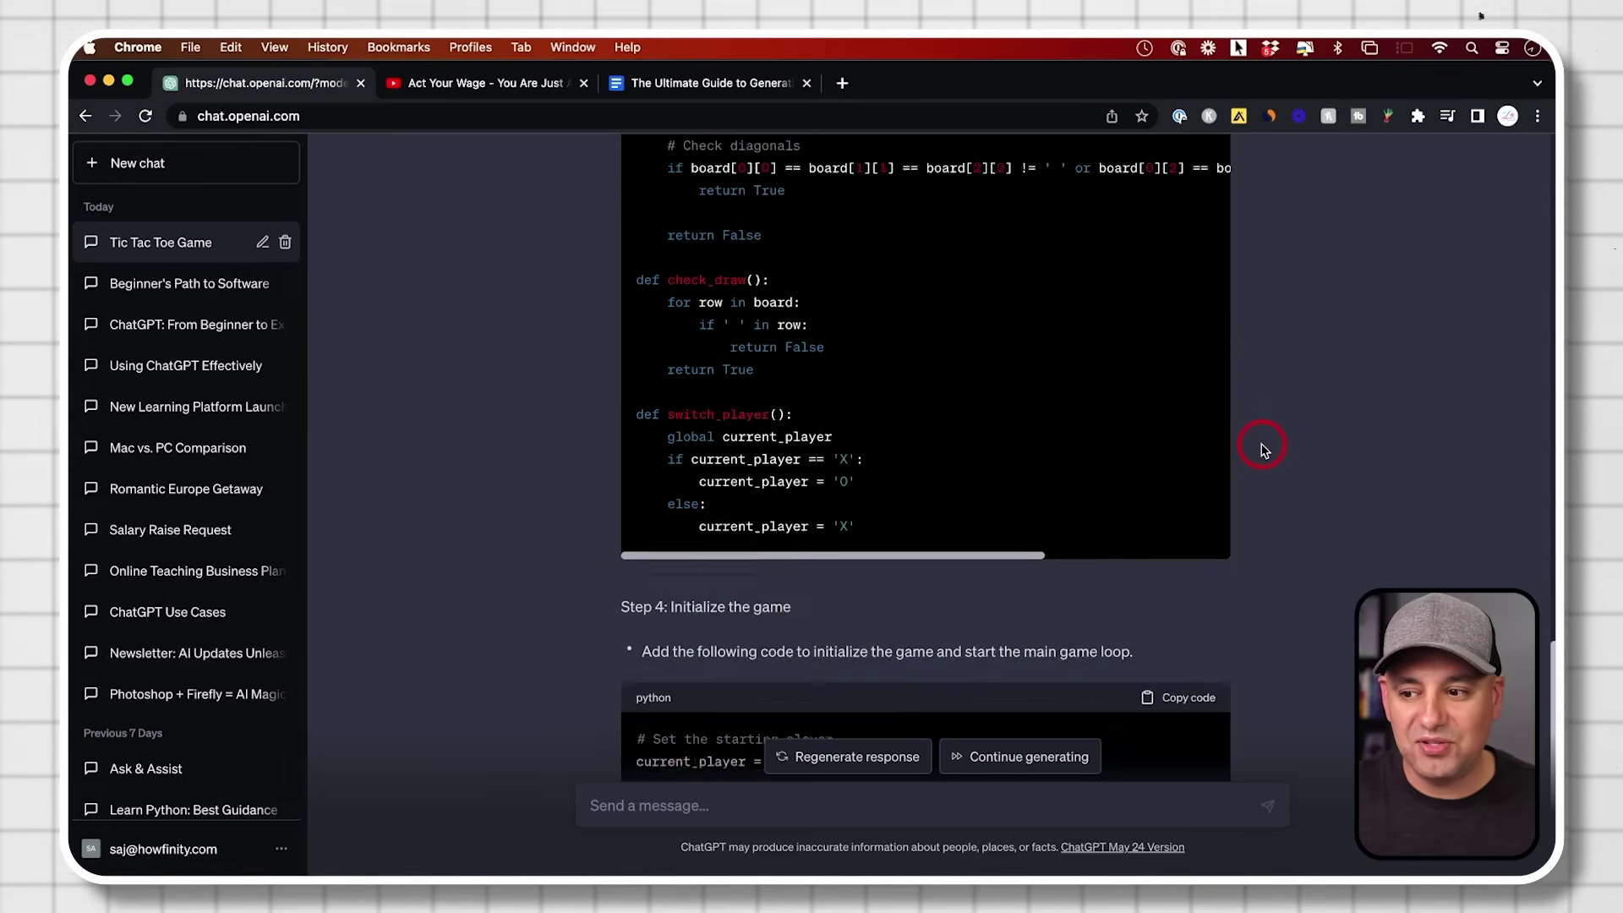
scroll(1262, 448, "down", 3)
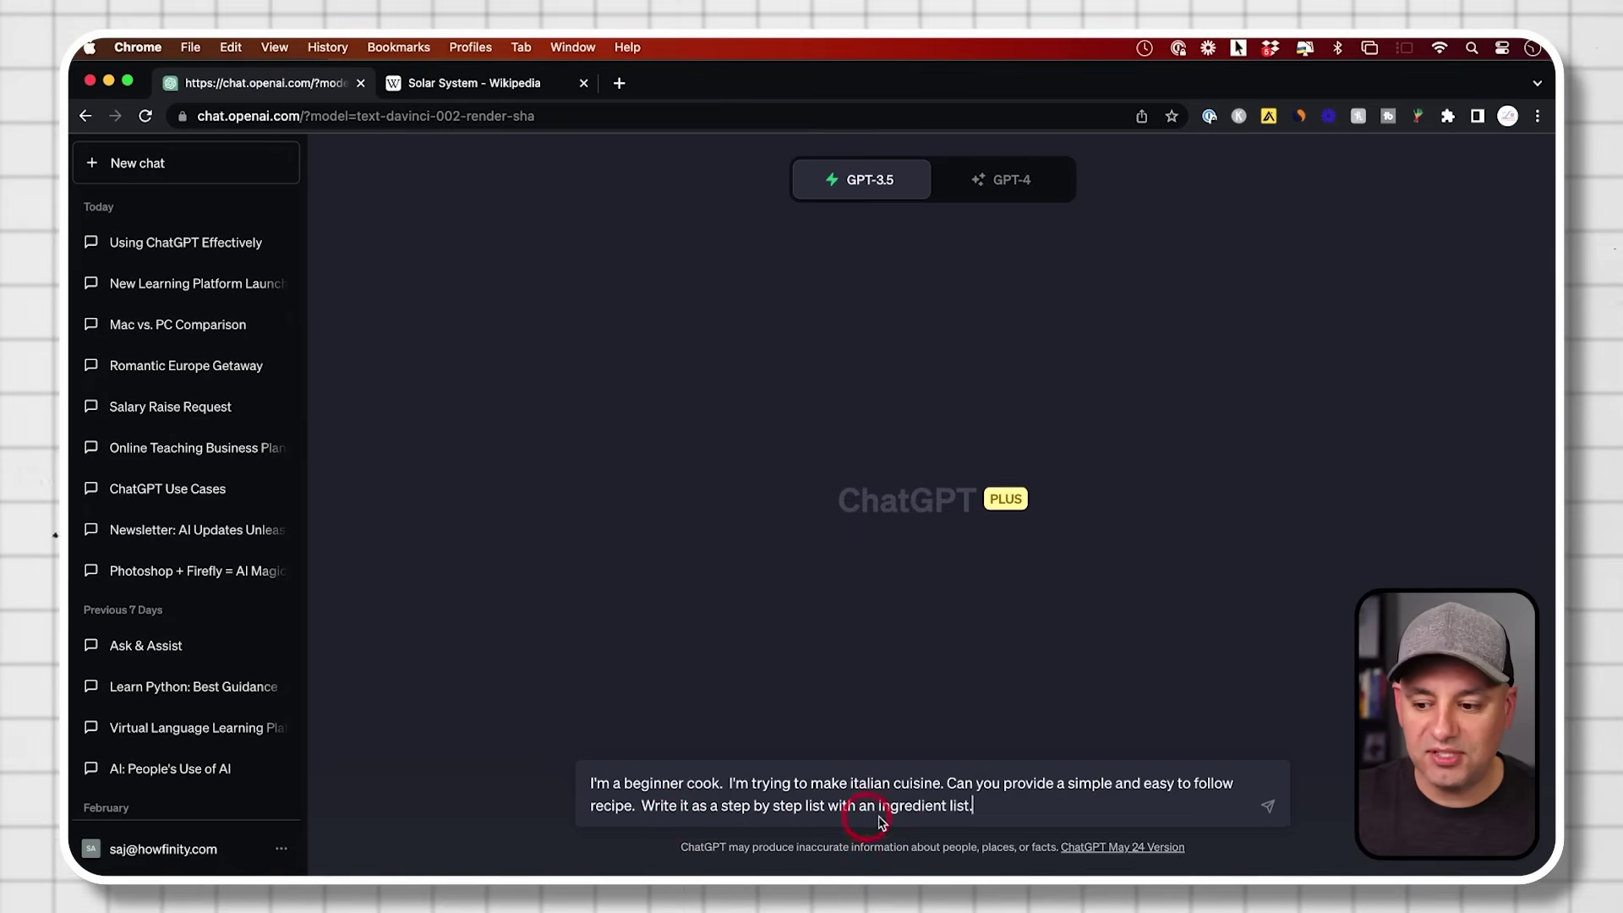
Step: Ask GPT-3.5 for a simple Italian recipe for a beginner cook, with step by step and ingredient lists, and read through it
key("Return")
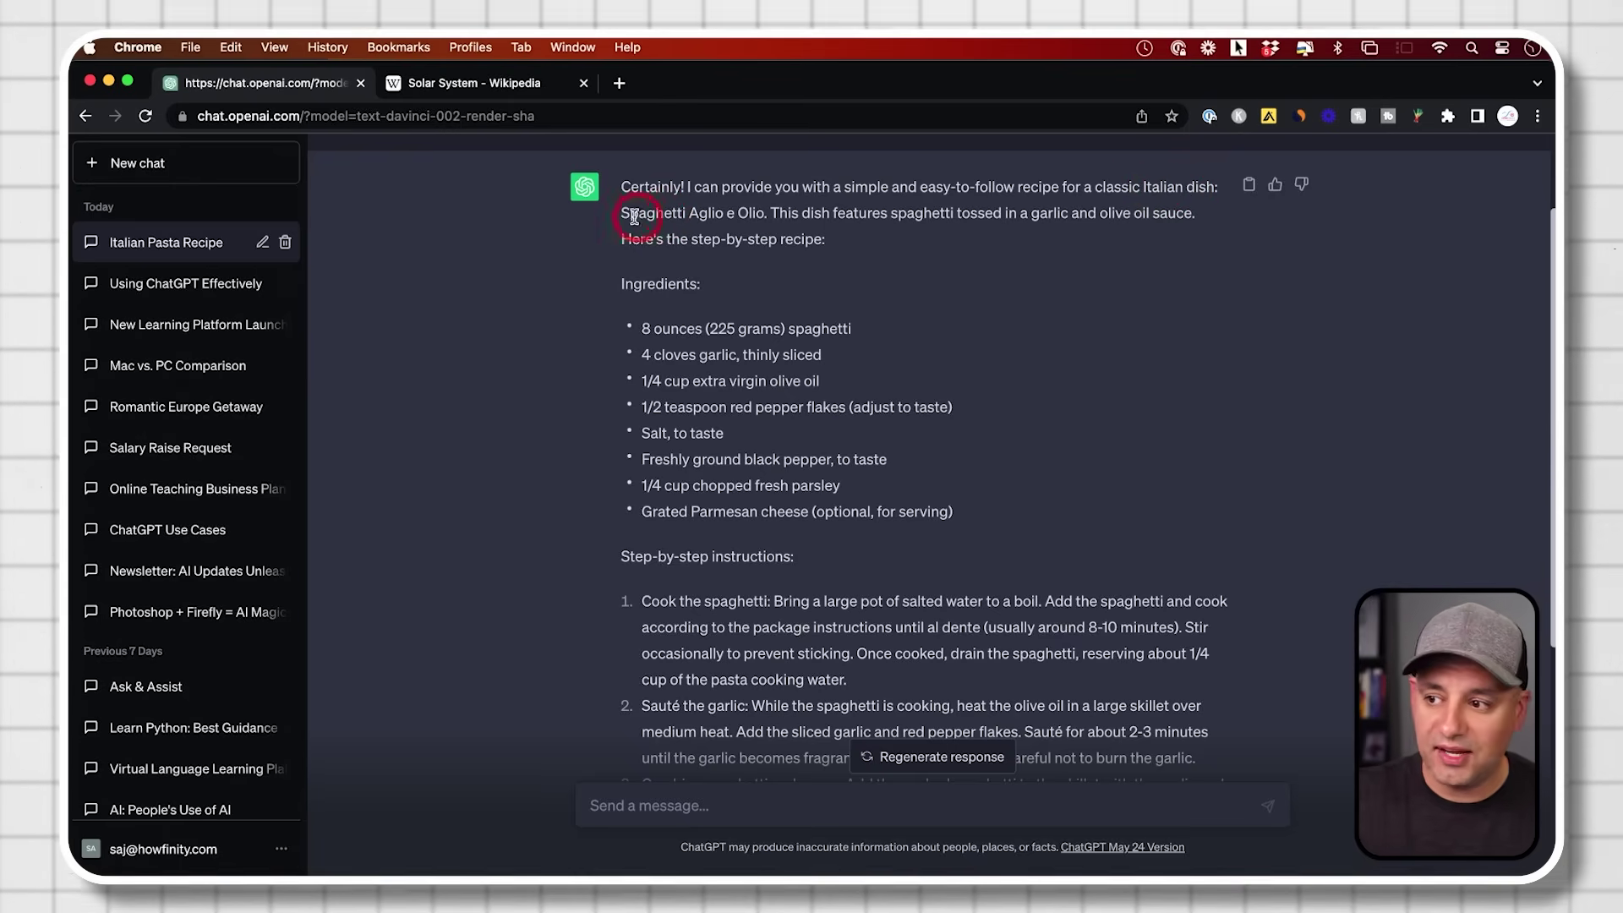
scroll(913, 452, "down", 1)
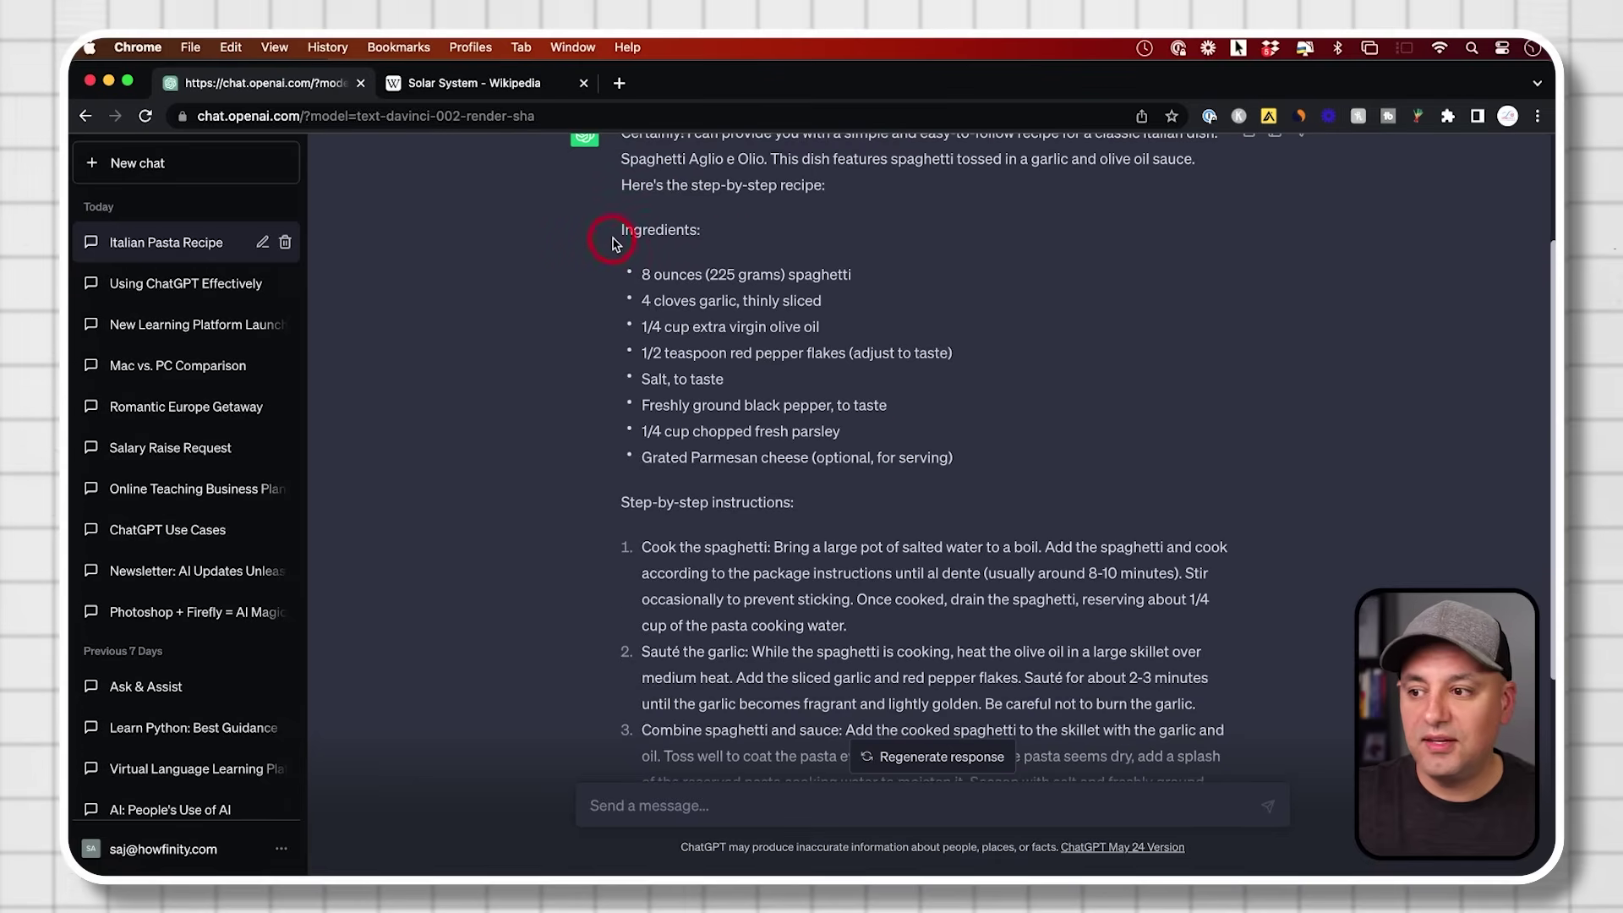
scroll(757, 435, "down", 2)
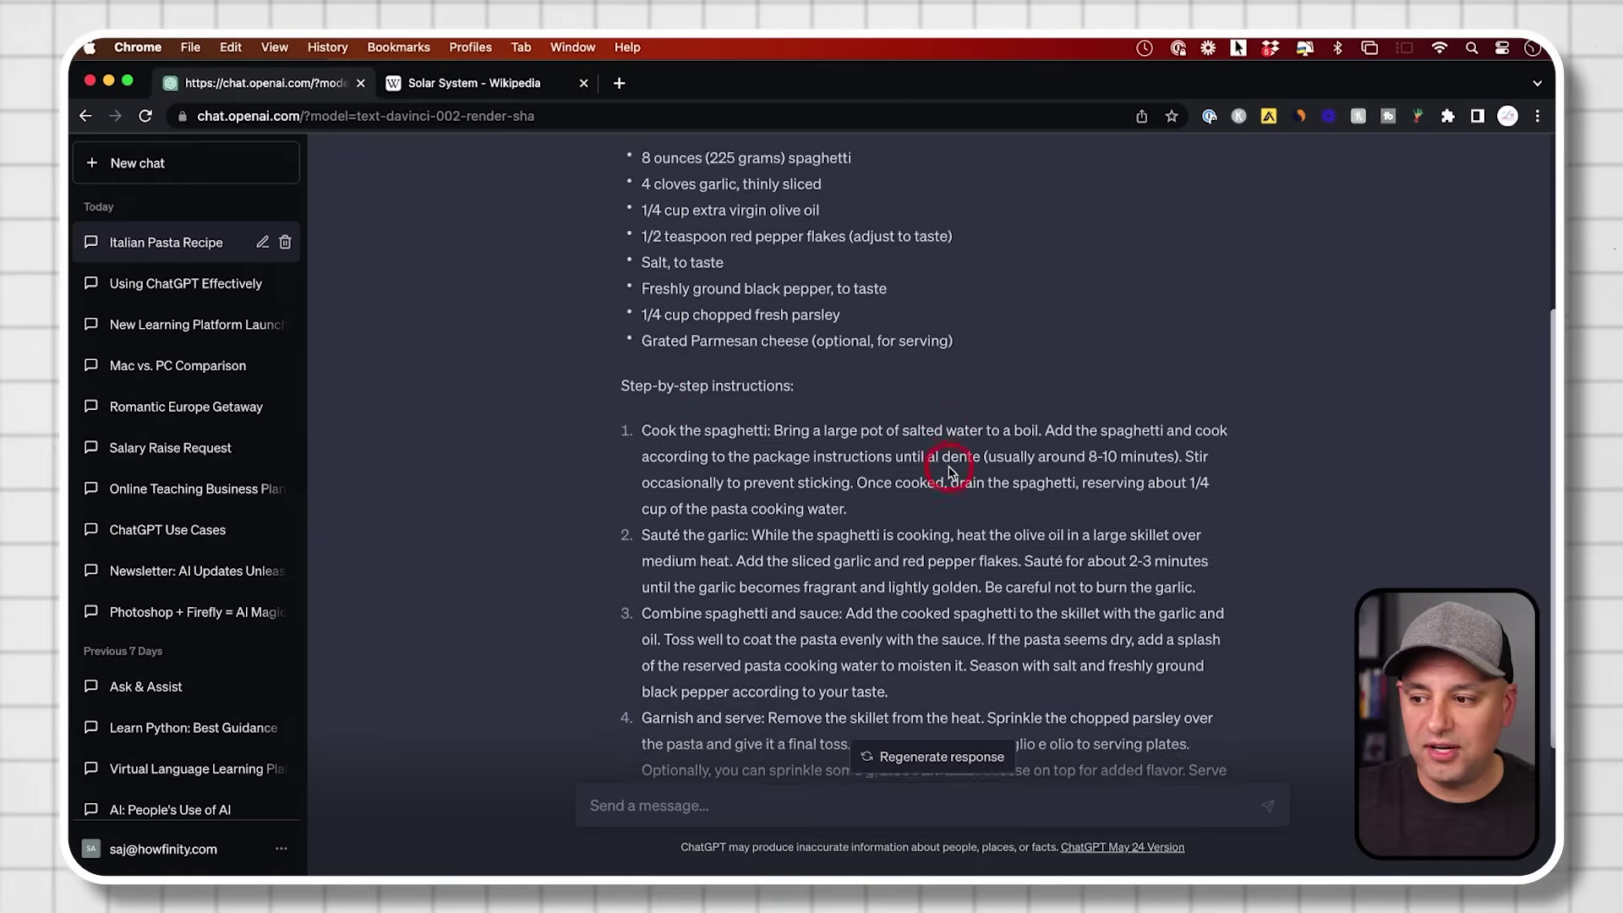
scroll(785, 410, "down", 3)
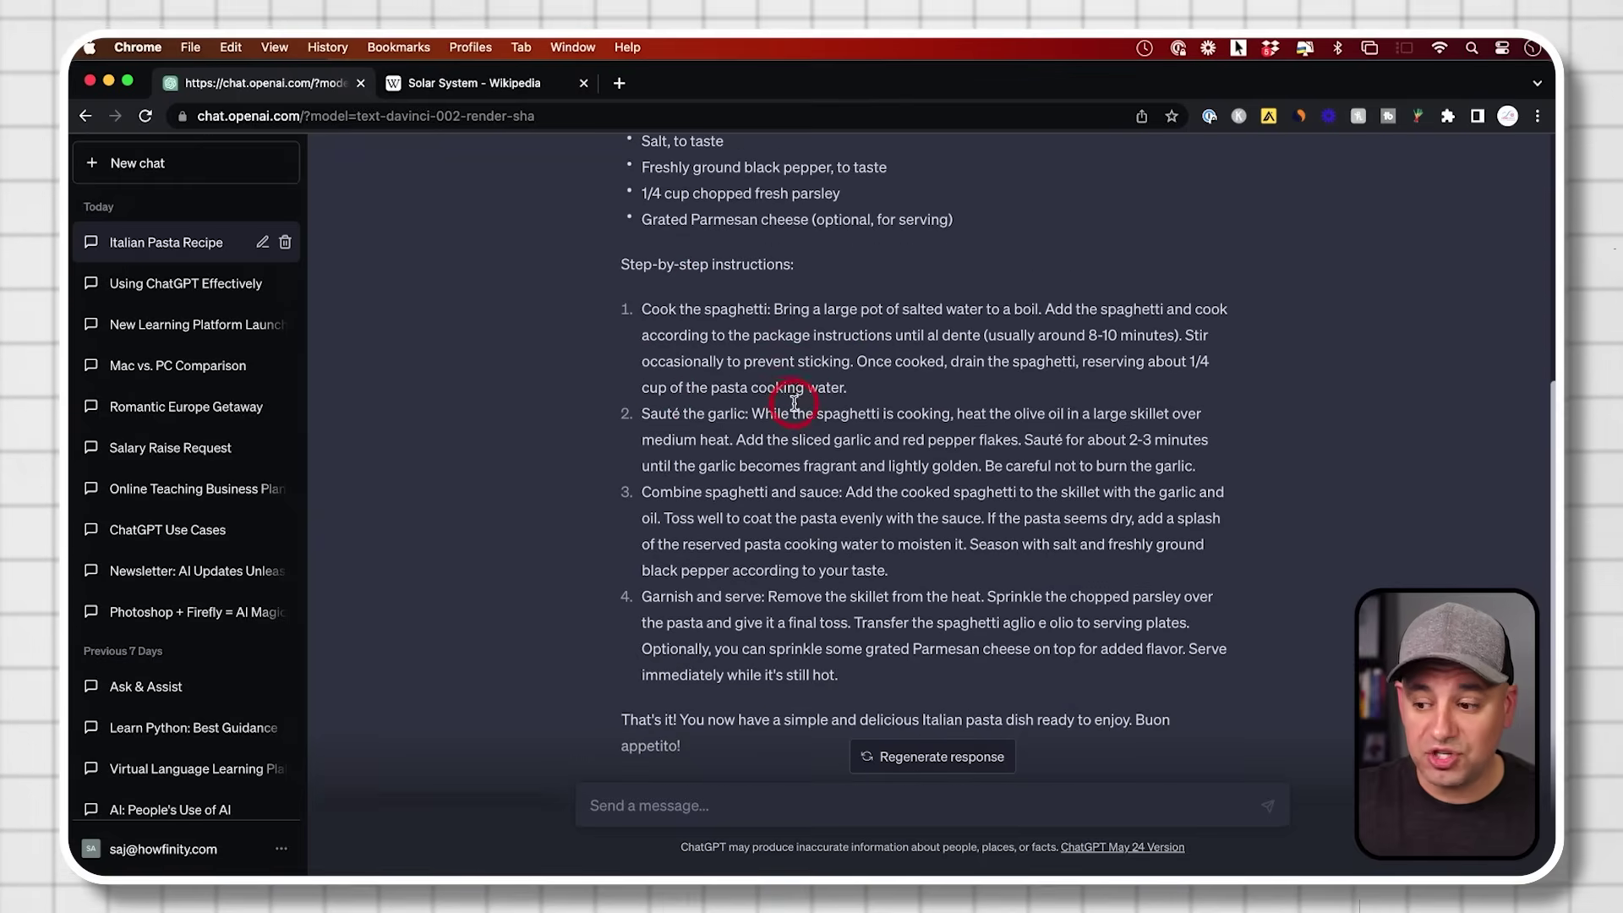